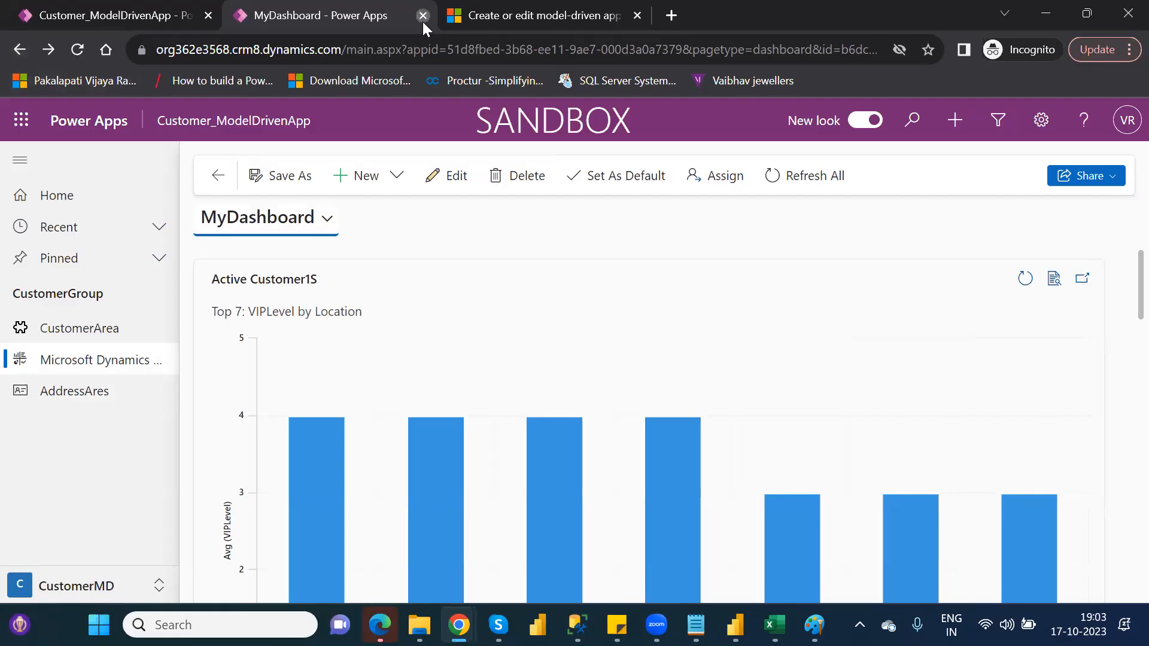
# Close the MyDashboard page and sign back in to the Customer_ModelDrivenApp editor.
pyautogui.click(422, 22)
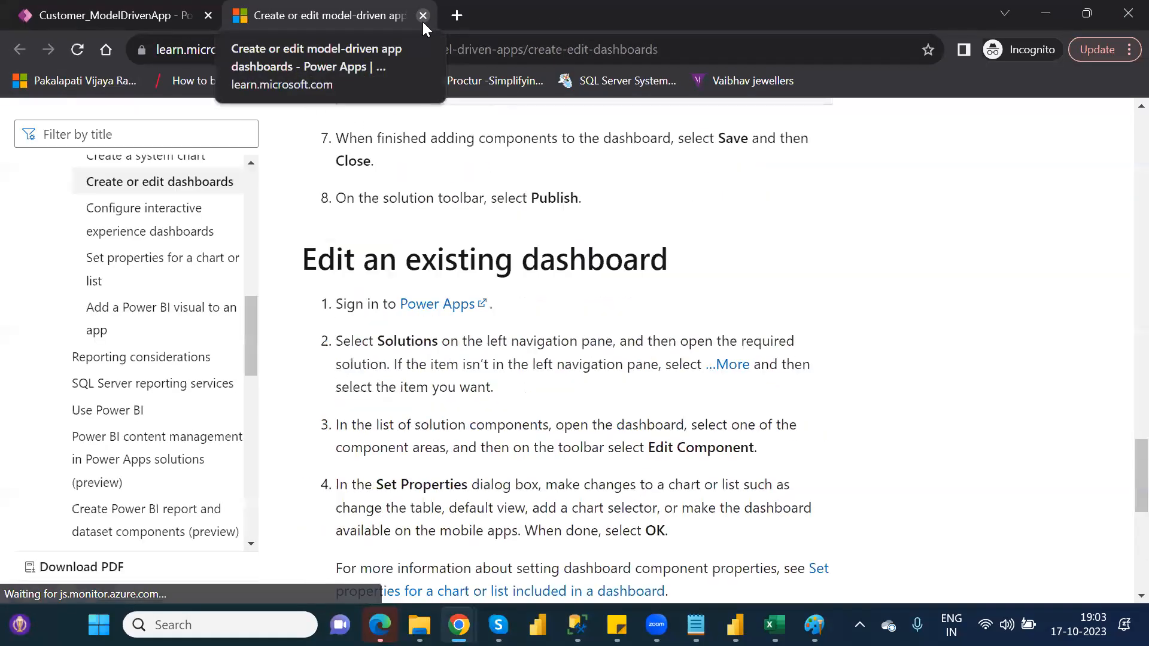
pyautogui.click(64, 15)
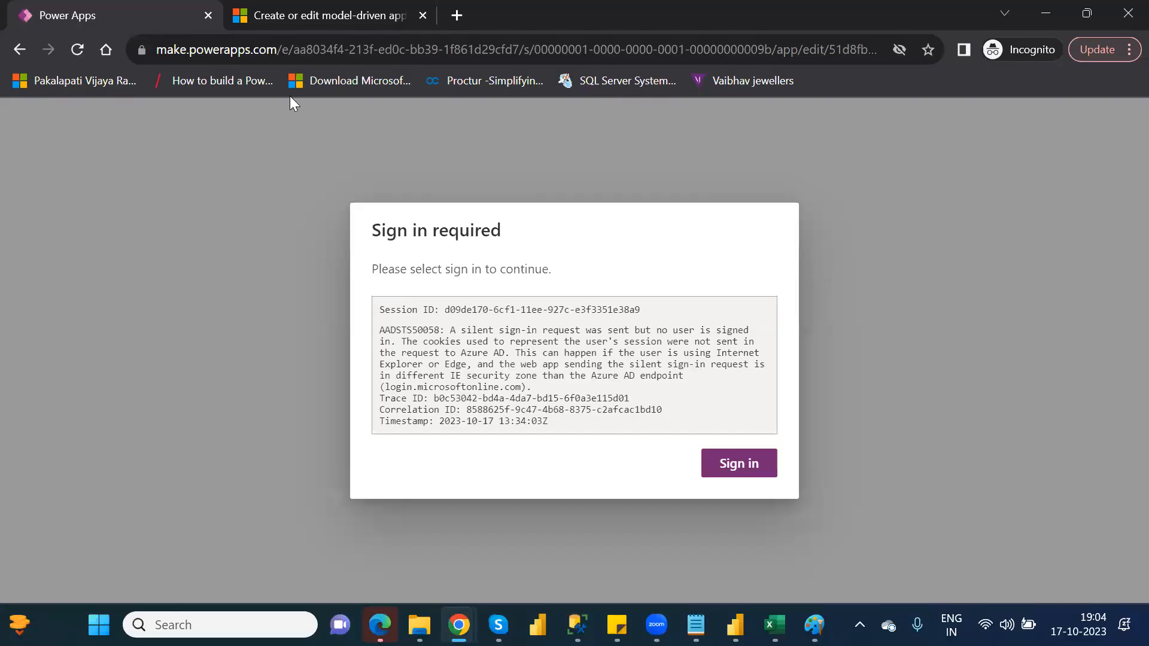
pyautogui.click(737, 473)
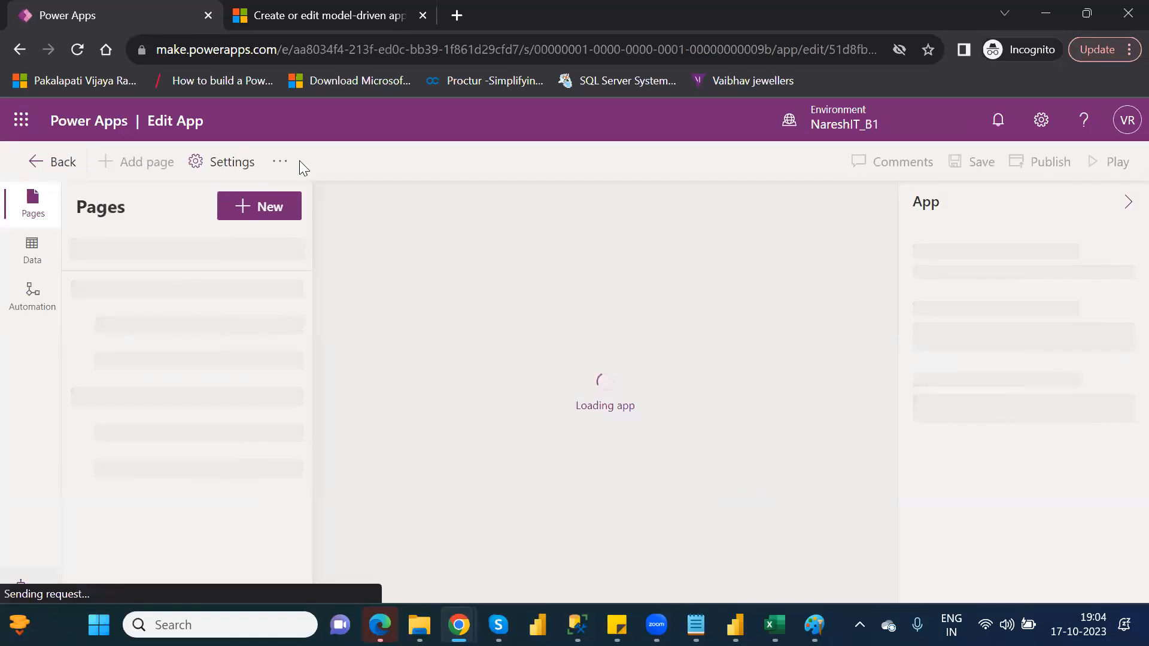
# Leave the app editor and open the Apps list of the NareshIT_B1 environment.
pyautogui.click(17, 55)
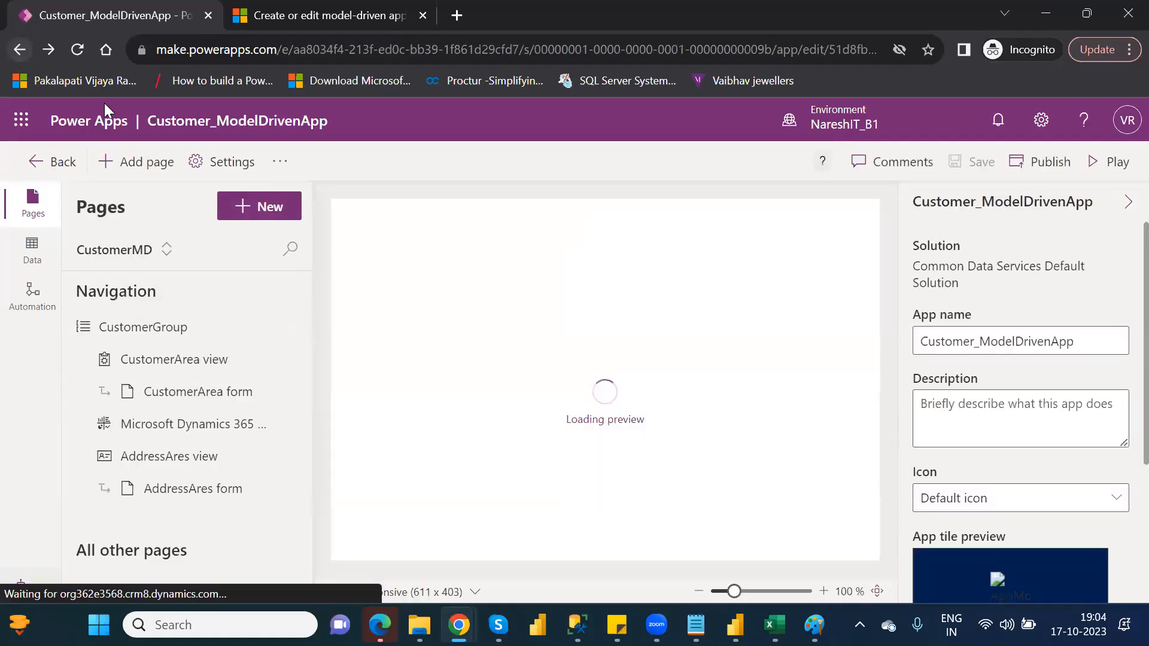
pyautogui.click(51, 162)
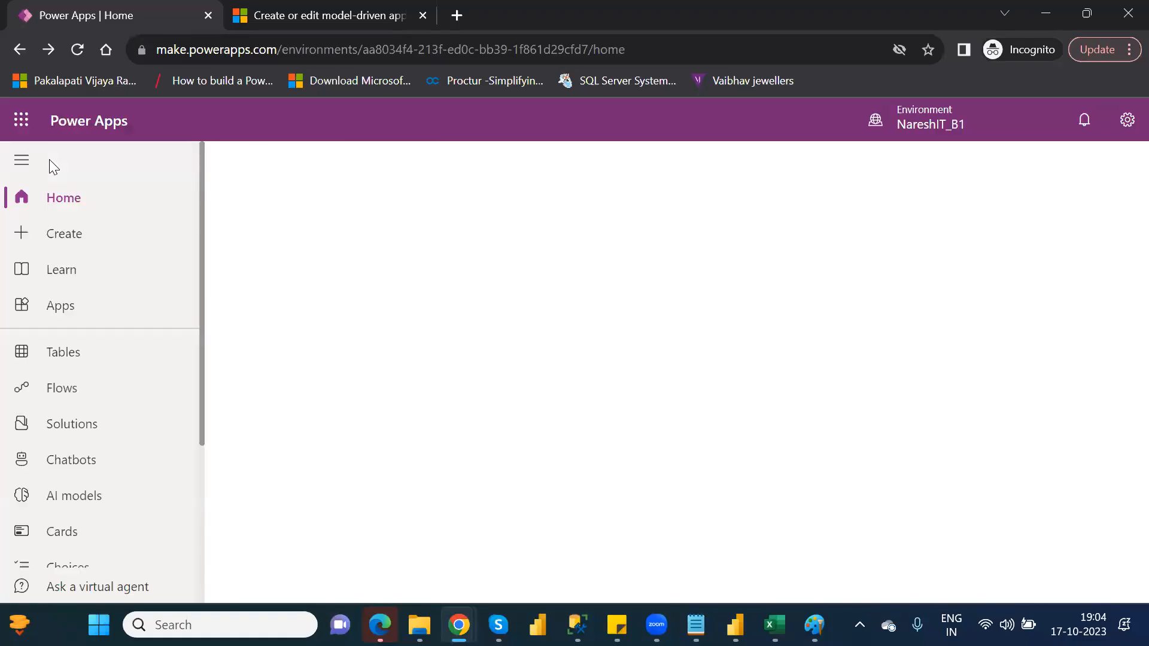
pyautogui.click(70, 314)
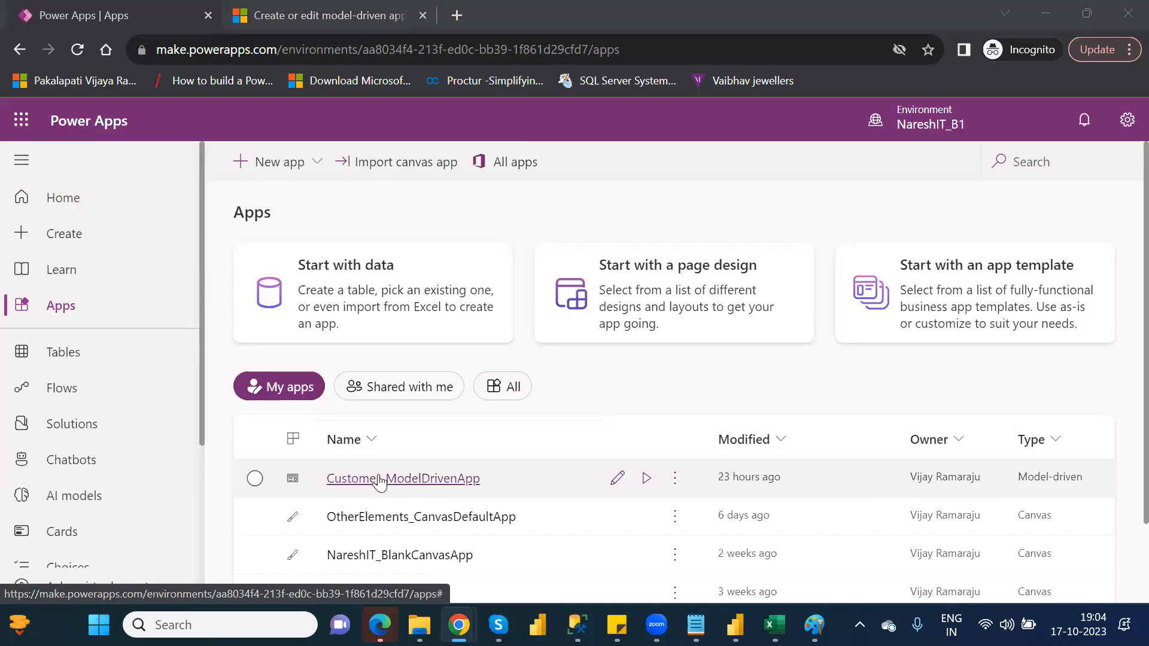
# Look at the sharing options of Customer_ModelDrivenApp and close them without sharing.
pyautogui.click(378, 480)
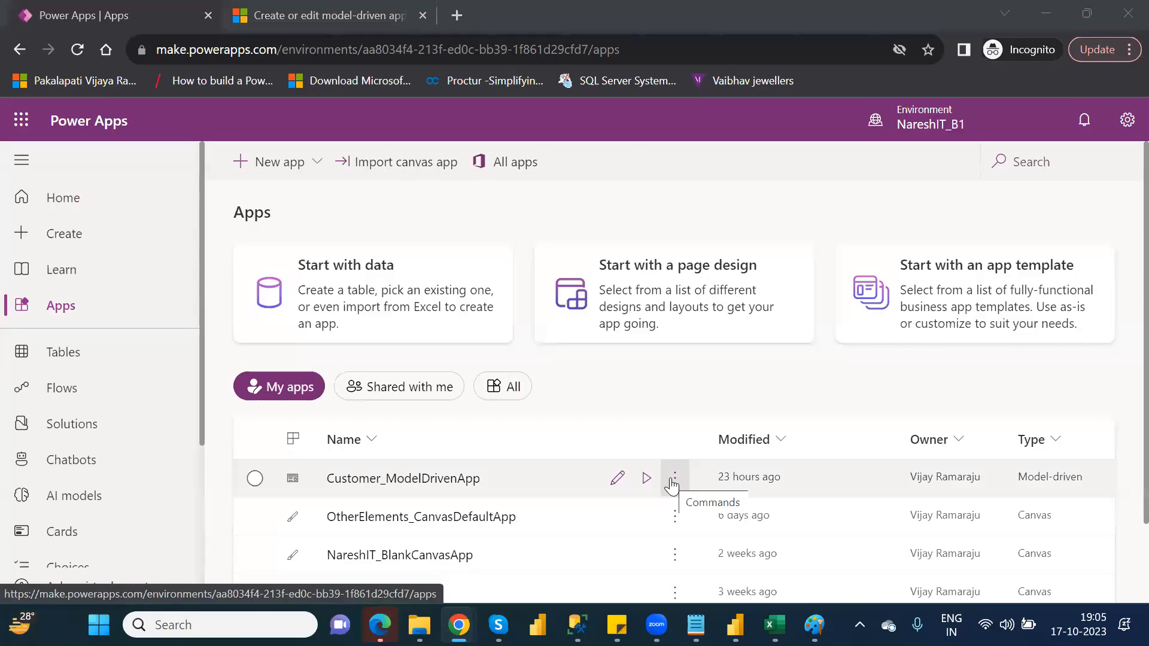
pyautogui.click(673, 482)
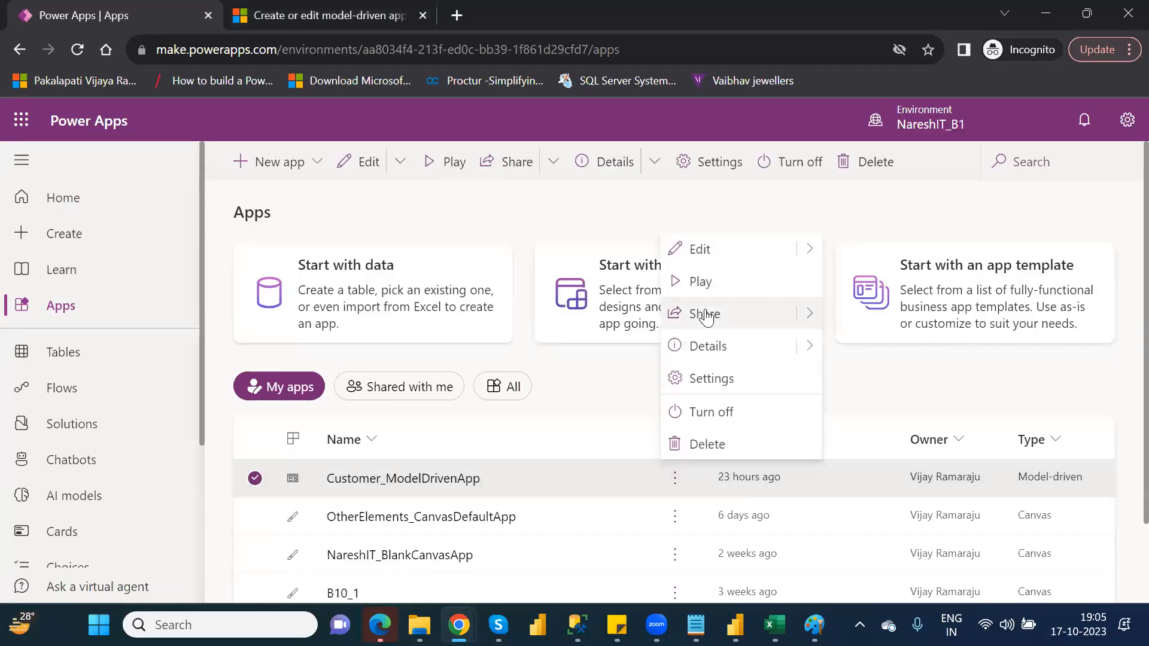
pyautogui.moveTo(810, 314)
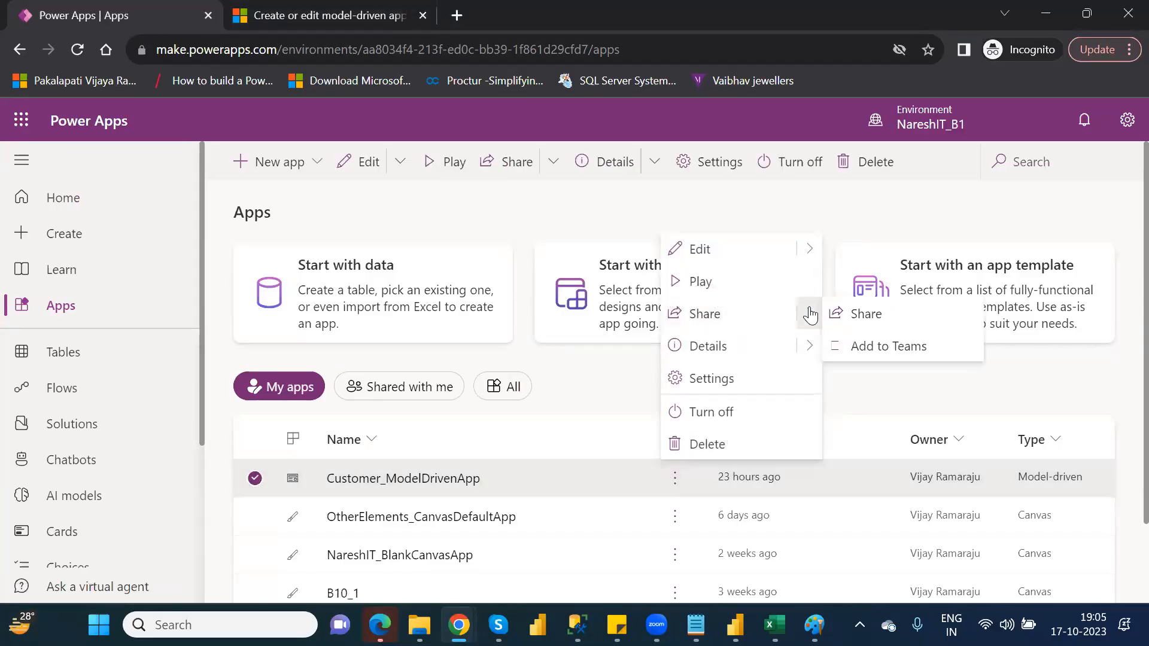
pyautogui.click(866, 316)
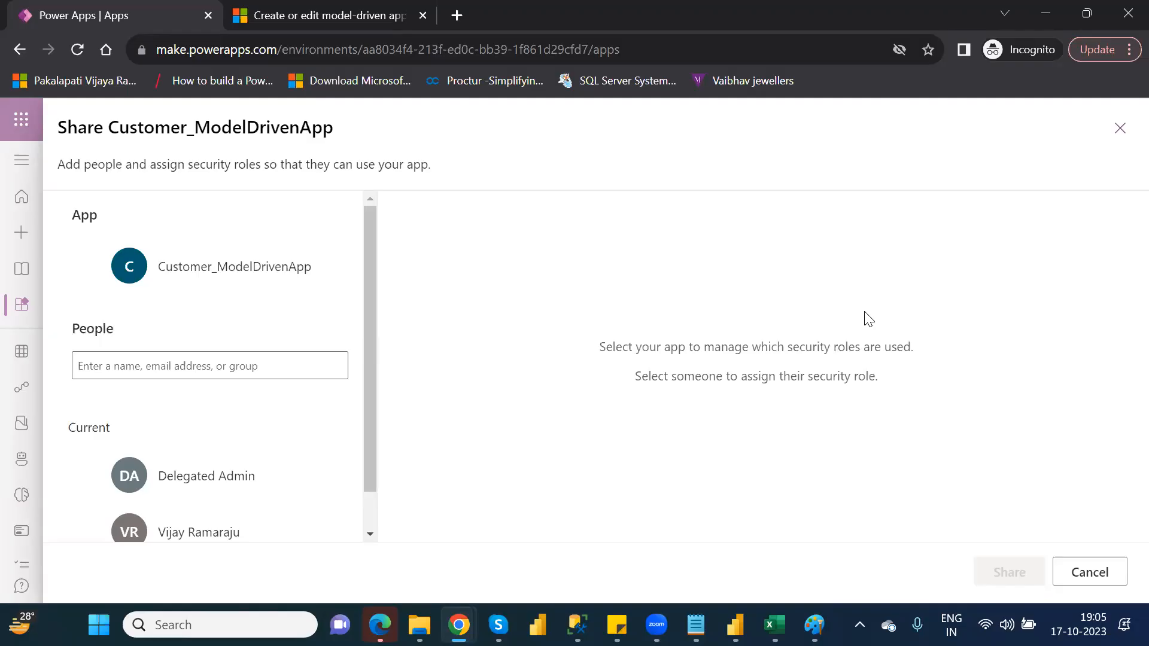
pyautogui.click(1119, 128)
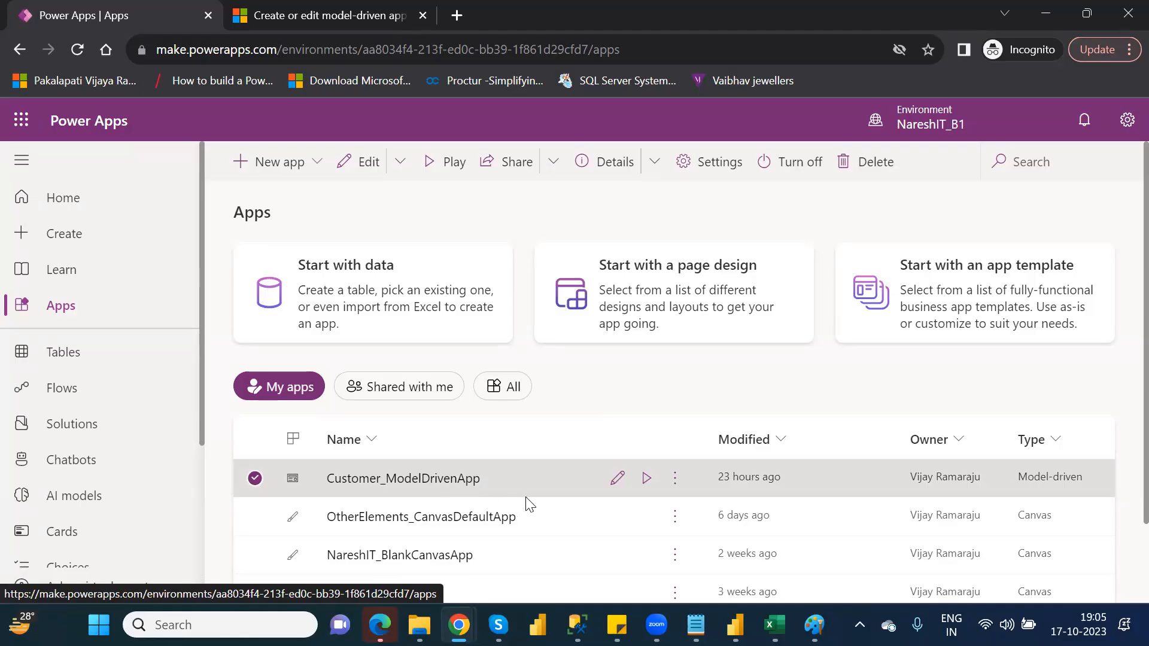
# Try sharing Customer_ModelDrivenApp by adding a person and checking their Dataverse security role, and cancel without sharing.
pyautogui.click(676, 481)
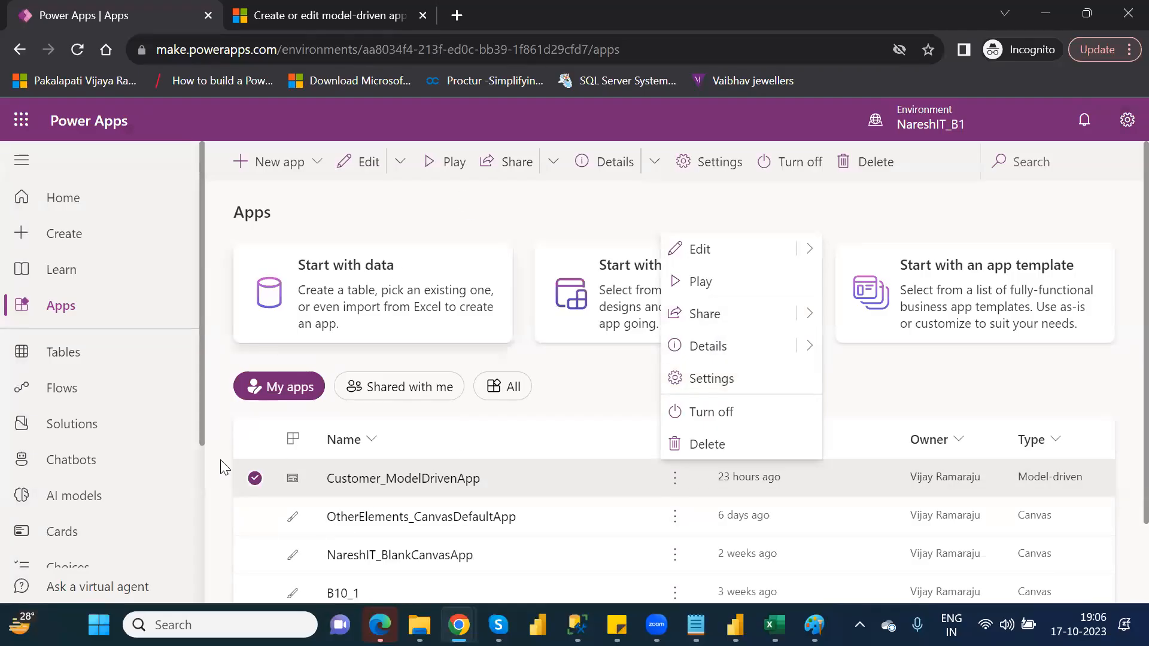
pyautogui.click(497, 167)
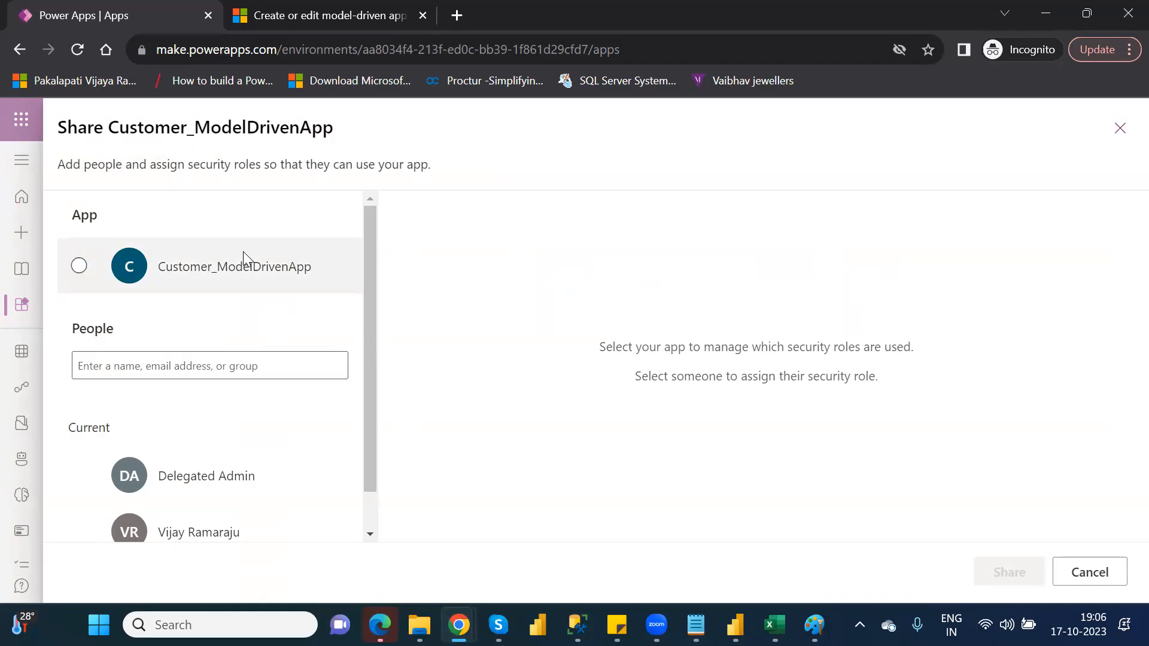
pyautogui.click(253, 376)
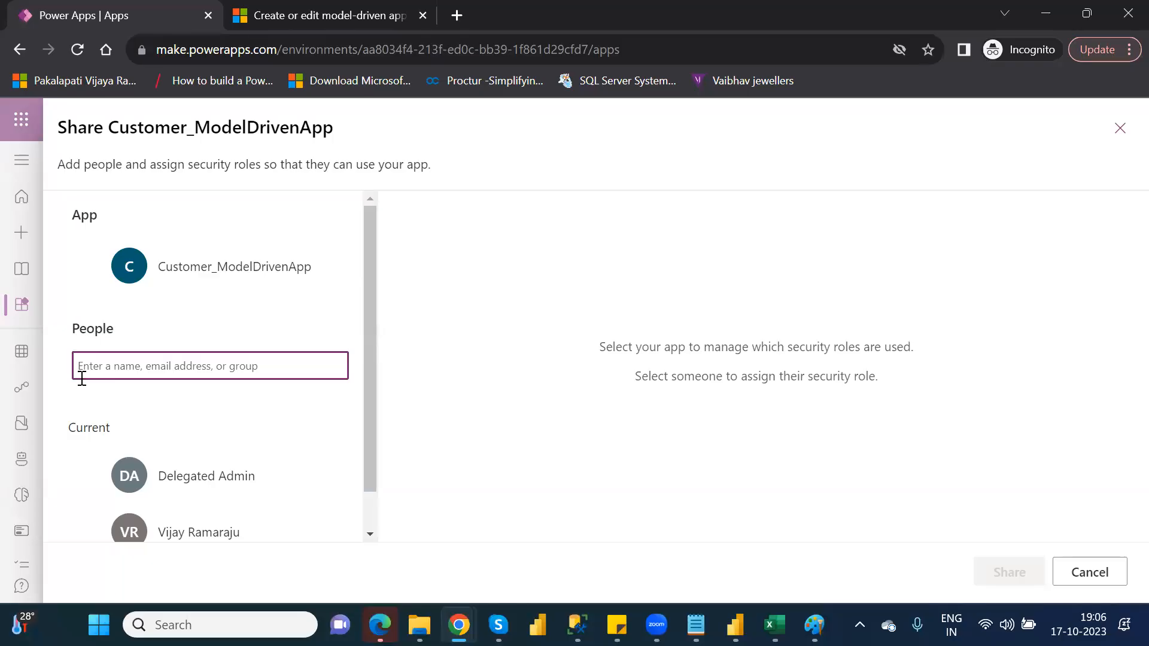
pyautogui.write('vijay')
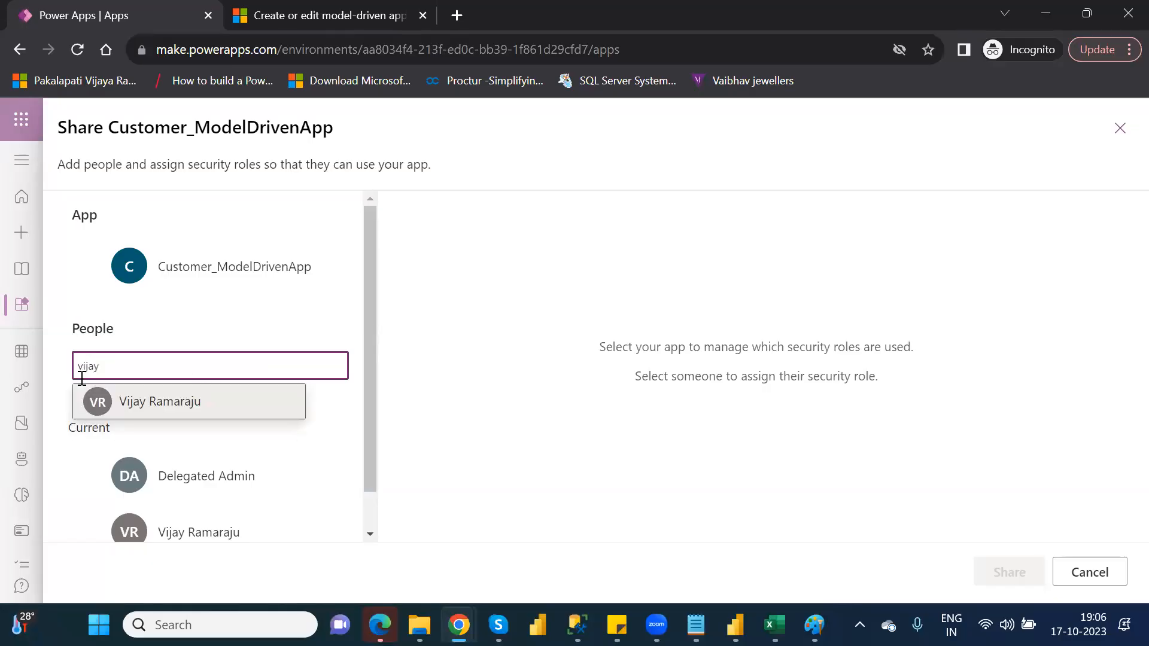
pyautogui.click(160, 403)
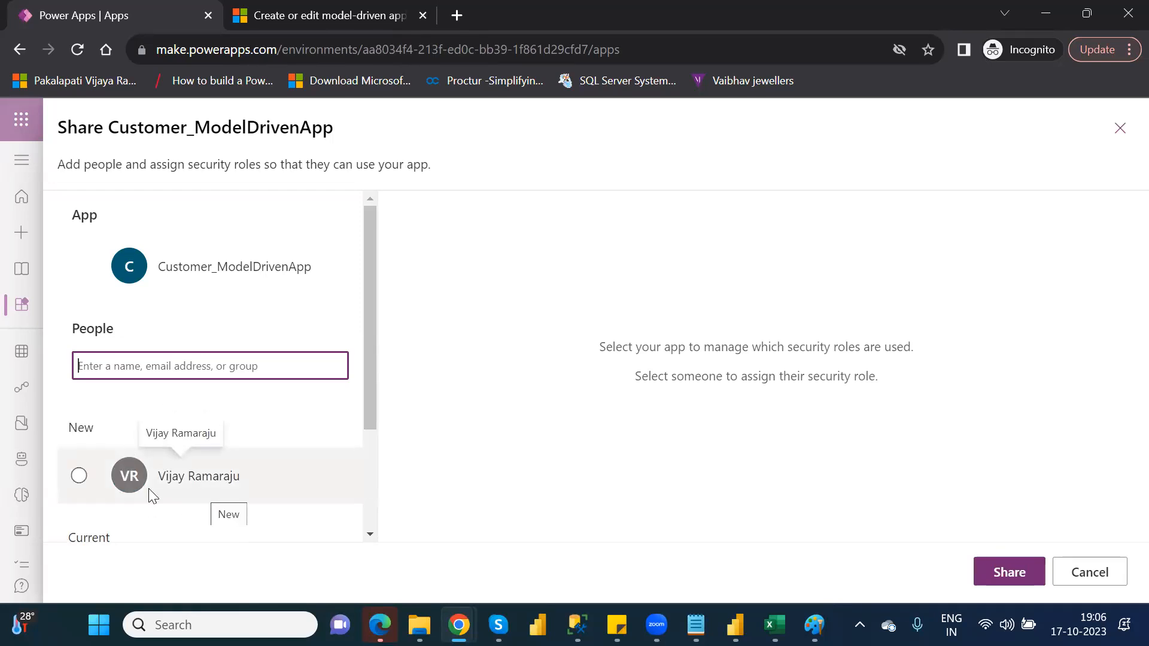
pyautogui.click(79, 478)
pyautogui.click(80, 478)
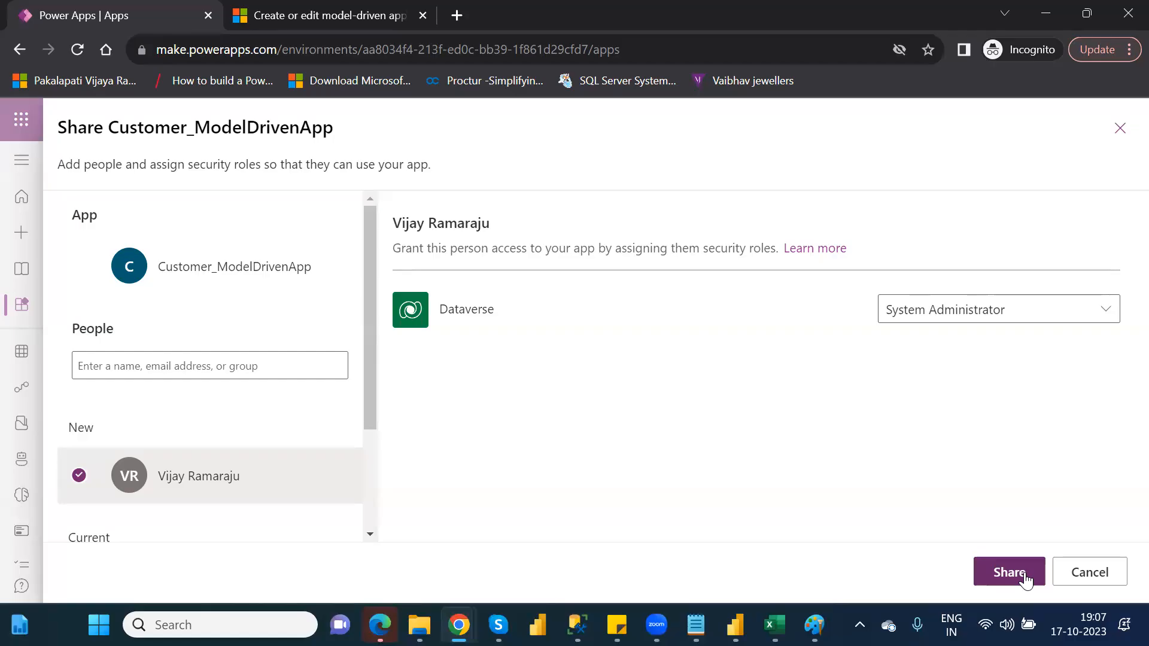
pyautogui.click(196, 375)
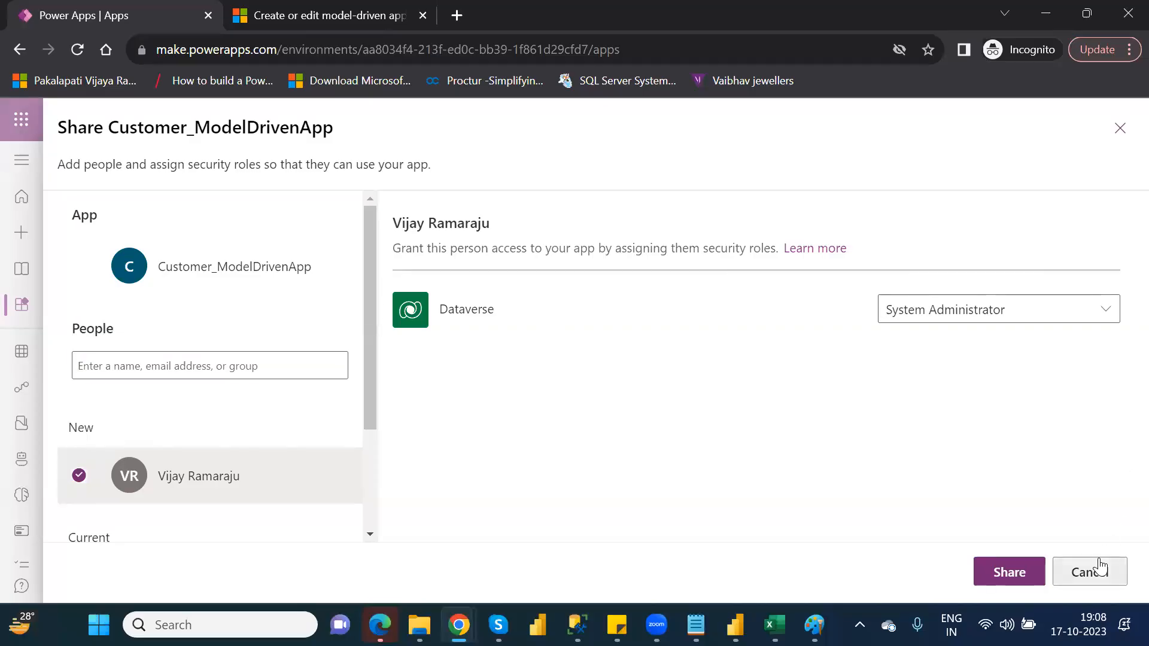
pyautogui.click(1099, 567)
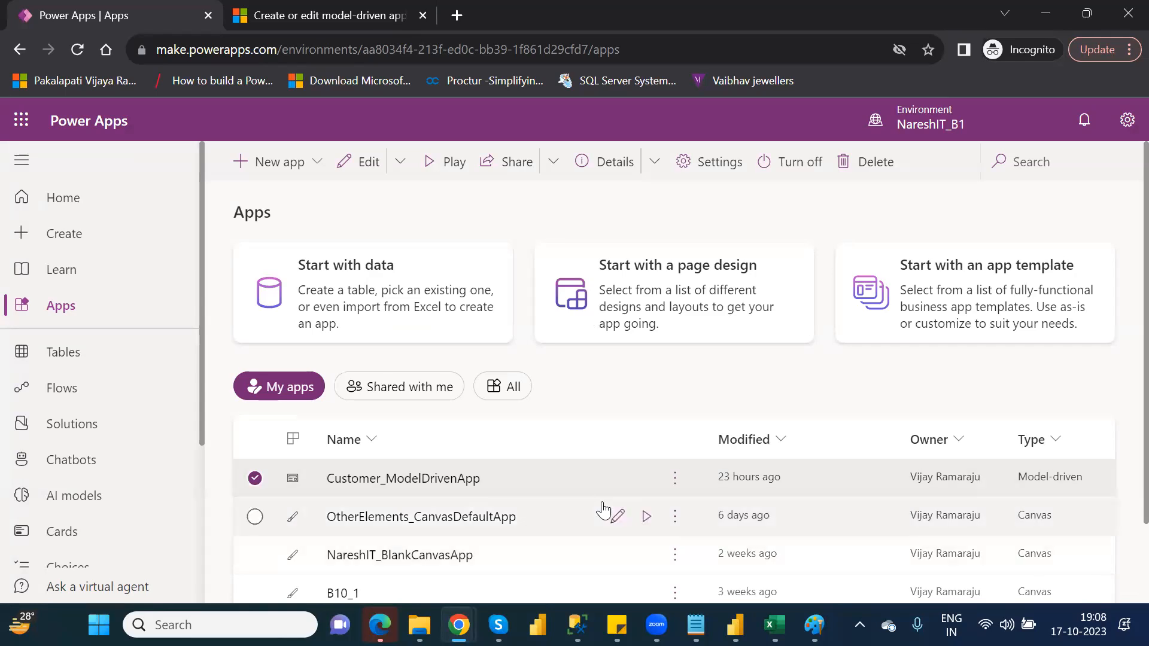
# Open the details of Customer_ModelDrivenApp and copy its web link.
pyautogui.click(676, 480)
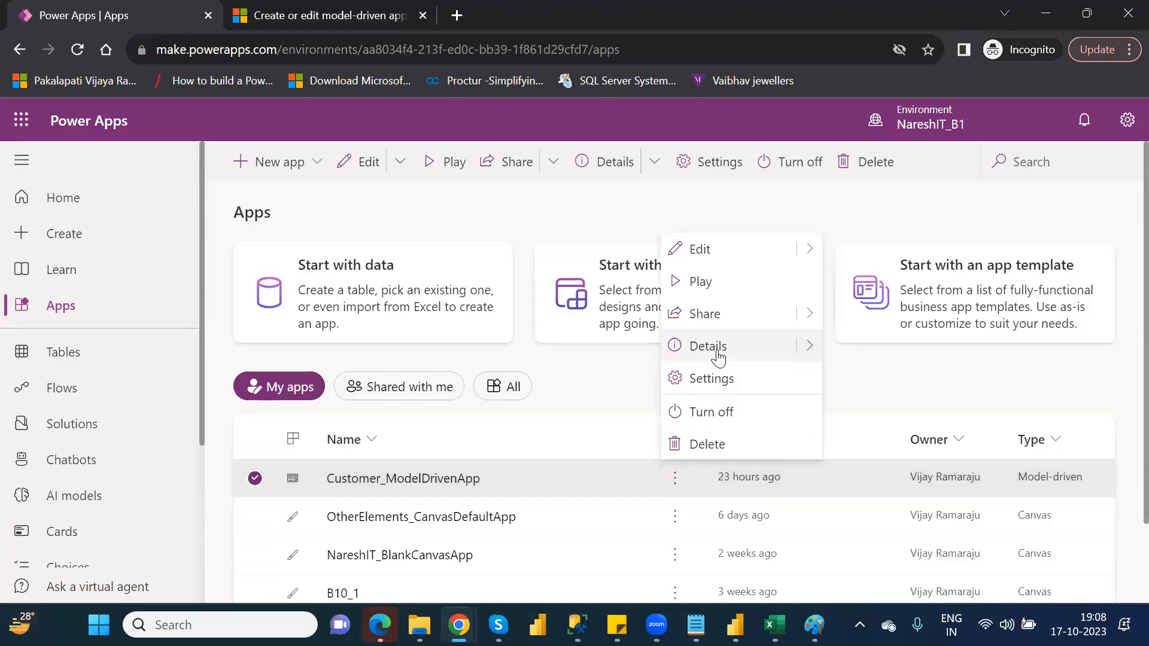
pyautogui.click(717, 357)
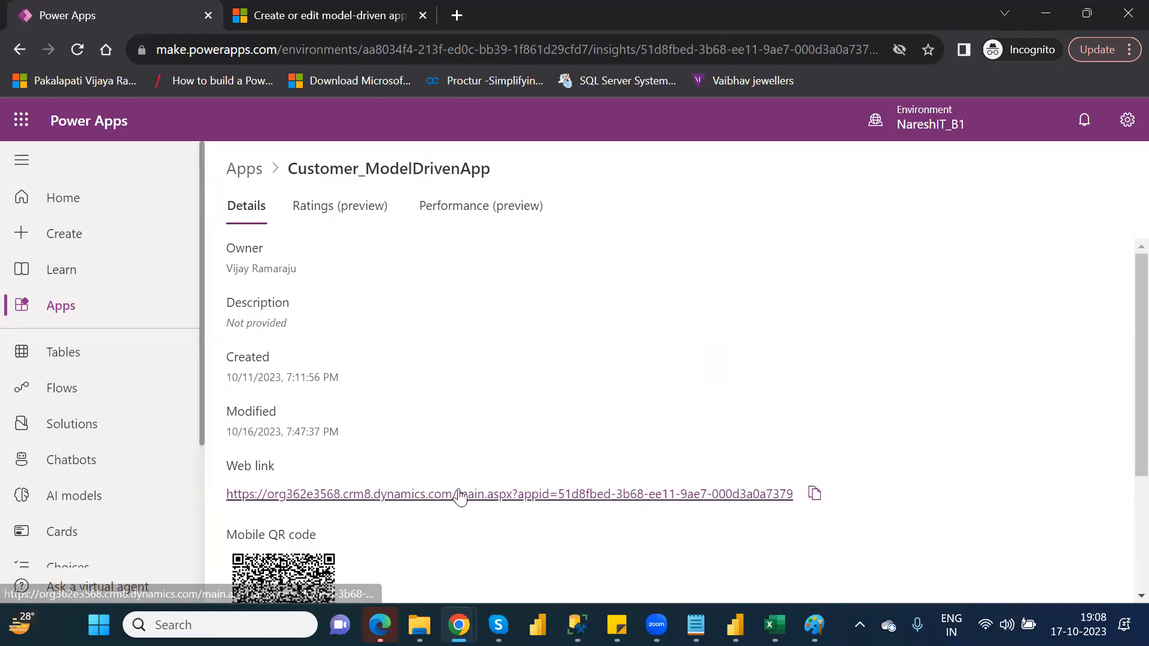
pyautogui.click(814, 493)
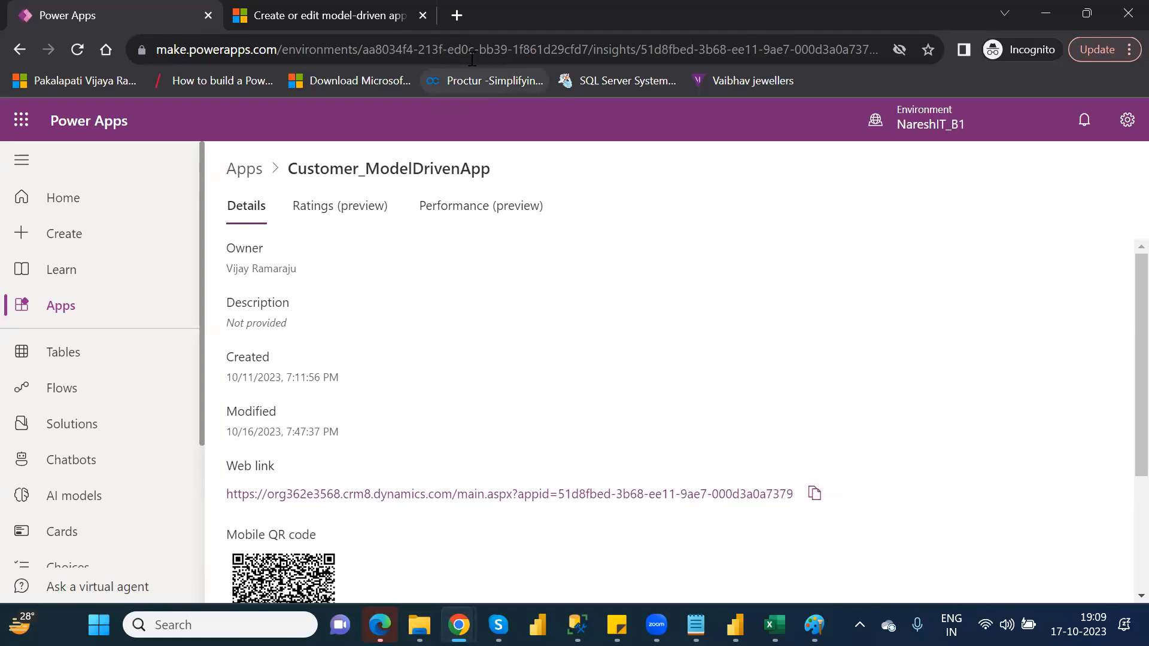
# Test the copied web link in a new browser tab and close that tab.
pyautogui.click(458, 24)
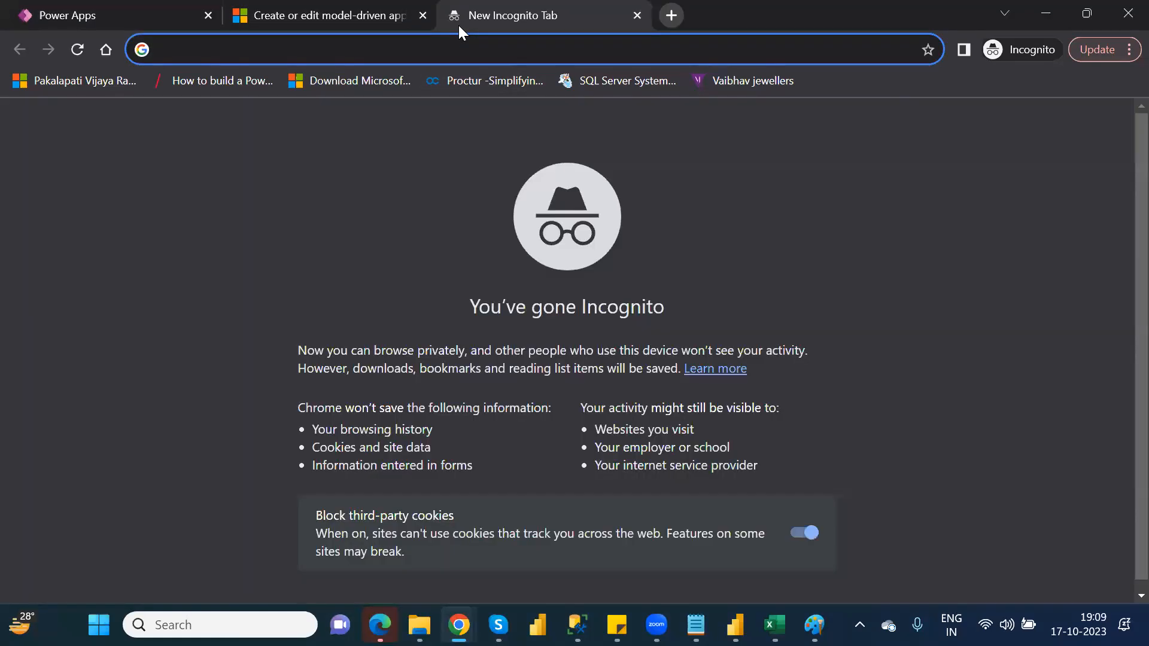
pyautogui.hotkey('ctrl', 'v')
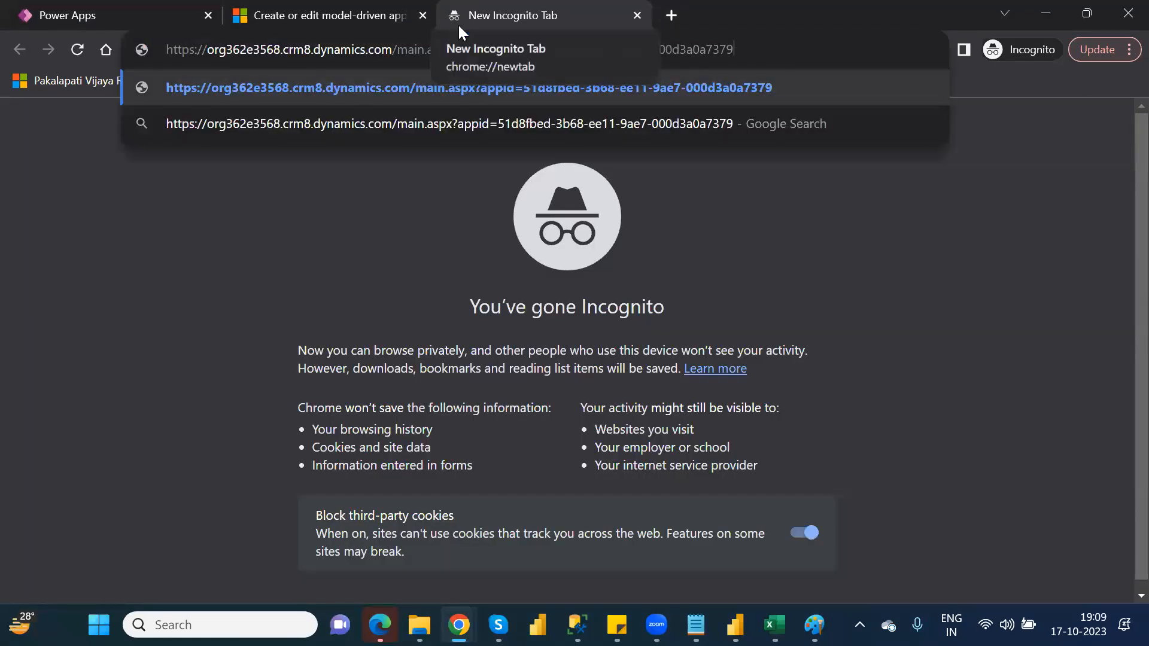
pyautogui.press('Return')
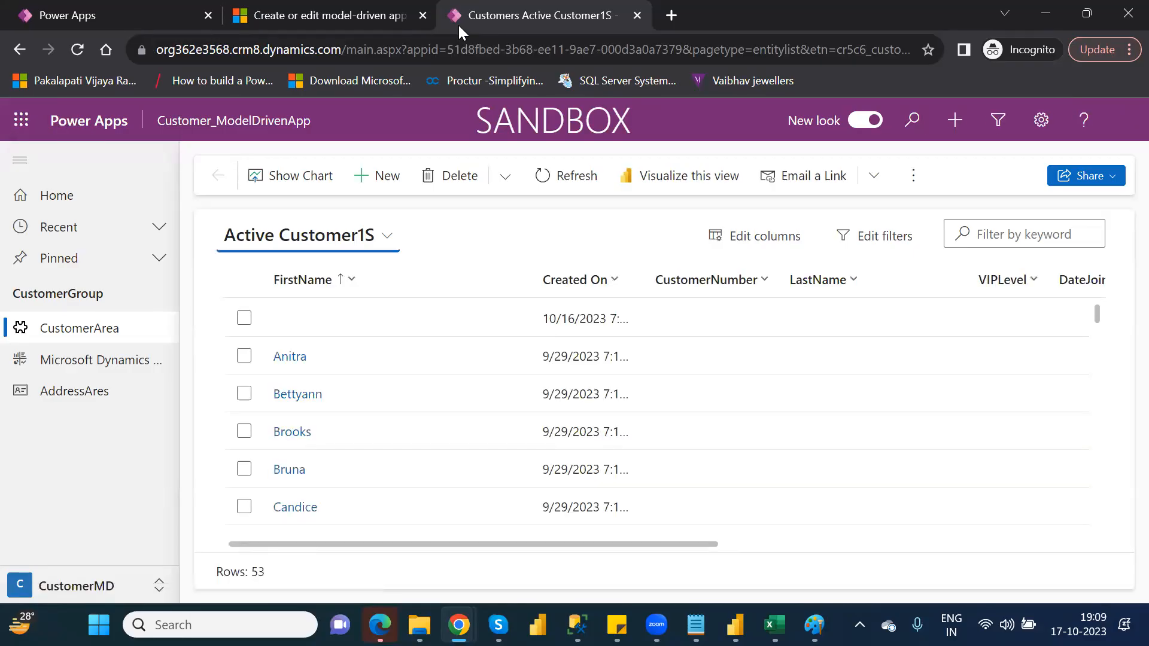
pyautogui.click(637, 16)
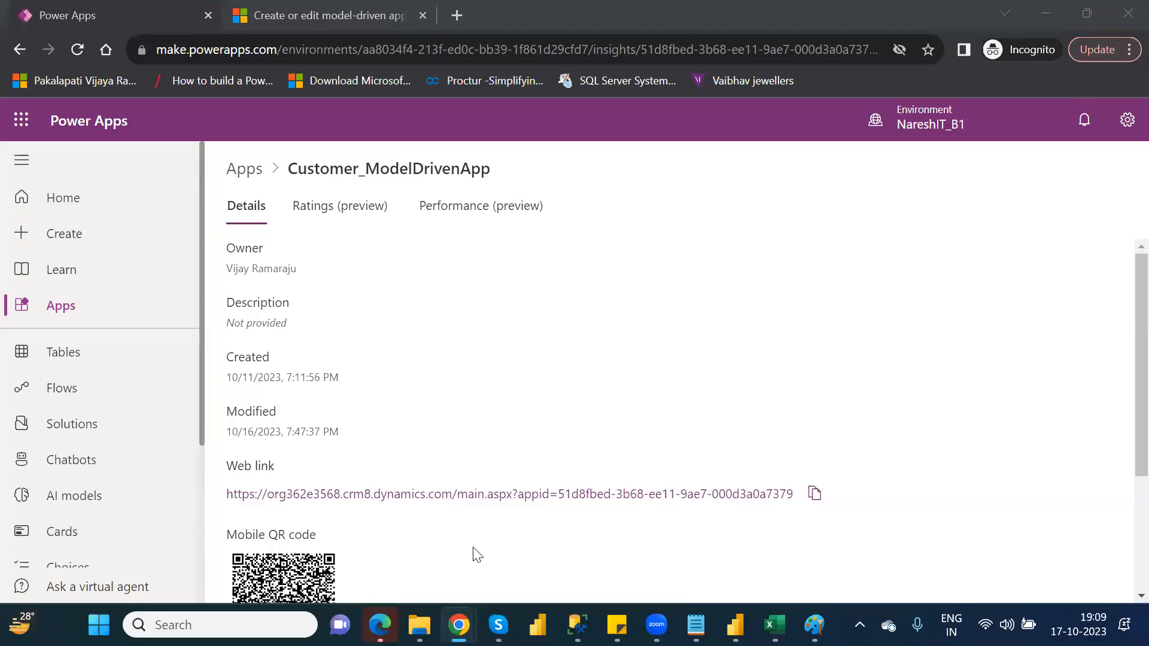
# Review the app's details, ratings and performance insights, and return to its general details.
pyautogui.moveTo(1139, 411); pyautogui.dragTo(1120, 526)
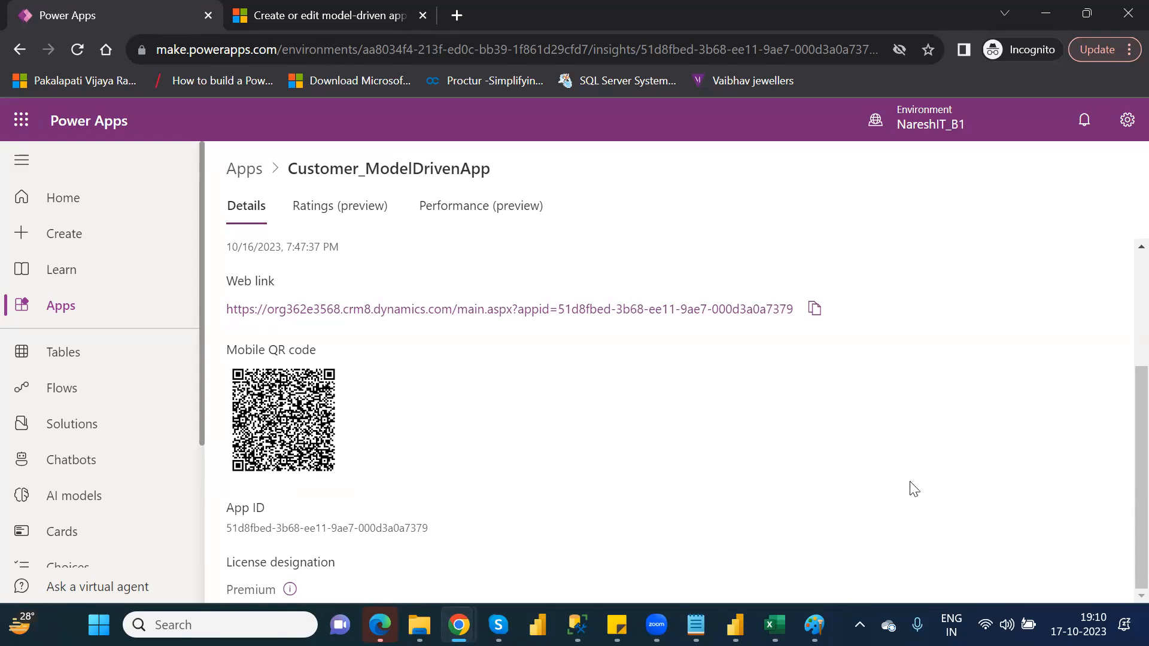
pyautogui.scroll(2, 1122, 419)
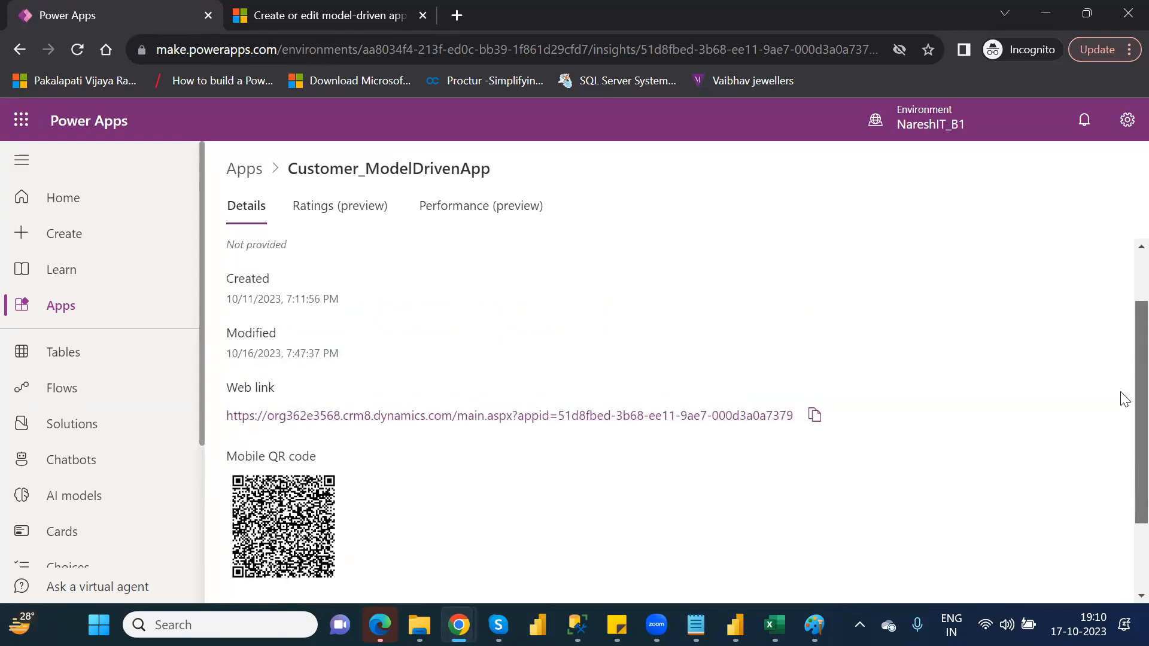
pyautogui.scroll(1, 1123, 400)
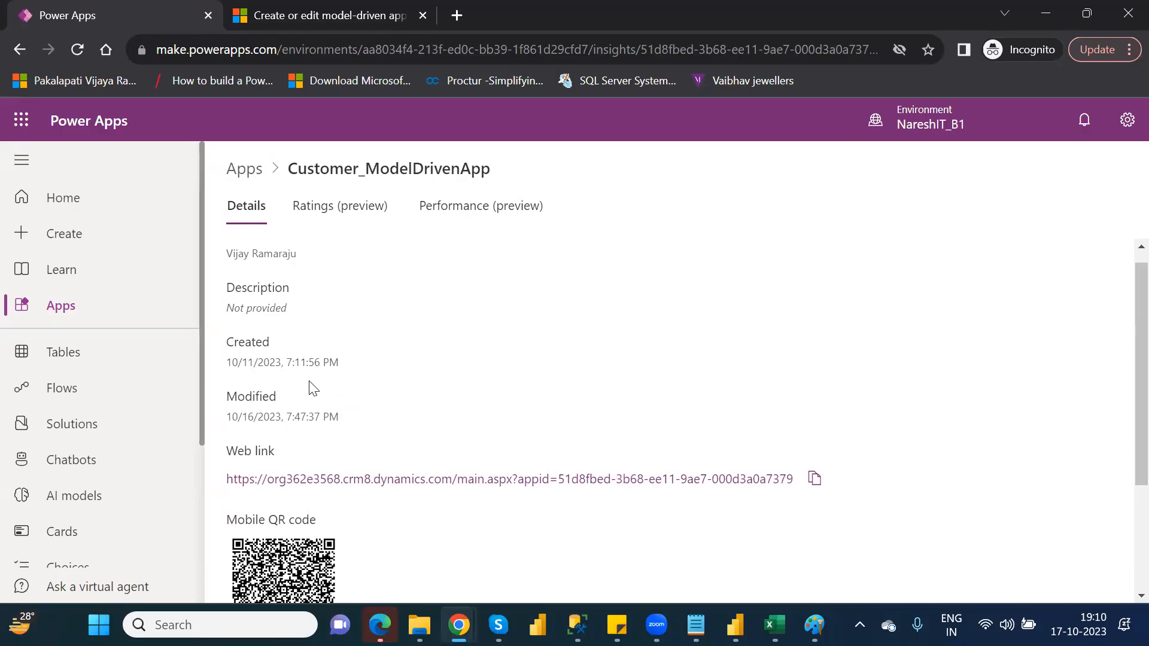
pyautogui.click(297, 210)
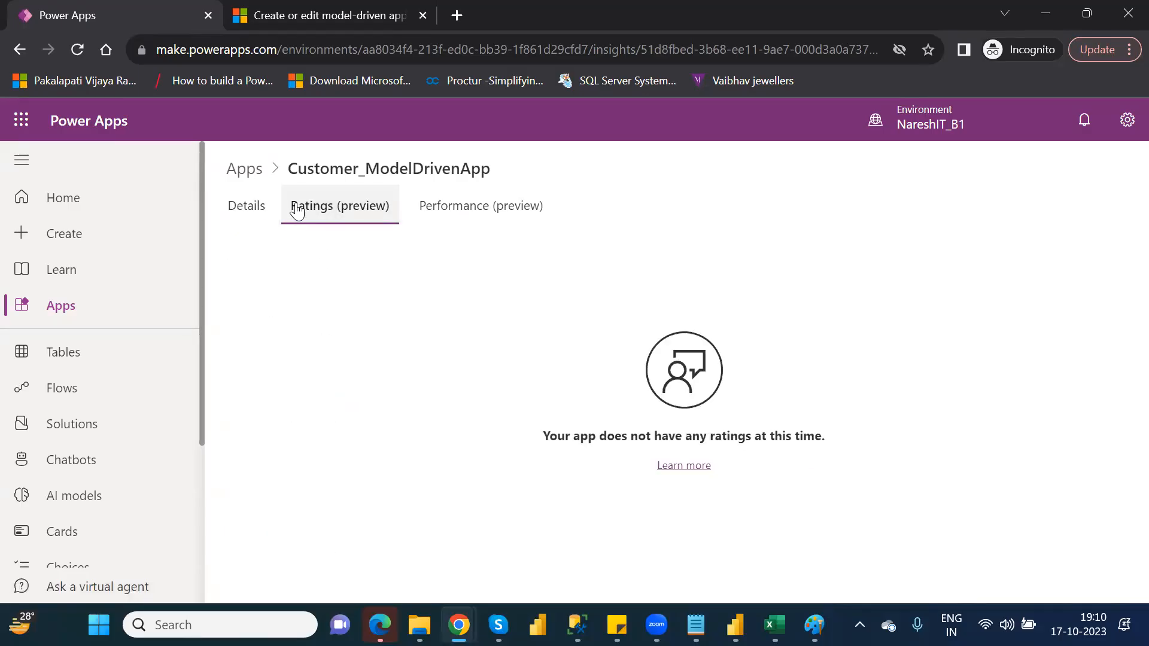
pyautogui.click(452, 210)
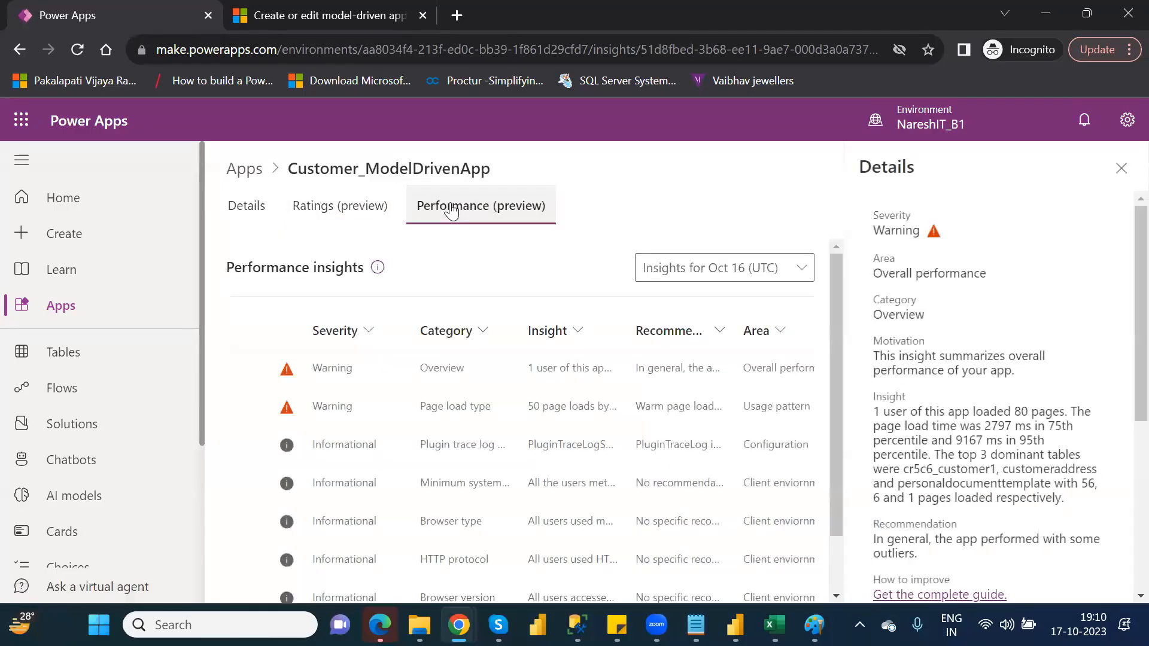
pyautogui.click(1120, 169)
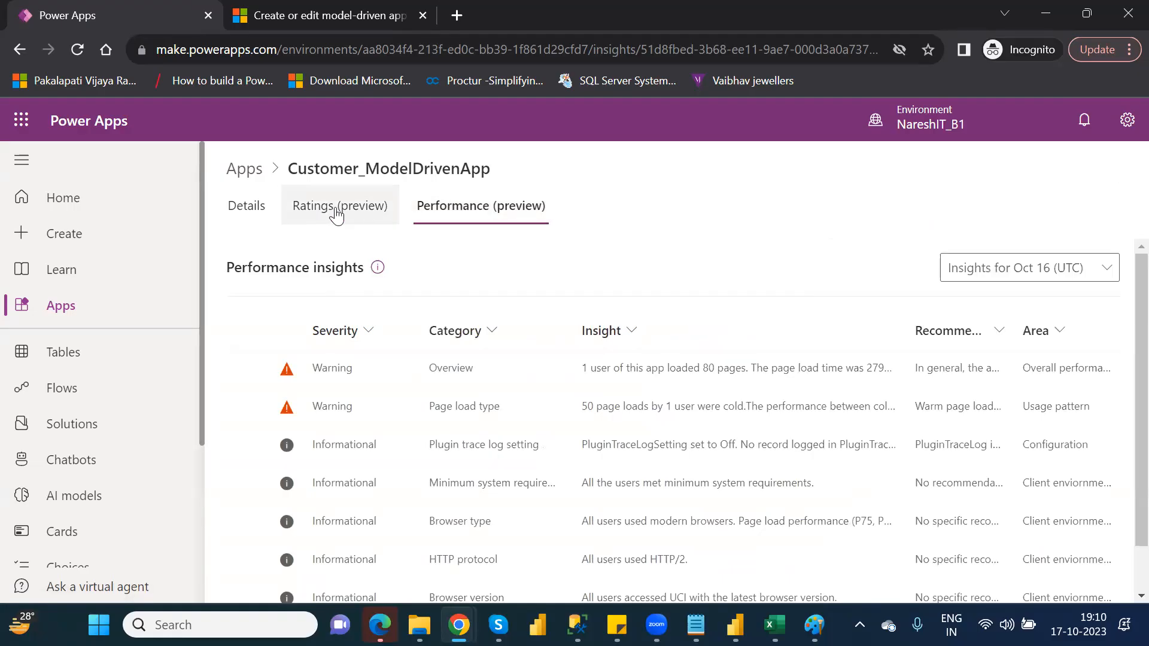
pyautogui.click(256, 216)
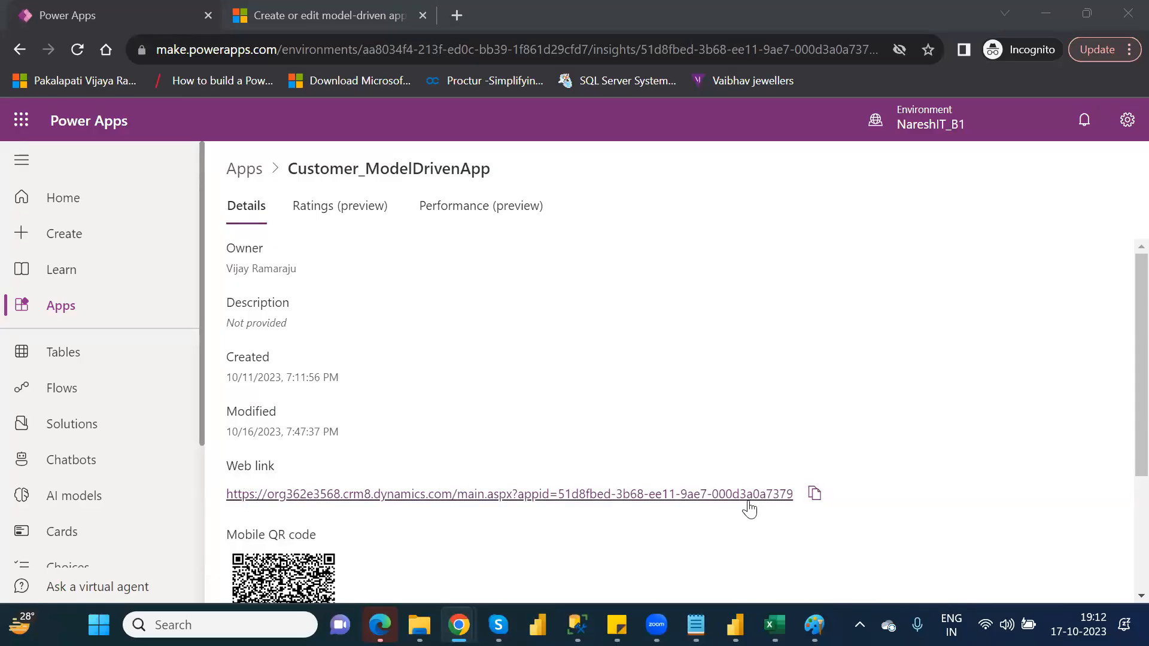
# Copy the web link of Customer_ModelDrivenApp again for sharing.
pyautogui.click(815, 494)
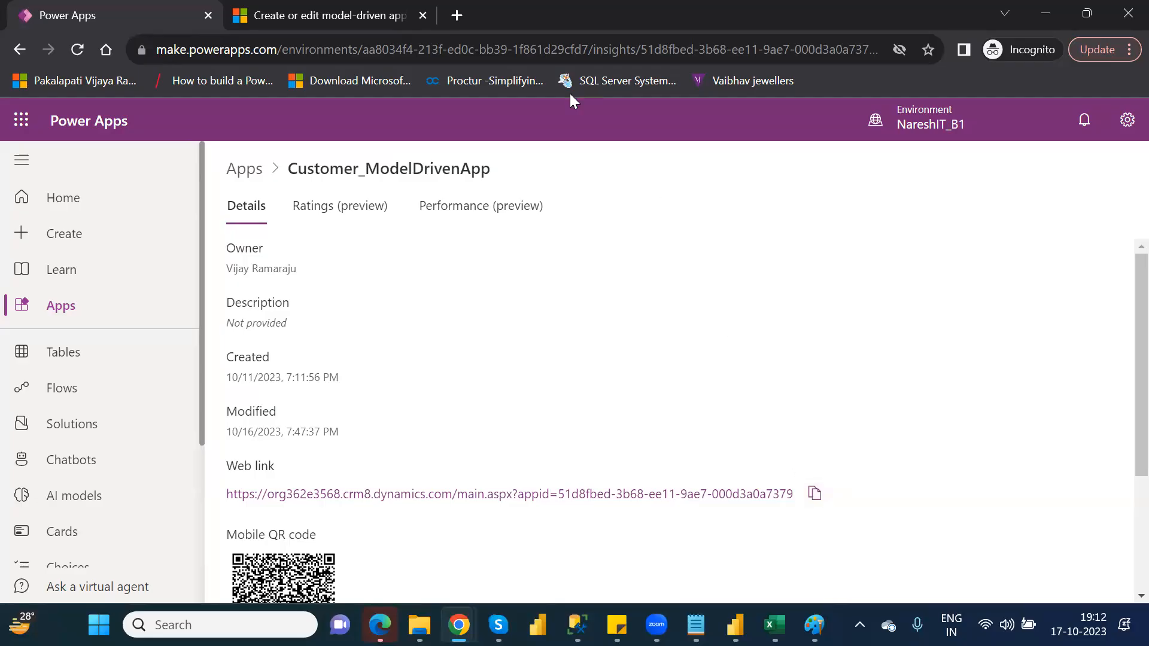
pyautogui.click(597, 23)
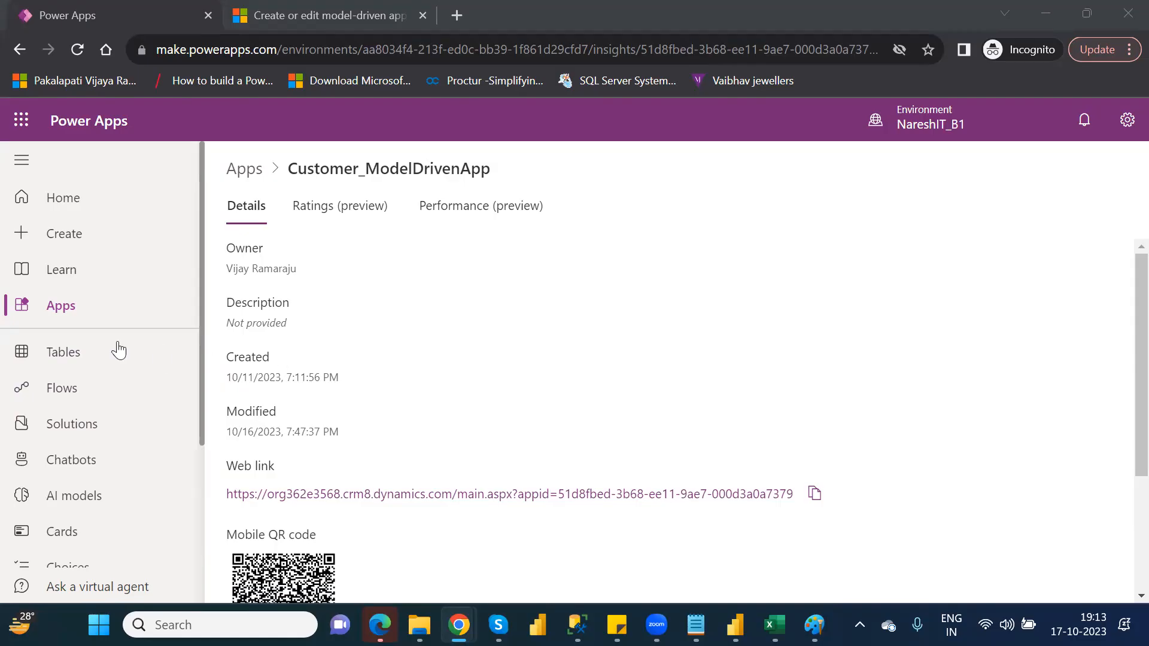
# Review the app settings of OtherElements_CanvasDefaultApp from the apps list and close them without changes.
pyautogui.click(61, 305)
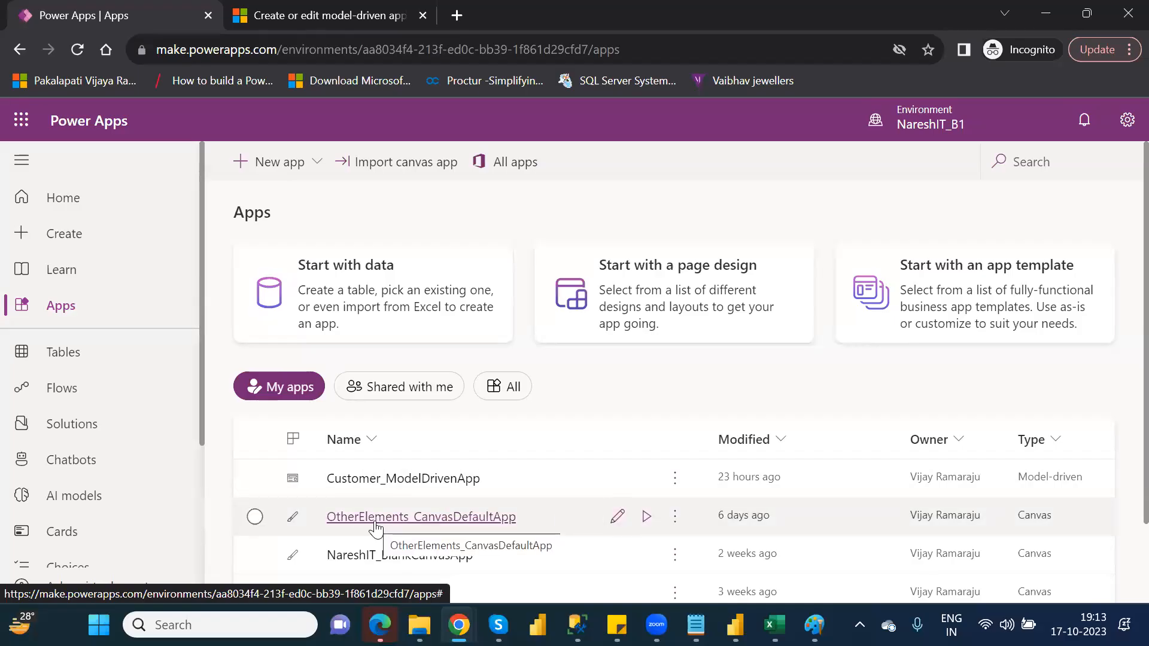
pyautogui.click(676, 520)
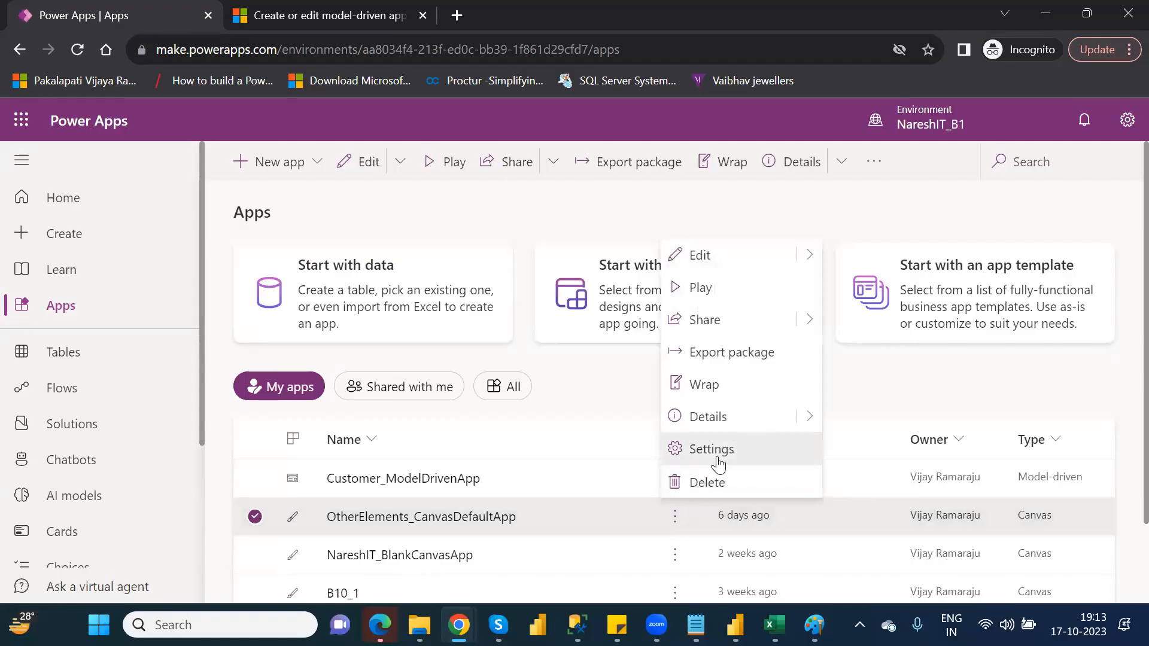
pyautogui.click(717, 457)
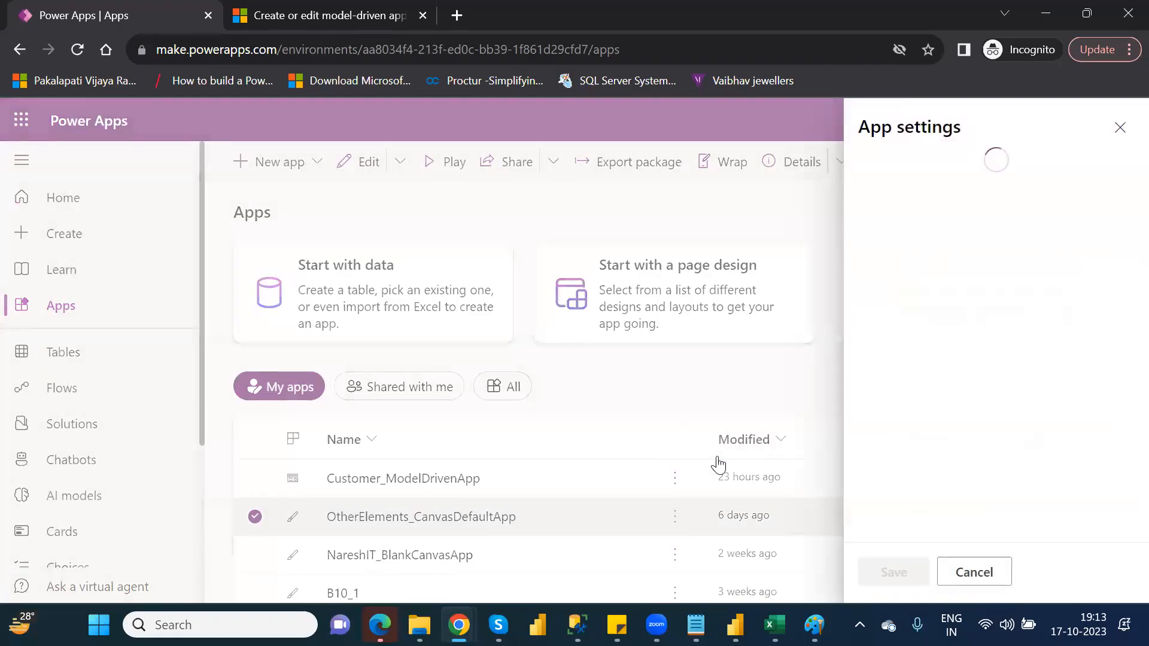
pyautogui.click(1118, 128)
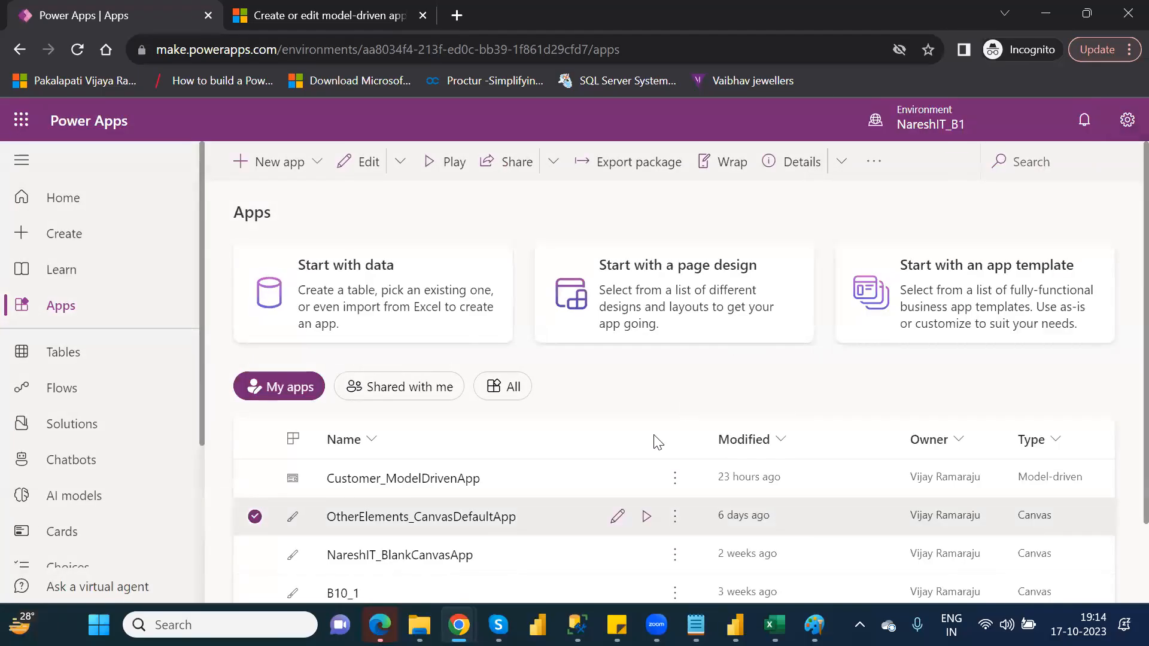
# Review the general details of OtherElements_CanvasDefaultApp and return to the apps list.
pyautogui.click(674, 518)
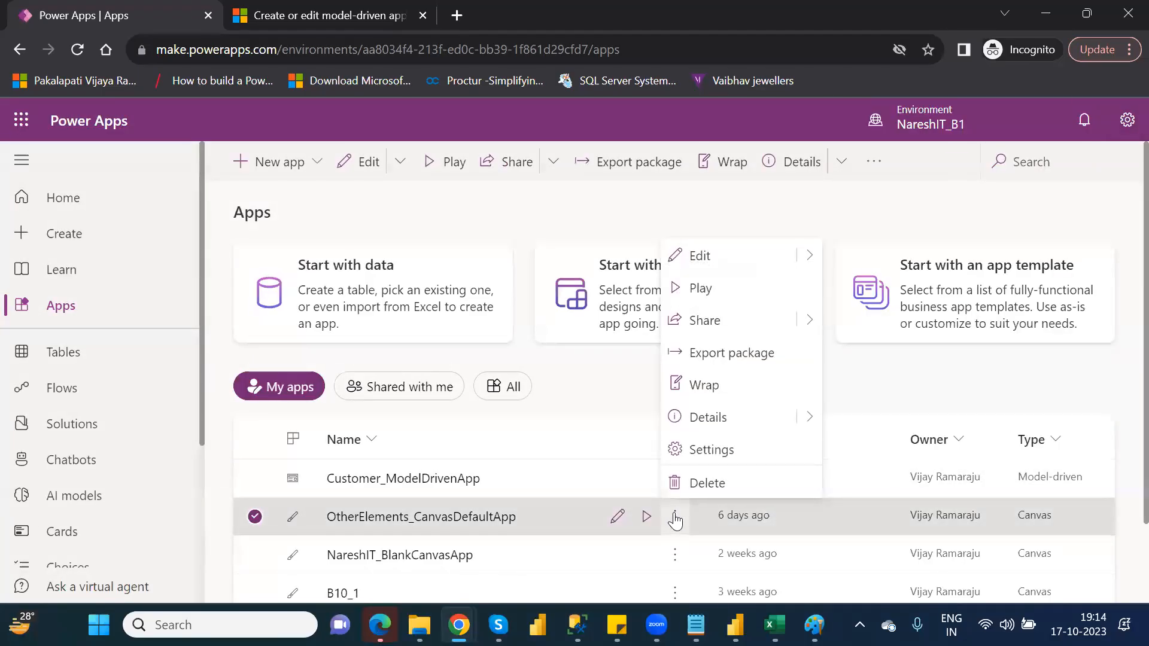
pyautogui.click(727, 414)
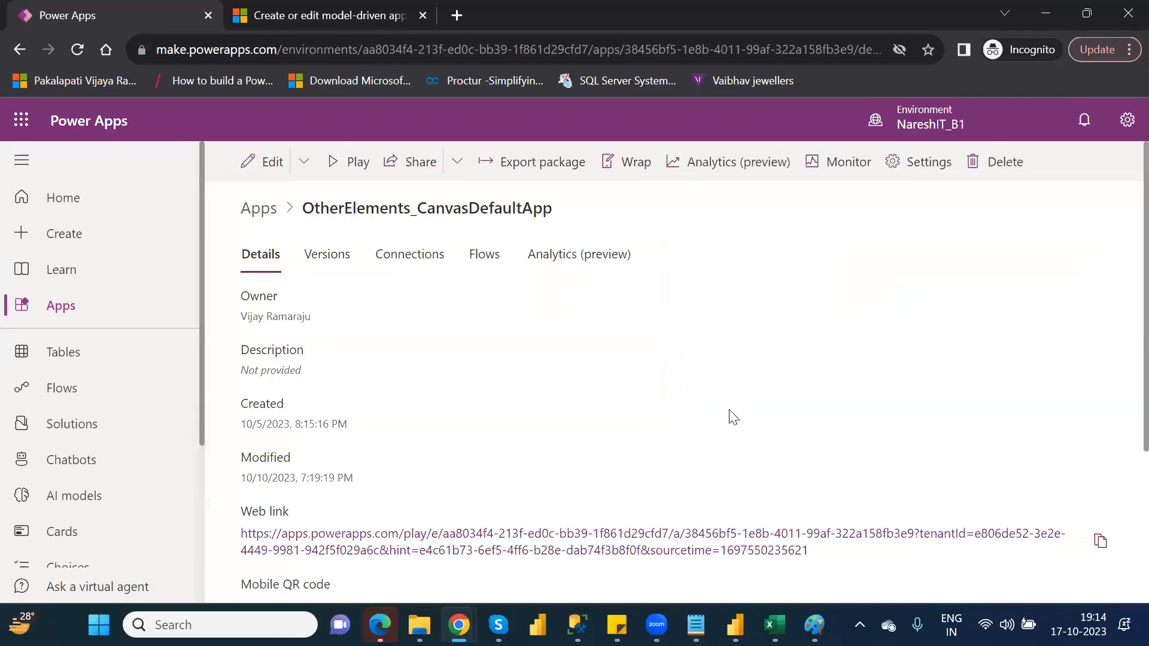
pyautogui.click(83, 316)
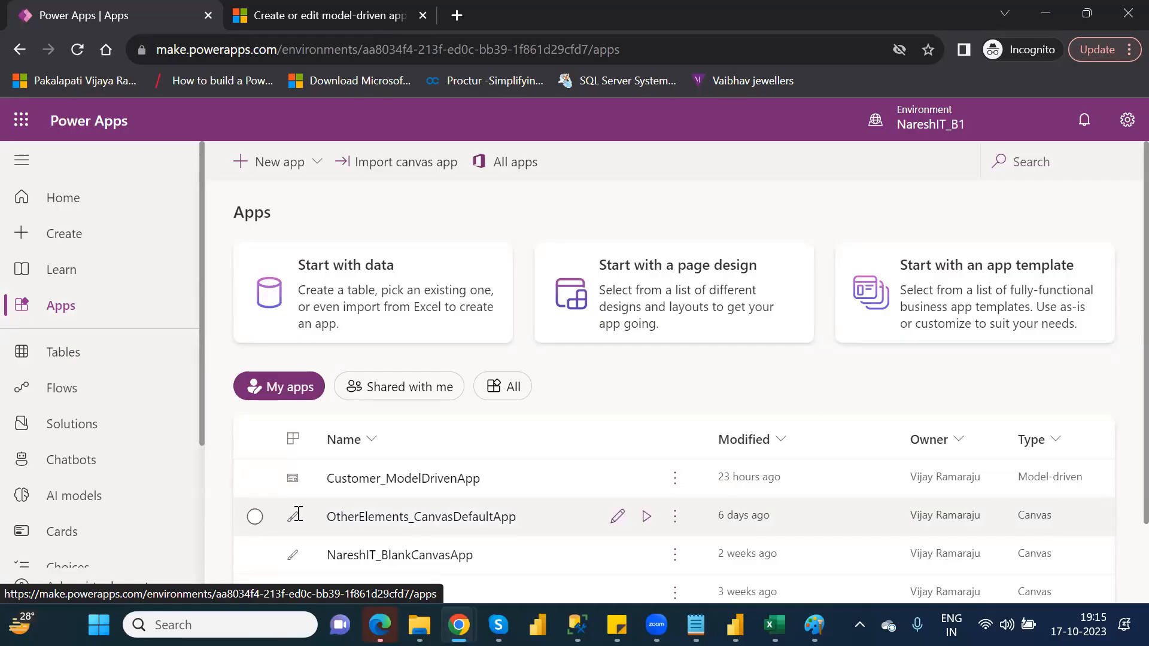
# Restore version 2 of OtherElements_CanvasDefaultApp from the version history in its details.
pyautogui.click(674, 518)
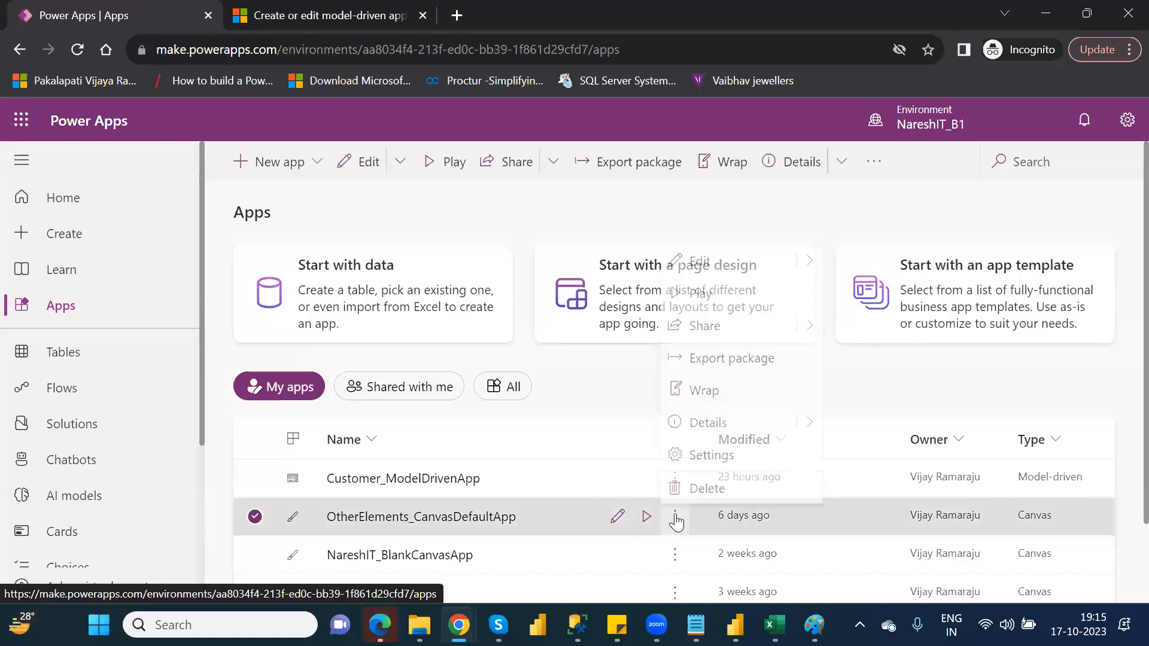
pyautogui.click(706, 418)
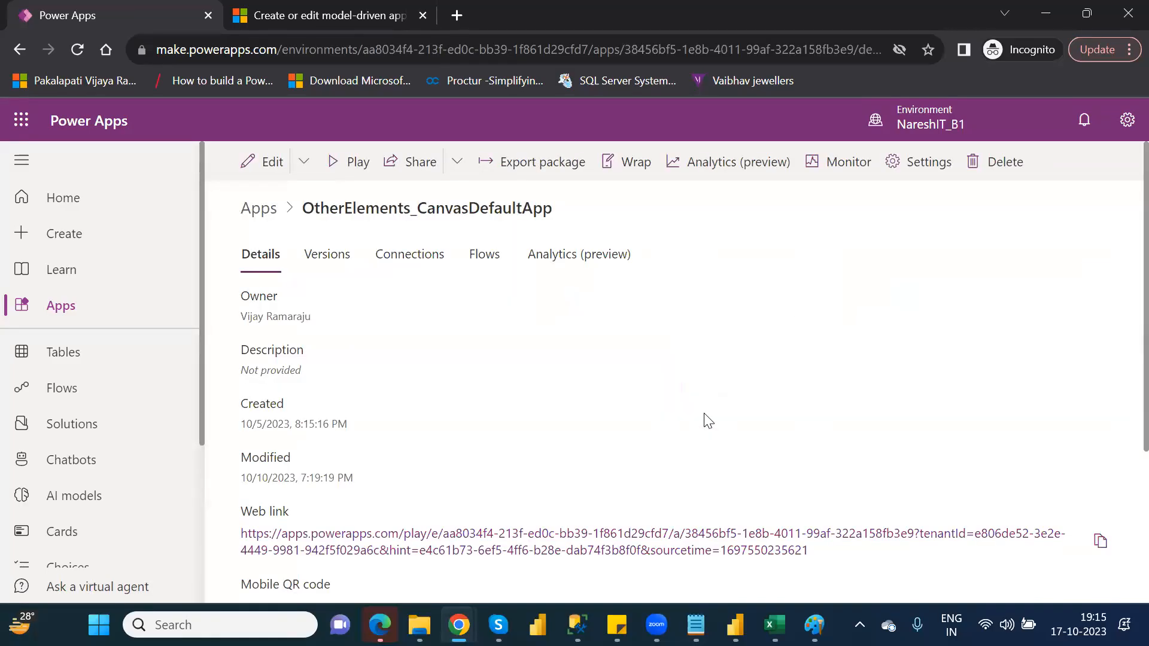
pyautogui.click(328, 263)
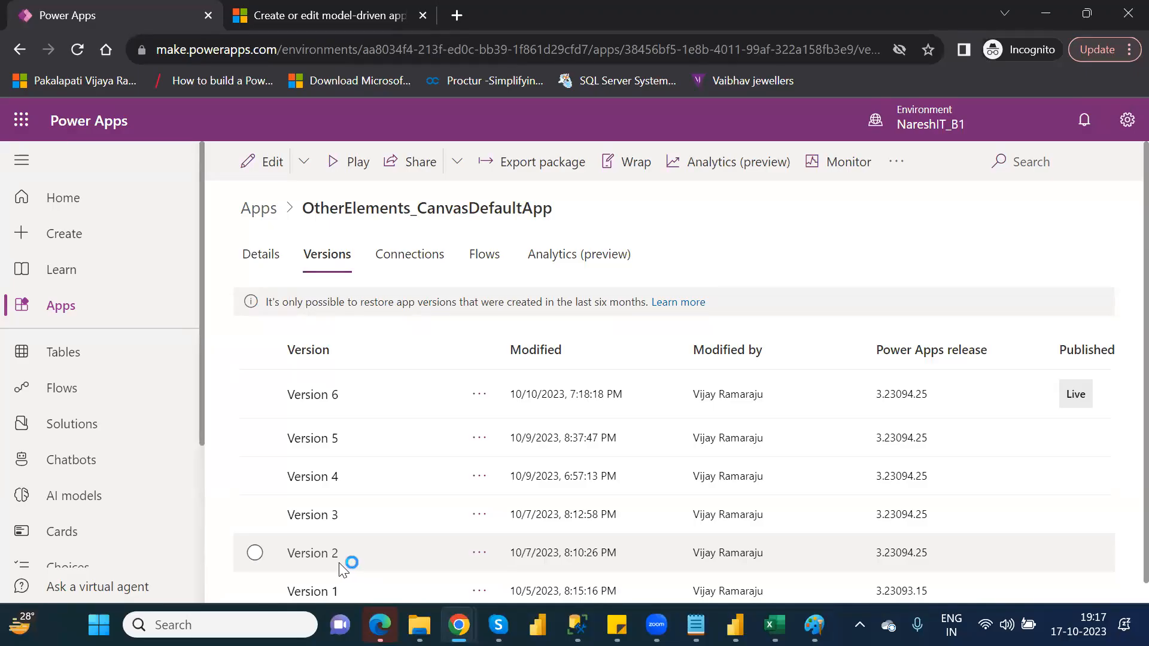
pyautogui.click(482, 554)
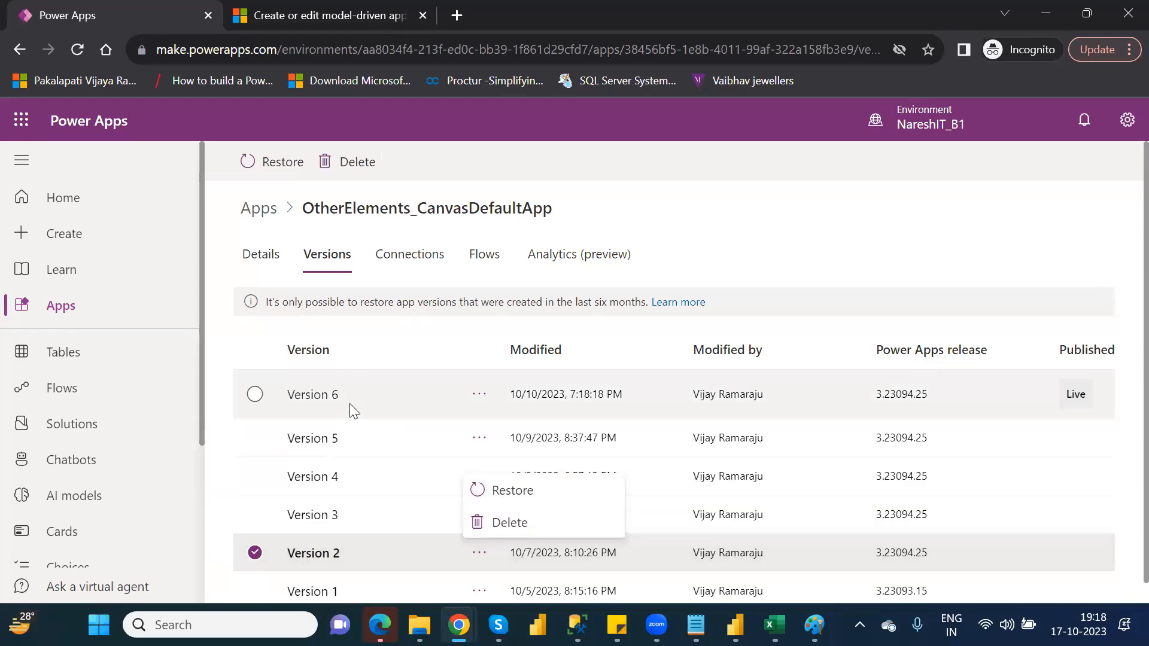
pyautogui.click(537, 491)
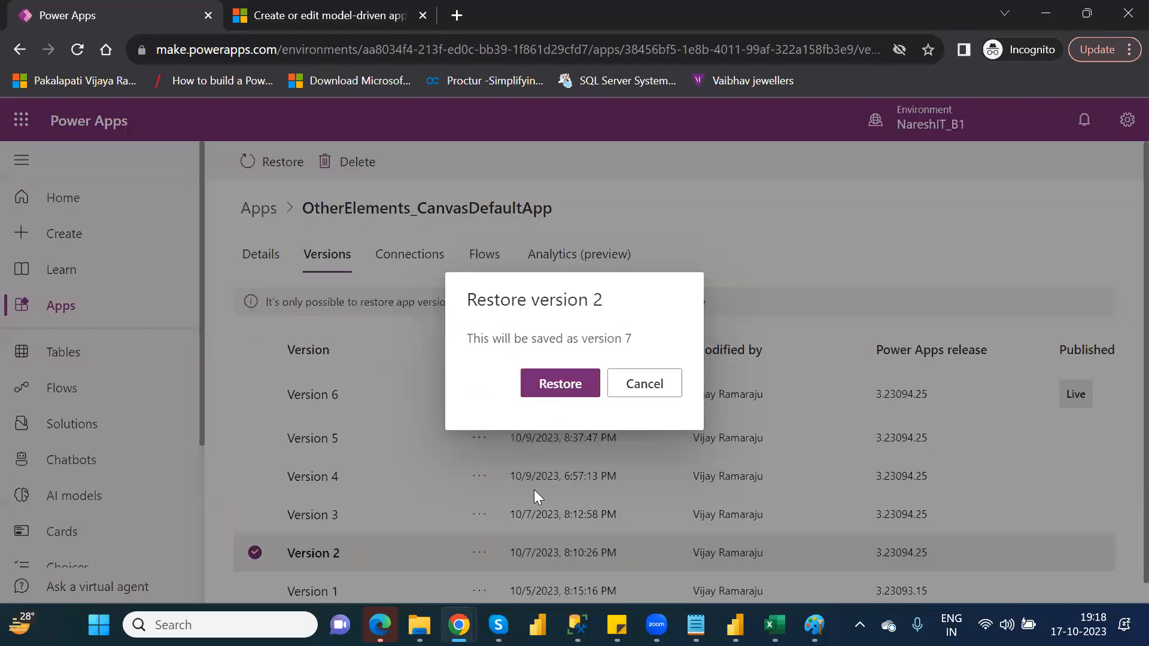
pyautogui.click(560, 386)
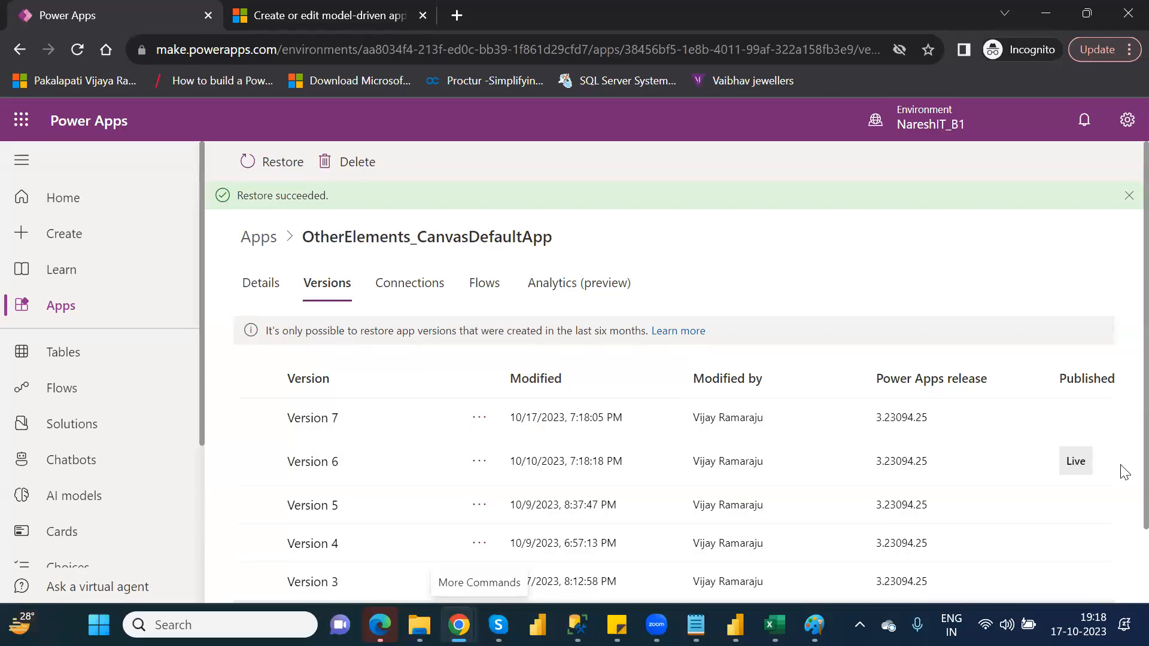
pyautogui.scroll(-2, 1124, 478)
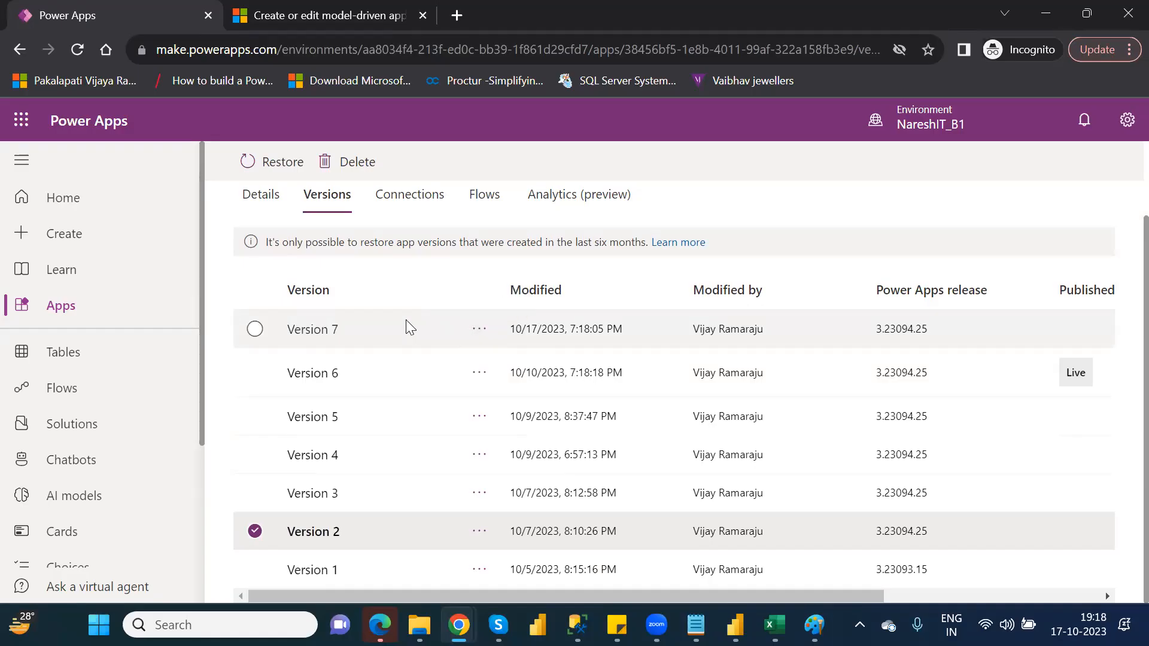
pyautogui.click(254, 330)
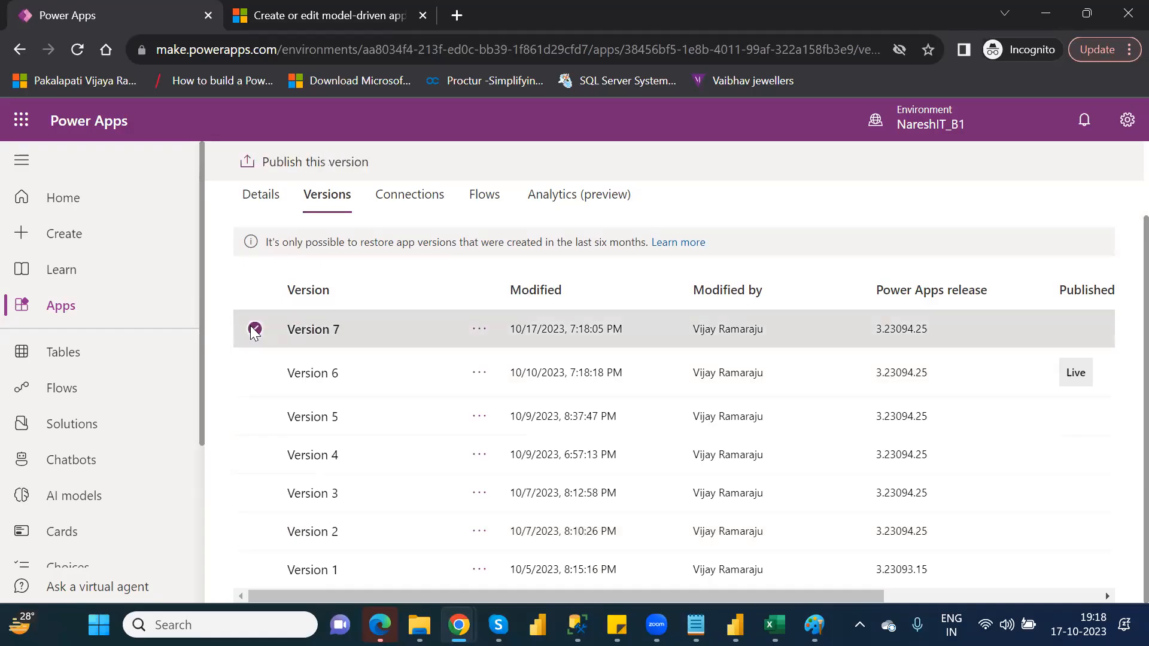
pyautogui.click(478, 330)
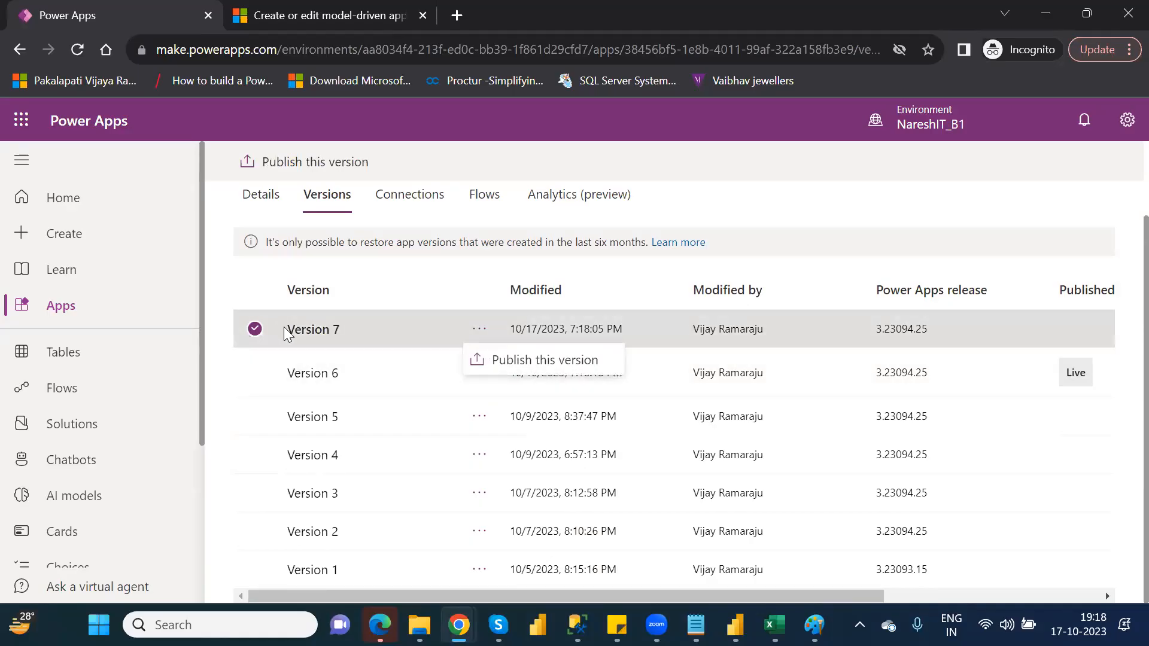
pyautogui.click(517, 362)
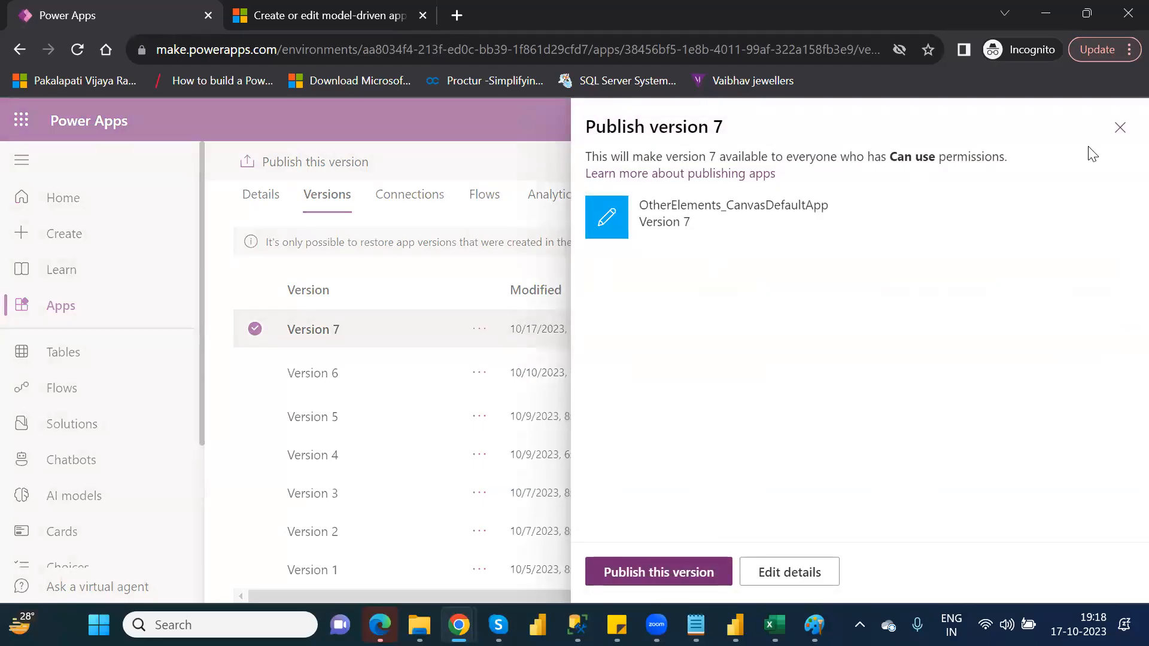
pyautogui.click(1120, 137)
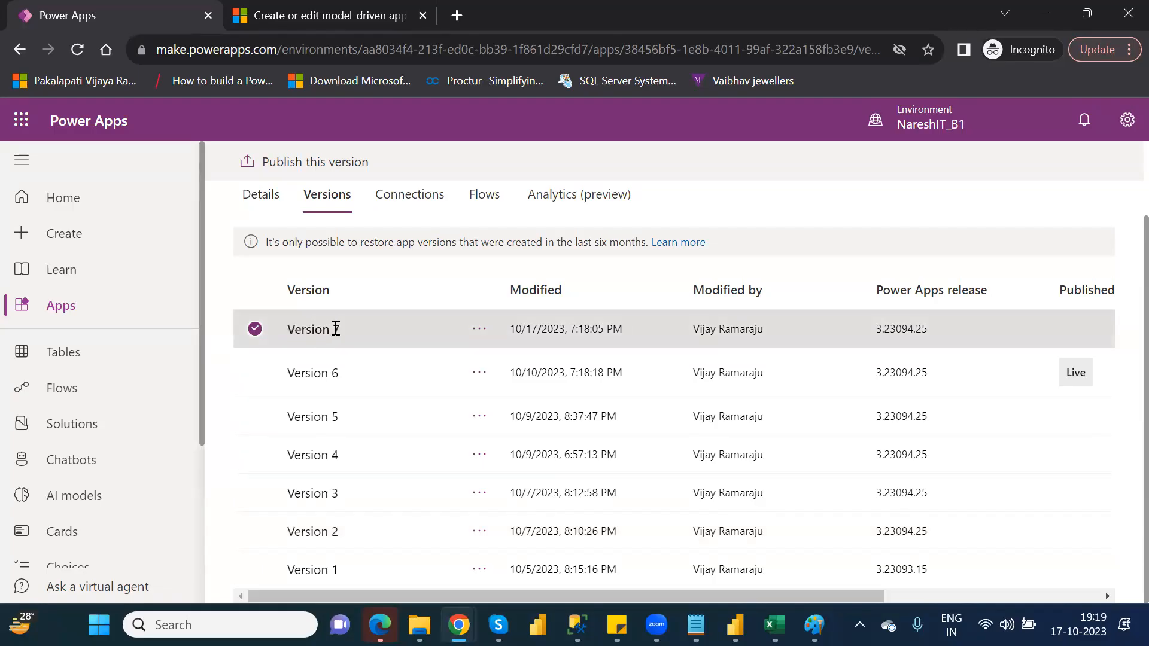
# Publish version 7 of OtherElements_CanvasDefaultApp as the live version.
pyautogui.click(471, 331)
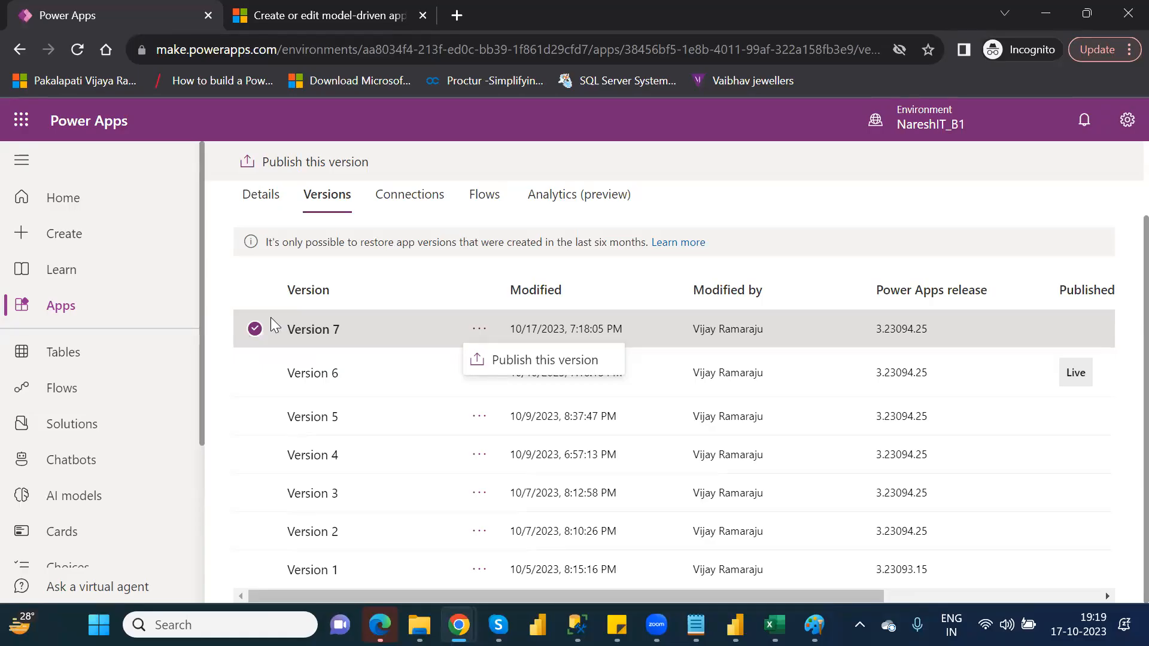
pyautogui.click(556, 367)
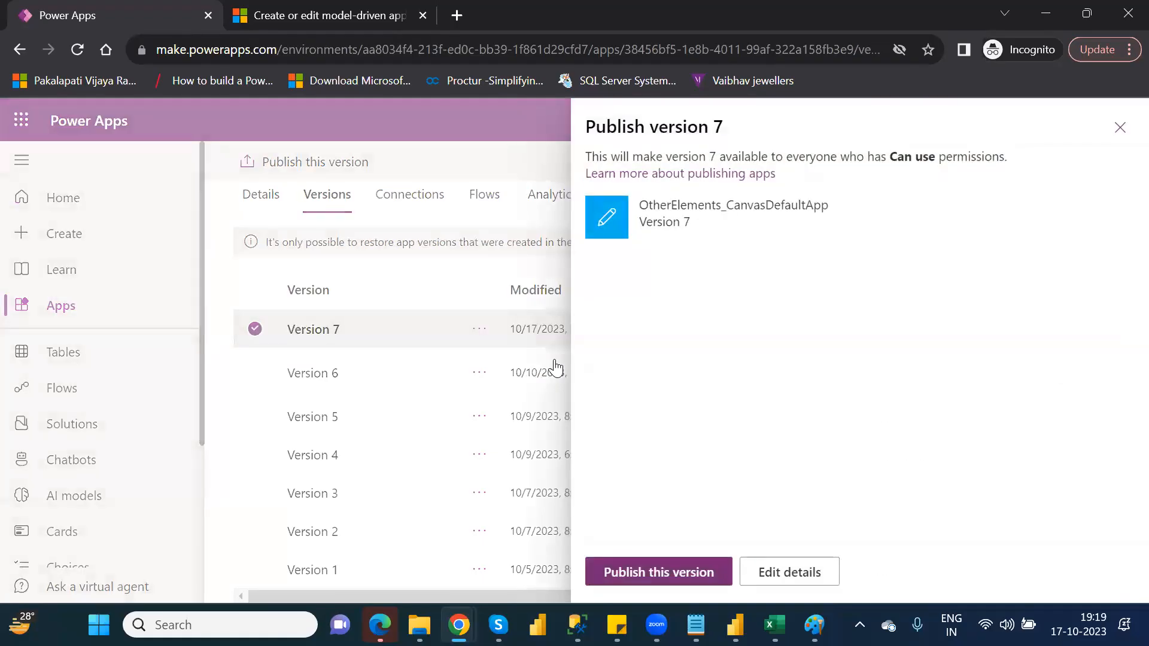
pyautogui.click(668, 573)
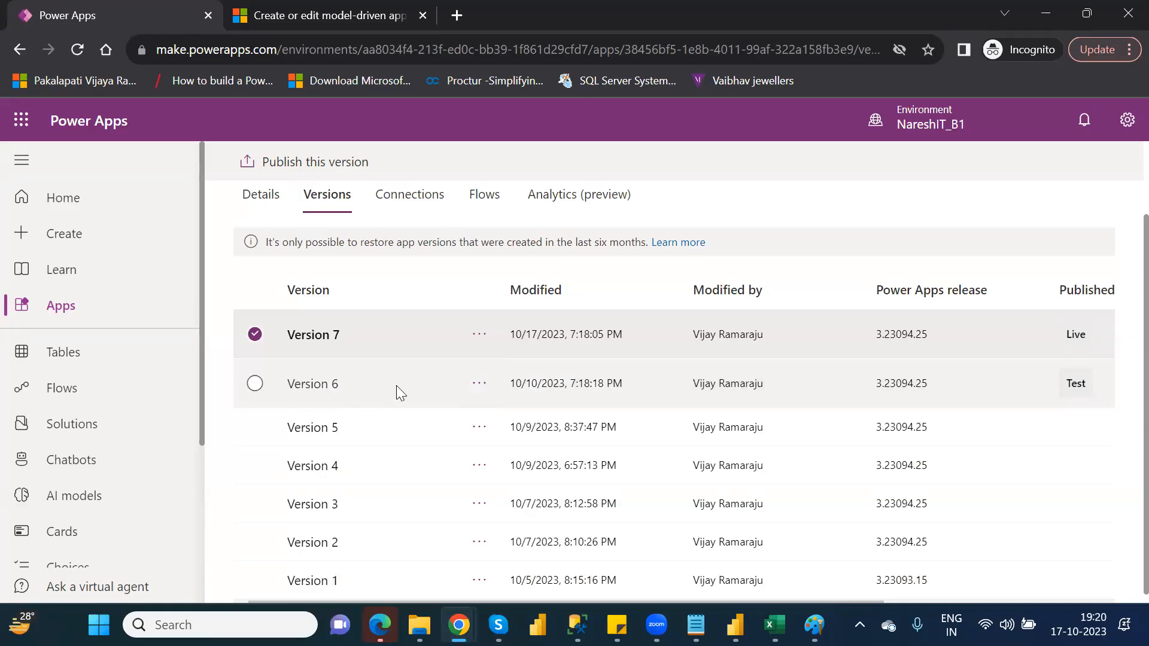
# Restore version 6 of the app from the version history.
pyautogui.click(479, 384)
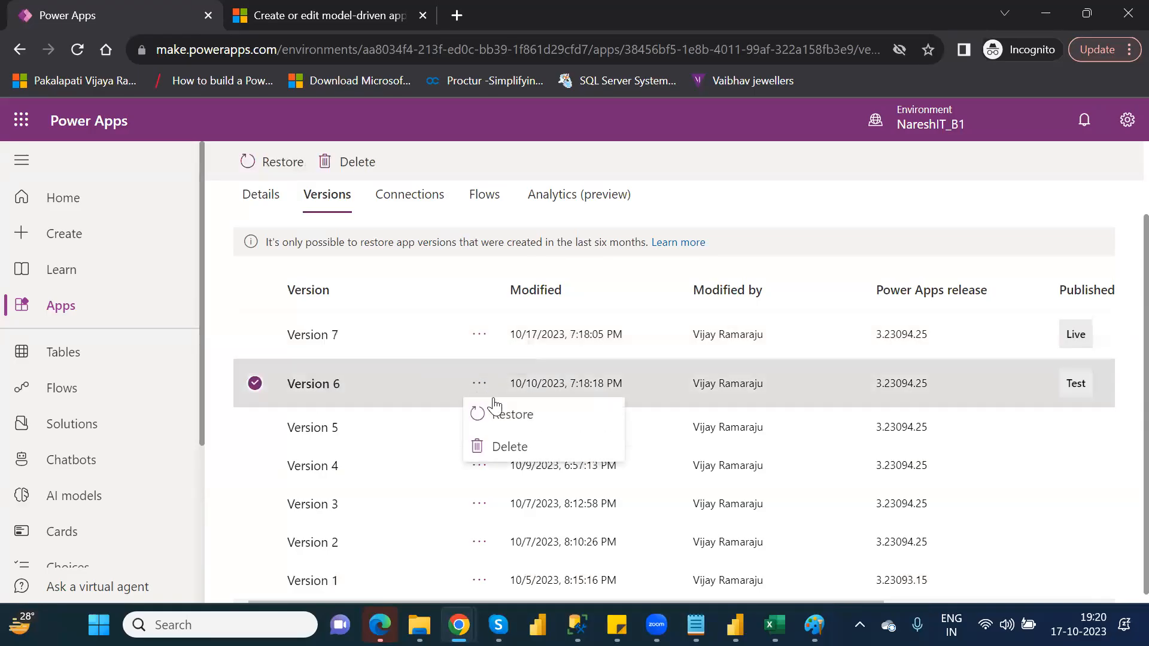
pyautogui.click(530, 417)
pyautogui.click(560, 385)
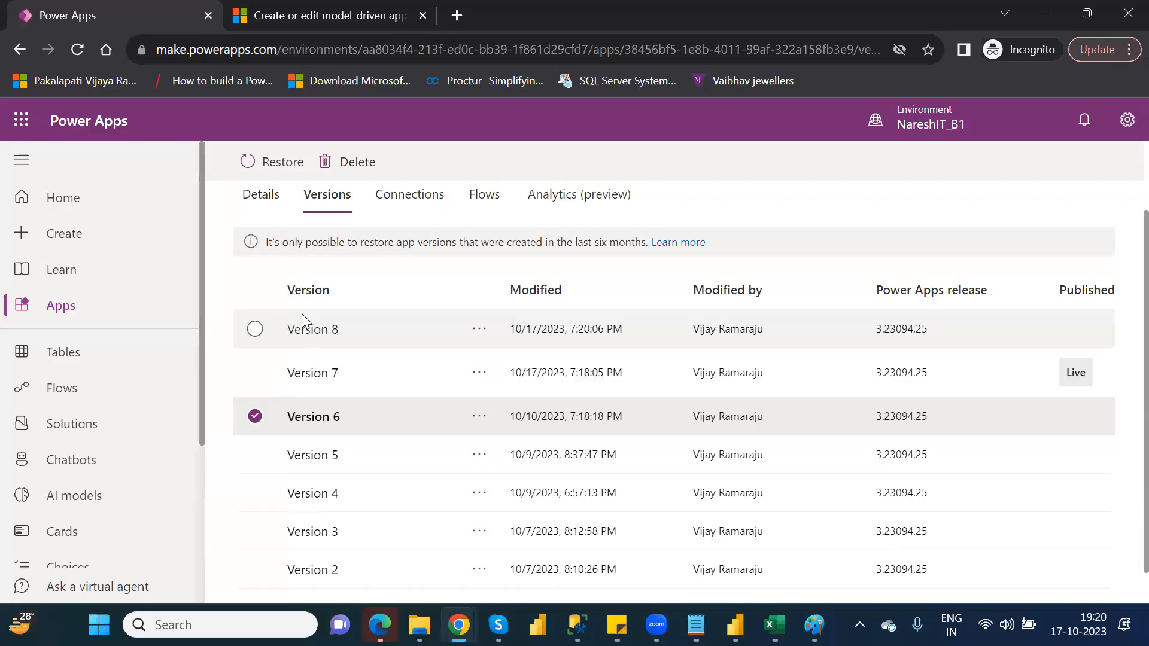
# Publish version 8 of the app to everyone who has Can use permissions.
pyautogui.click(478, 331)
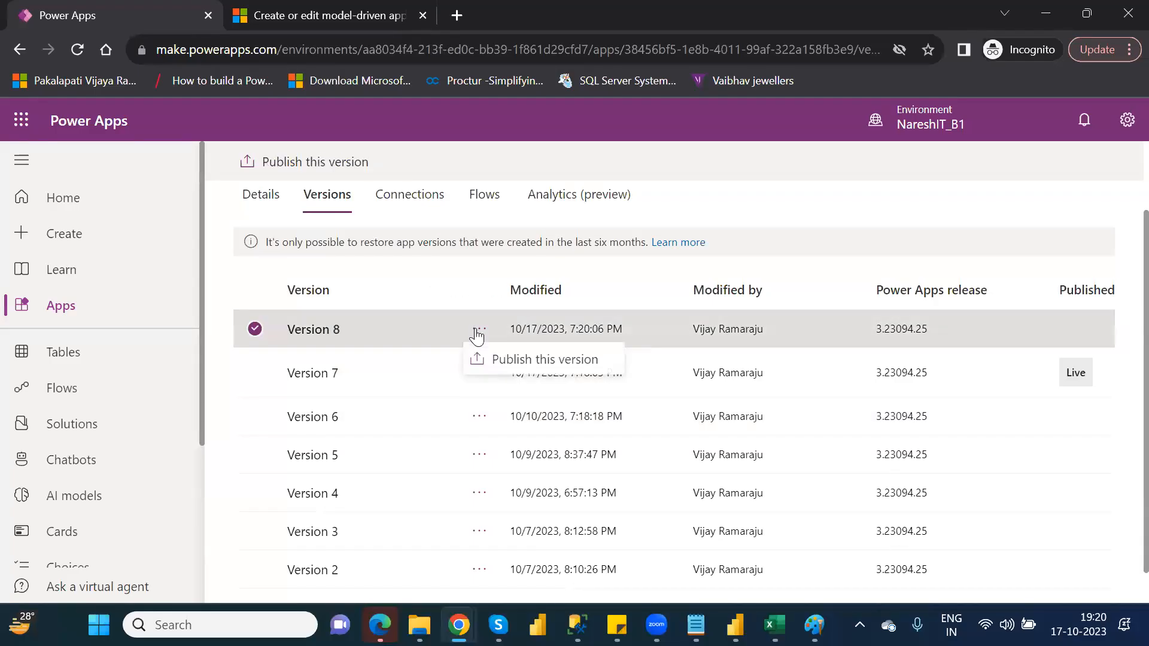
pyautogui.click(524, 361)
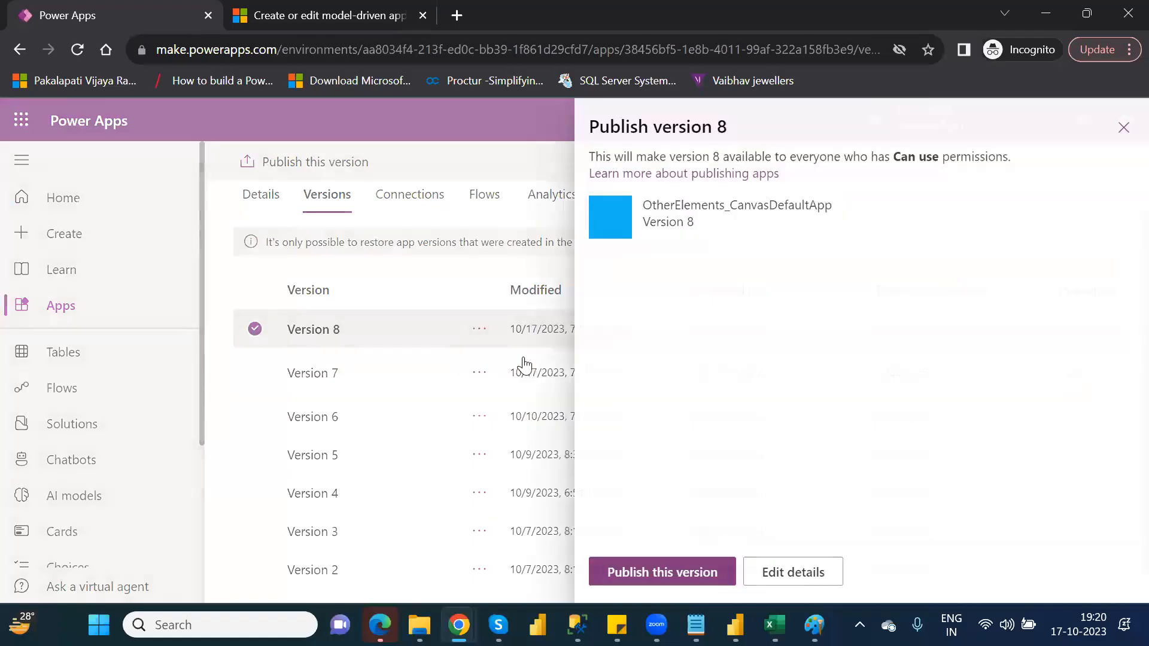
pyautogui.click(648, 568)
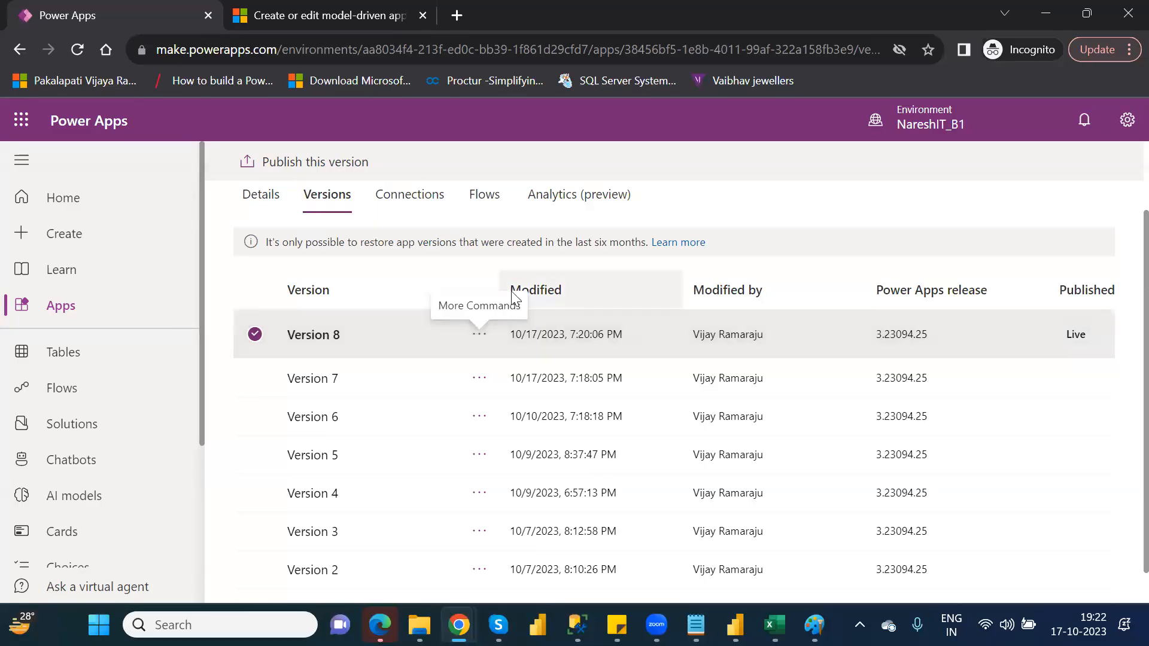
# Check the commands available for versions 8 and 6, and review the app's connections and flows before returning to its general details.
pyautogui.click(479, 336)
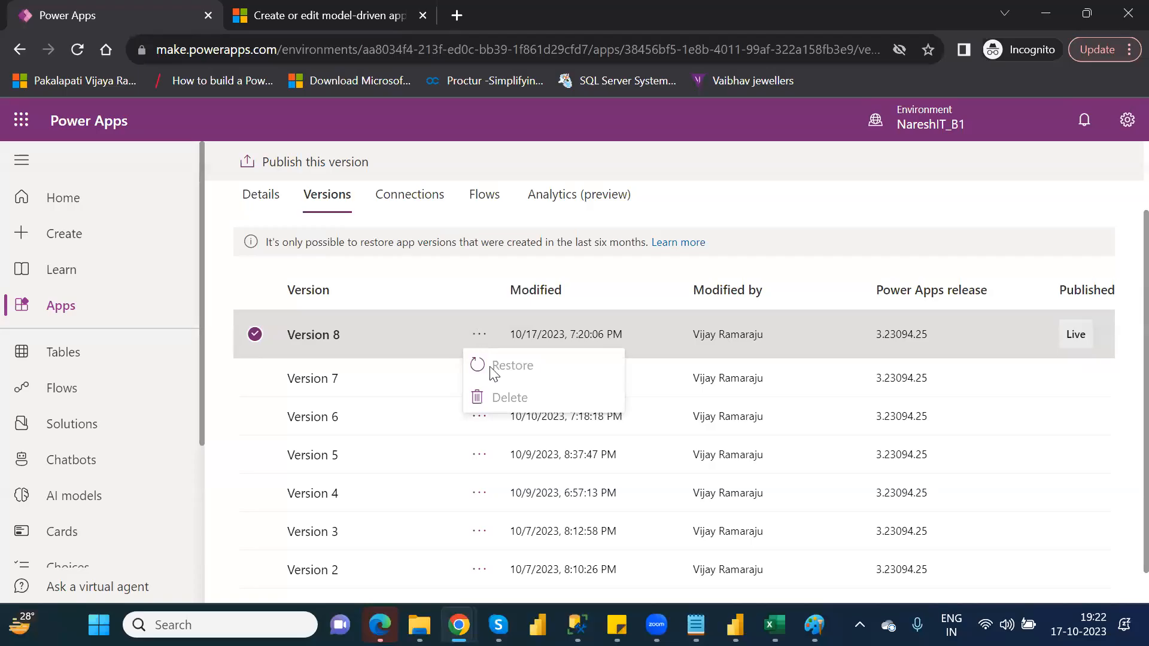
pyautogui.click(478, 417)
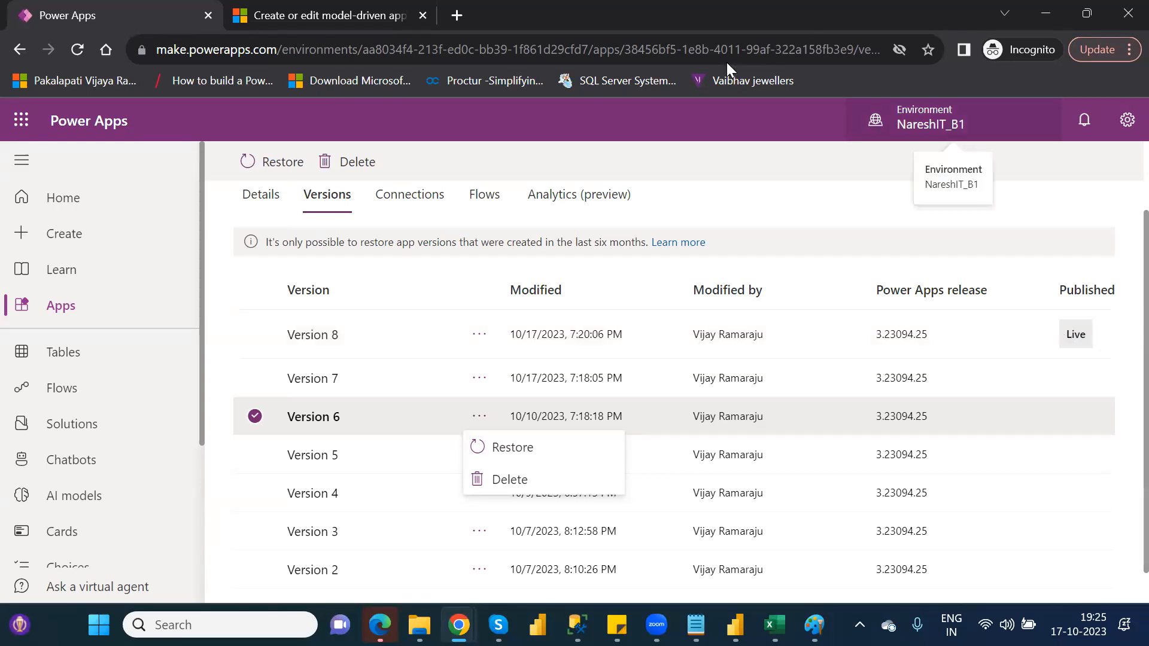
pyautogui.click(416, 199)
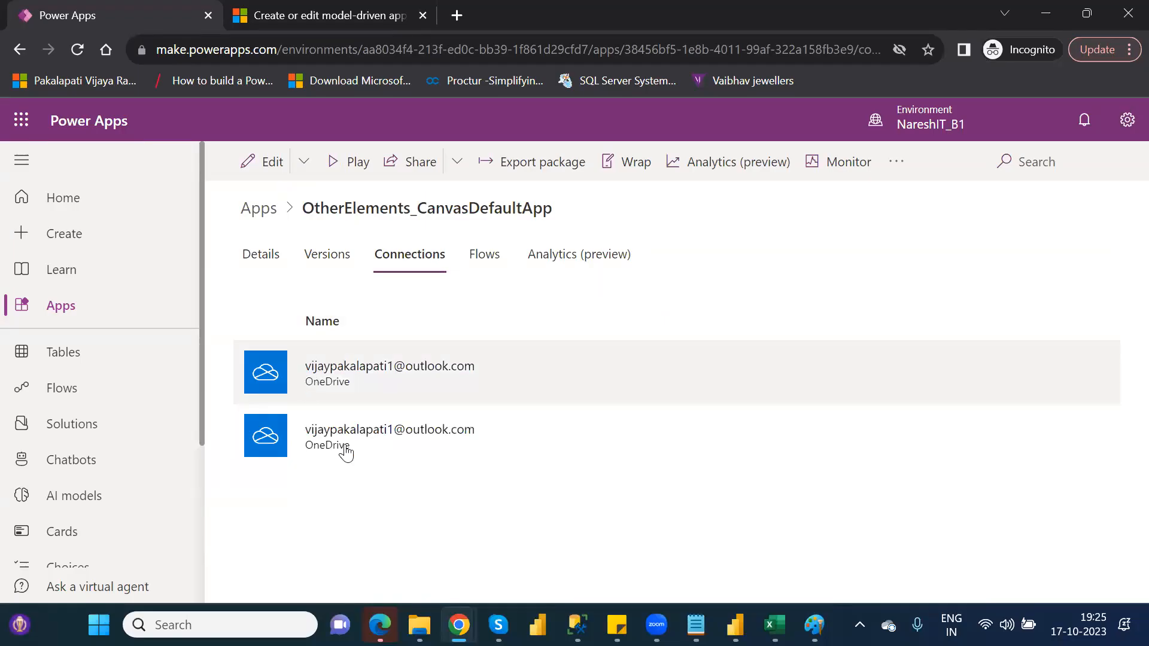
pyautogui.click(490, 253)
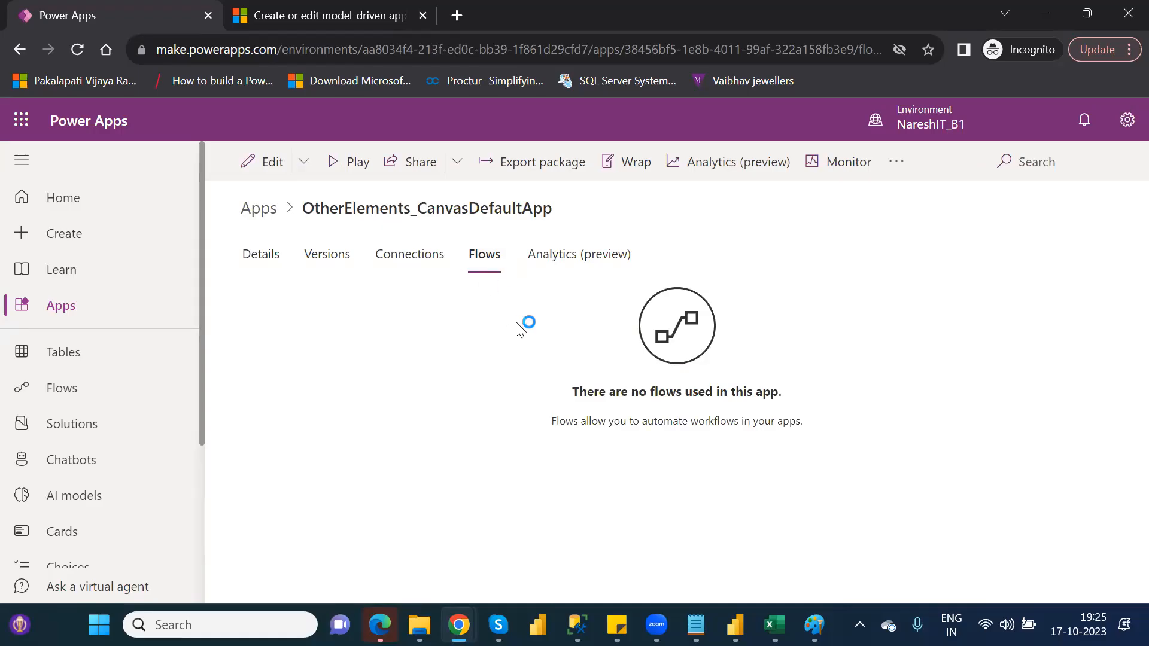
pyautogui.click(261, 267)
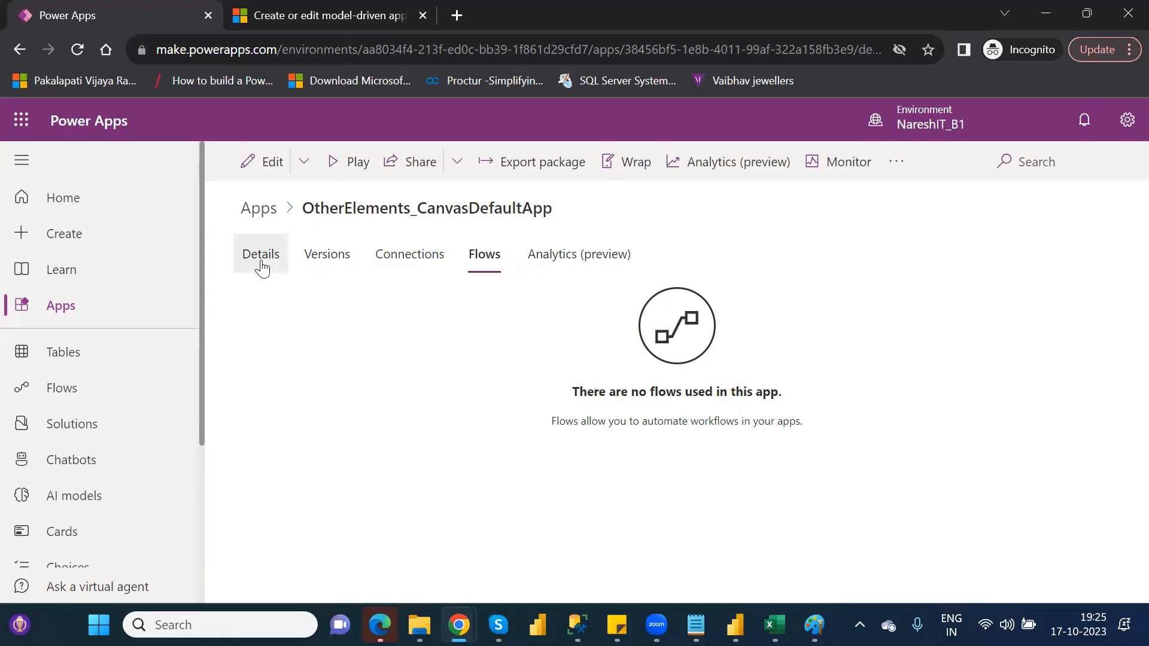
# Reopen the details of OtherElements_CanvasDefaultApp from the apps list and show its version history.
pyautogui.click(89, 306)
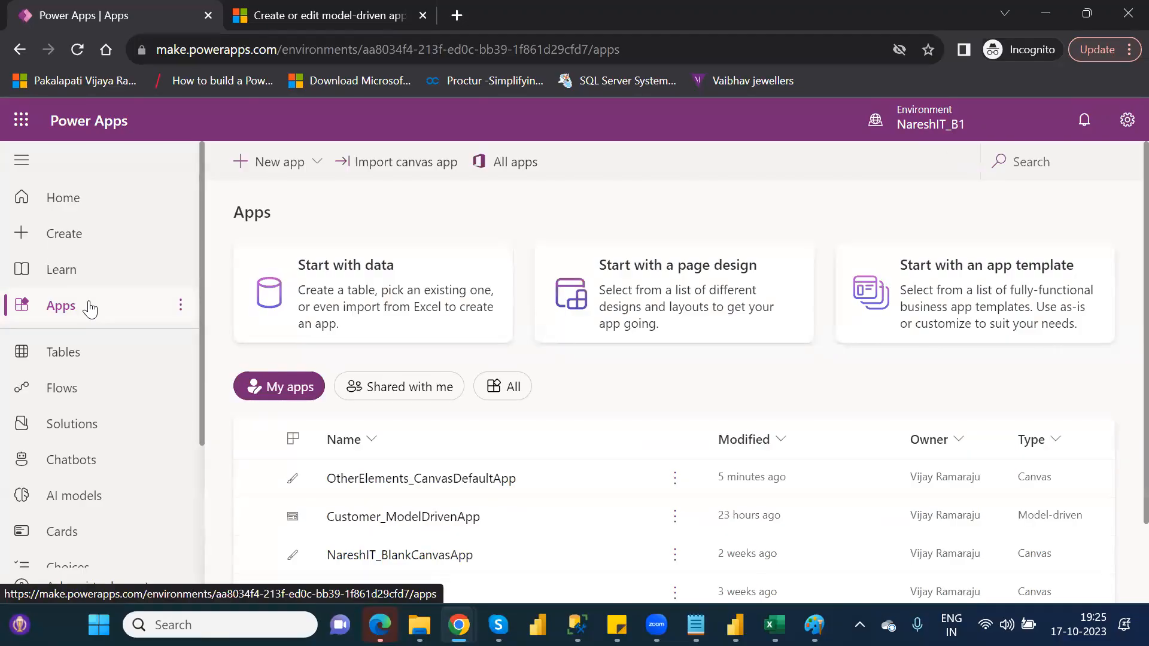
pyautogui.click(670, 481)
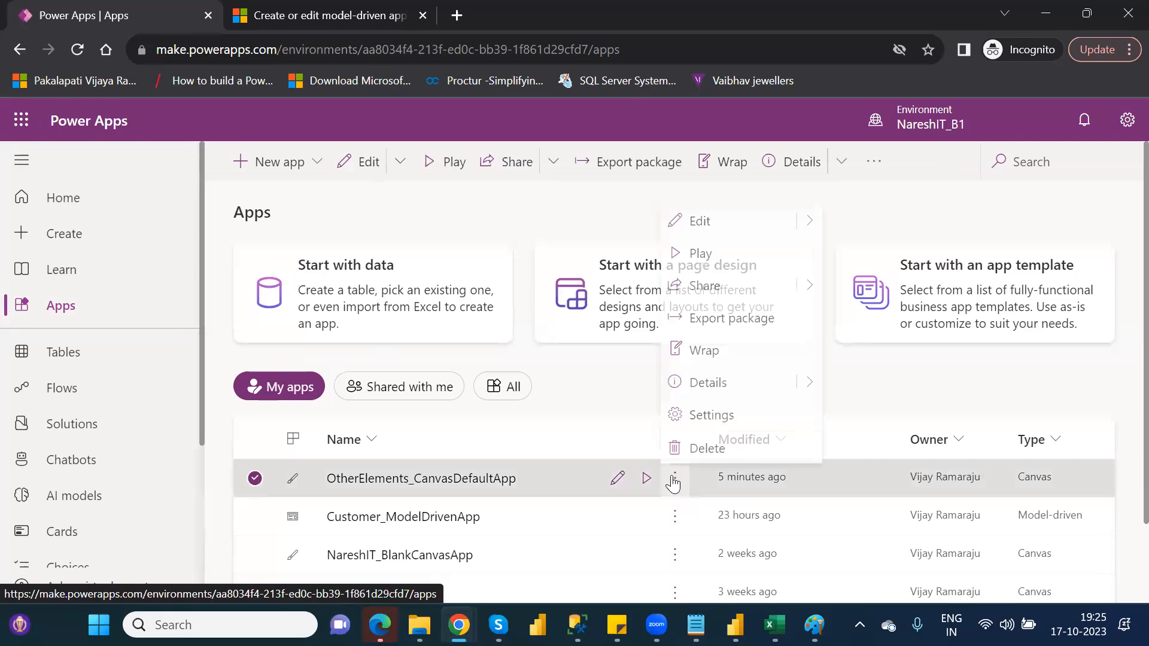
pyautogui.click(724, 388)
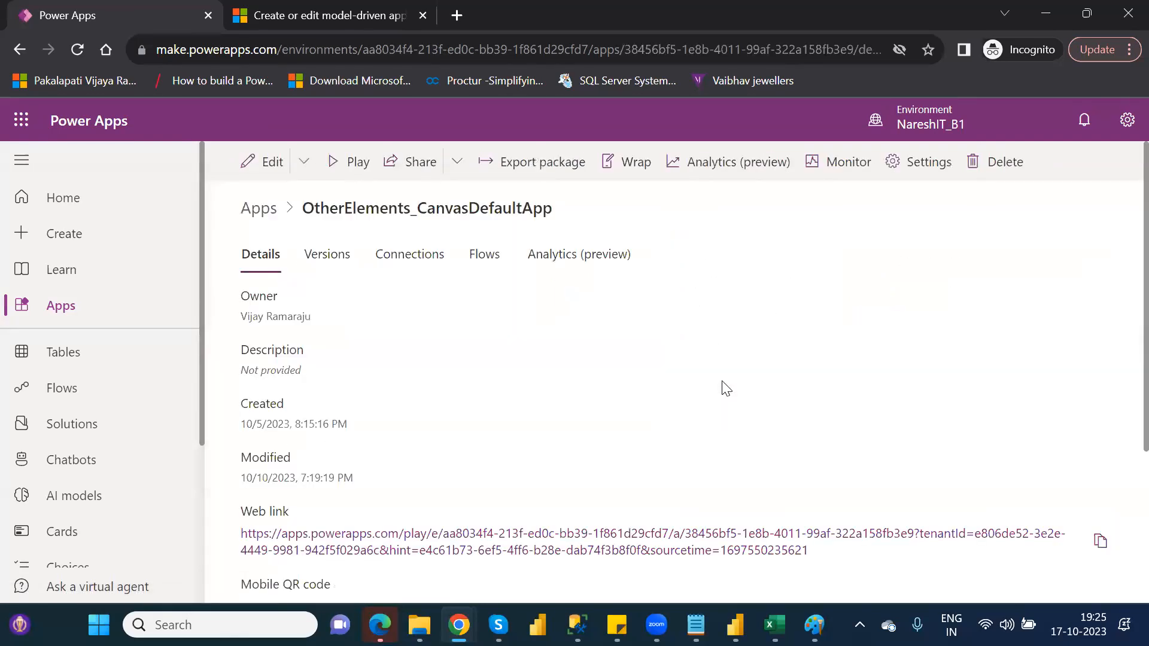
pyautogui.click(303, 257)
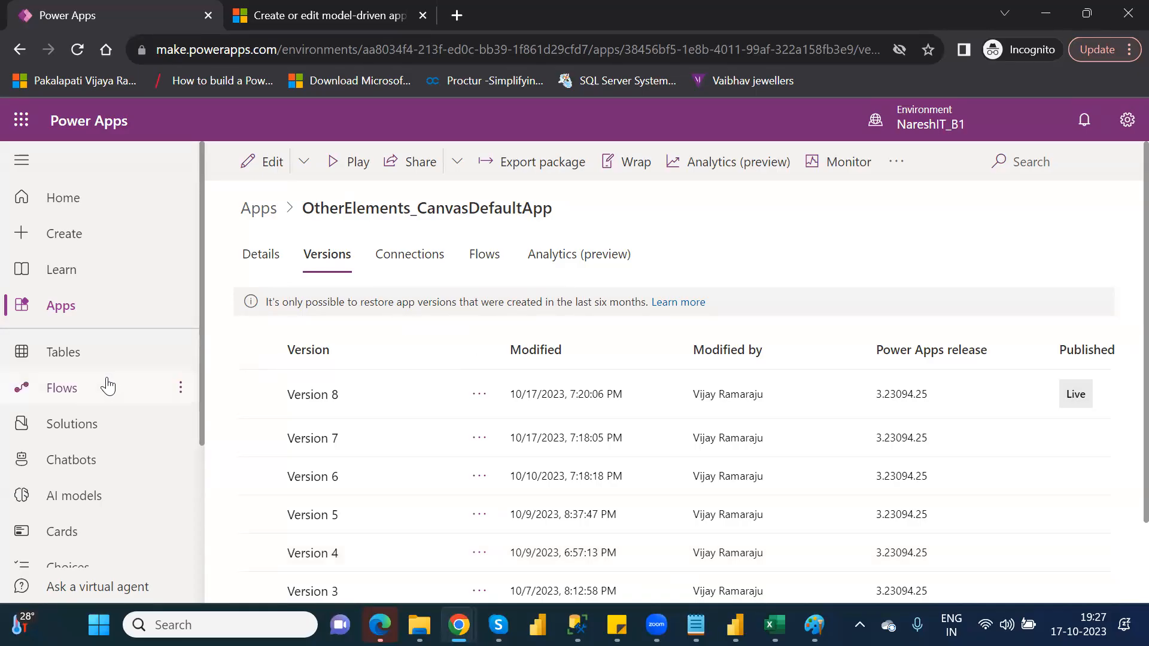
# Open the Solutions list, follow its publishers notice to the Discover page, and go back to Solutions.
pyautogui.click(94, 423)
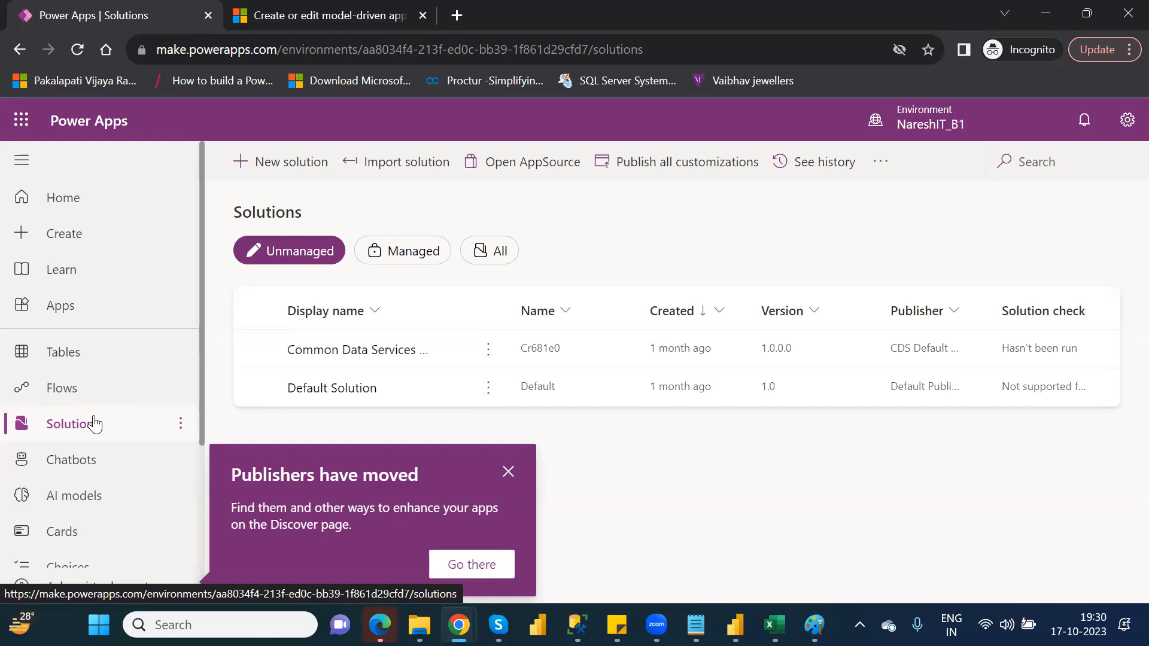
pyautogui.click(508, 571)
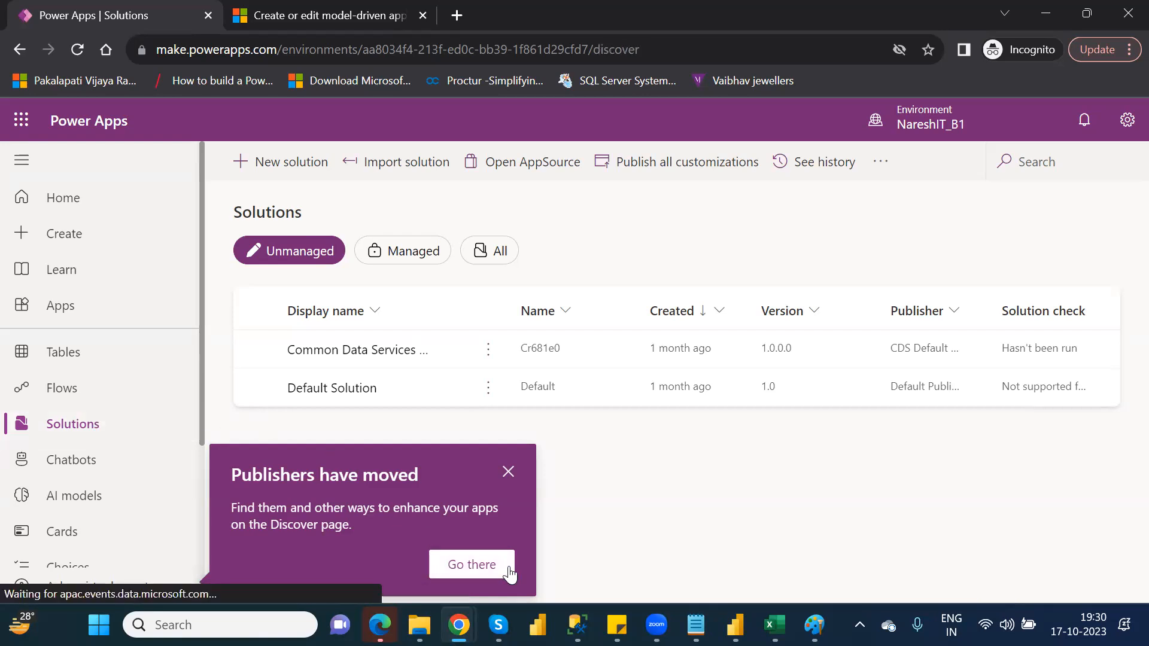
pyautogui.click(96, 426)
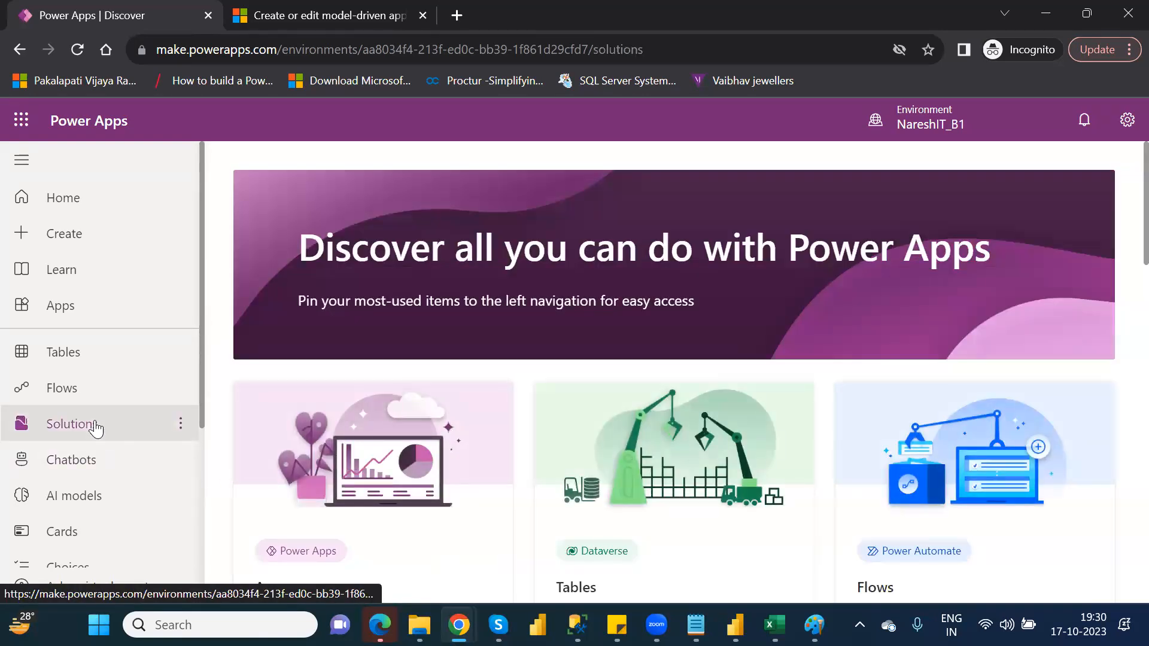
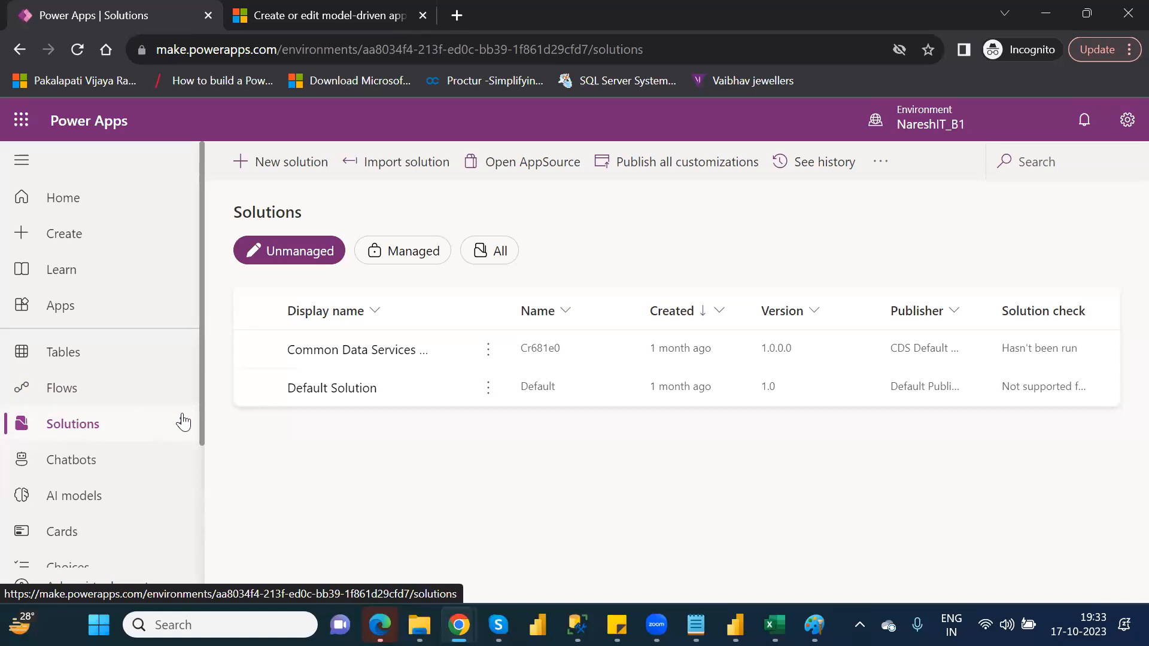
# Review the additional navigation items available under More, then close the list.
pyautogui.moveTo(201, 413); pyautogui.dragTo(206, 544)
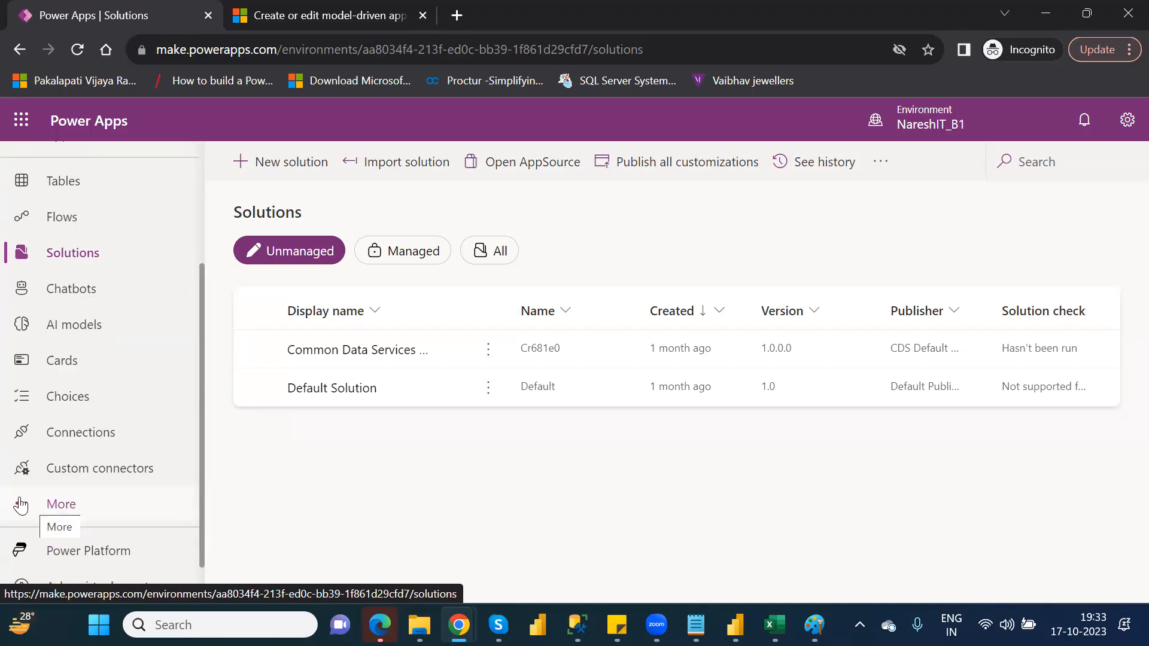
pyautogui.click(67, 508)
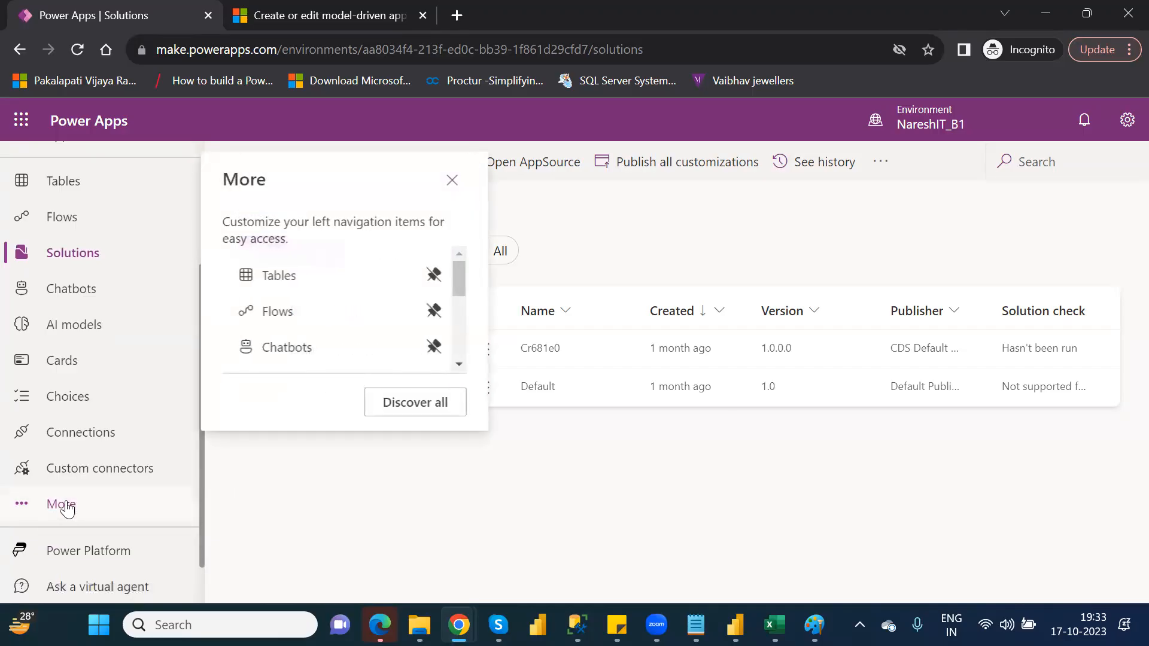
pyautogui.moveTo(460, 278); pyautogui.dragTo(462, 318)
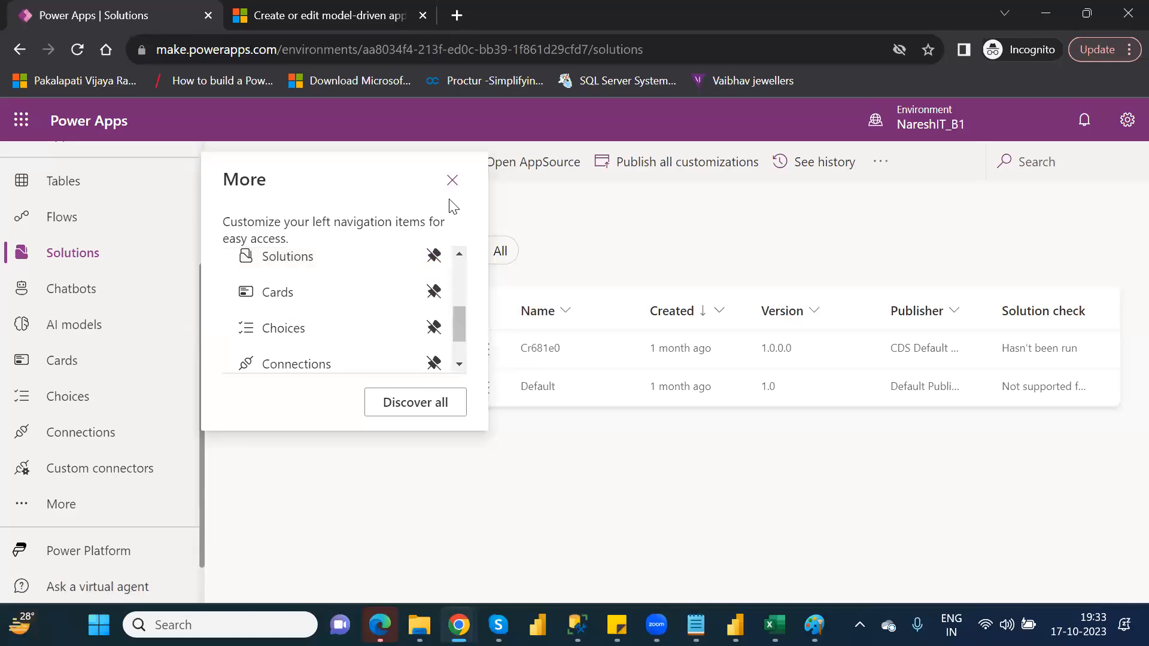
pyautogui.click(452, 180)
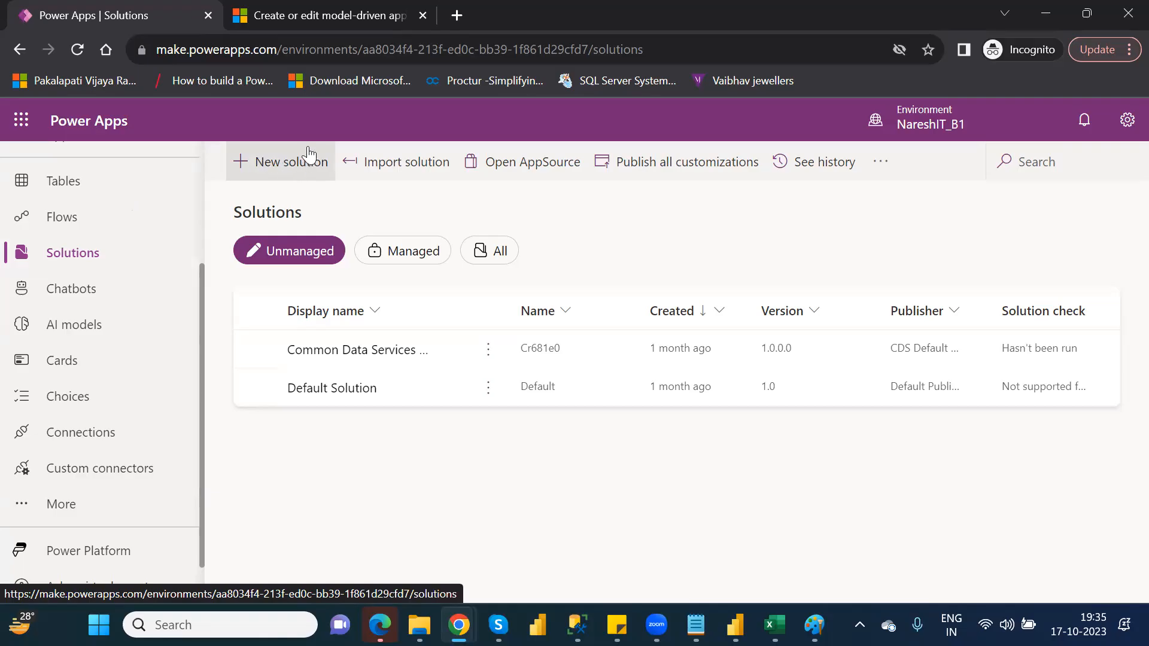
pyautogui.click(269, 172)
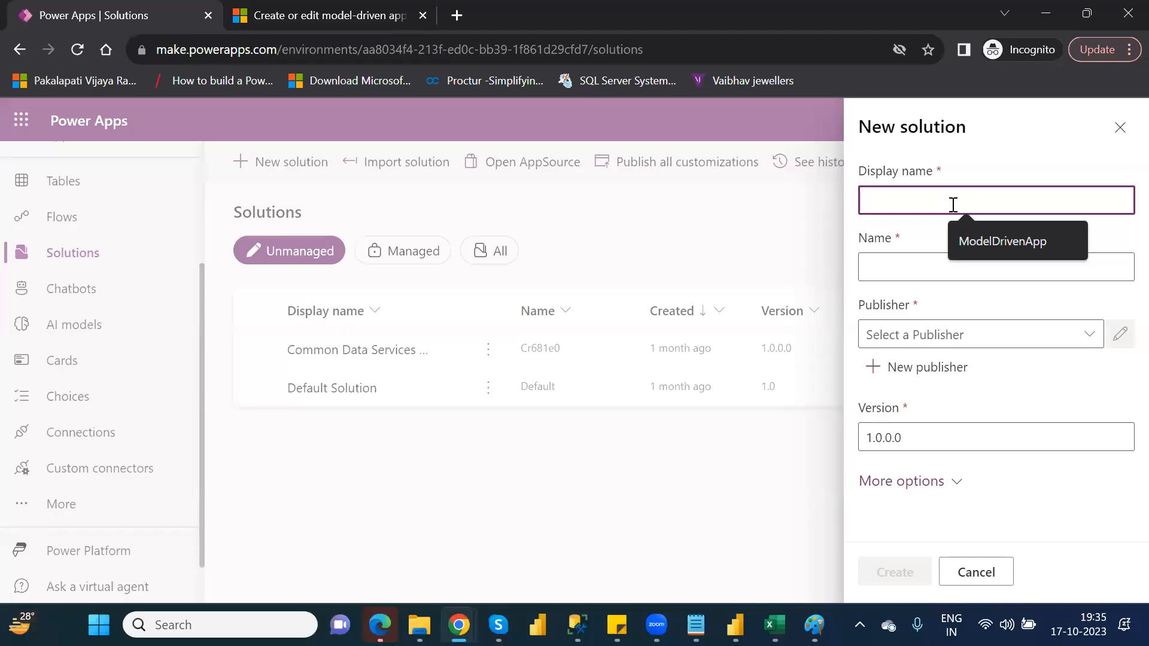
pyautogui.write('Naresh')
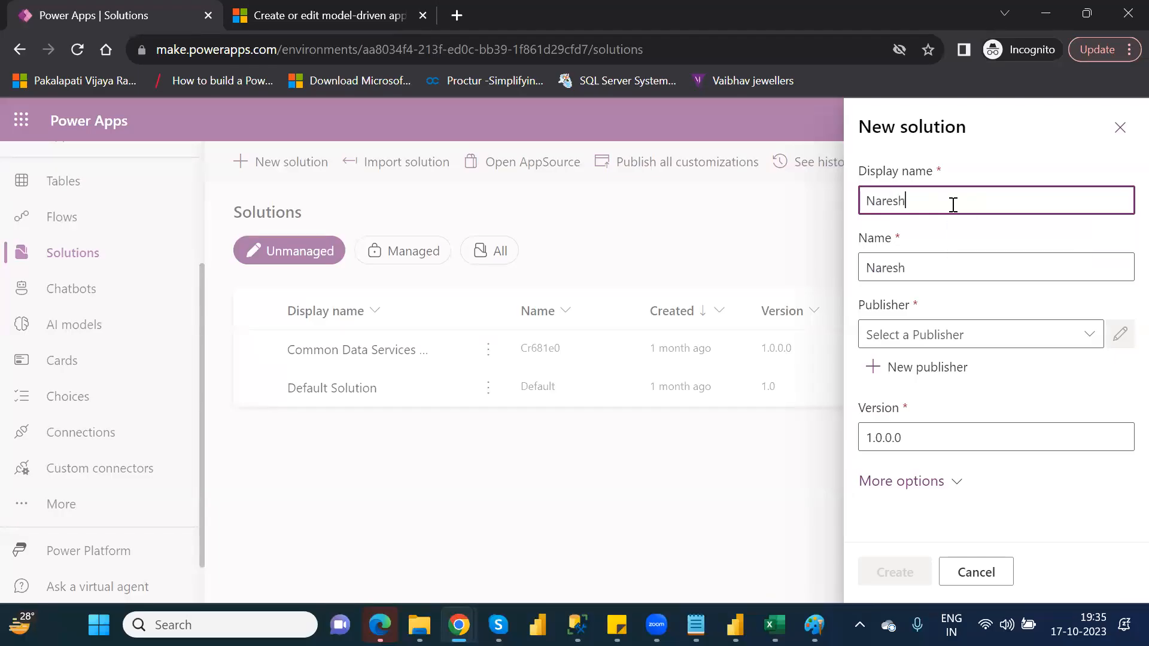
pyautogui.write('IT_P!')
pyautogui.press('BackSpace')
pyautogui.write('1')
pyautogui.moveTo(950, 203); pyautogui.dragTo(865, 200)
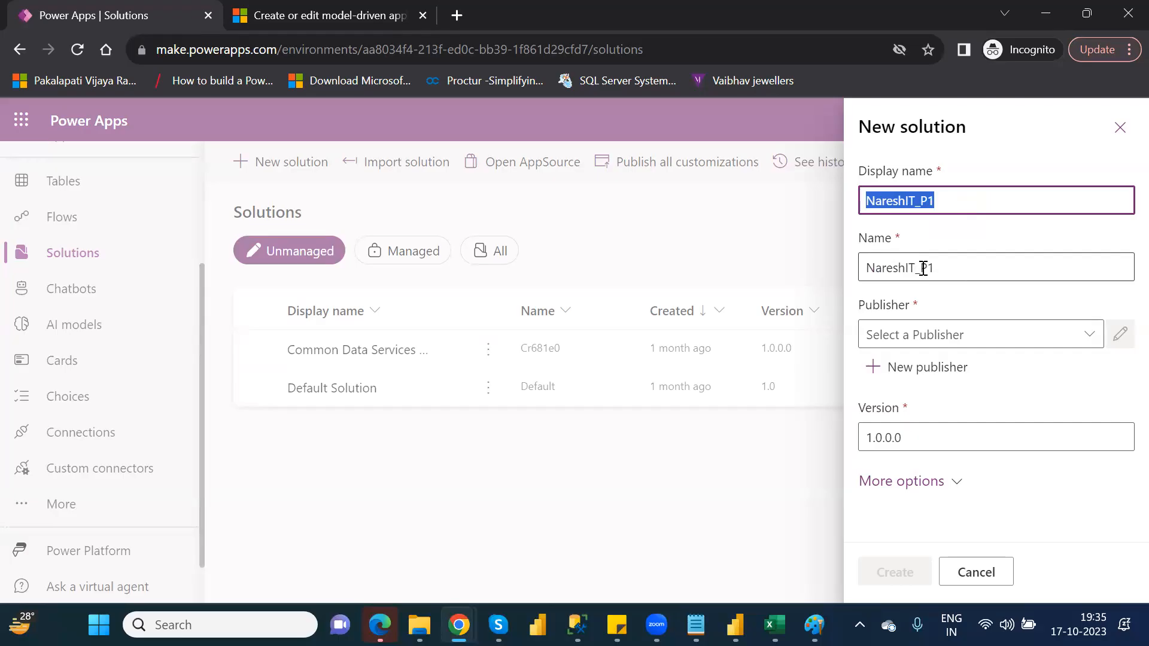
pyautogui.click(1090, 352)
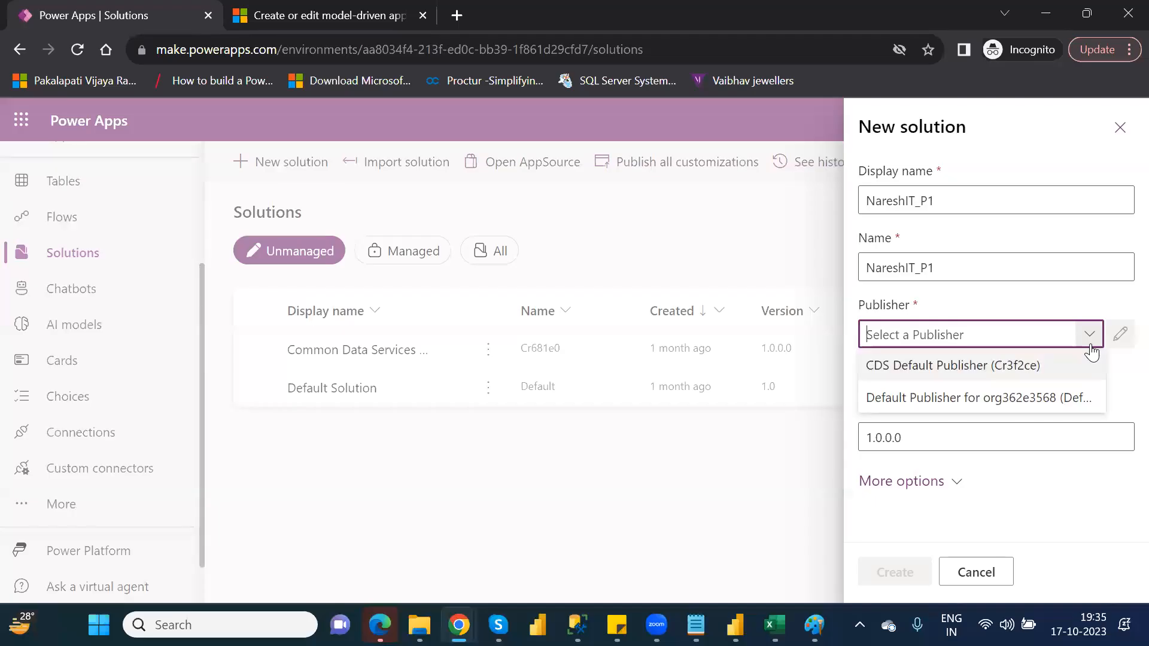
pyautogui.click(1090, 335)
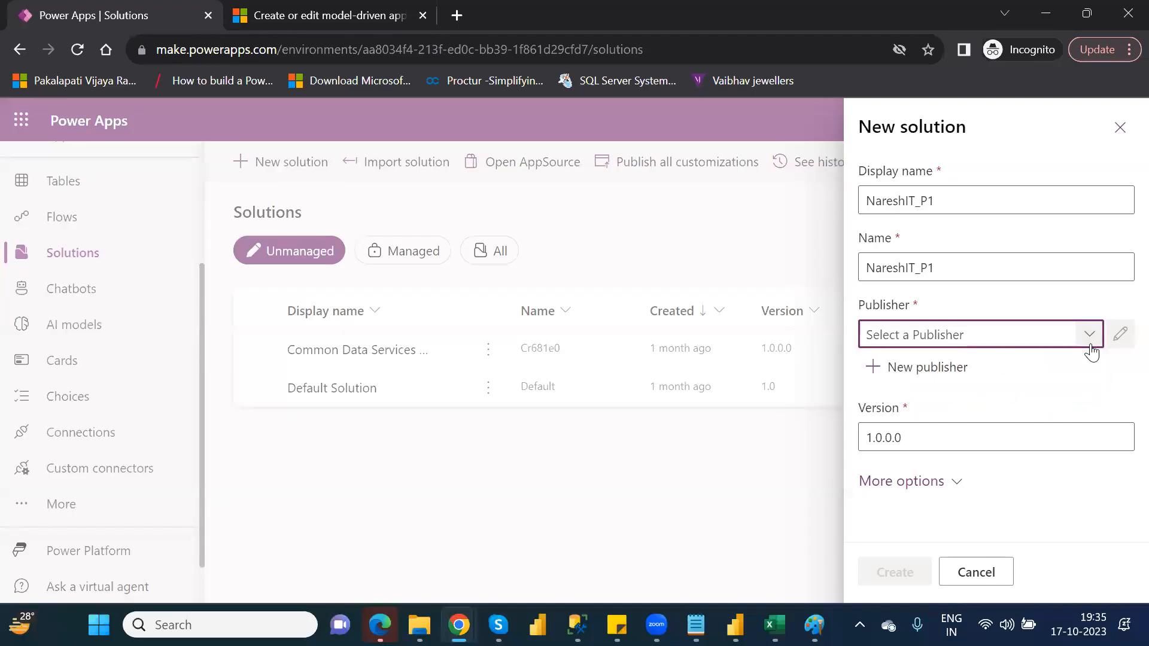
pyautogui.click(925, 369)
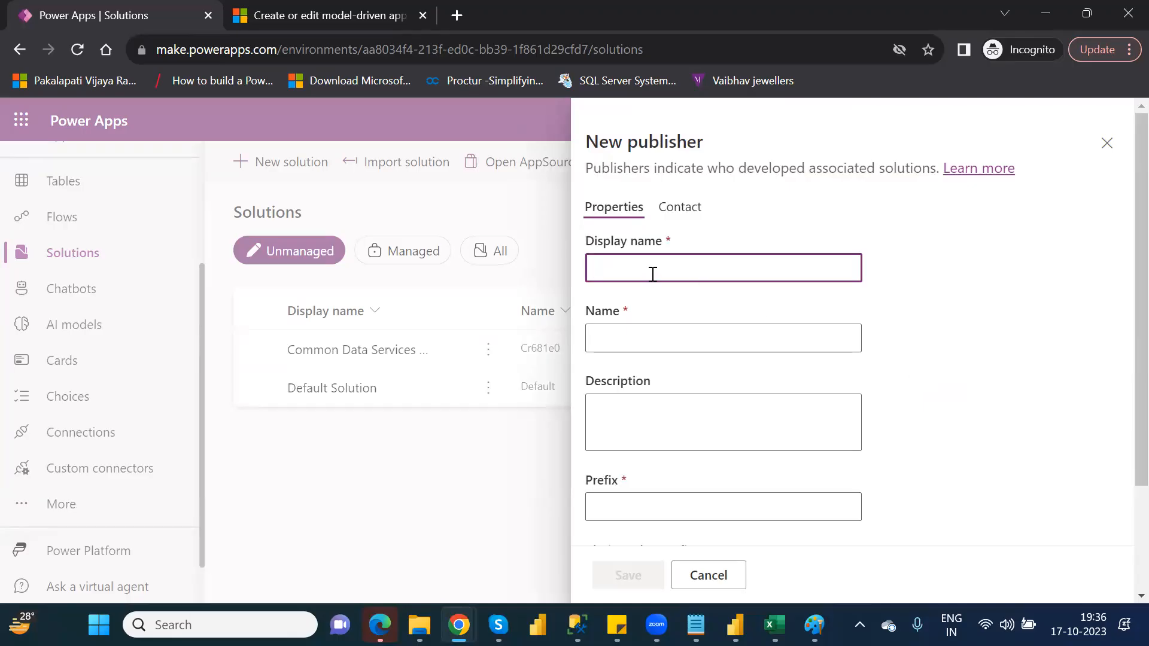
pyautogui.write('N_P1')
pyautogui.doubleClick(629, 269)
pyautogui.hotkey('ctrl', 'c')
pyautogui.click(639, 337)
pyautogui.hotkey('ctrl', 'v')
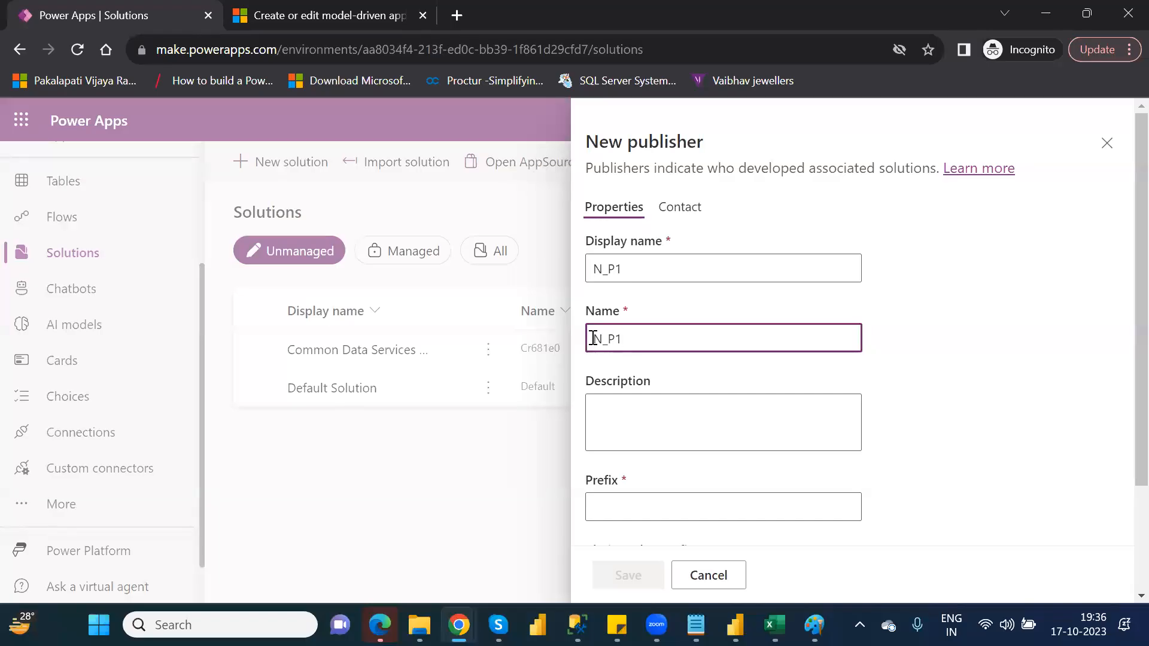
pyautogui.click(605, 269)
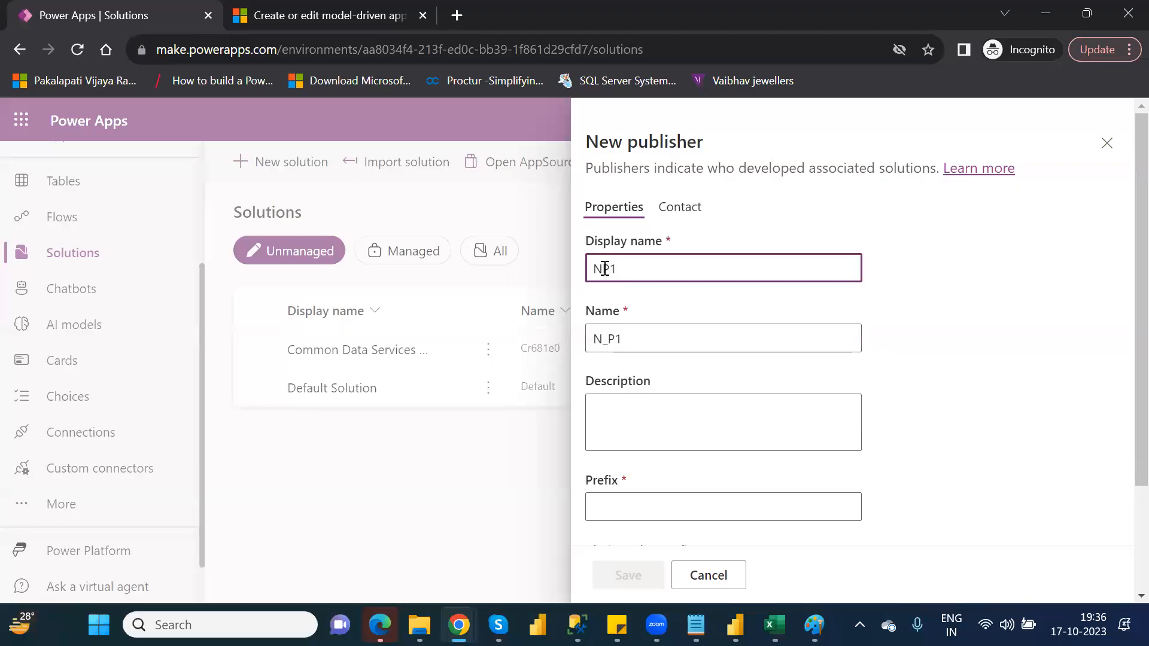
pyautogui.press('BackSpace')
pyautogui.click(609, 340)
pyautogui.press('BackSpace')
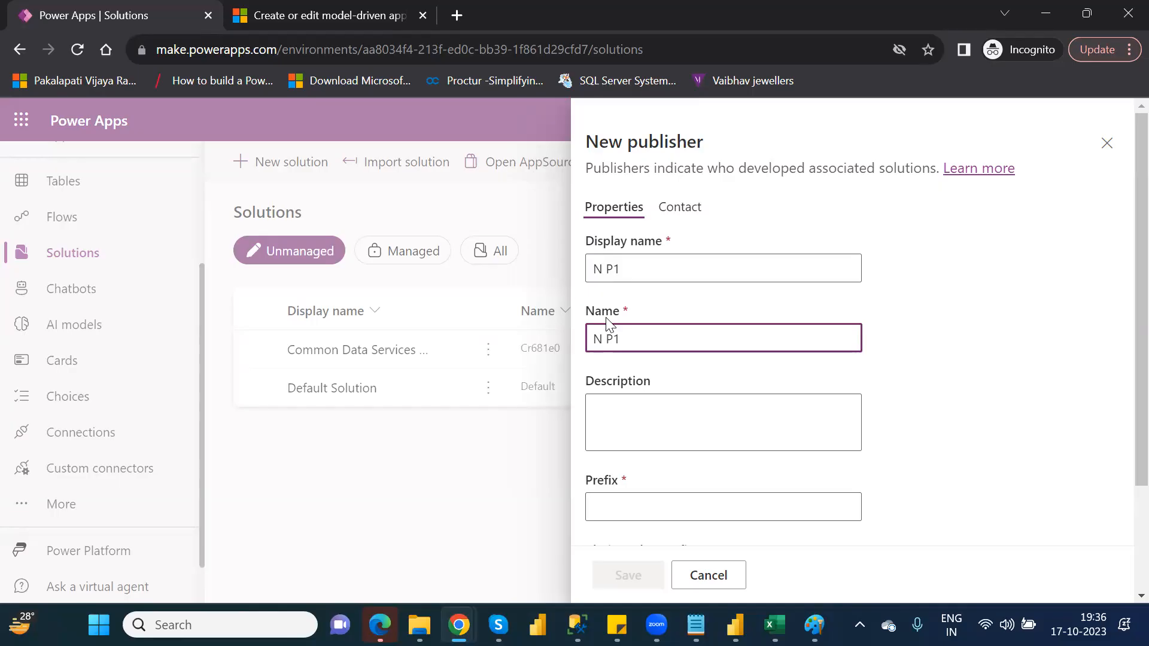
pyautogui.click(608, 270)
pyautogui.press('BackSpace')
pyautogui.write('_')
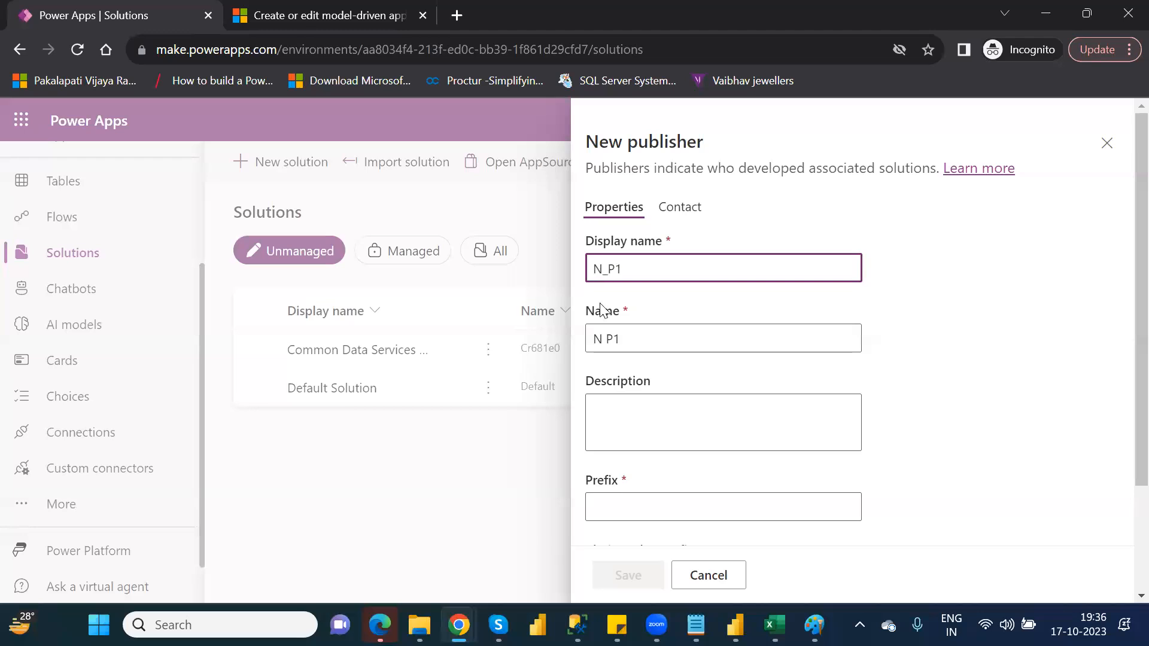
pyautogui.click(607, 341)
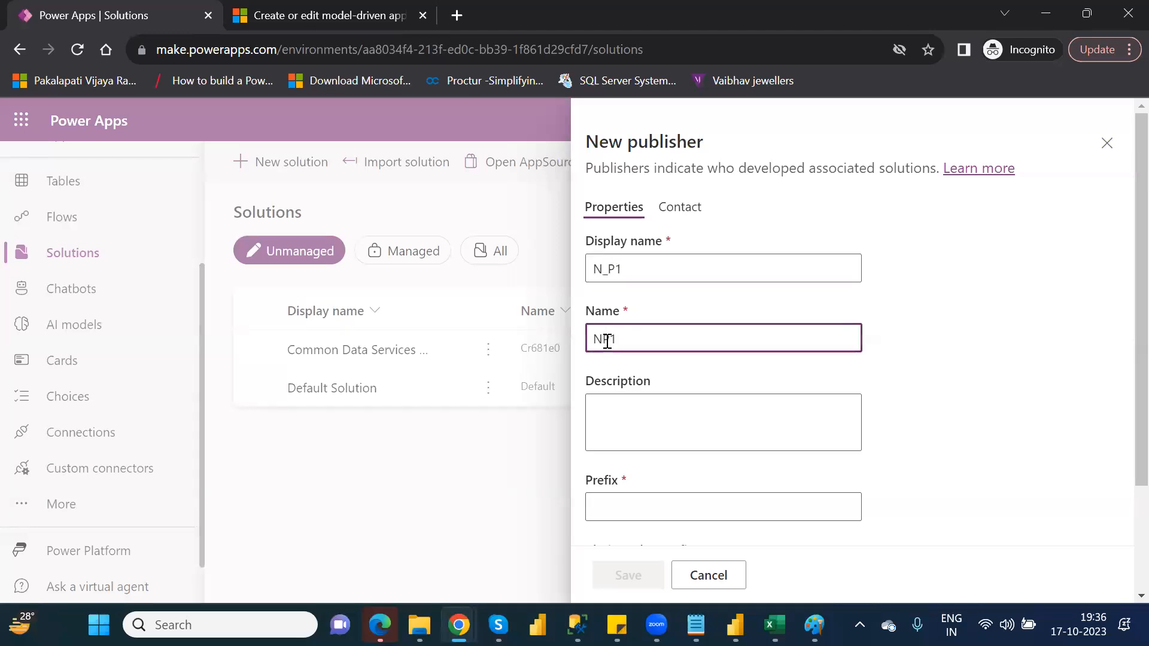
pyautogui.write('_')
pyautogui.scroll(-1, 1124, 428)
pyautogui.scroll(-2, 1123, 429)
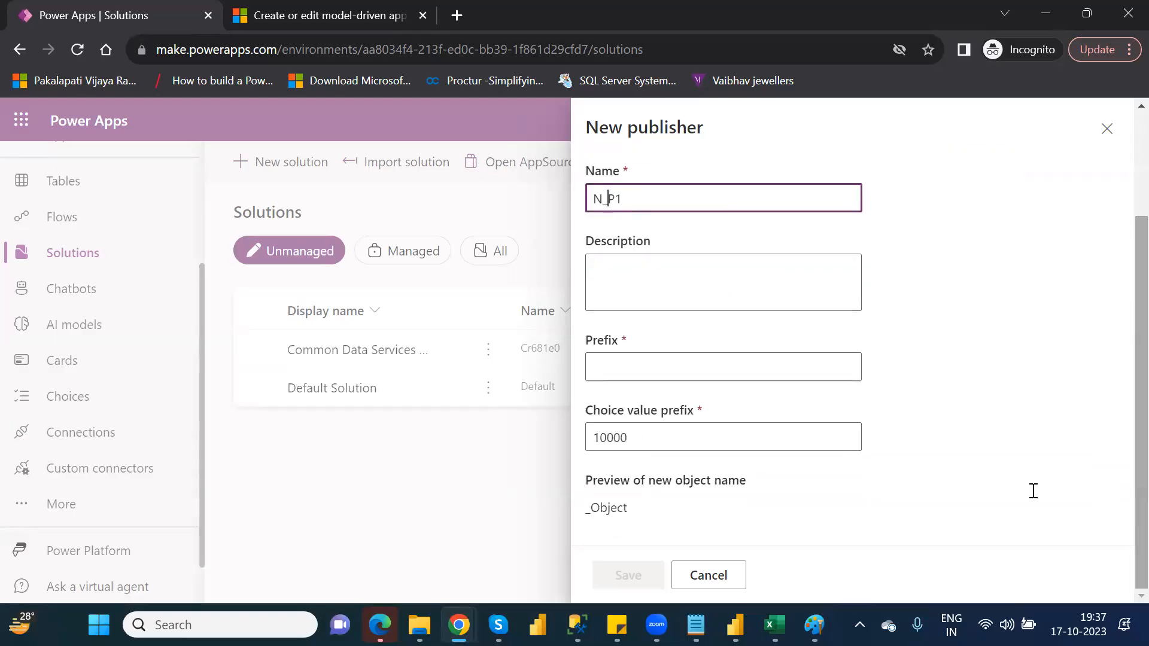
pyautogui.click(634, 365)
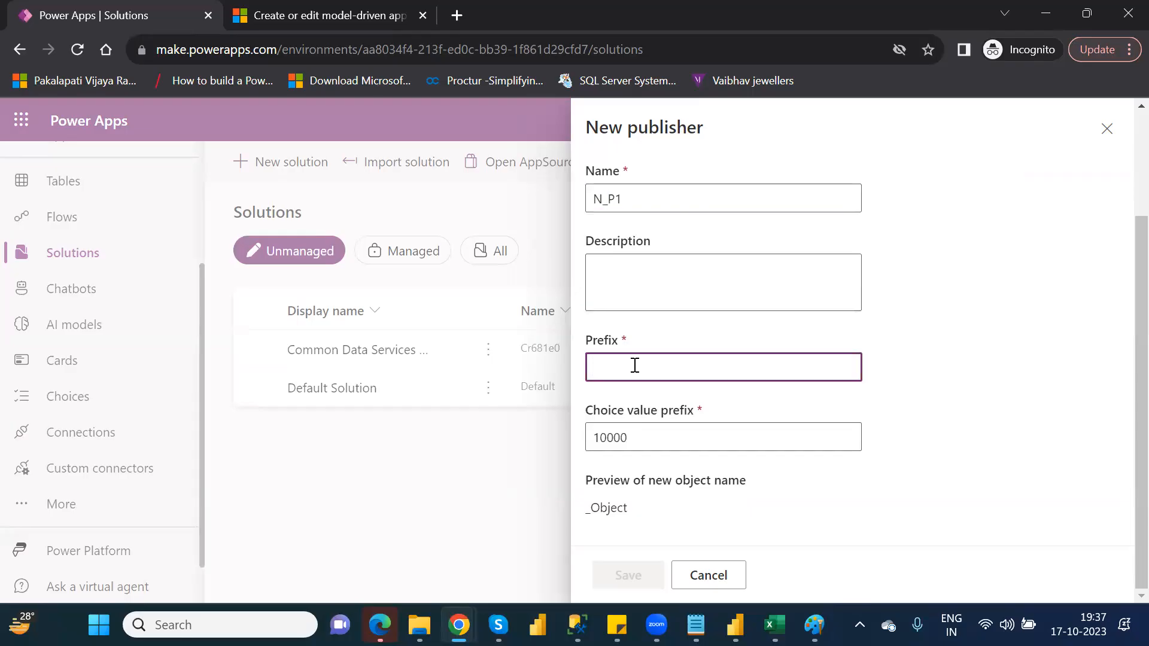
pyautogui.click(1102, 133)
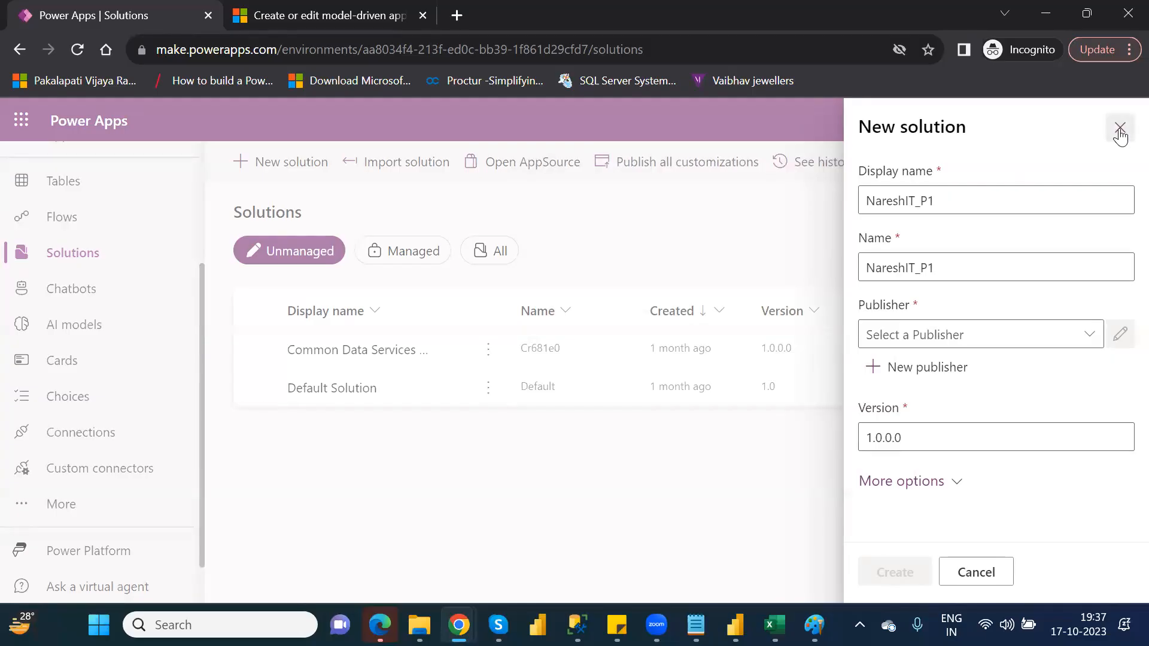
pyautogui.click(1119, 129)
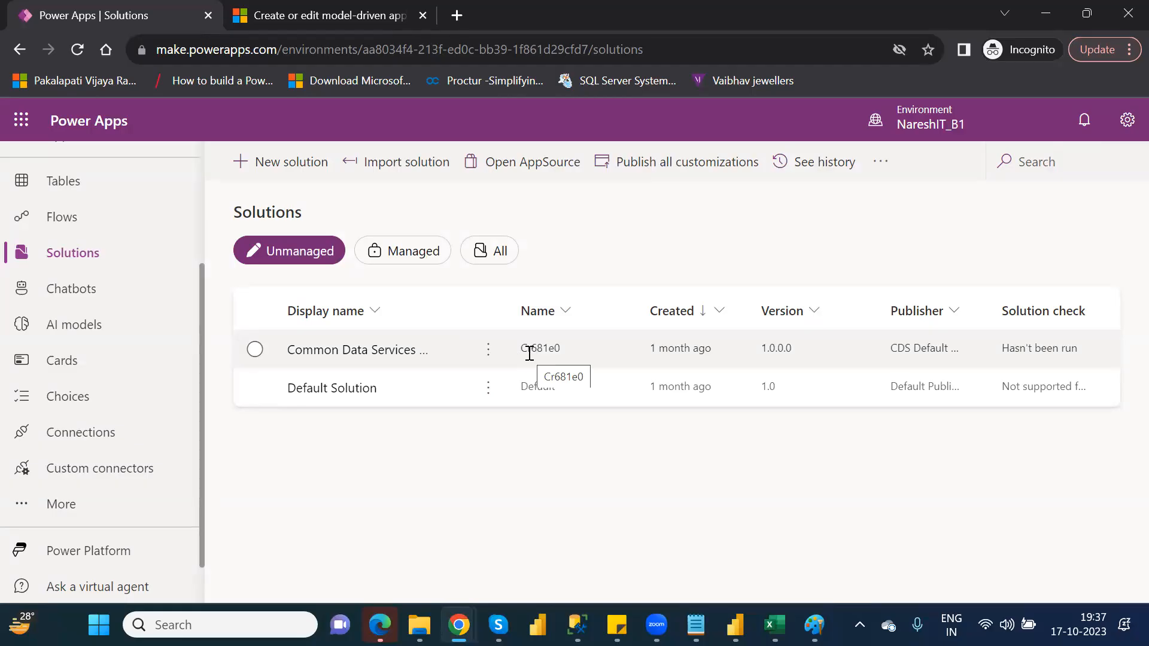
# Start a new unmanaged solution with the display name NareshIT_P1.
pyautogui.click(283, 173)
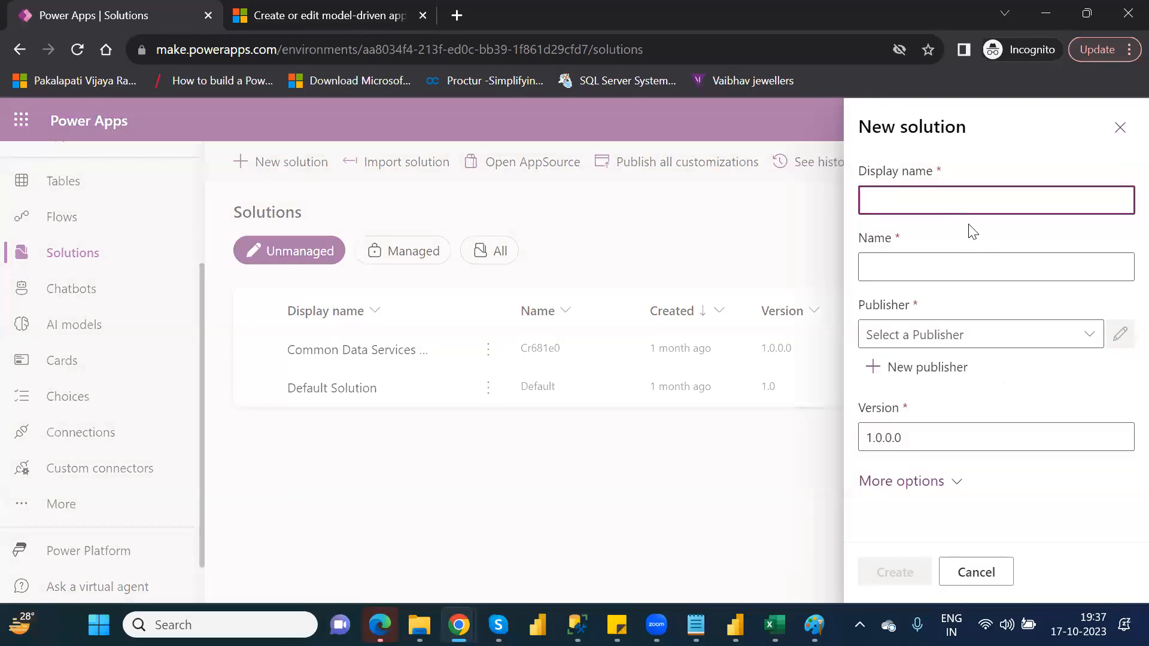
pyautogui.click(964, 204)
pyautogui.write('NareshIT_P')
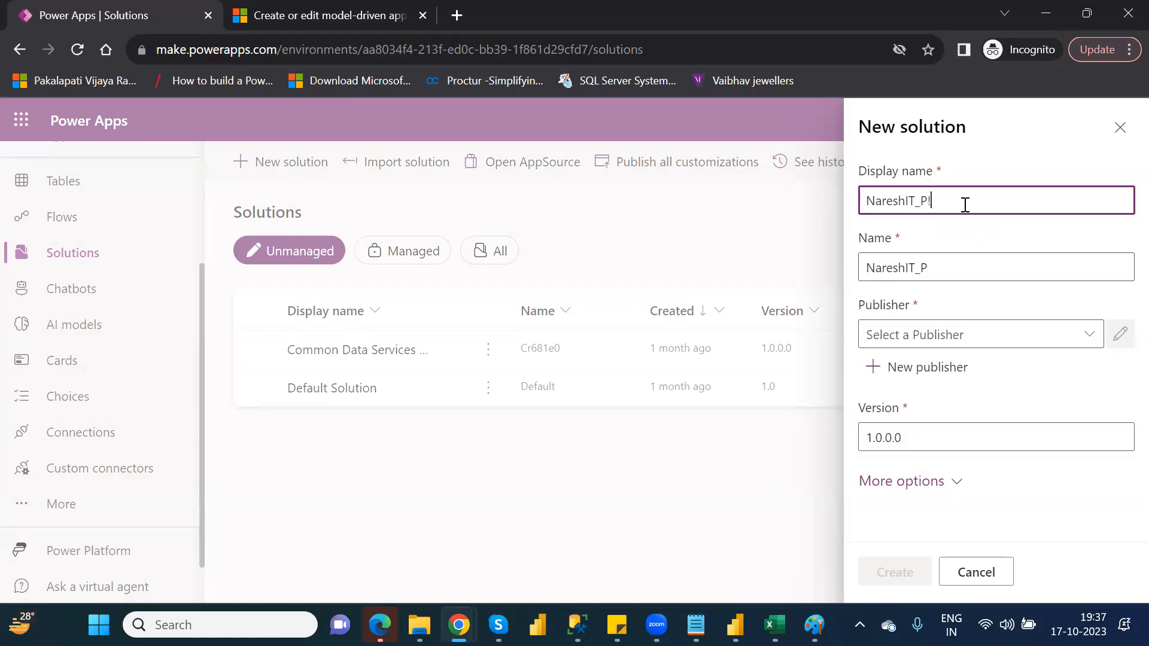
pyautogui.write('1')
# Start a new publisher for the solution, using N_P1 as both its display name and name.
pyautogui.click(933, 376)
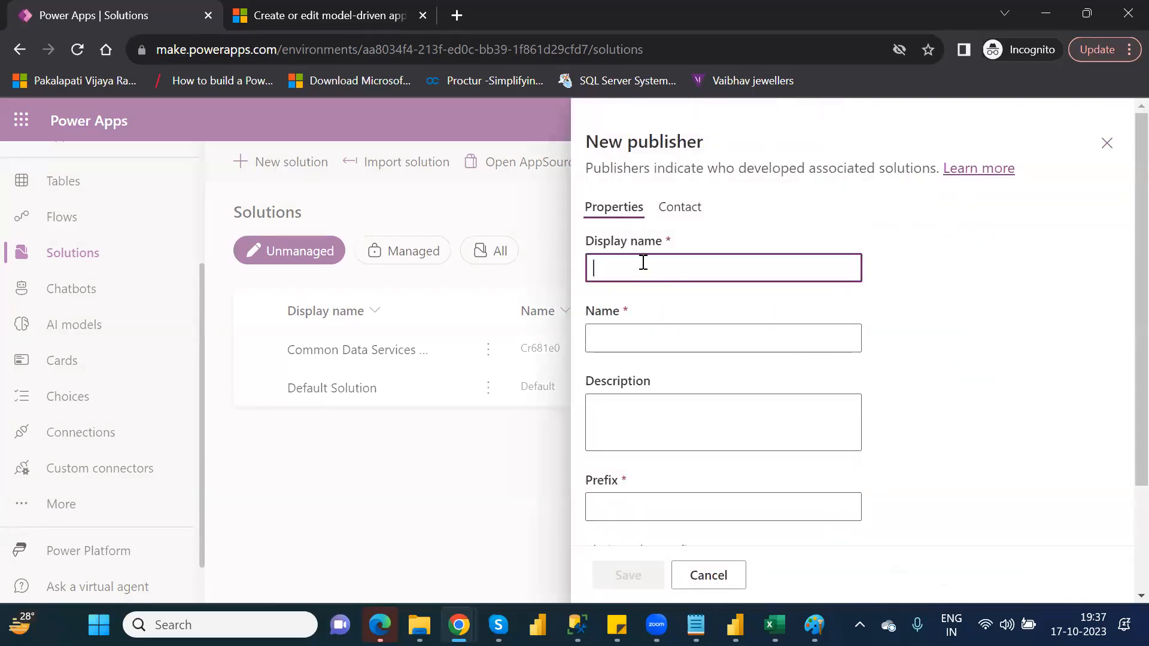
pyautogui.write('N_P')
pyautogui.hotkey('ctrl', 'a')
pyautogui.hotkey('ctrl', 'c')
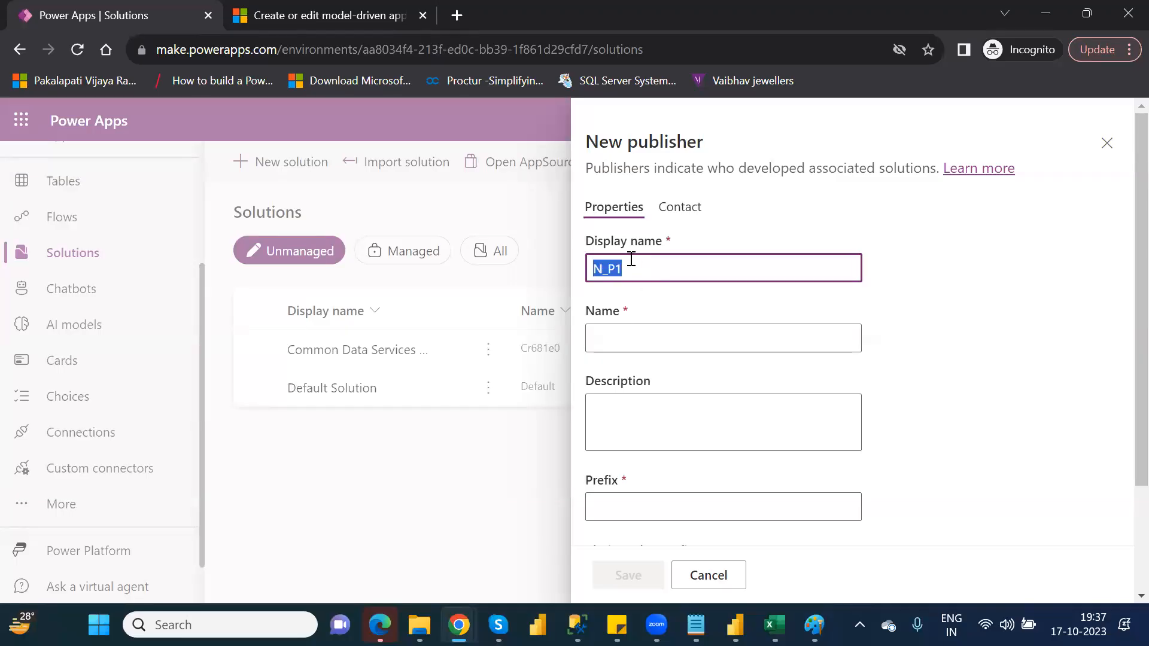
pyautogui.click(610, 340)
pyautogui.hotkey('ctrl', 'v')
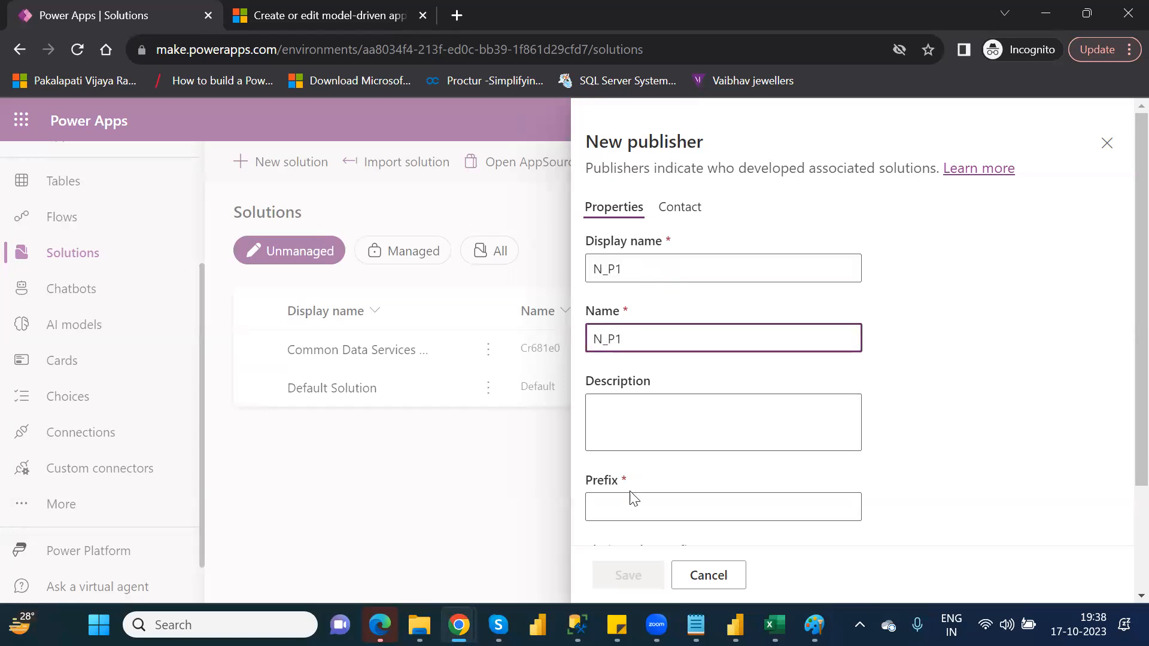
# Set the publisher's prefix to np1 and save the publisher.
pyautogui.click(635, 513)
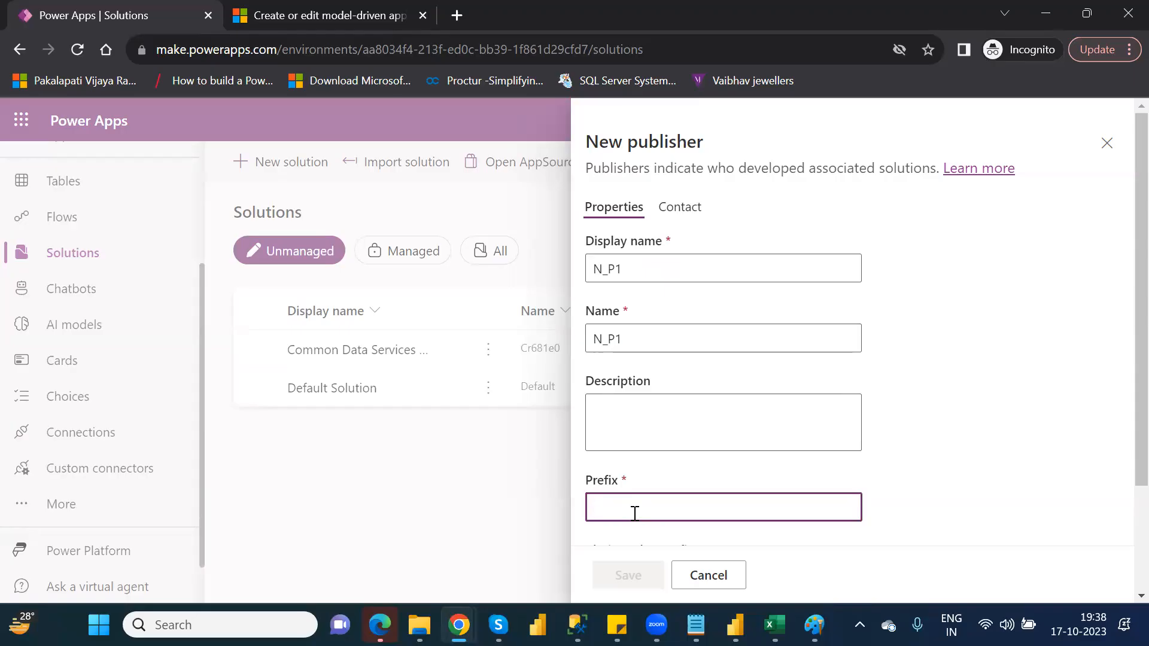
pyautogui.write('n')
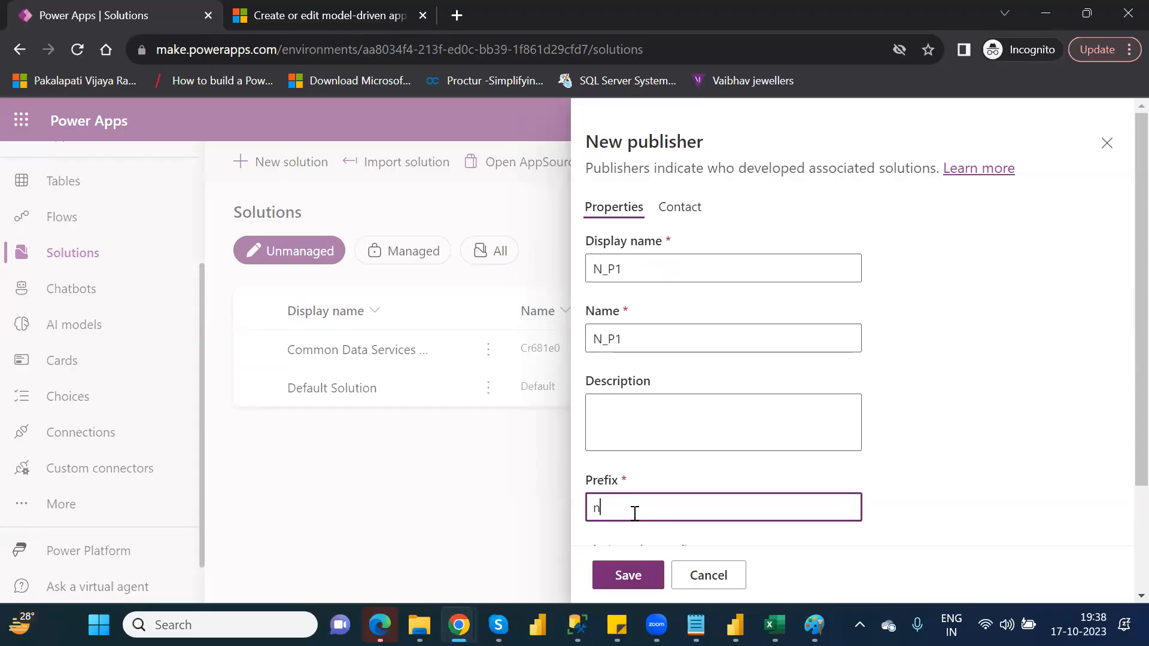
pyautogui.press('BackSpace')
pyautogui.write('n')
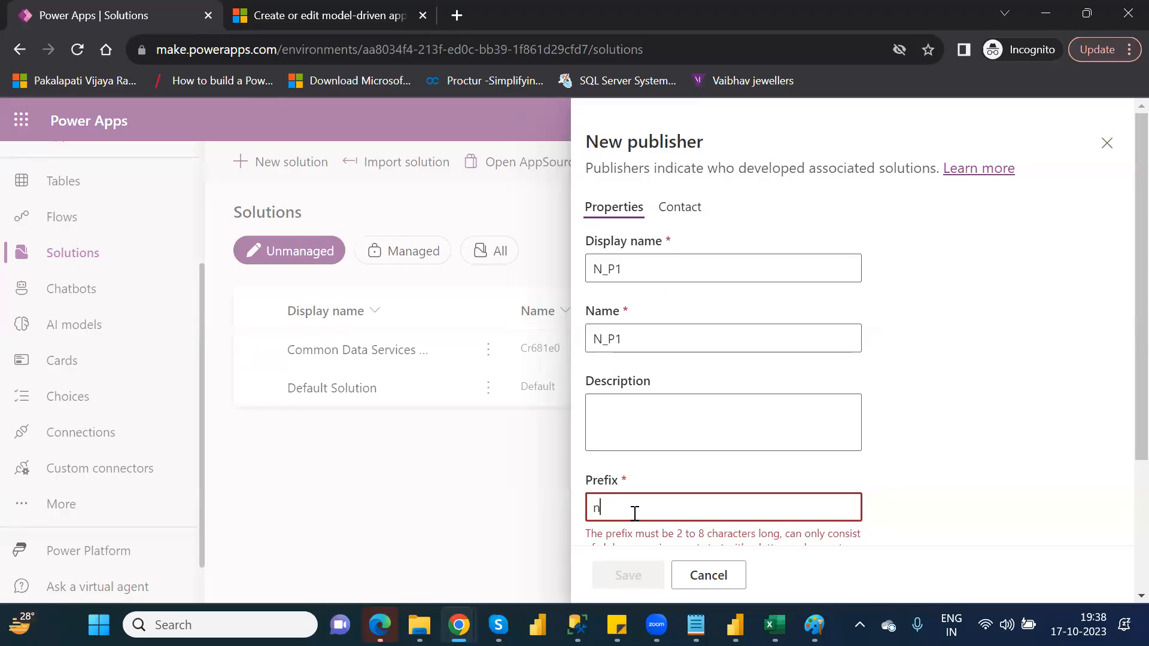
pyautogui.write('p1')
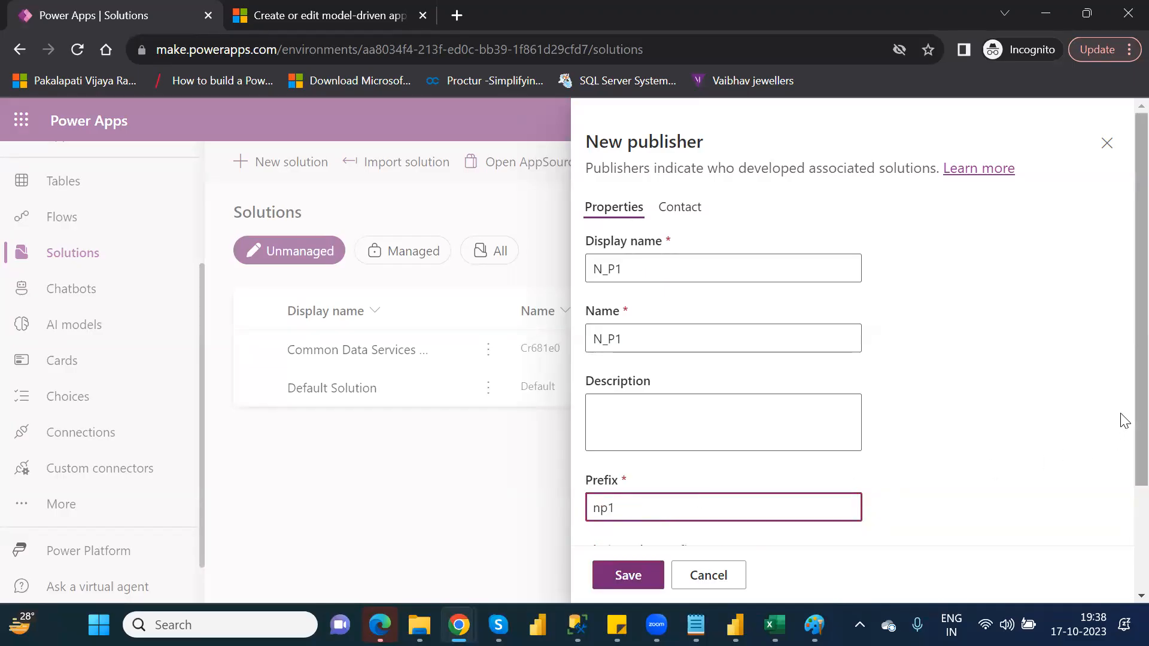
pyautogui.scroll(-2, 1123, 472)
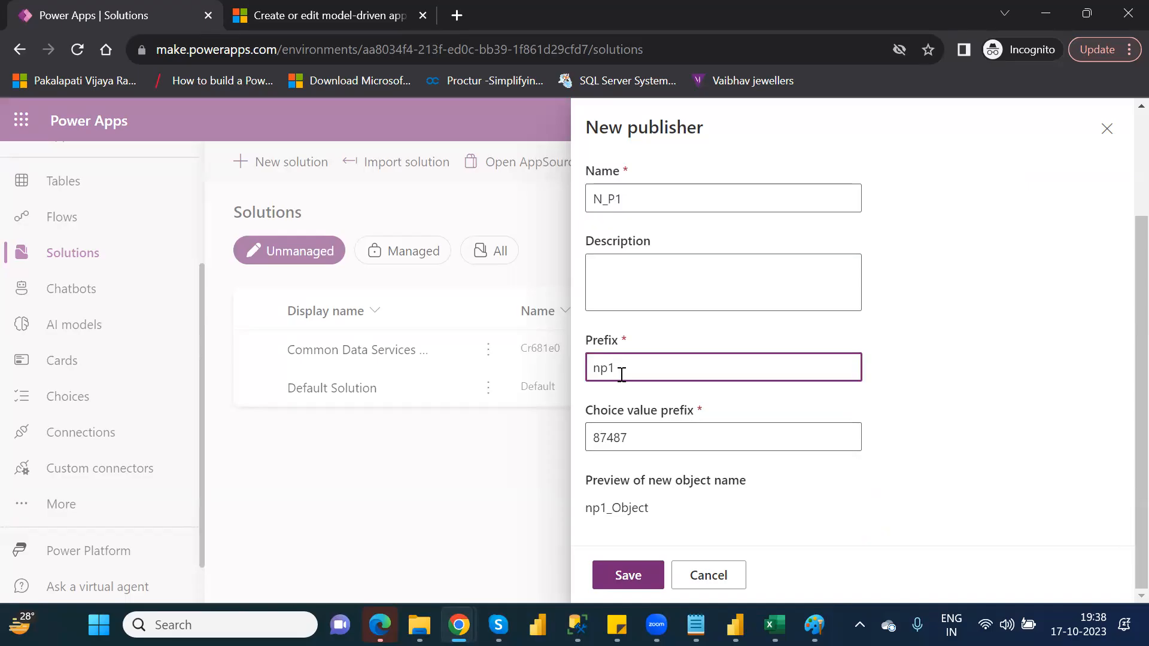
pyautogui.doubleClick(595, 366)
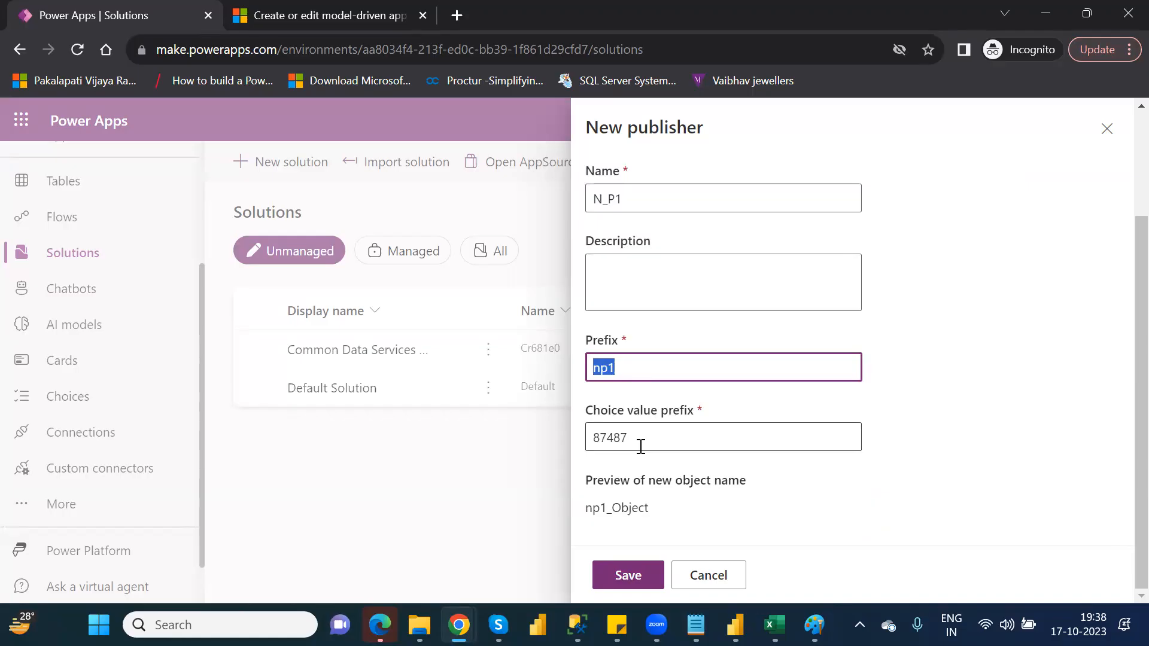
pyautogui.click(637, 574)
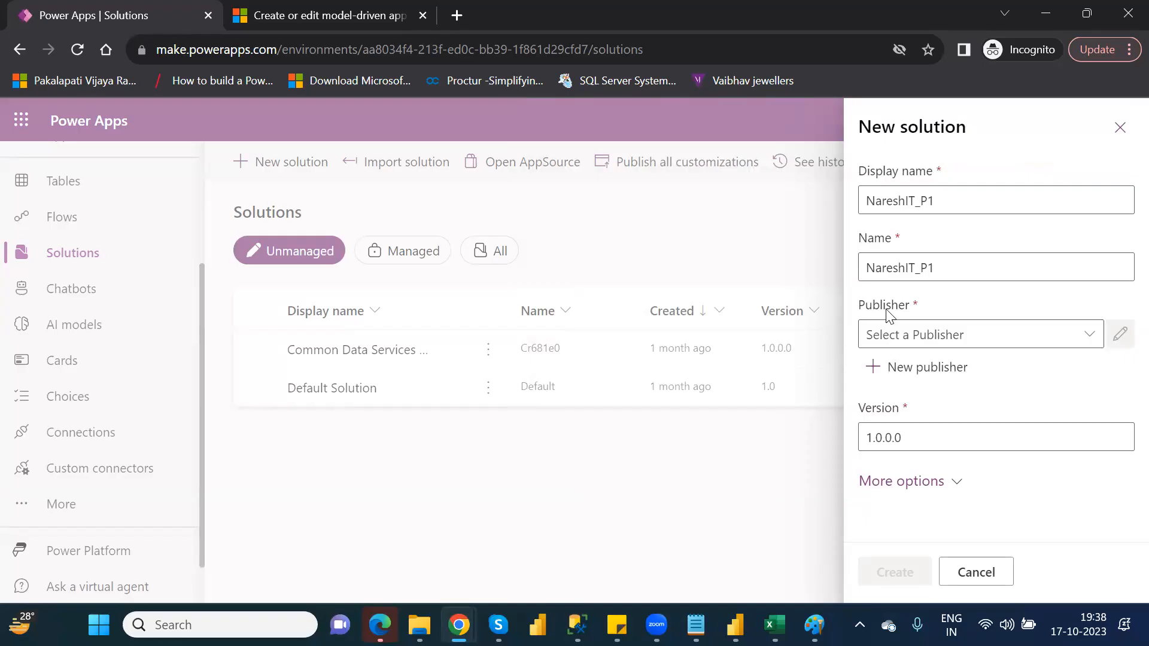
# Assign publisher N_P1 to the solution, create it, and expand the navigation beside its objects list.
pyautogui.click(1089, 335)
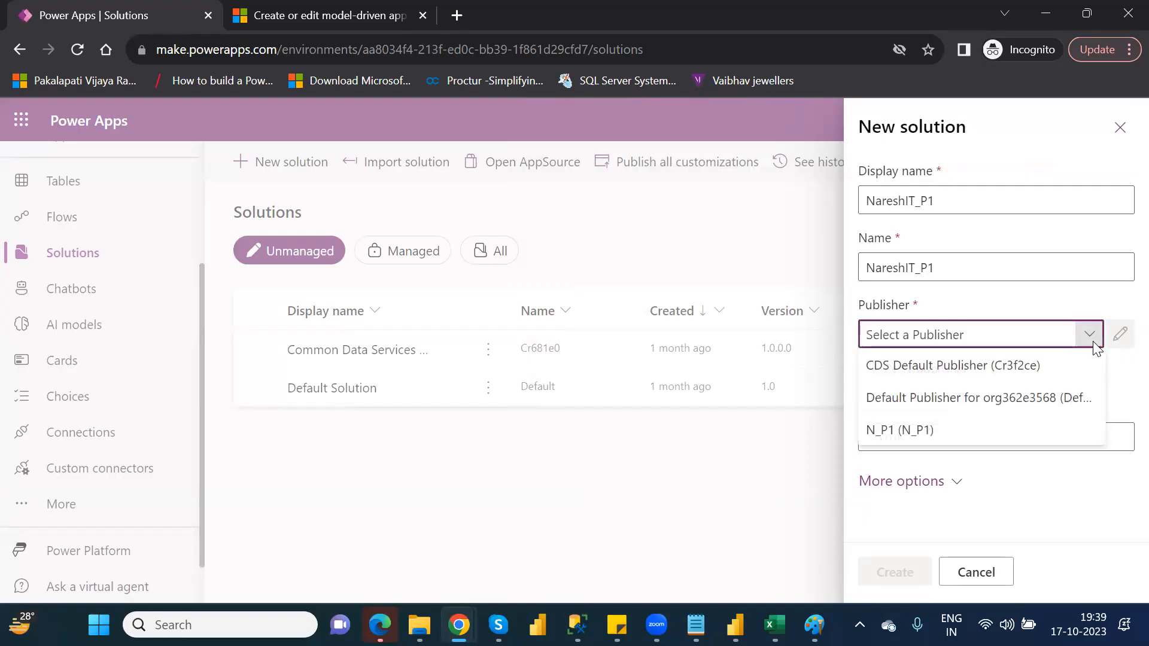
pyautogui.click(934, 431)
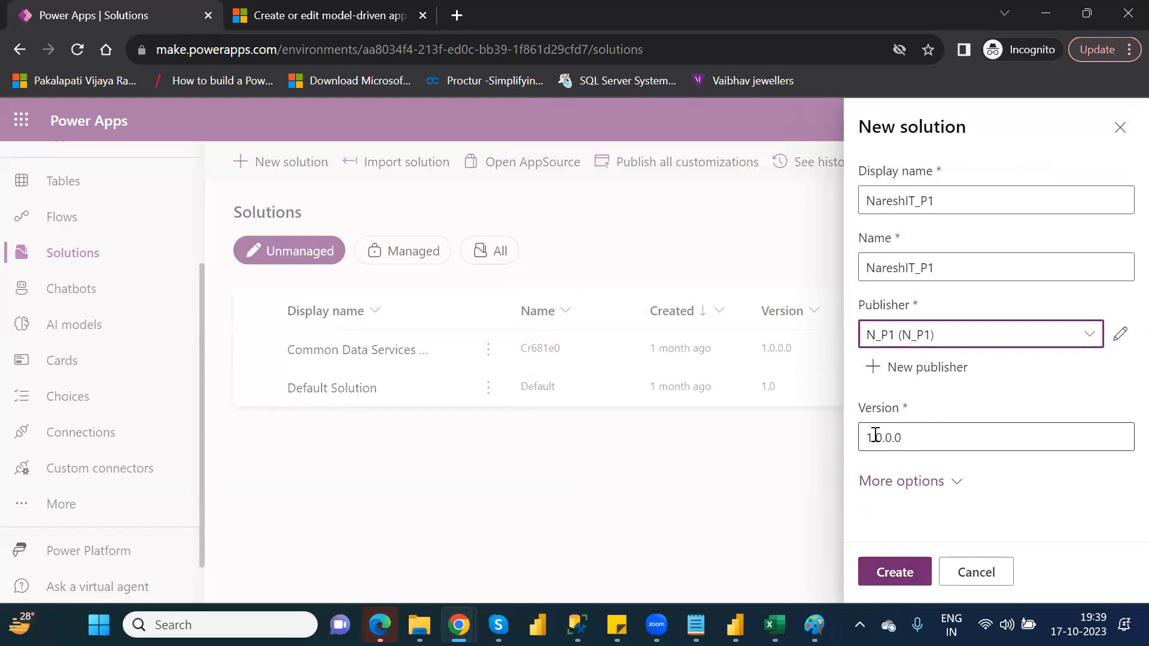
pyautogui.click(906, 571)
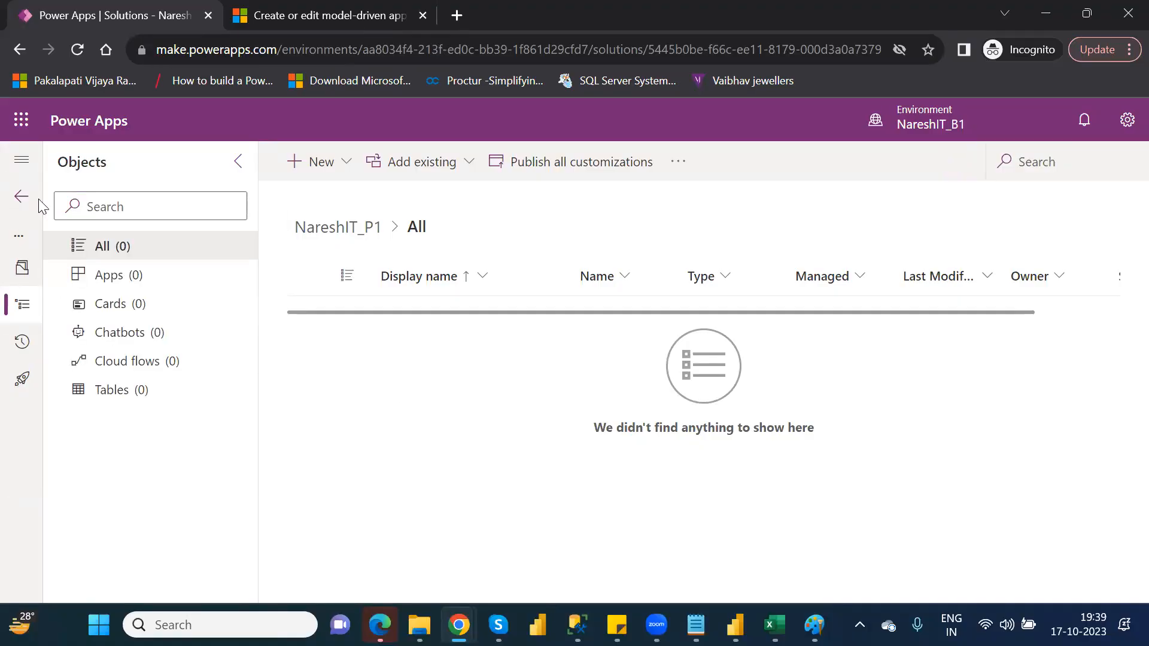
pyautogui.click(22, 162)
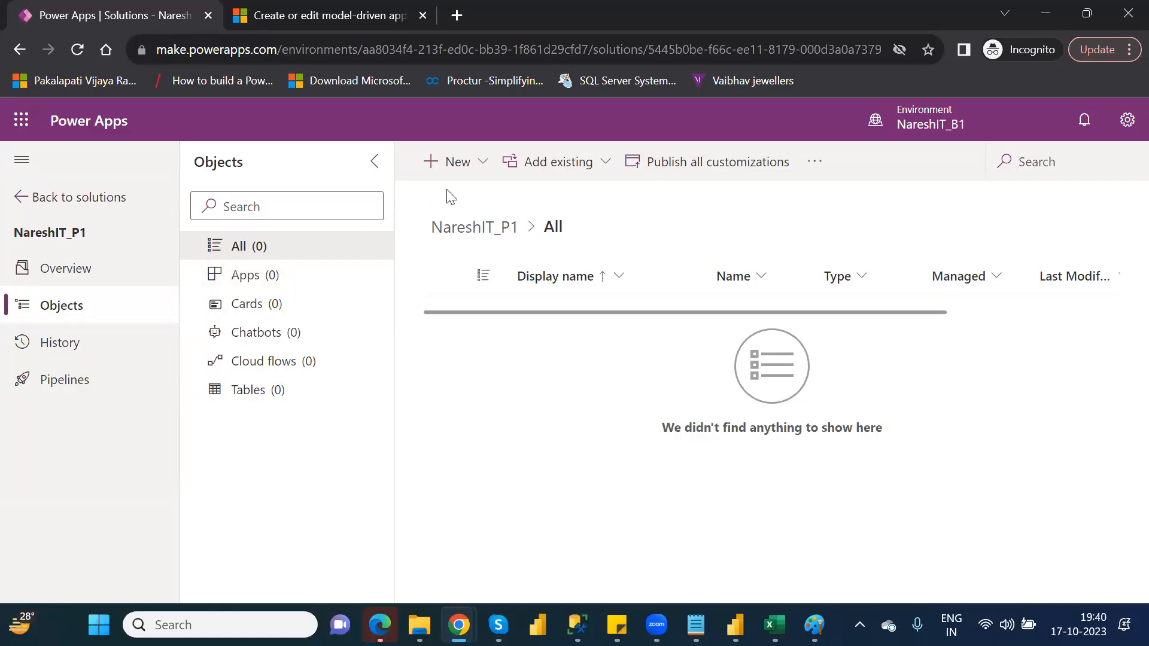
# Look over the kinds of new app that can be created in the NareshIT_P1 solution, without creating one.
pyautogui.click(482, 162)
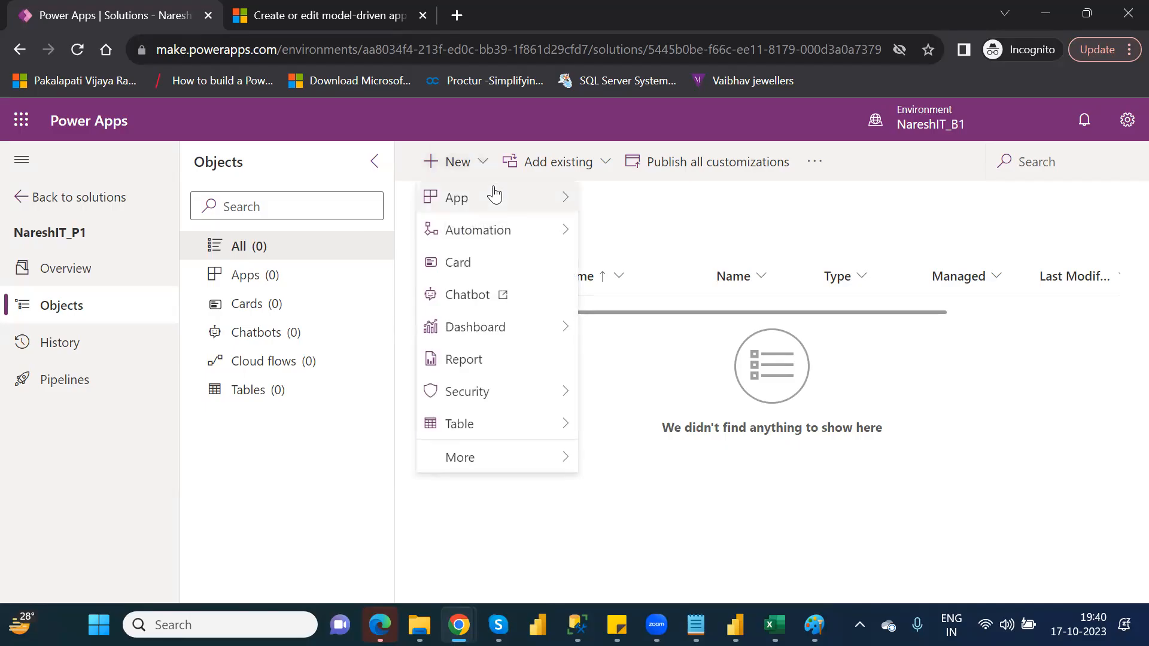
pyautogui.moveTo(495, 199)
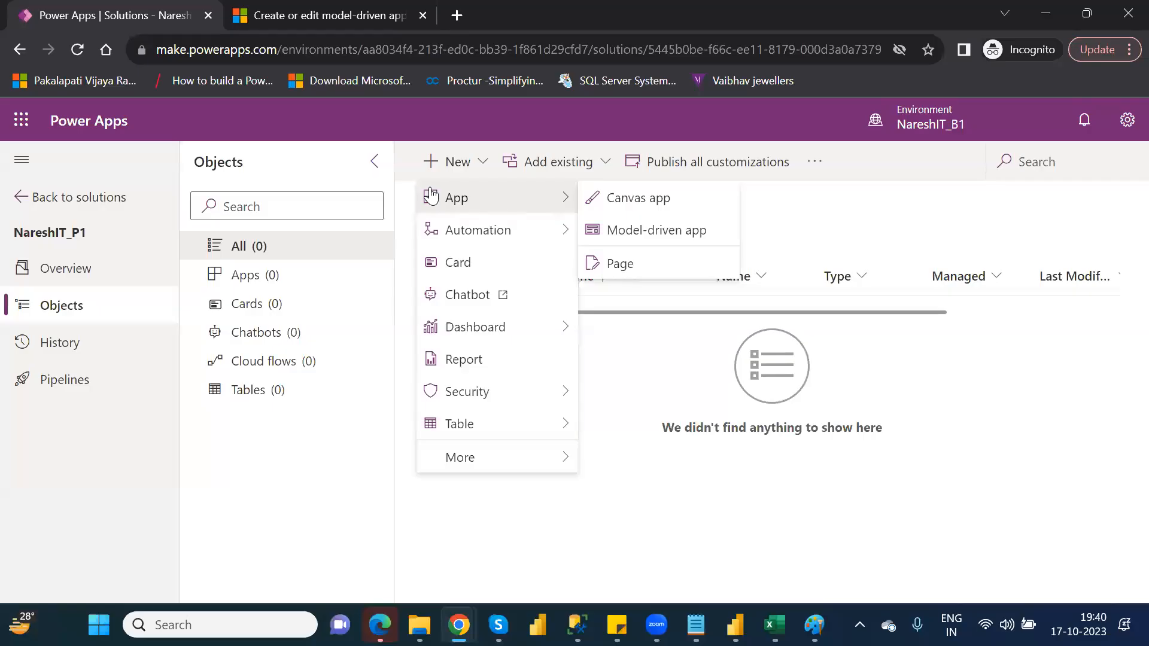
pyautogui.click(824, 209)
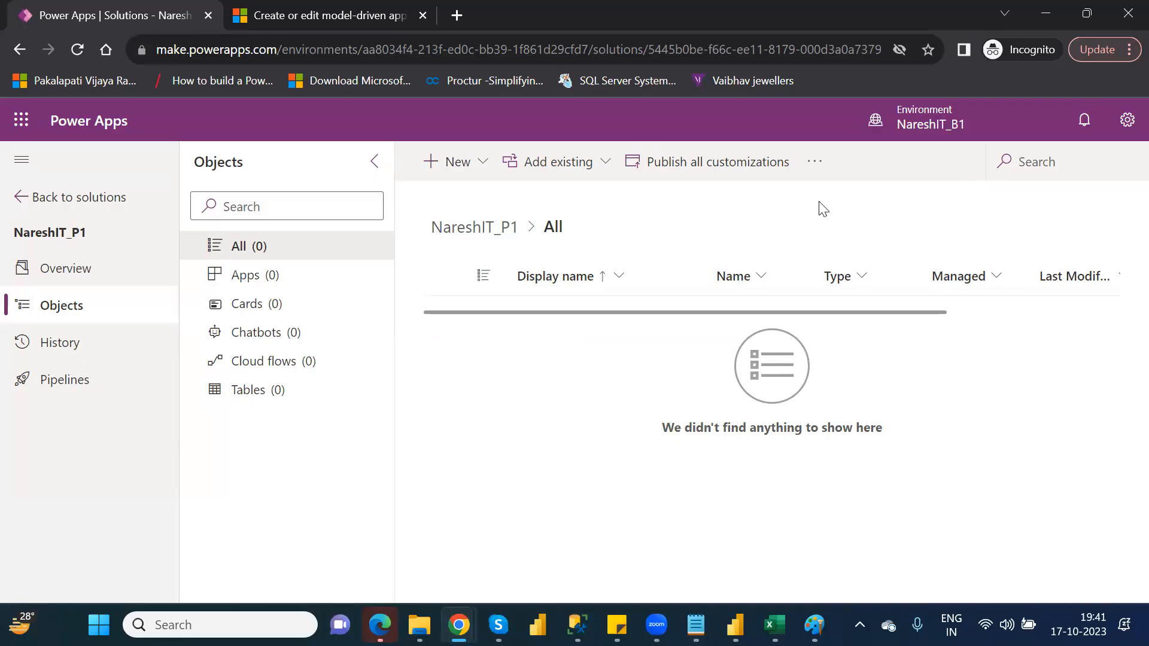
# Add the existing canvas app OtherElements_CanvasDefaultApp from outside Dataverse to the NareshIT_P1 solution.
pyautogui.click(603, 172)
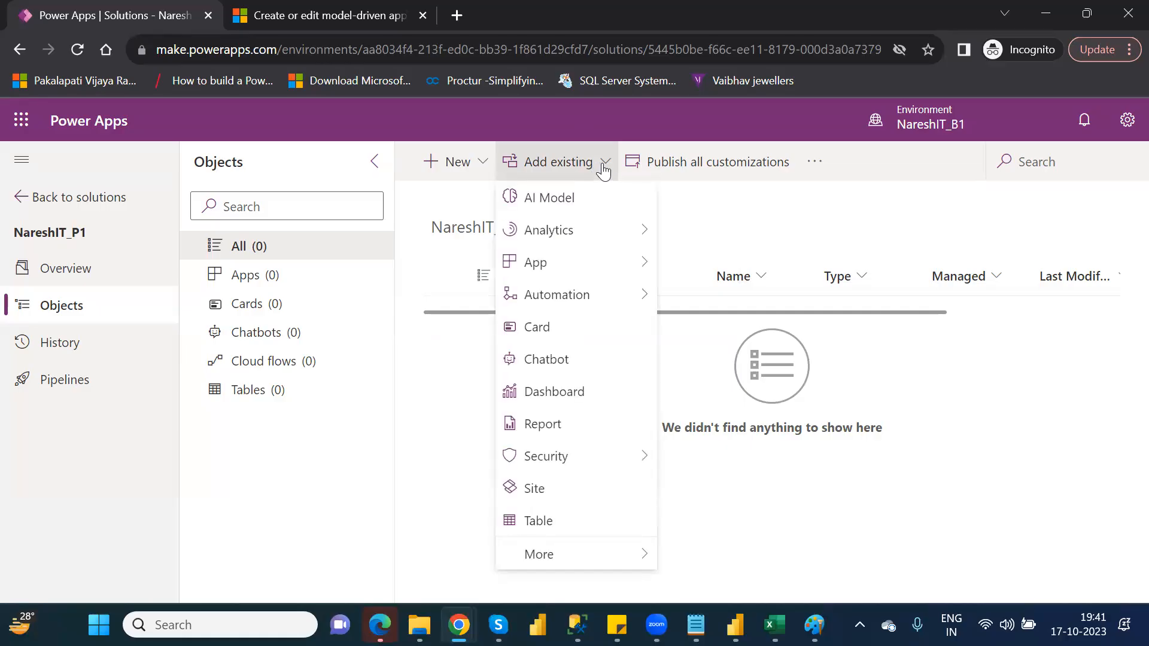
pyautogui.moveTo(631, 266)
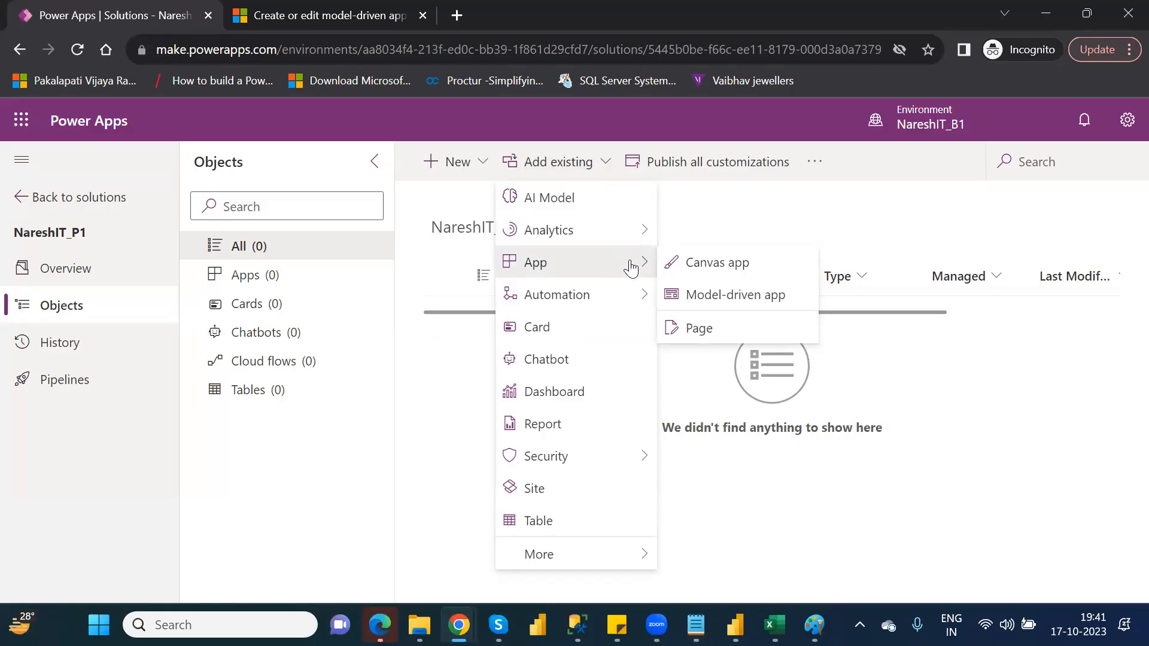
pyautogui.click(717, 270)
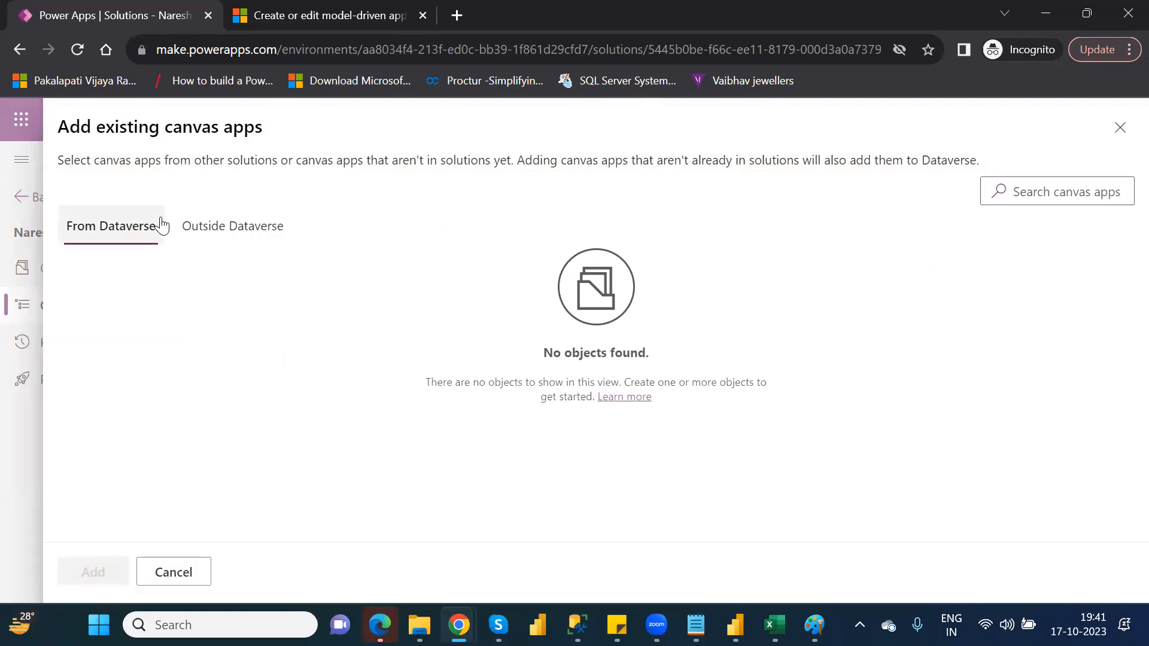
pyautogui.click(220, 232)
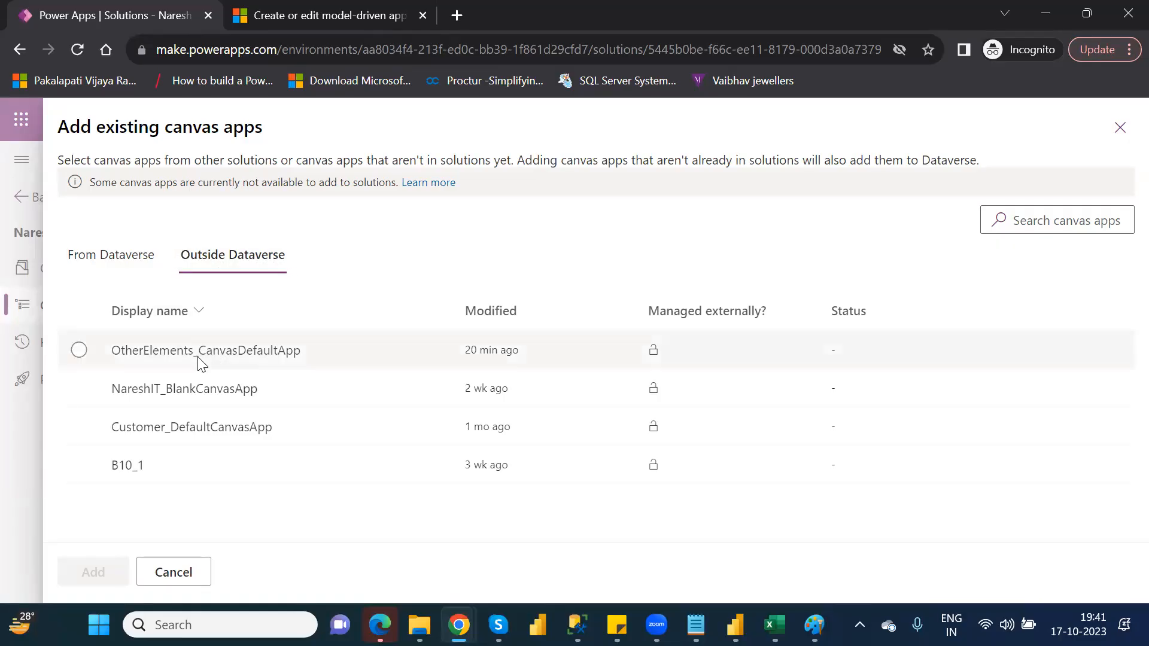
pyautogui.click(80, 349)
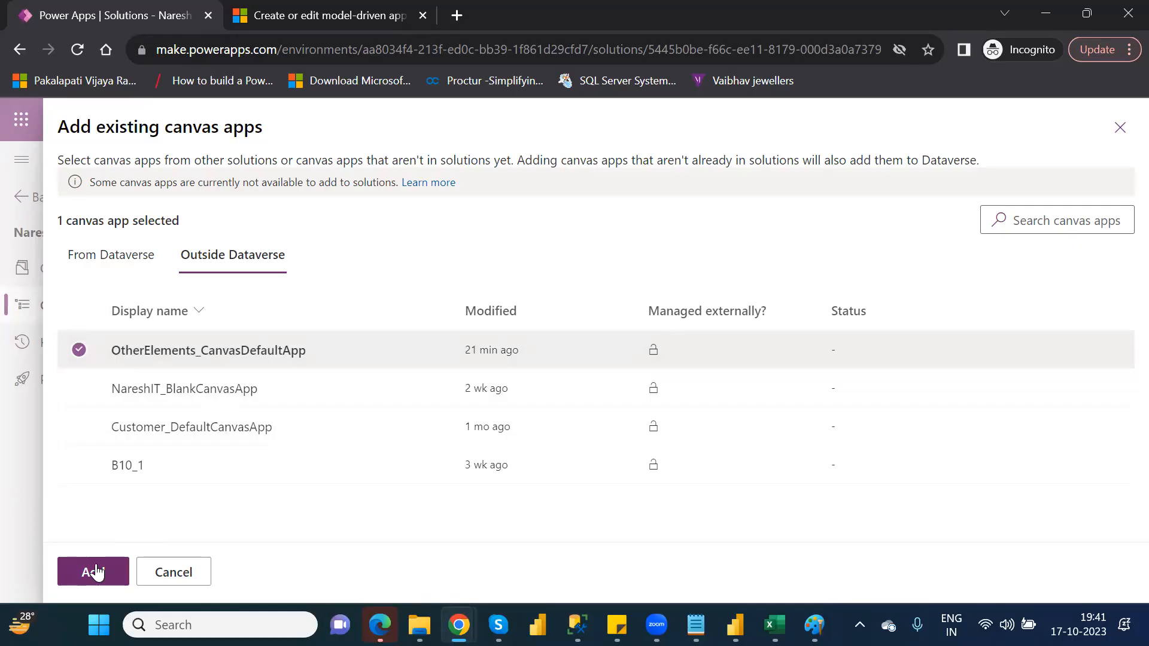
pyautogui.click(80, 388)
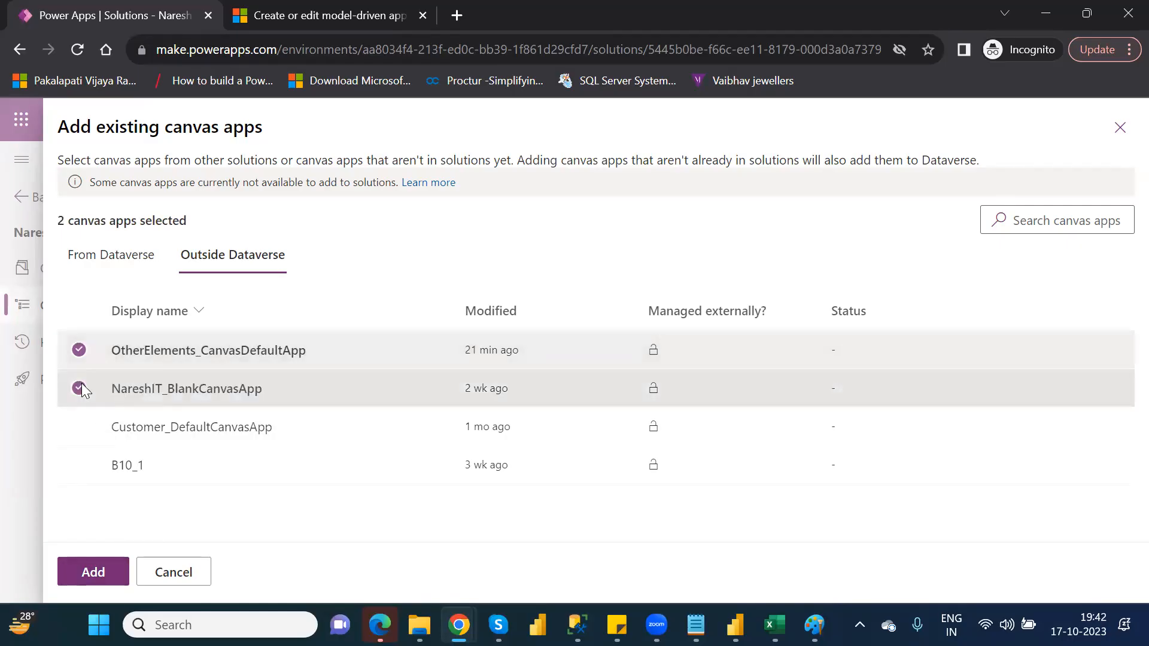
pyautogui.click(80, 388)
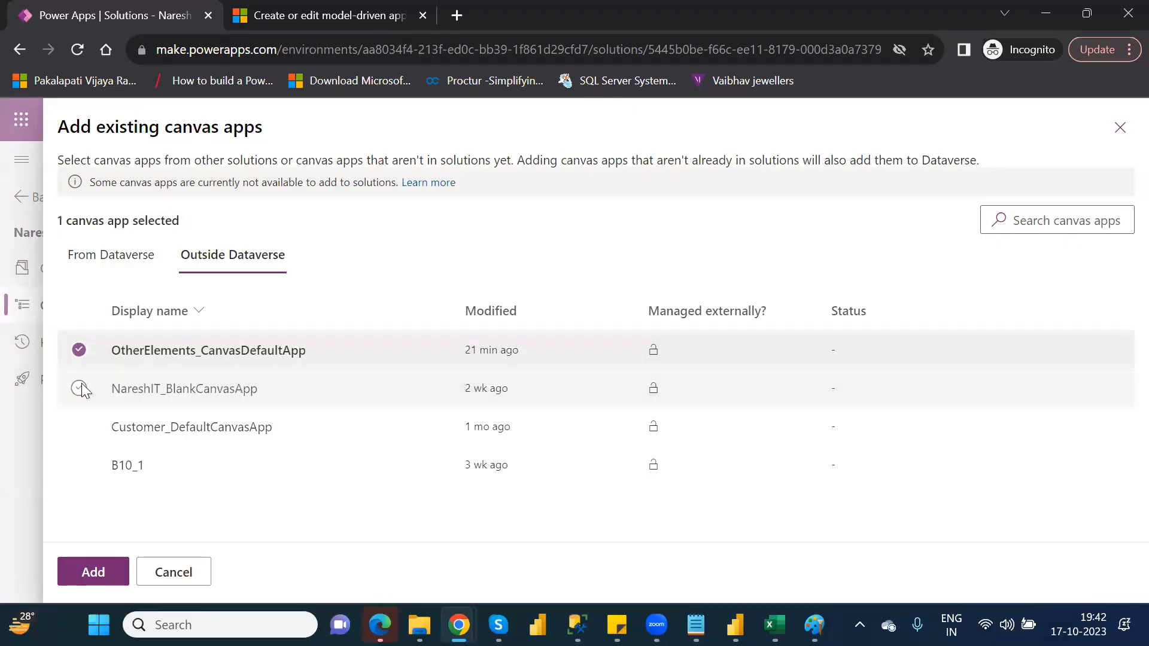
pyautogui.click(101, 573)
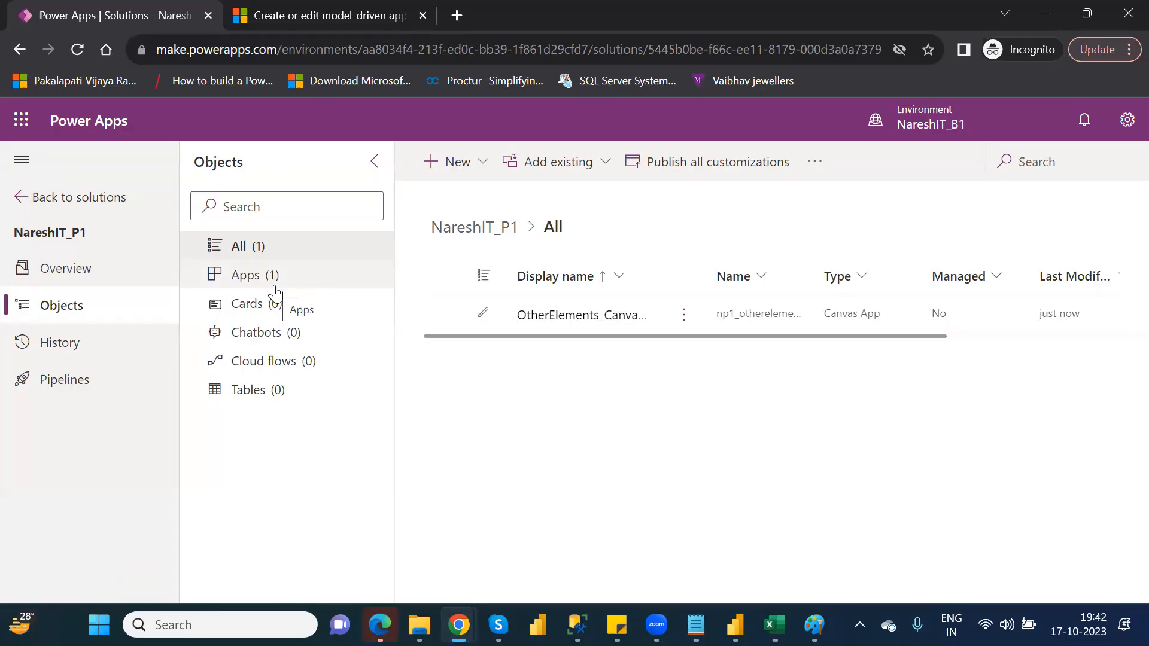
# Open the solution's tables, start adding an existing table, and filter the available tables by "custom".
pyautogui.click(270, 392)
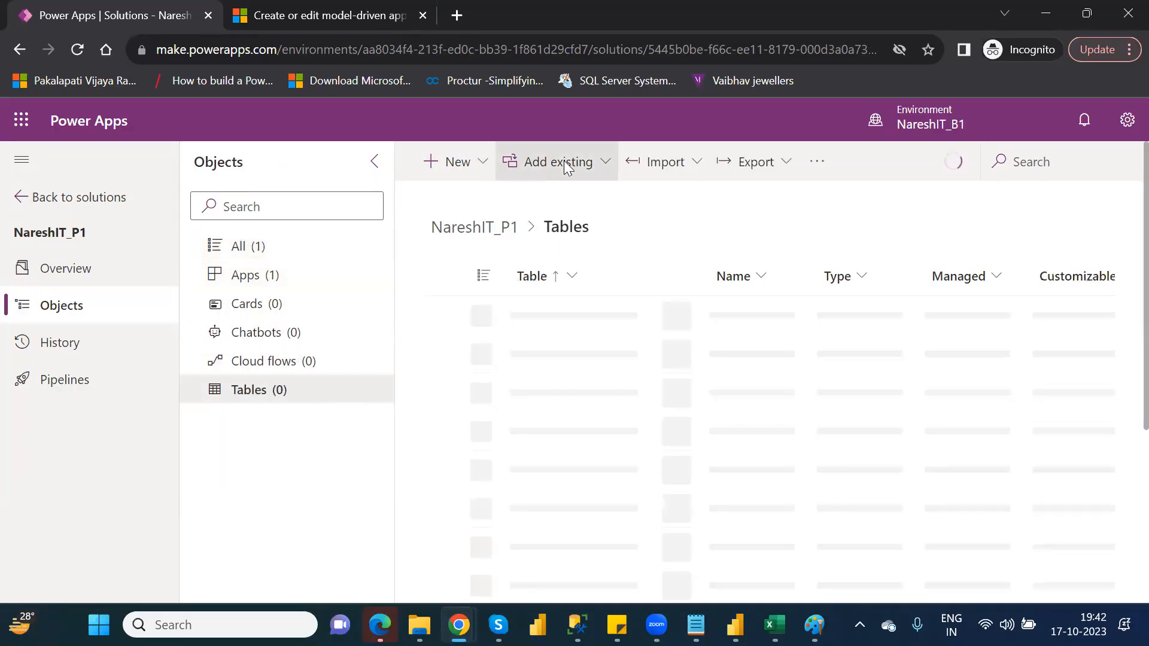
pyautogui.click(585, 165)
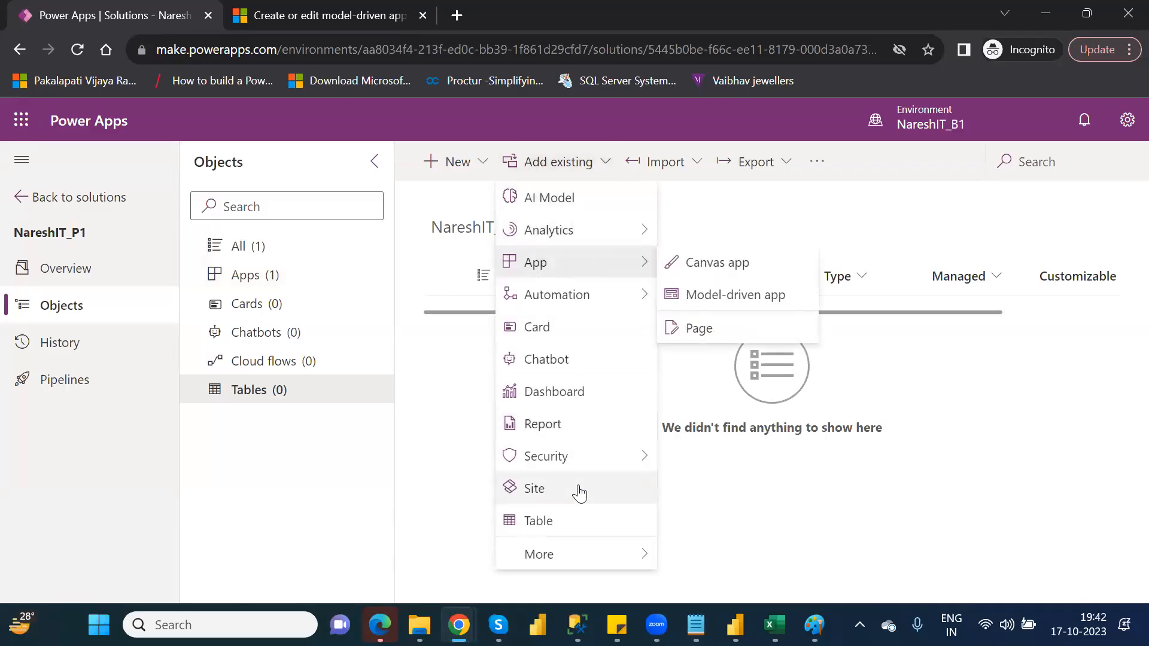
pyautogui.click(568, 522)
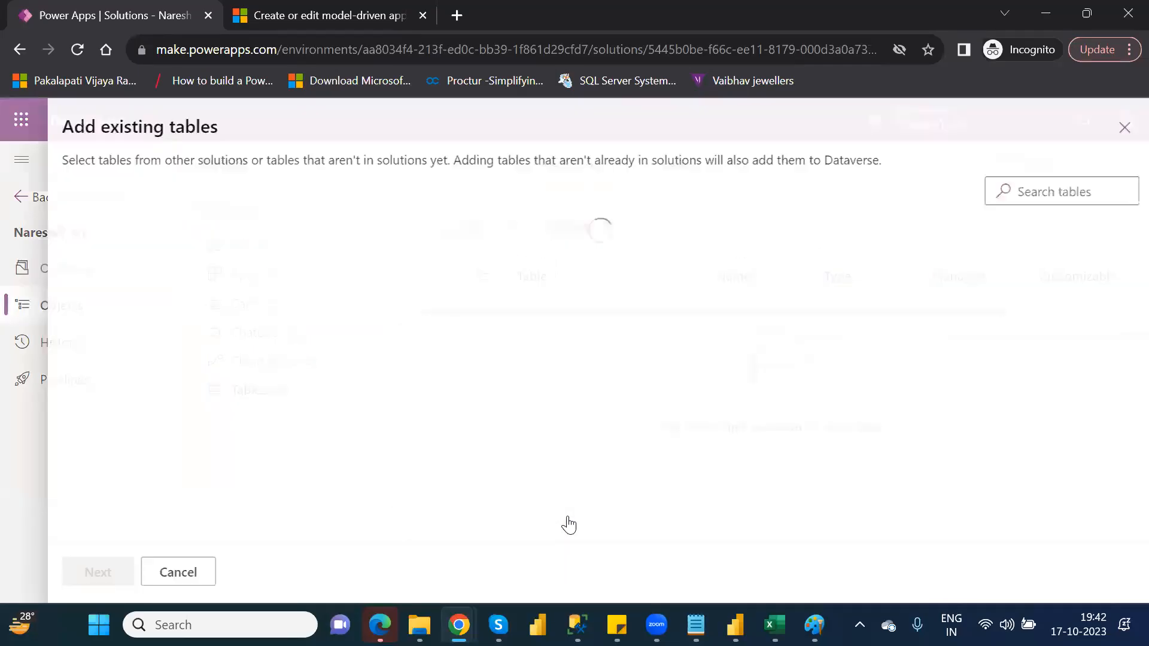
pyautogui.click(1015, 192)
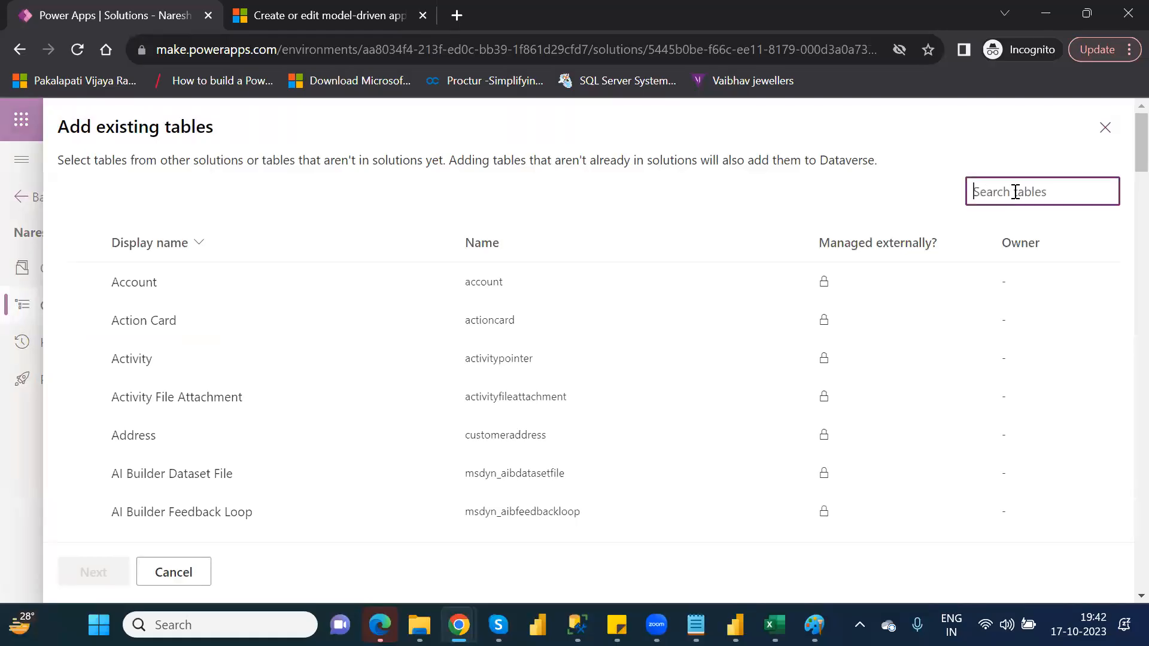
pyautogui.write('fina')
pyautogui.press('BackSpace')
pyautogui.press('BackSpace')
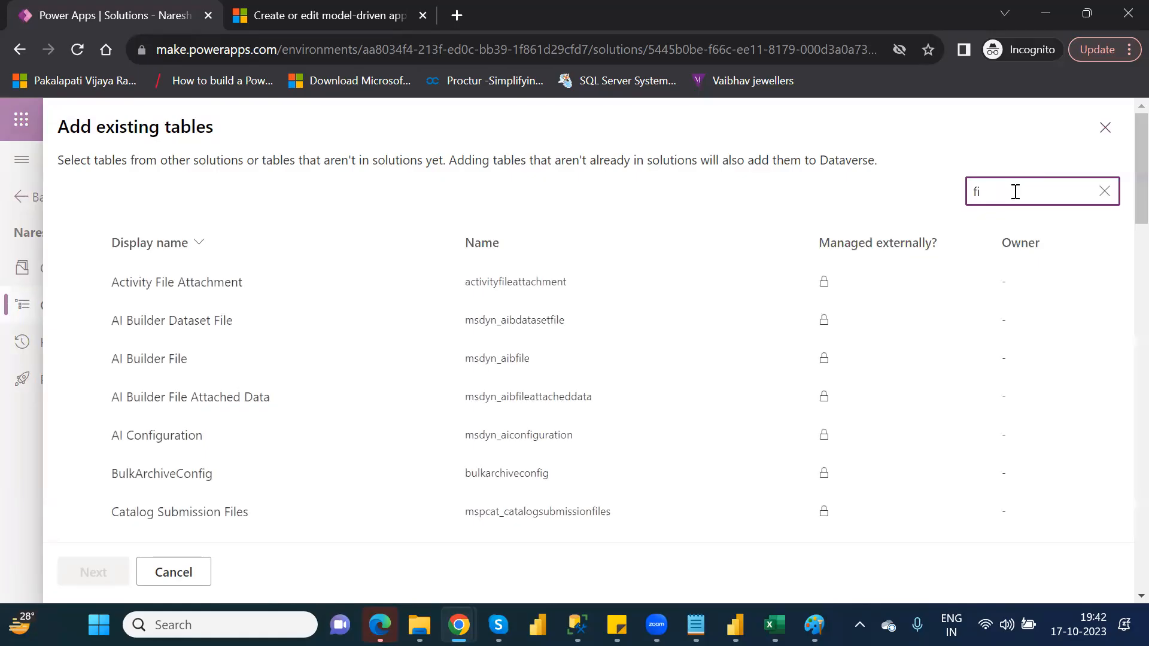
pyautogui.press('BackSpace')
pyautogui.press('BackSpace')
pyautogui.write('cus')
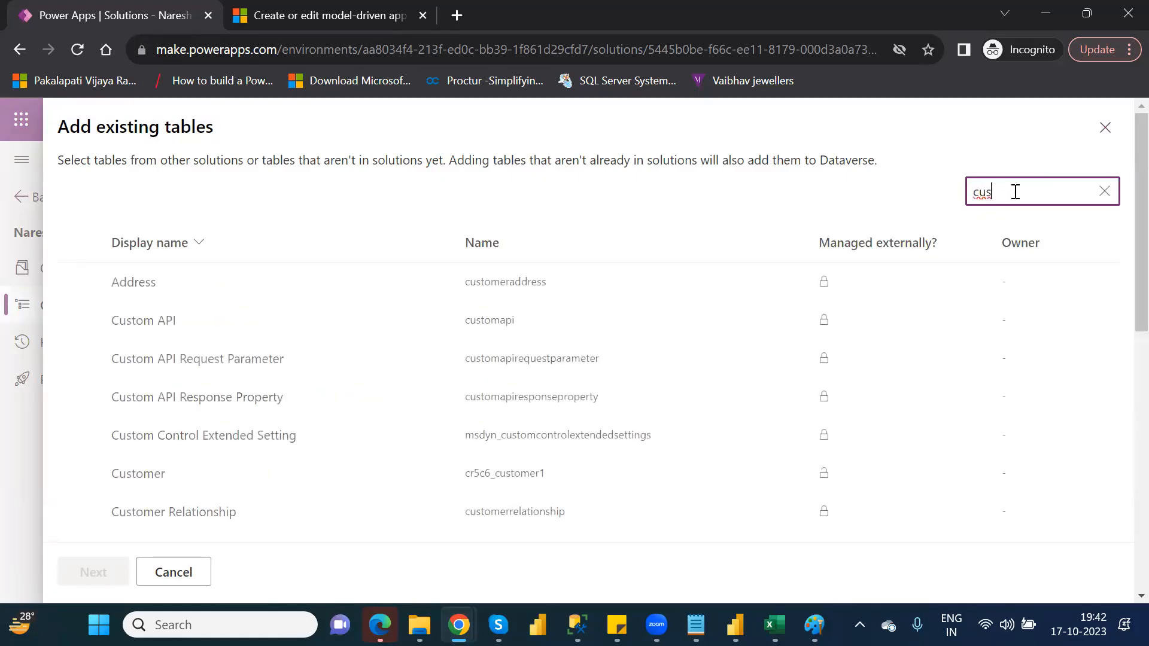
pyautogui.write('tom')
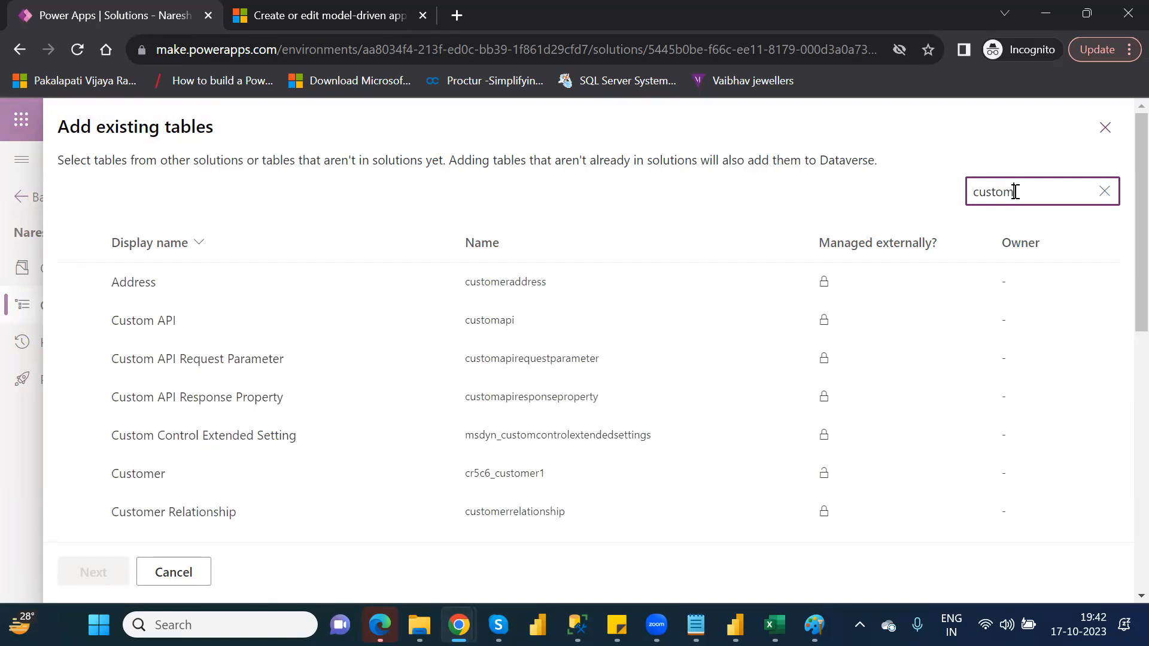
# Add the Customer table (cr5c6_customer1) to the solution.
pyautogui.click(78, 474)
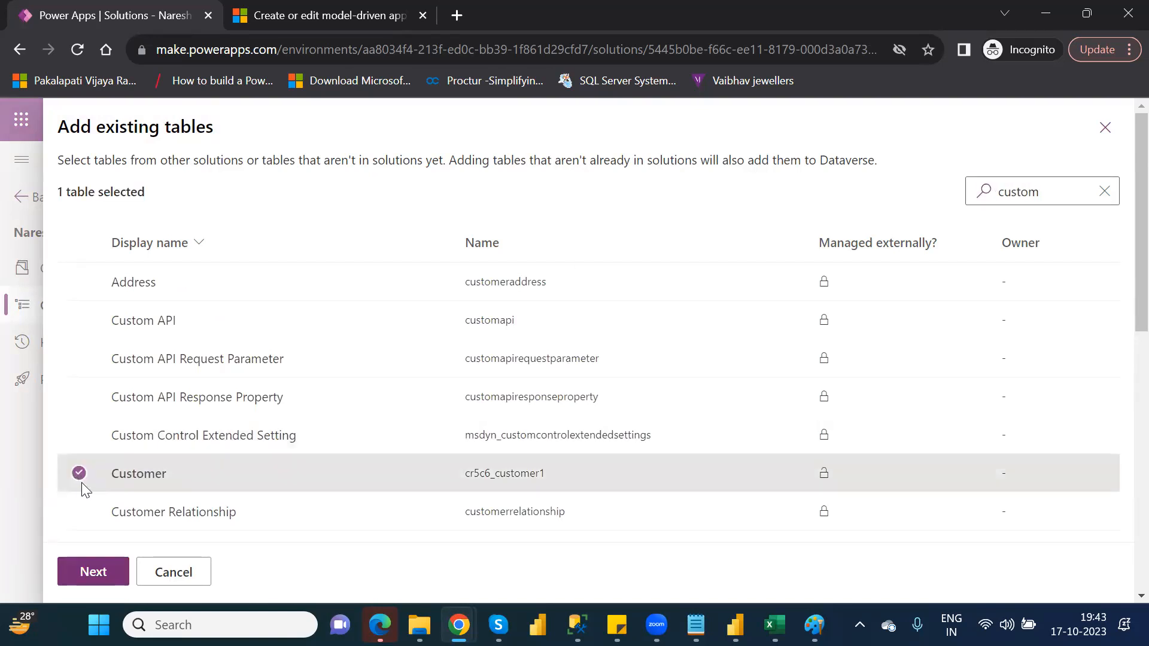
pyautogui.click(101, 571)
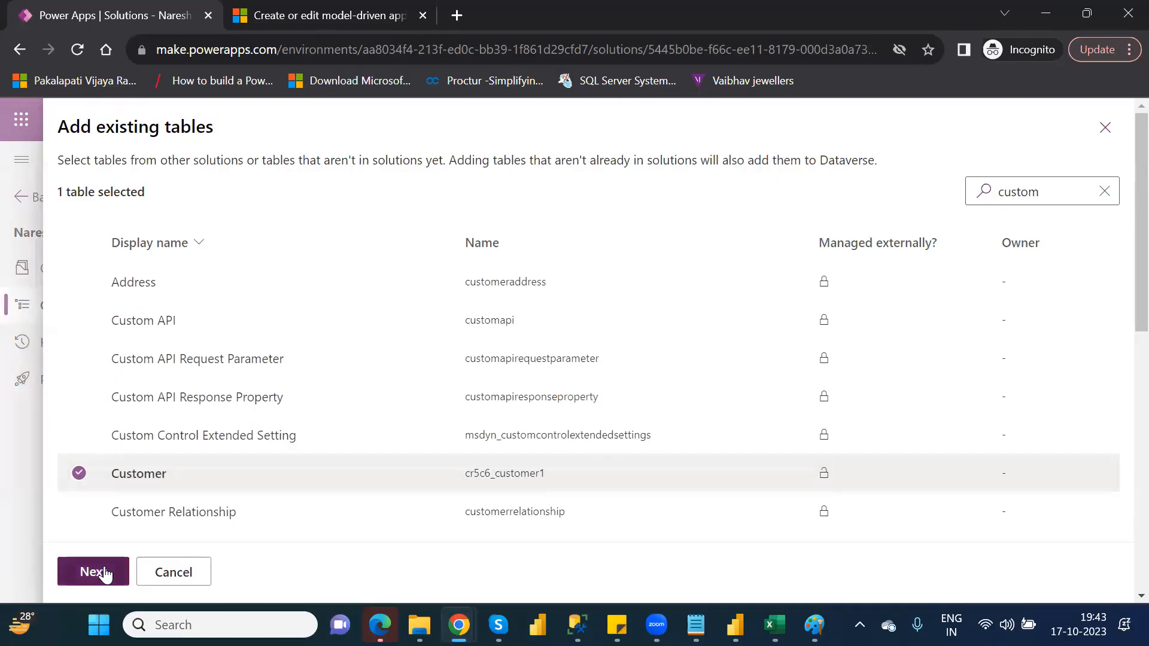
pyautogui.click(104, 572)
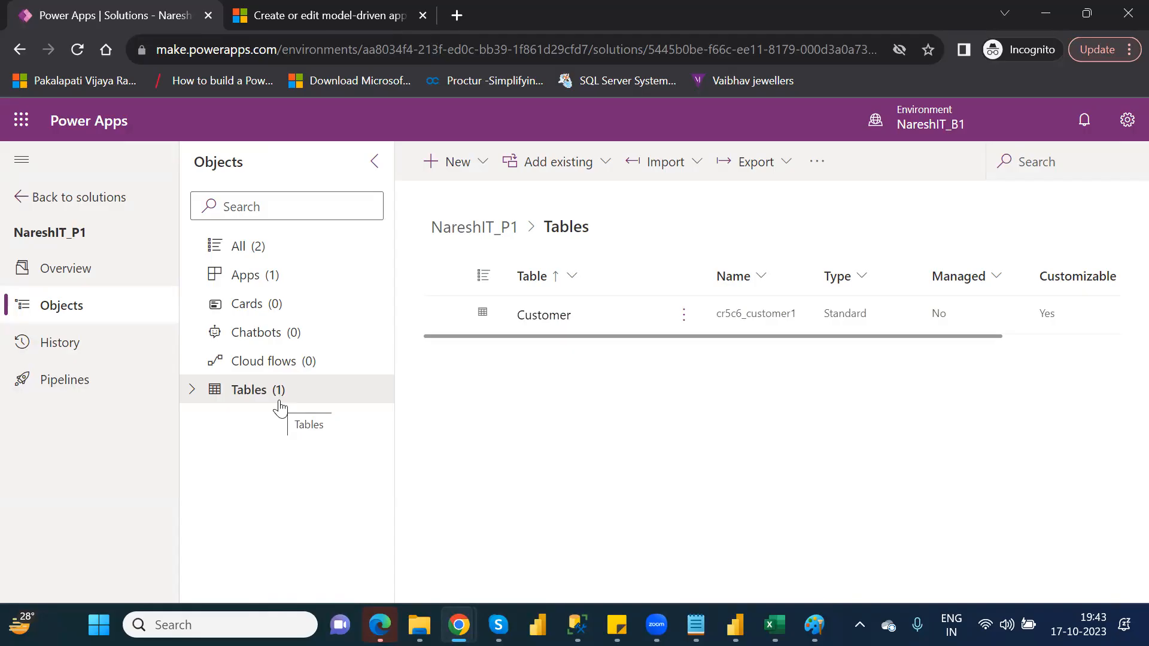
# In the browser tab showing the dashboard documentation, search for "powerapps login", open the Power Apps site and sign in.
pyautogui.click(477, 58)
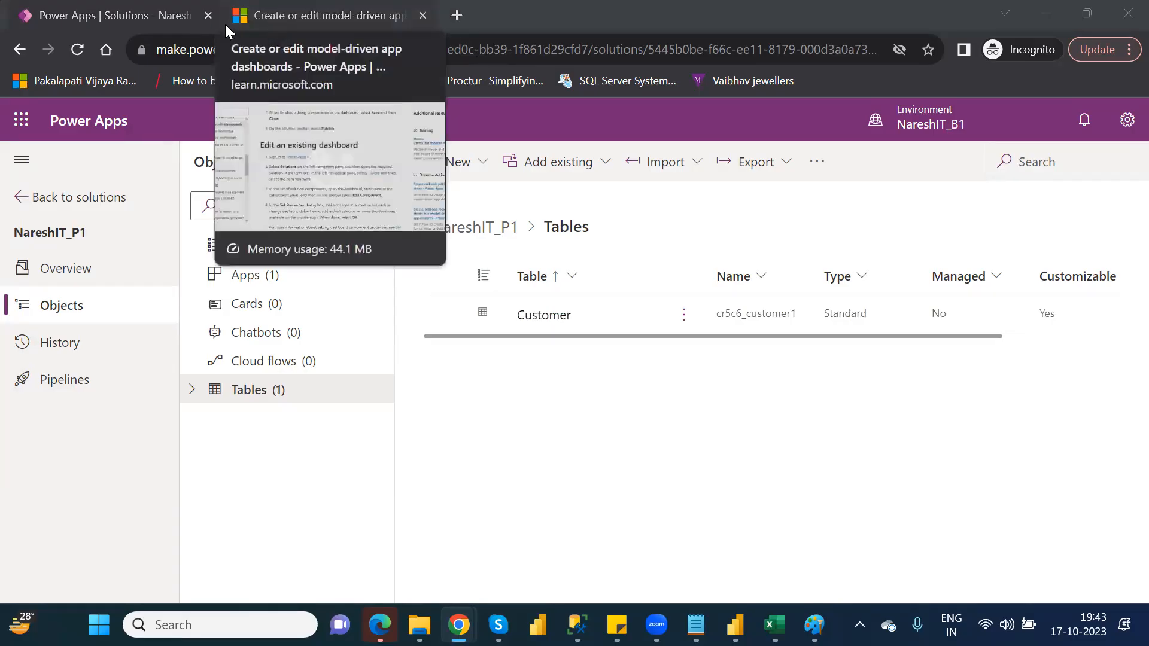
pyautogui.click(351, 15)
pyautogui.click(402, 50)
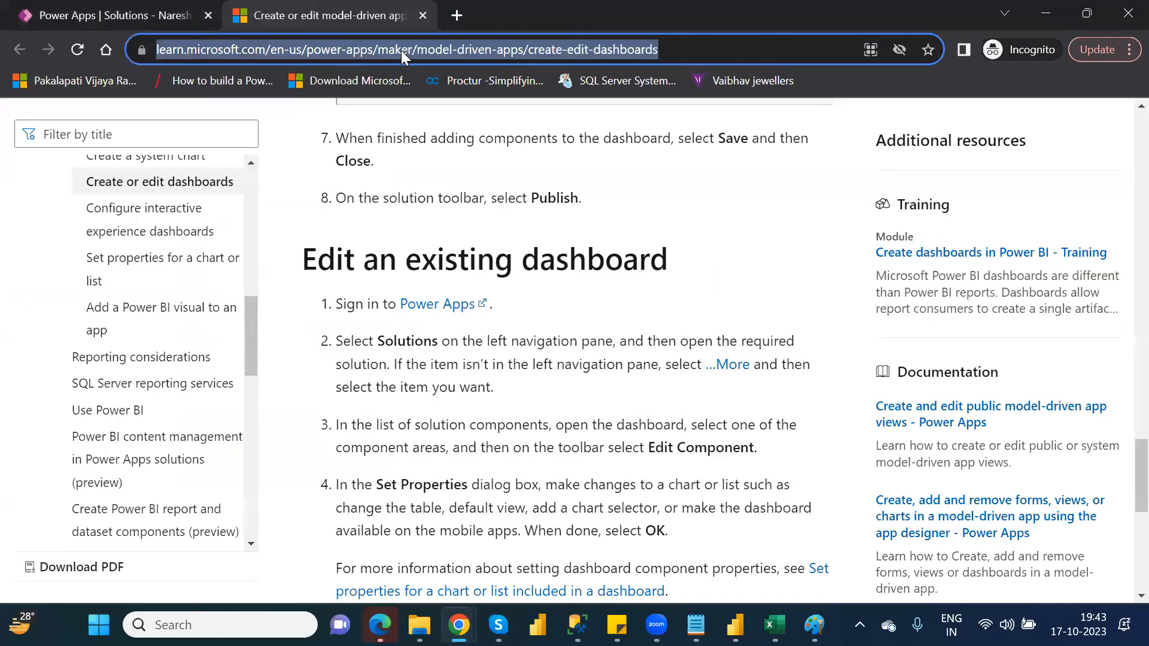
pyautogui.write('a')
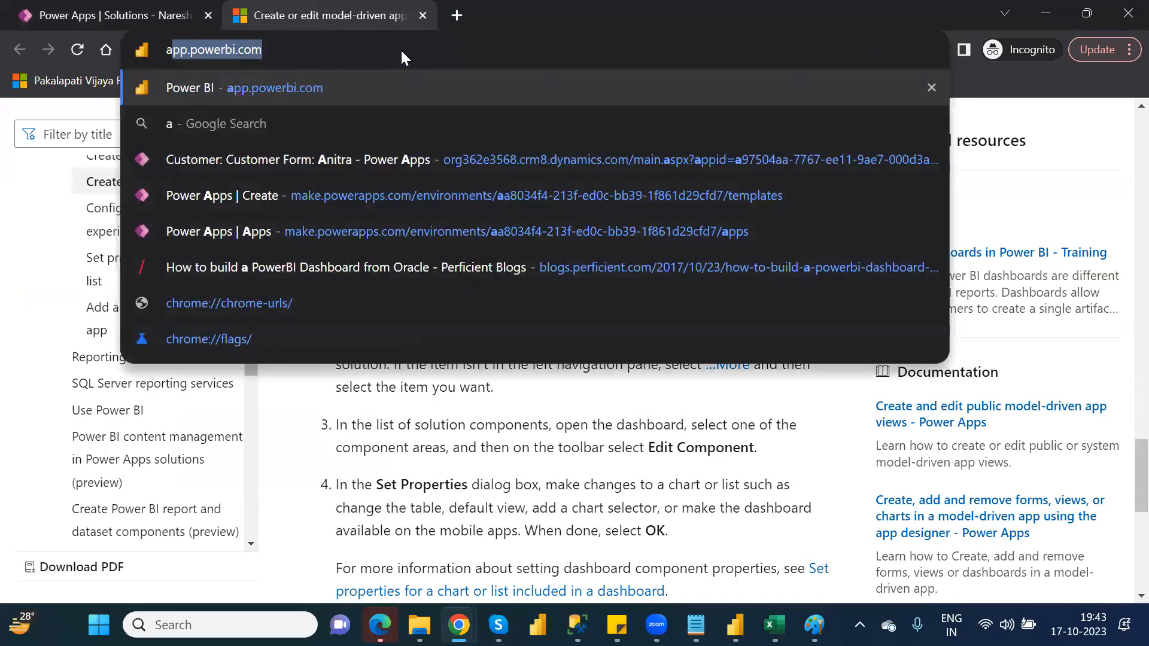
pyautogui.press('BackSpace')
pyautogui.press('BackSpace')
pyautogui.write('p')
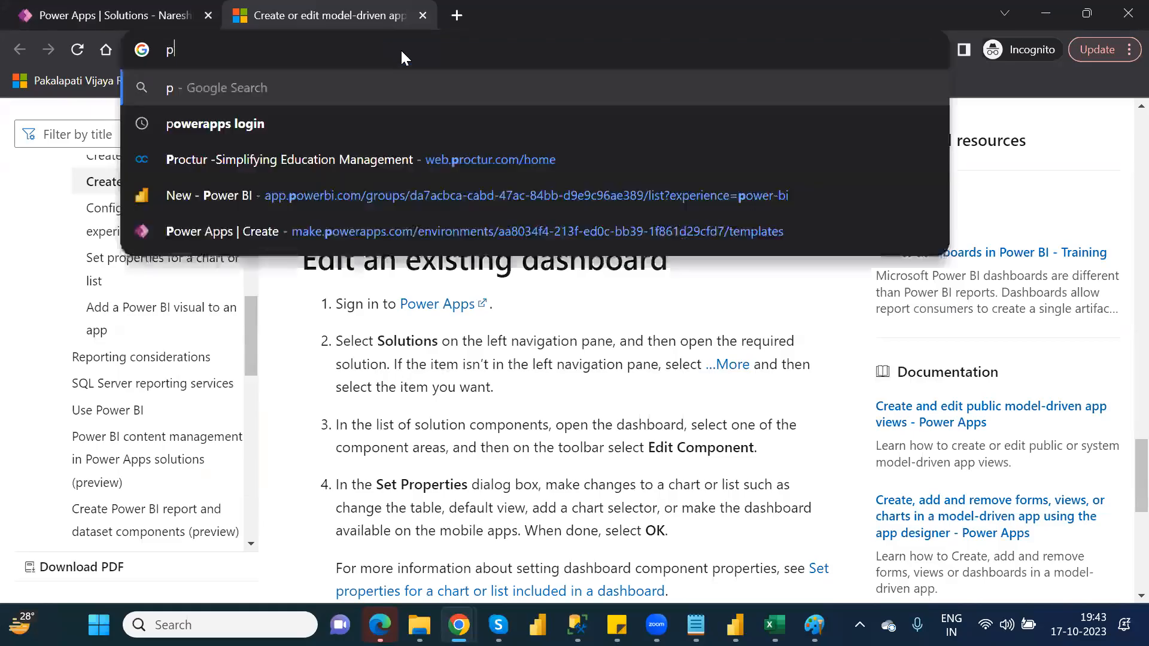
pyautogui.write('ower')
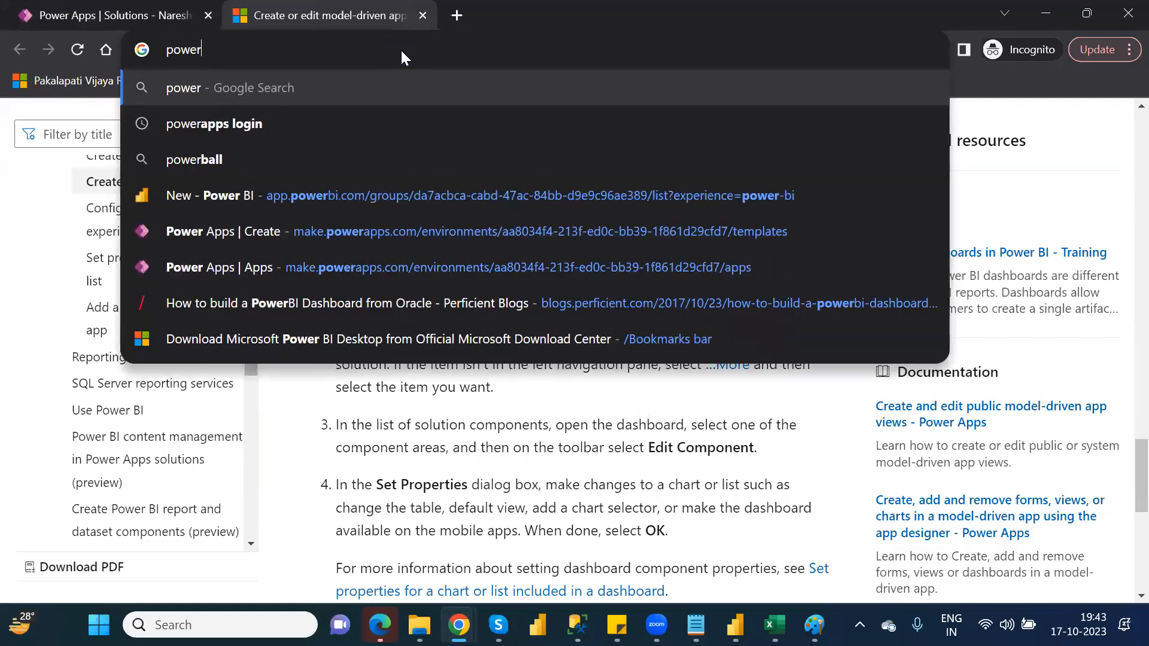
pyautogui.press('Down')
pyautogui.press('Return')
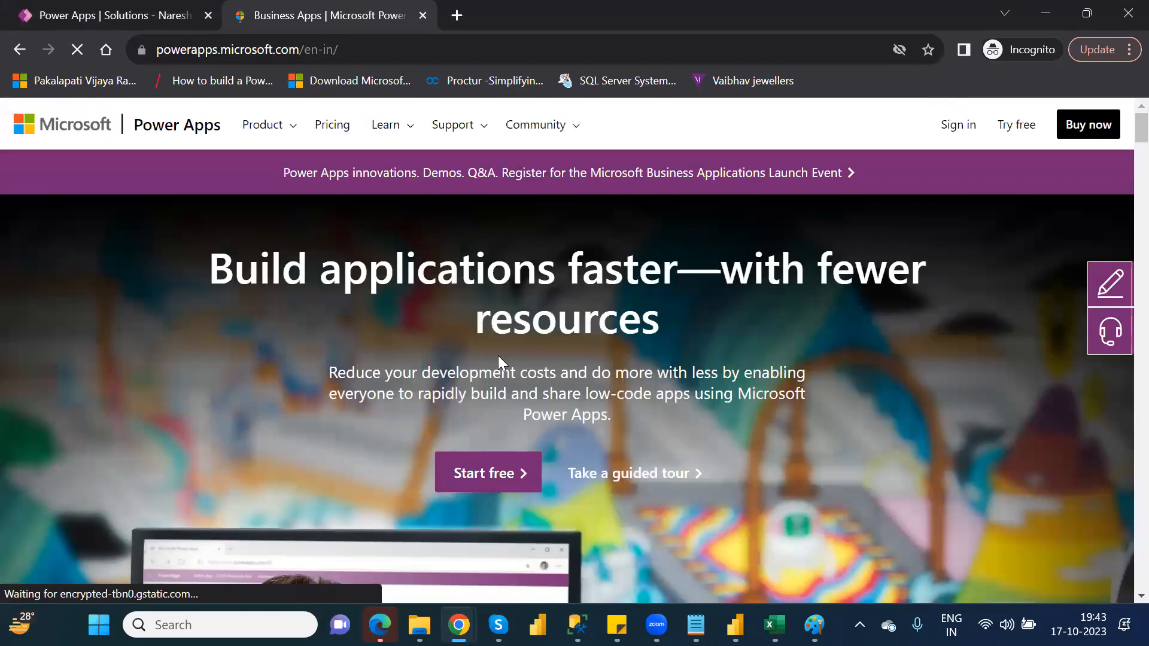
pyautogui.click(957, 121)
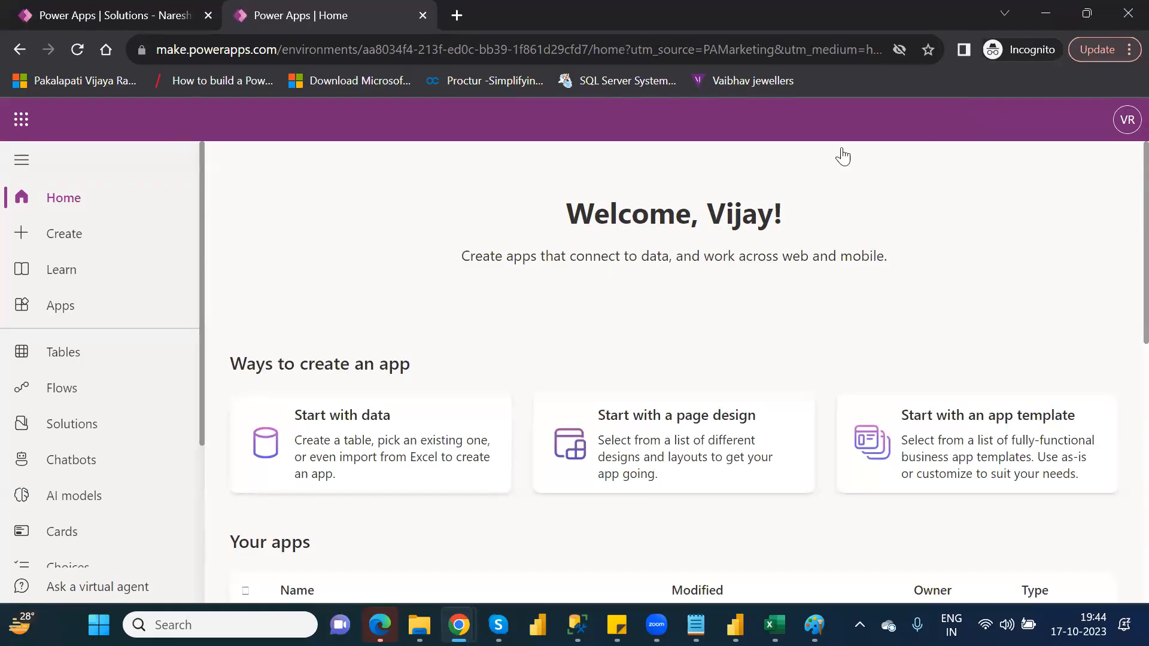
# Start a new table from an Excel file in the environment's tables and upload the Financial Data workbook from the personal OneDrive folder.
pyautogui.click(80, 353)
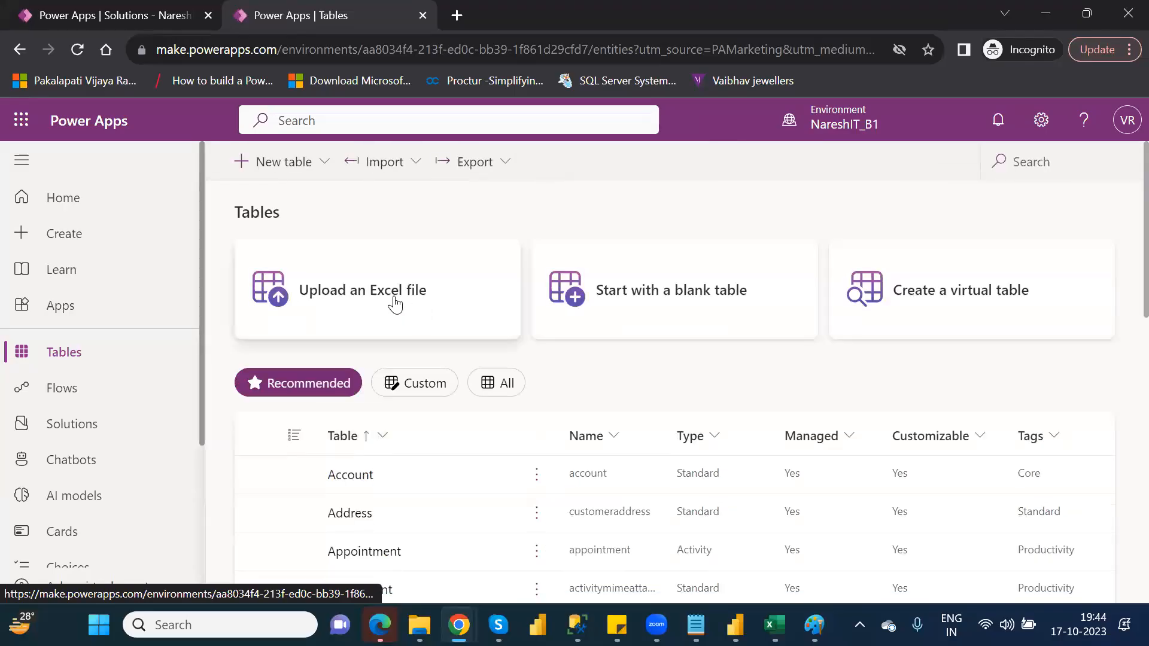
pyautogui.click(395, 304)
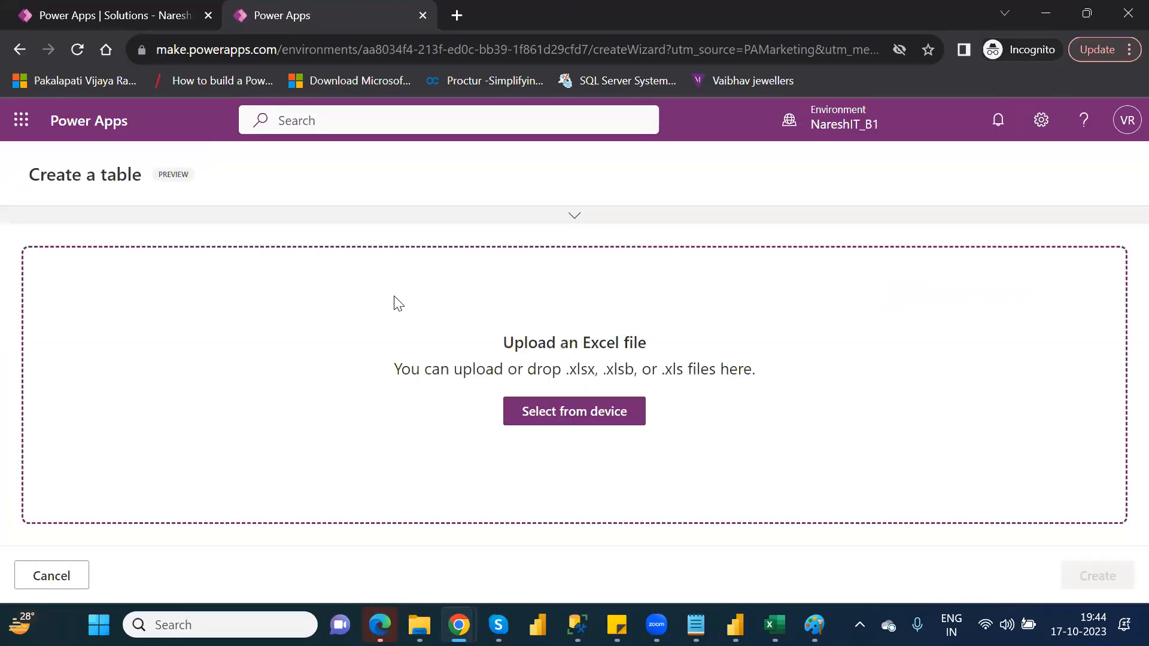
pyautogui.click(553, 412)
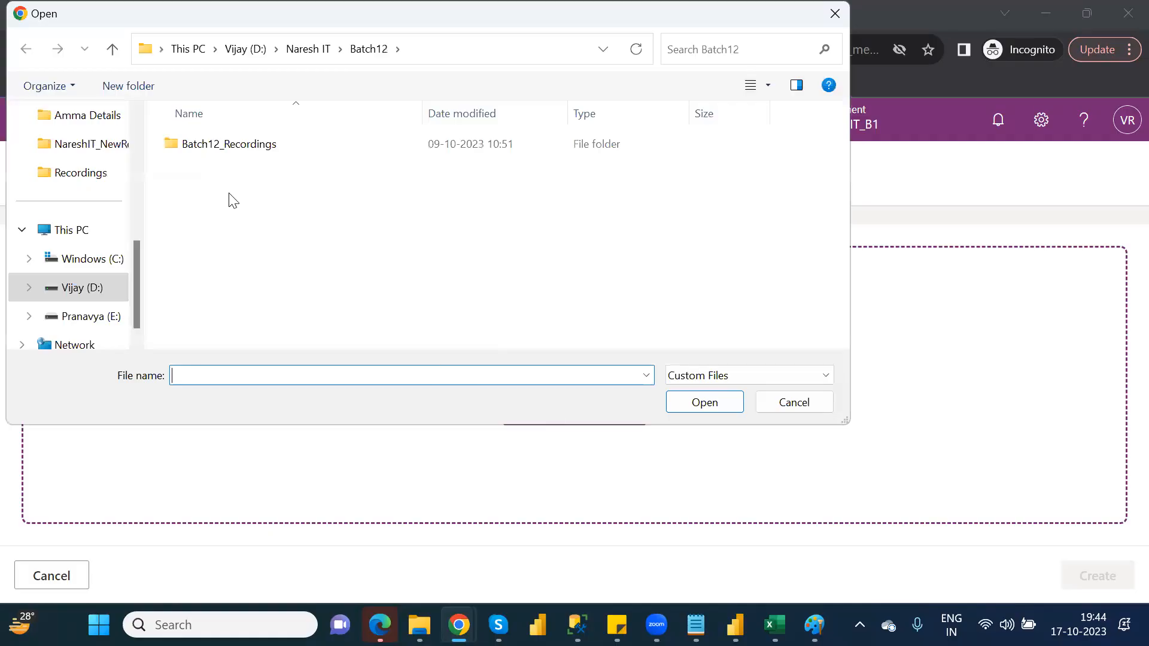
pyautogui.click(135, 129)
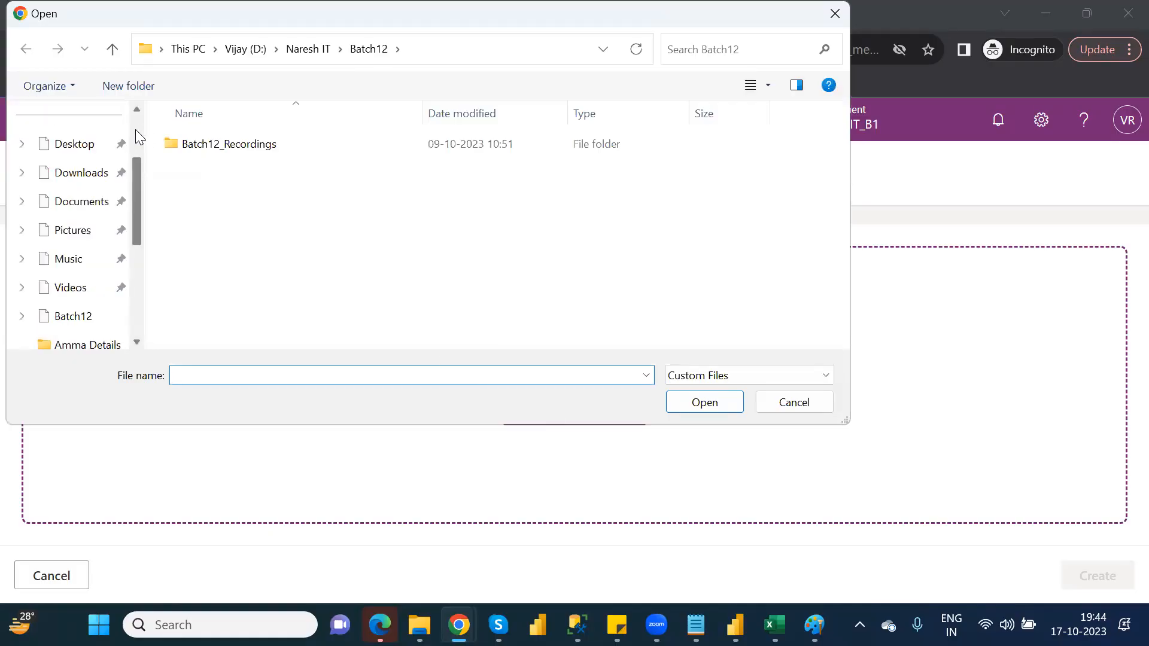
pyautogui.click(140, 129)
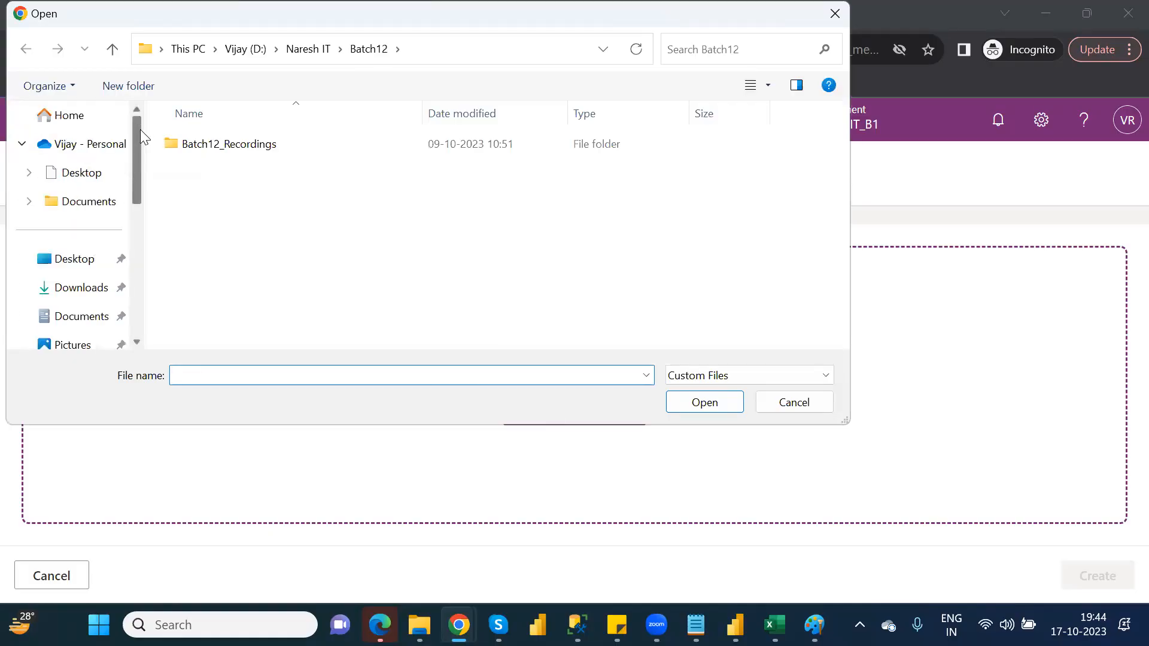
pyautogui.click(83, 147)
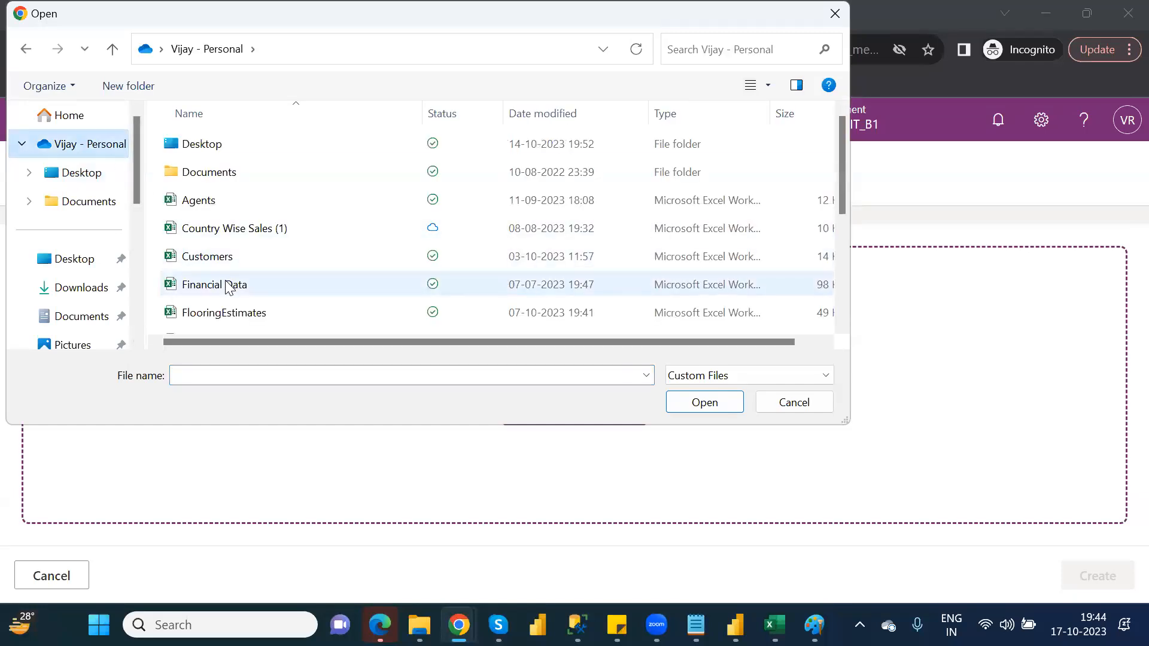
pyautogui.doubleClick(227, 286)
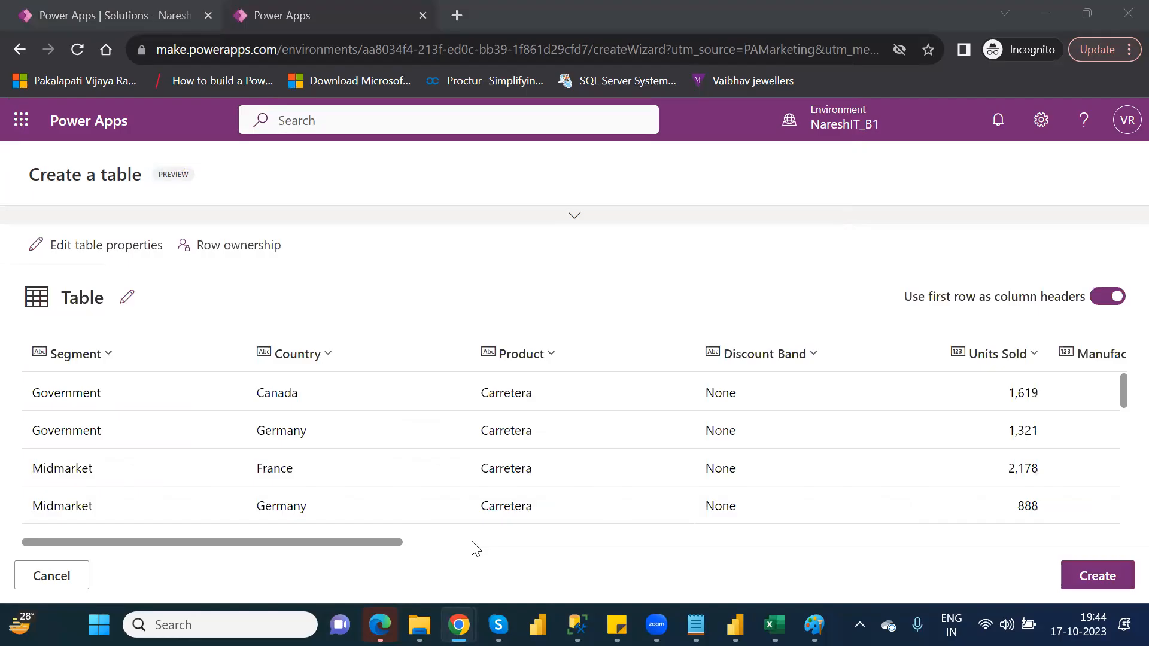
# Create the table from the uploaded Financial Data workbook and look over its overview page.
pyautogui.click(1097, 579)
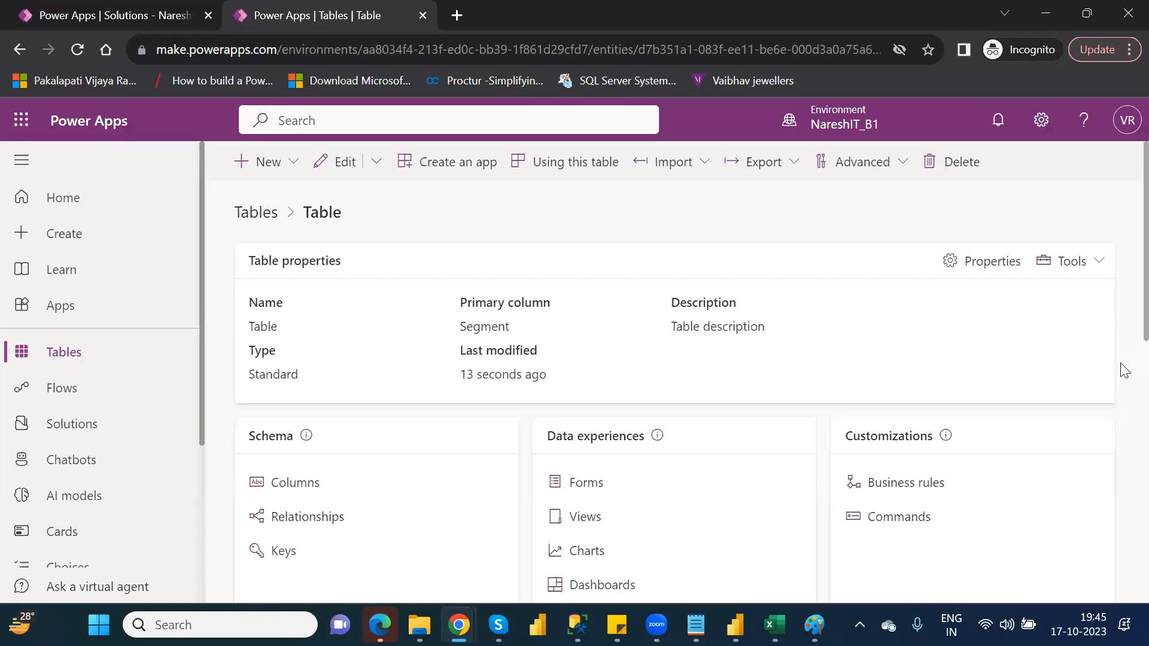
pyautogui.moveTo(1125, 369); pyautogui.dragTo(1124, 439)
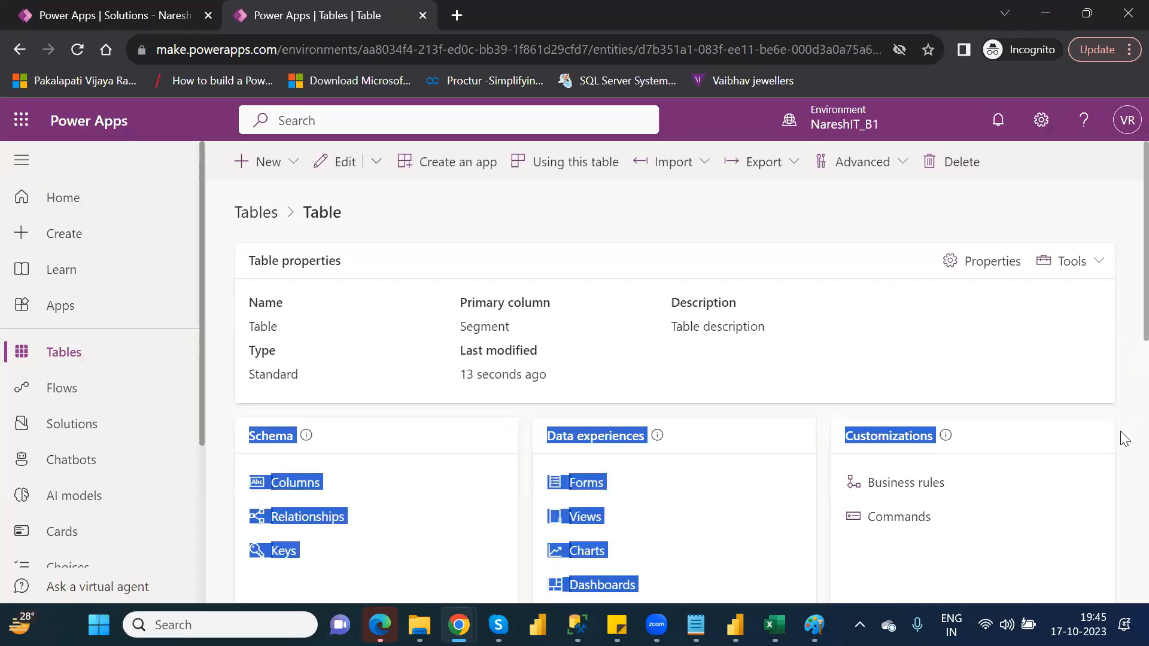
pyautogui.click(1122, 305)
pyautogui.scroll(-5, 1122, 326)
pyautogui.scroll(5, 1125, 362)
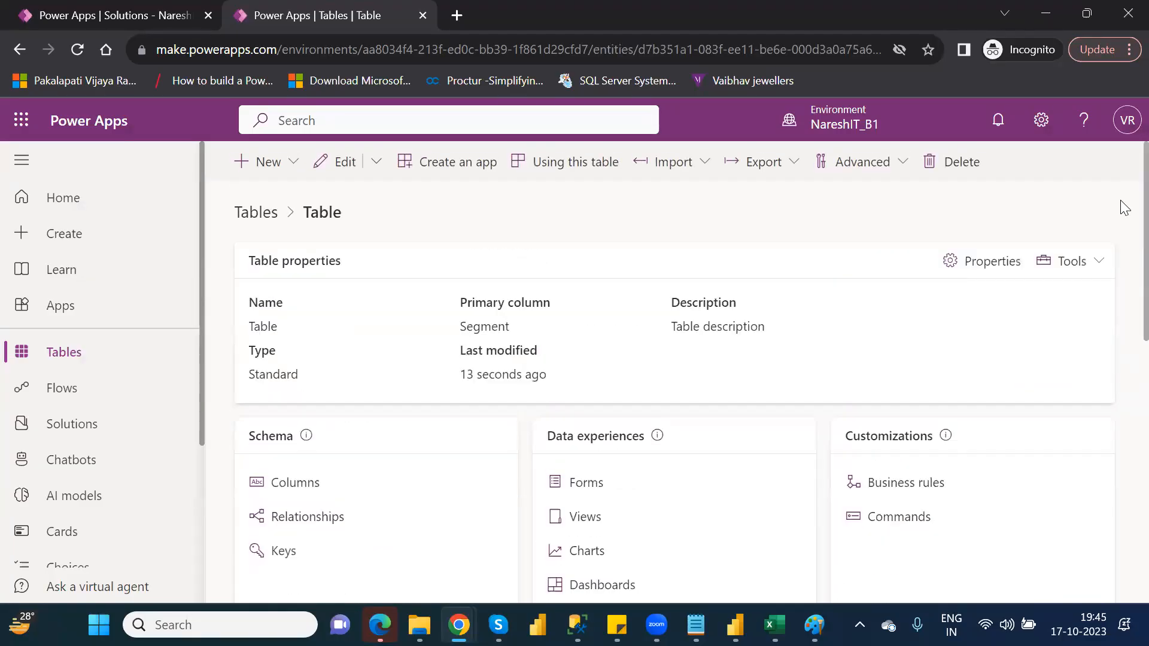
pyautogui.doubleClick(328, 221)
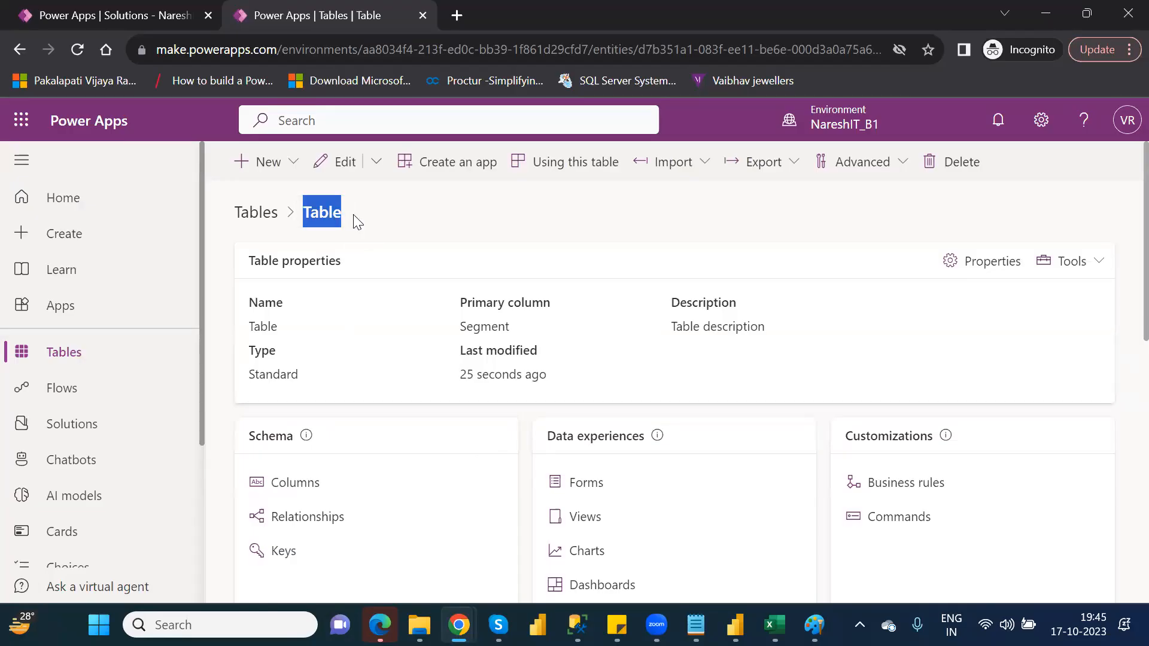
# Find the new table in the environment's tables by searching for "tab", change its display name to FinancialData, and save it.
pyautogui.click(68, 354)
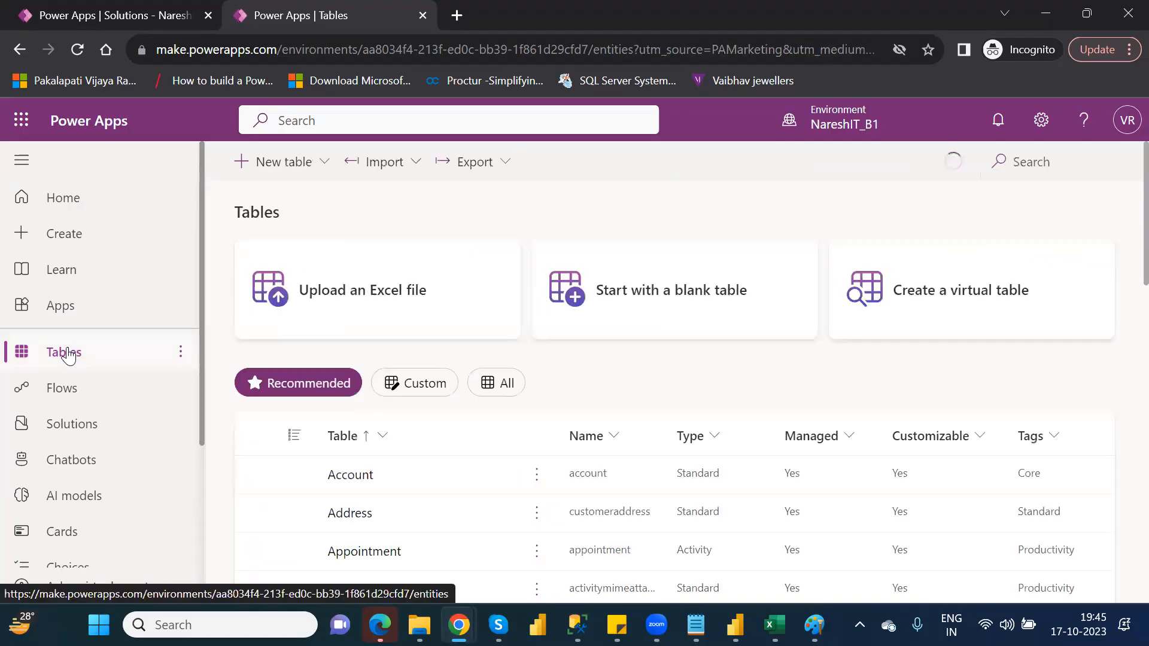
pyautogui.click(1030, 157)
pyautogui.write('tab')
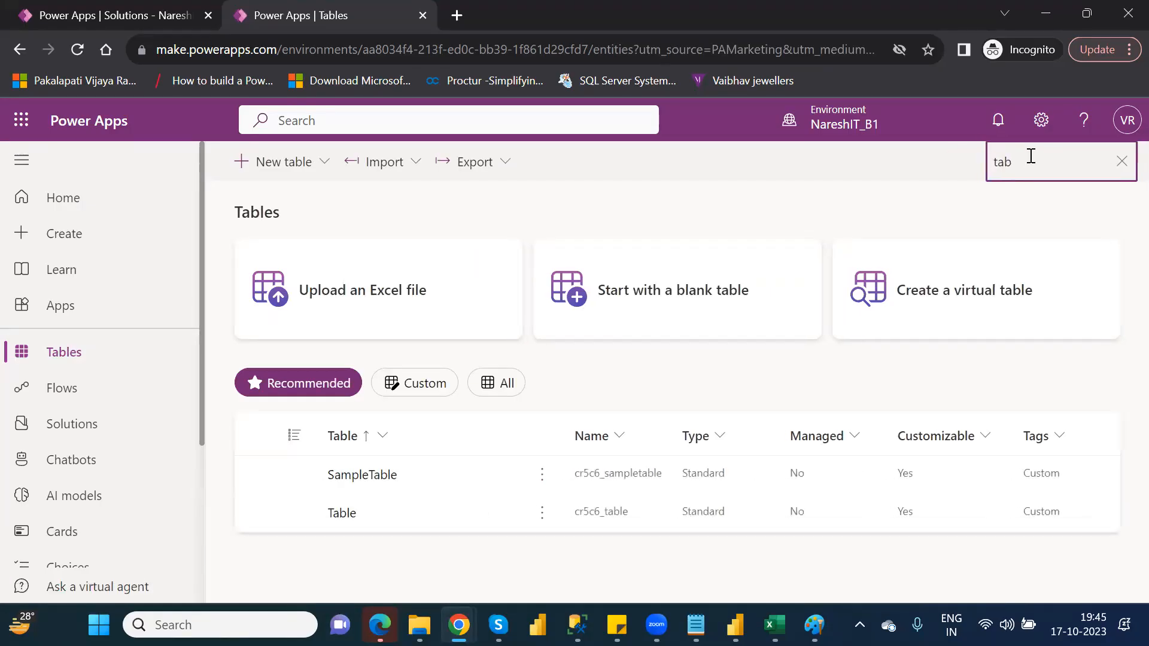
pyautogui.click(542, 513)
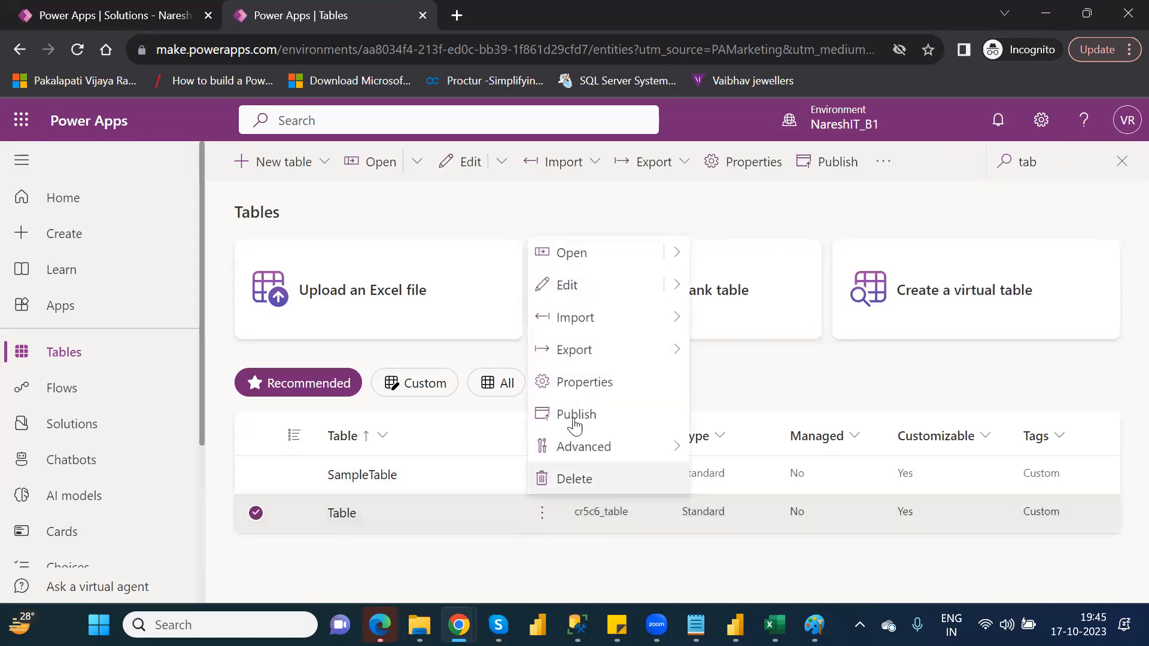
pyautogui.click(585, 386)
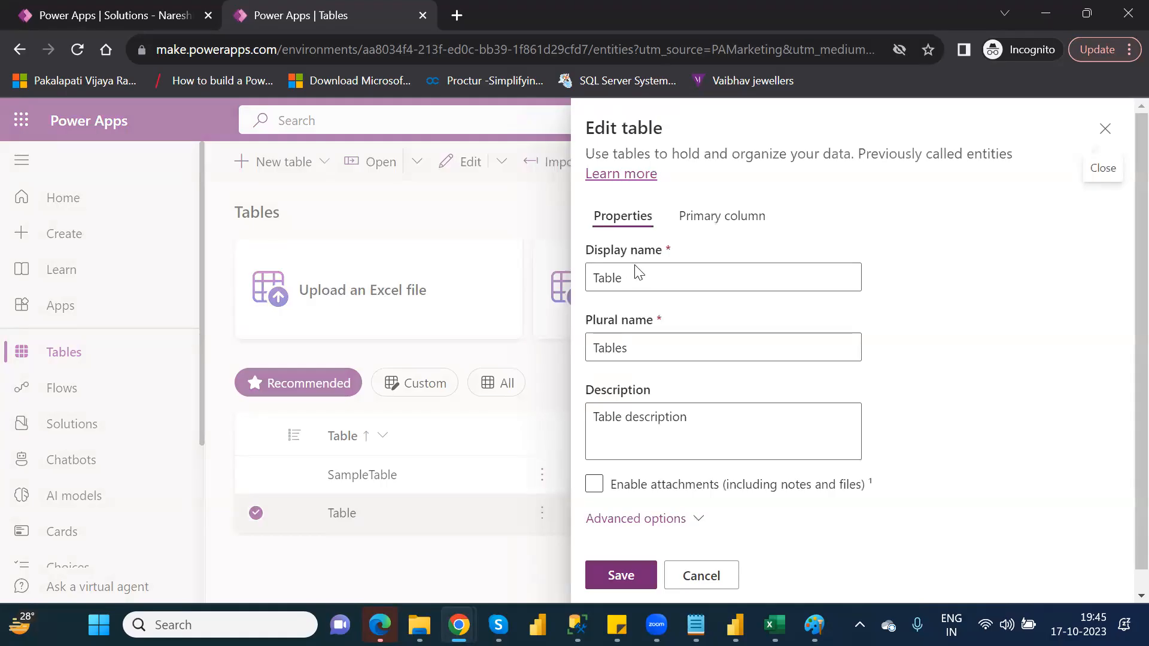
pyautogui.doubleClick(603, 280)
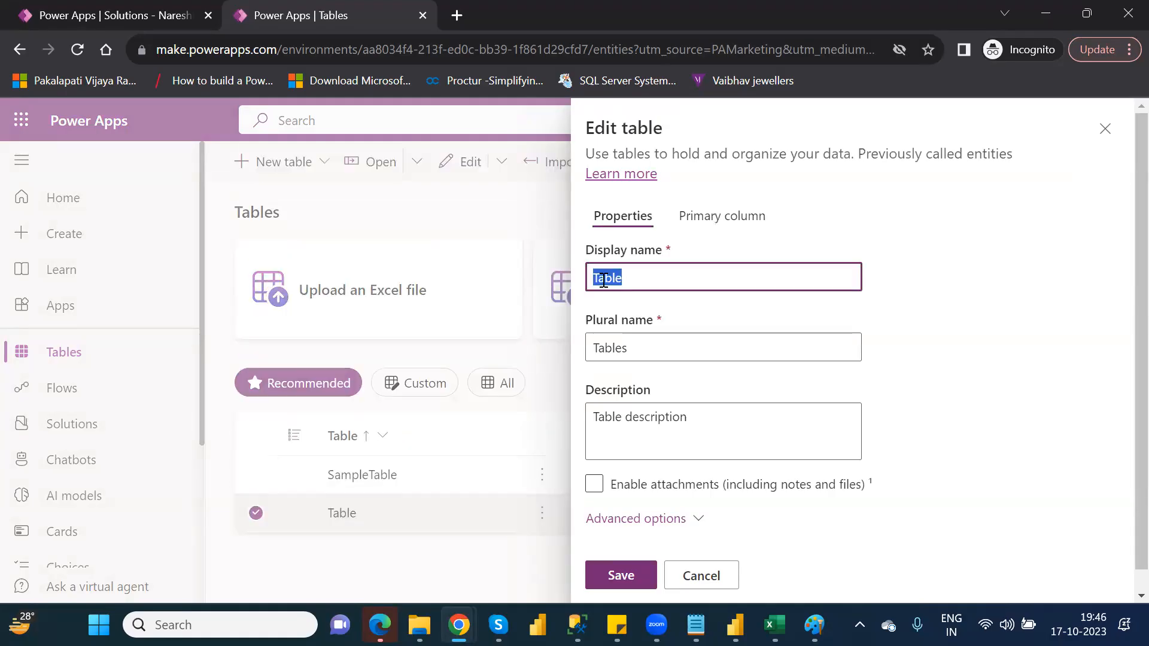
pyautogui.write('FinancialData')
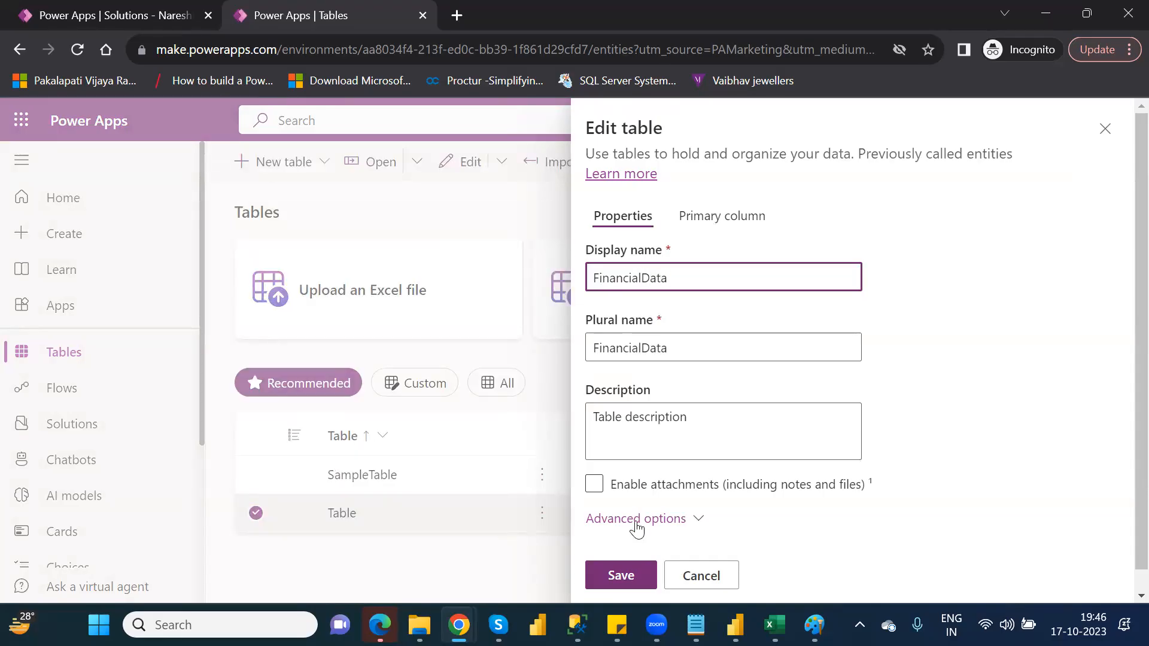
pyautogui.click(620, 574)
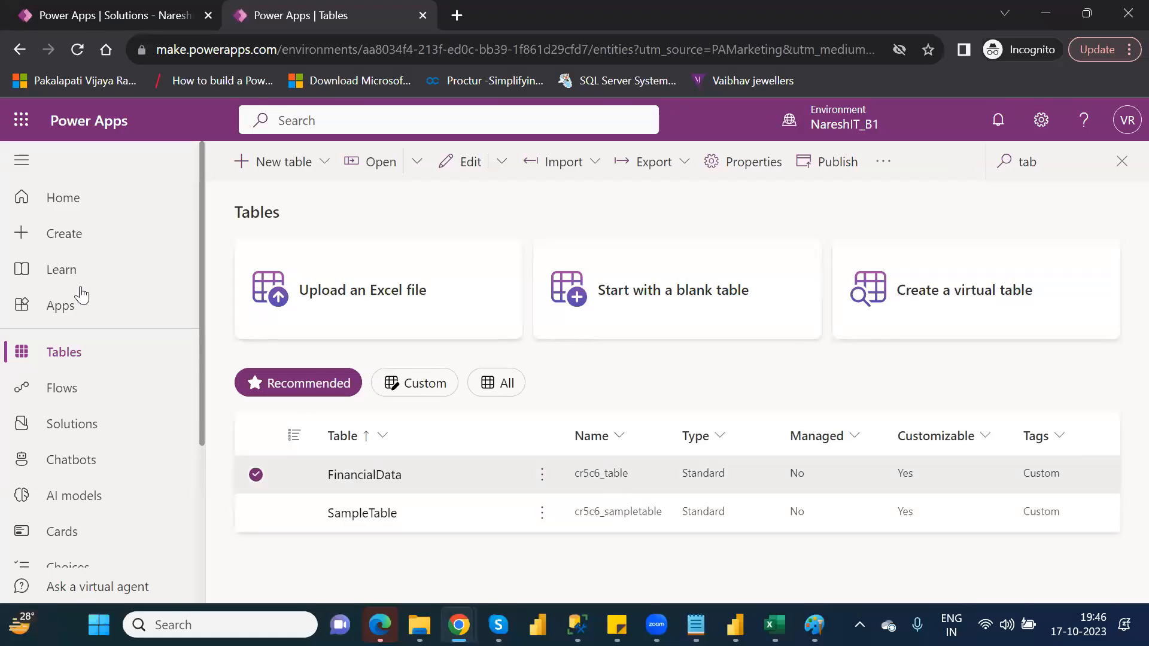
# Go to the environment's solutions and open the tables of the NareshIT_P1 solution.
pyautogui.click(81, 428)
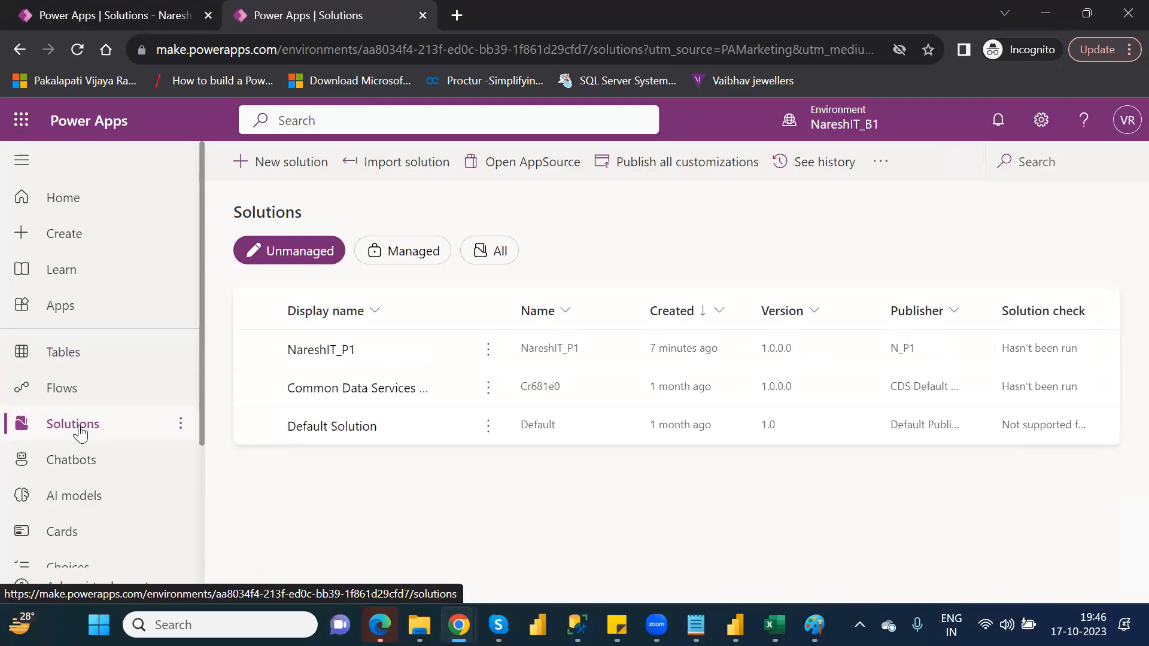
pyautogui.click(328, 357)
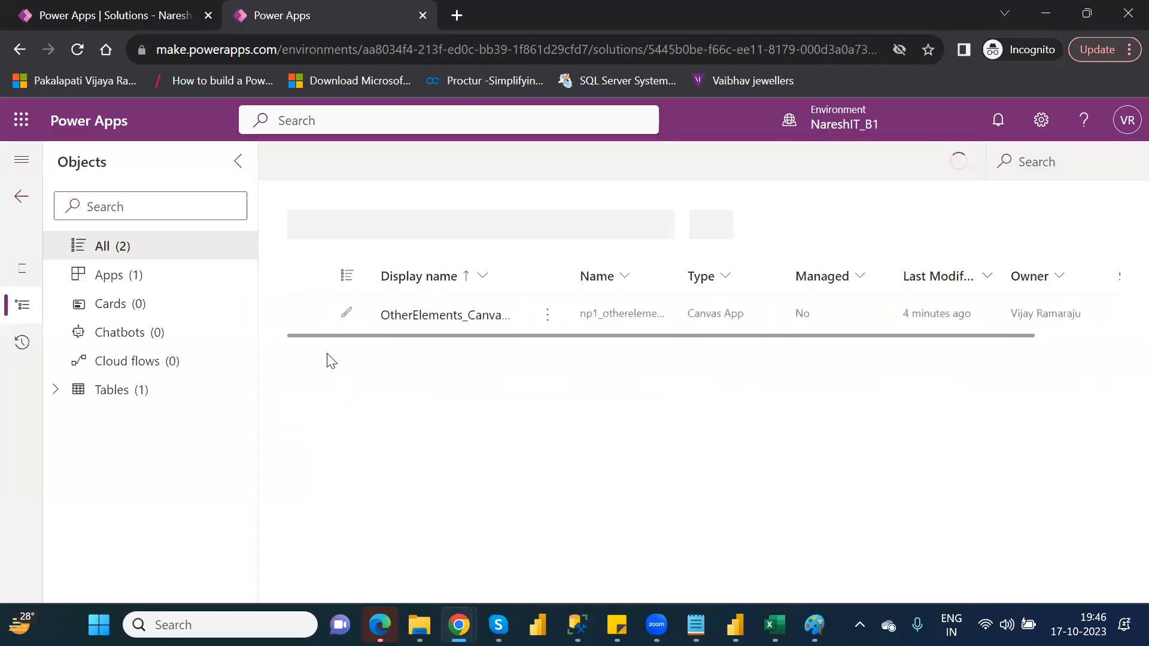
pyautogui.click(150, 398)
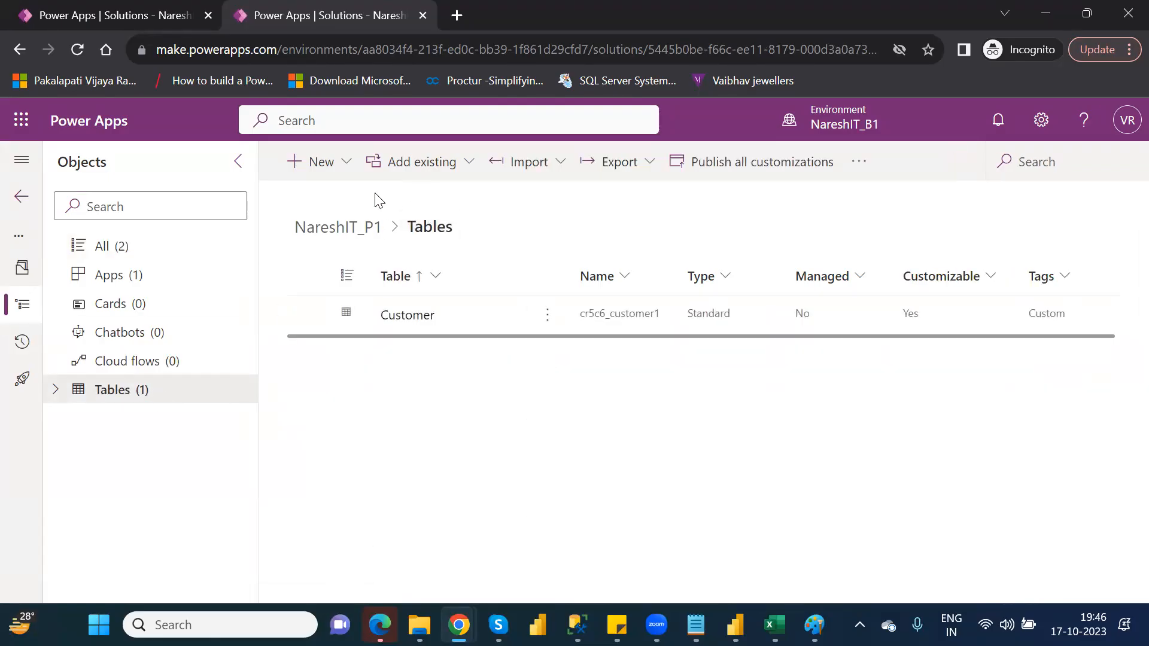
# Add the existing FinancialData table to the solution, finding it by searching for "fina".
pyautogui.click(460, 172)
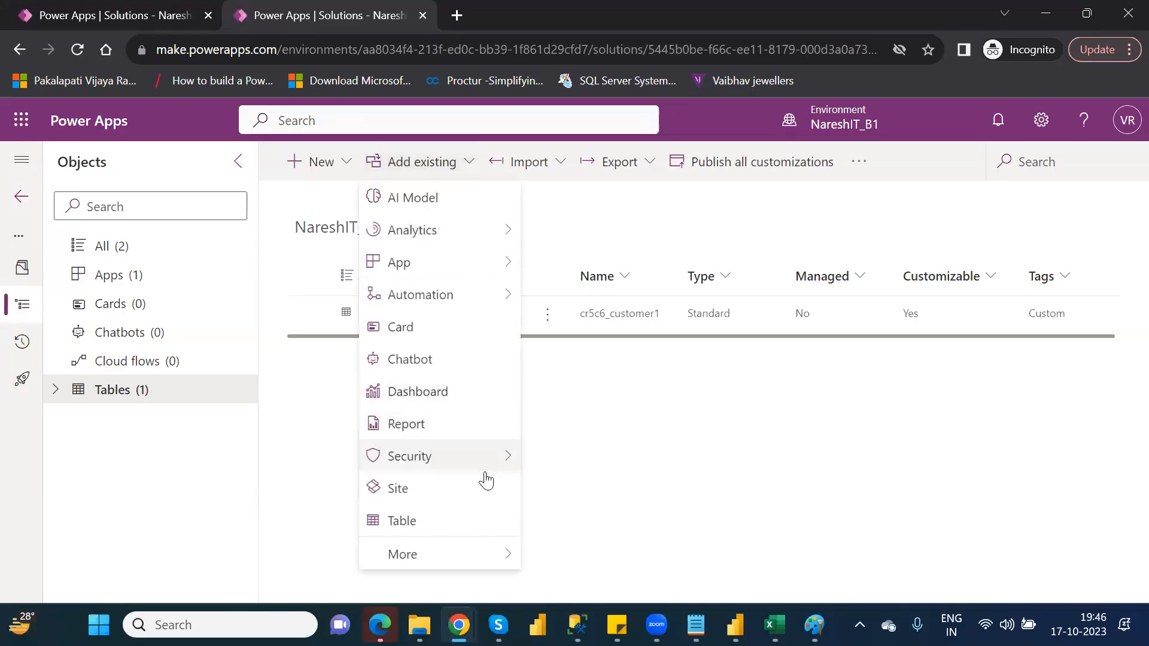
pyautogui.click(480, 531)
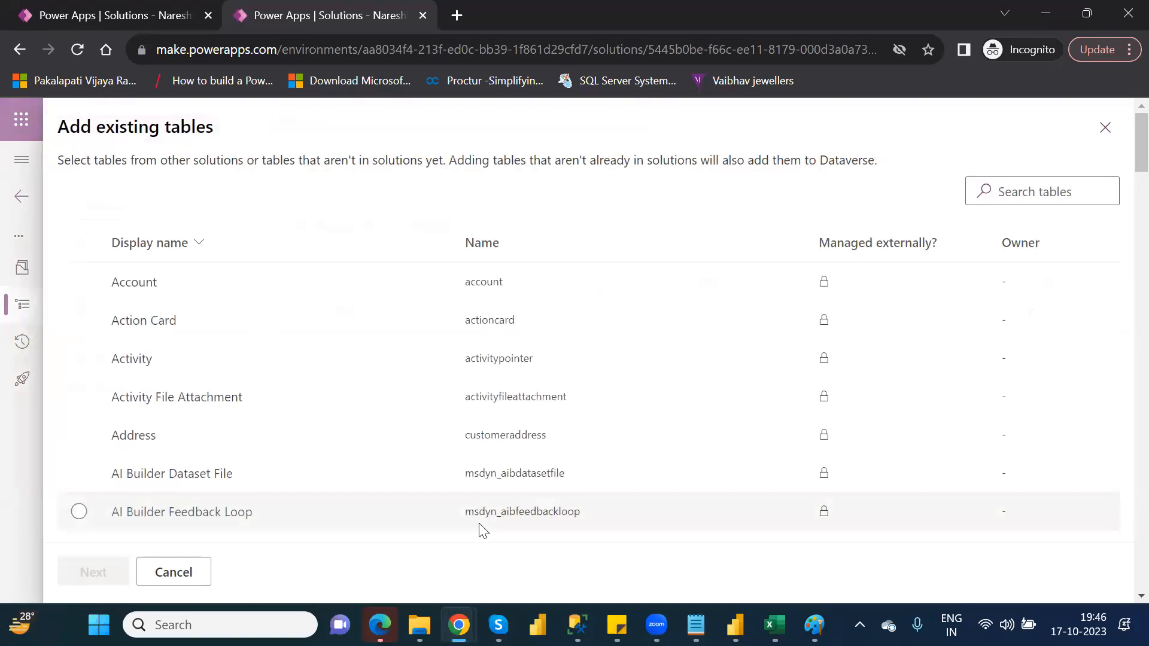
pyautogui.click(1030, 190)
pyautogui.write('fina')
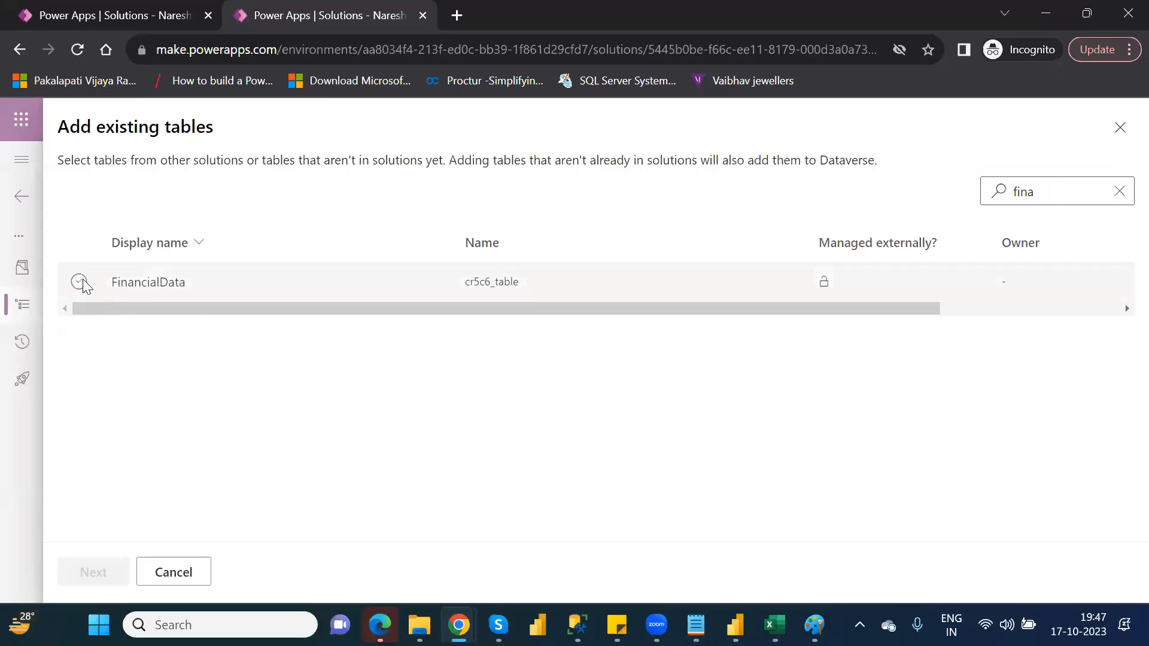
pyautogui.click(80, 282)
pyautogui.click(86, 573)
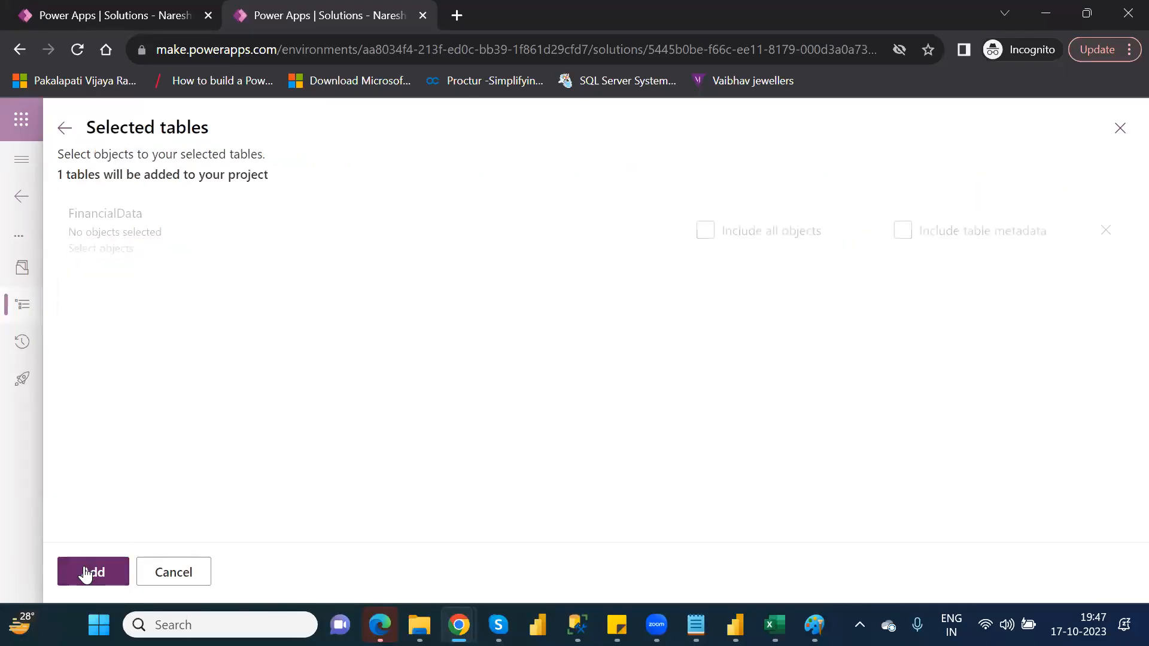
pyautogui.click(86, 573)
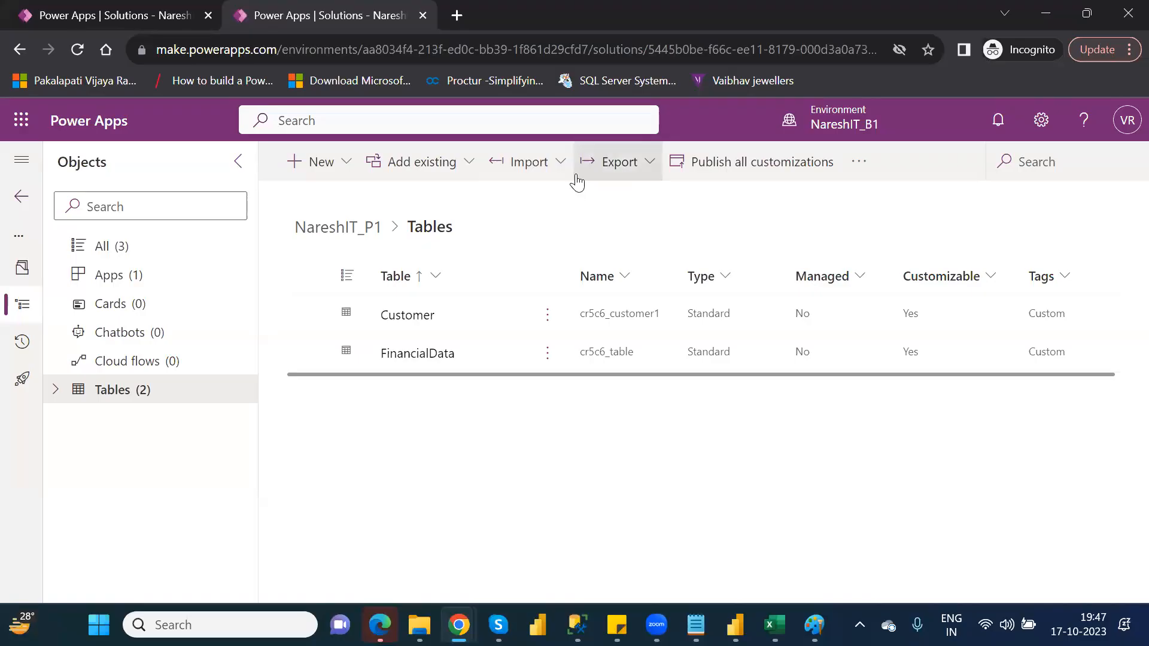
pyautogui.click(560, 168)
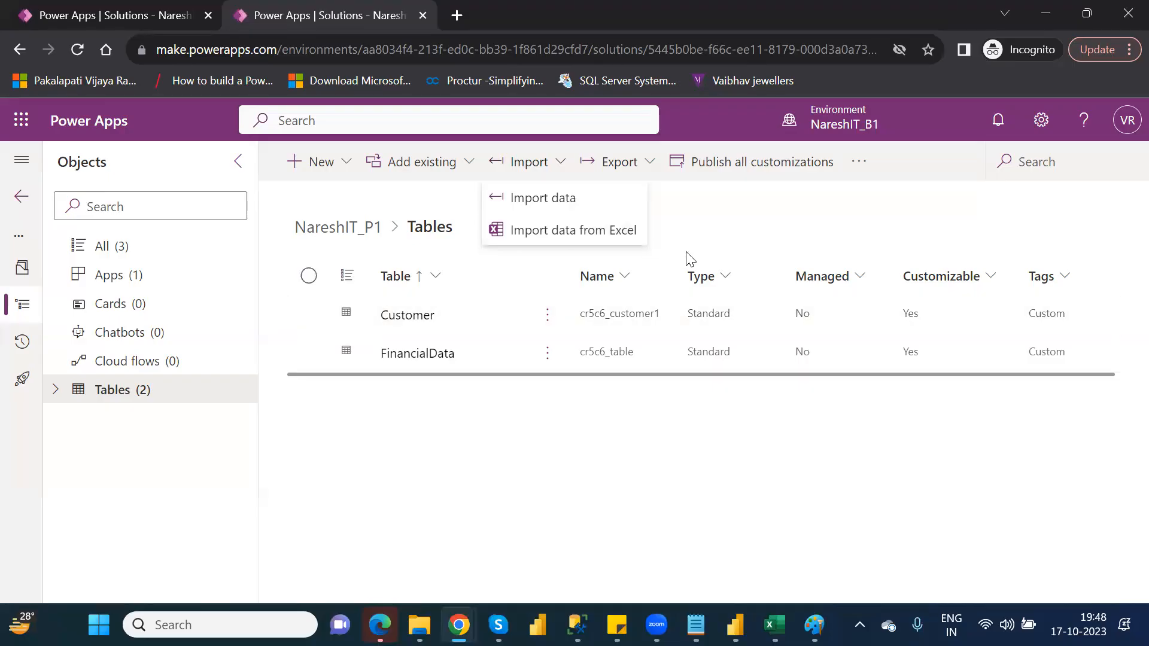
pyautogui.click(730, 218)
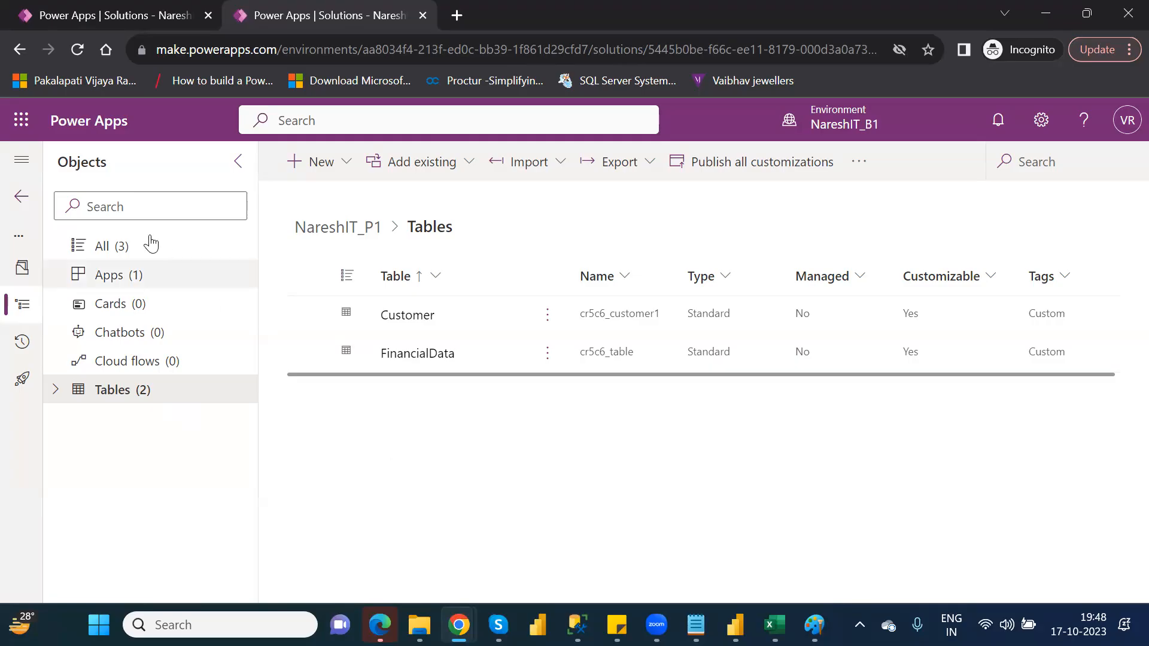
# Return to the solutions list and select the NareshIT_P1 solution.
pyautogui.click(20, 199)
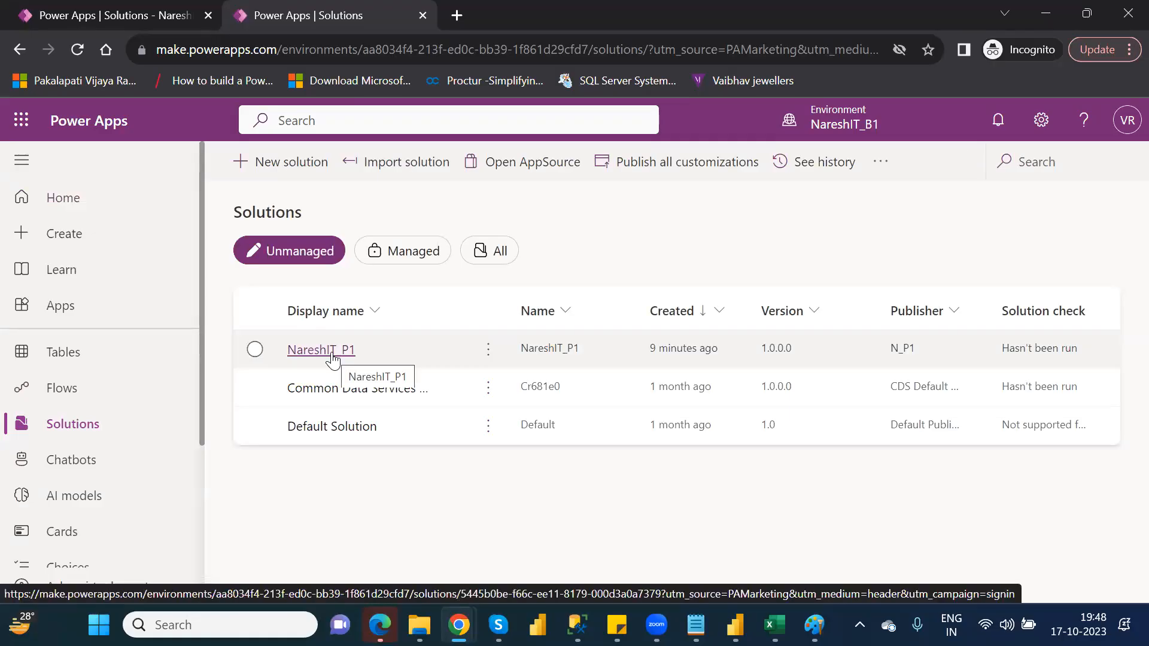
pyautogui.click(255, 350)
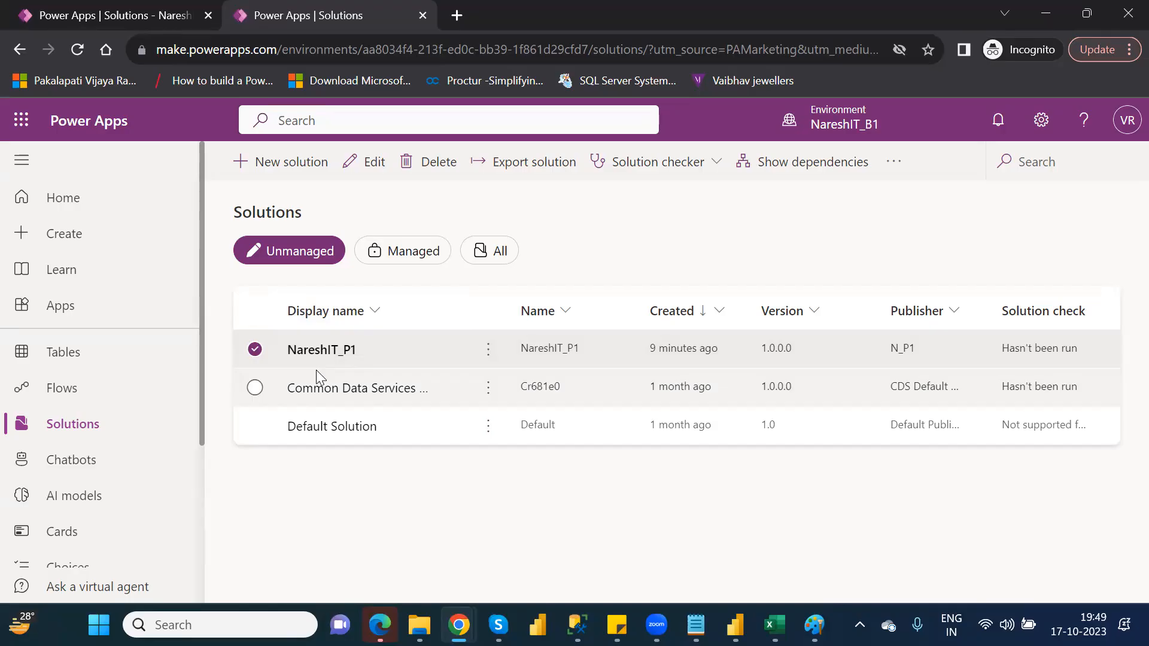
# View the list of available environments and close it without switching.
pyautogui.click(845, 136)
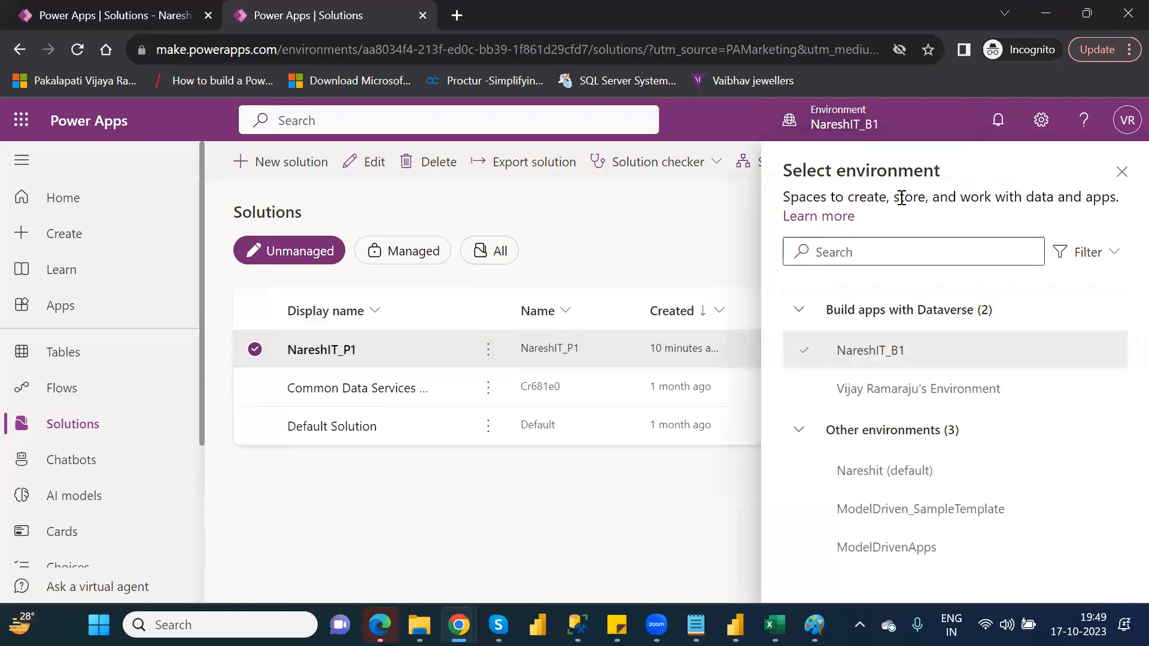
pyautogui.moveTo(893, 399)
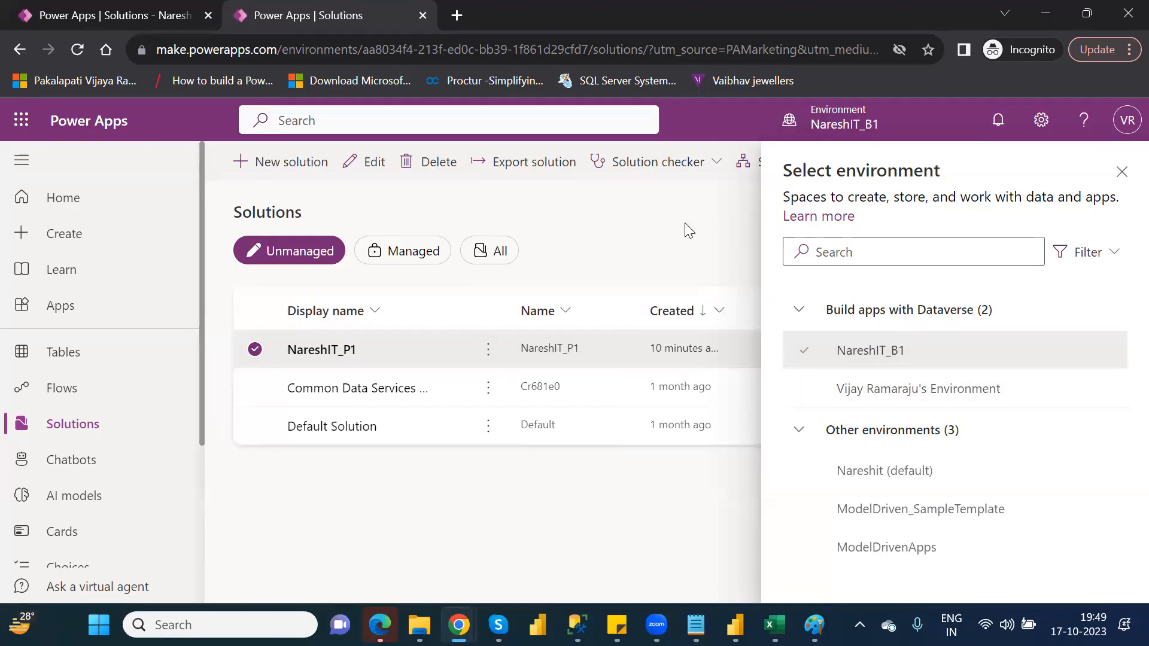
pyautogui.click(1121, 175)
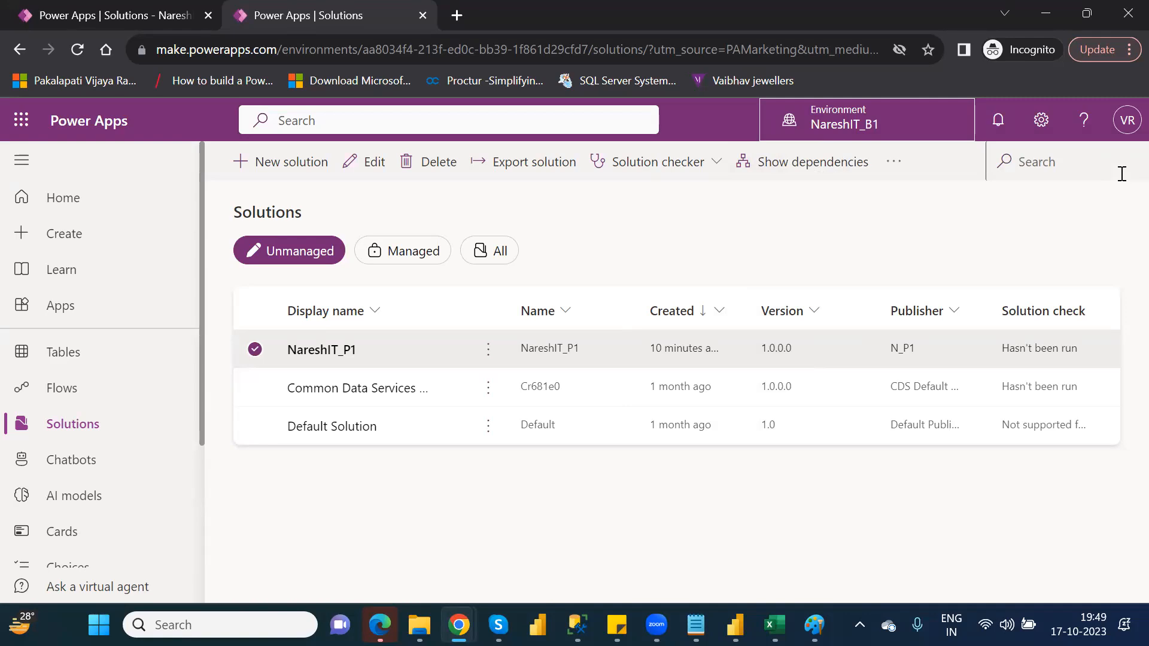
# Export the selected NareshIT_P1 solution as managed with version number 1.0.0.1.
pyautogui.click(523, 163)
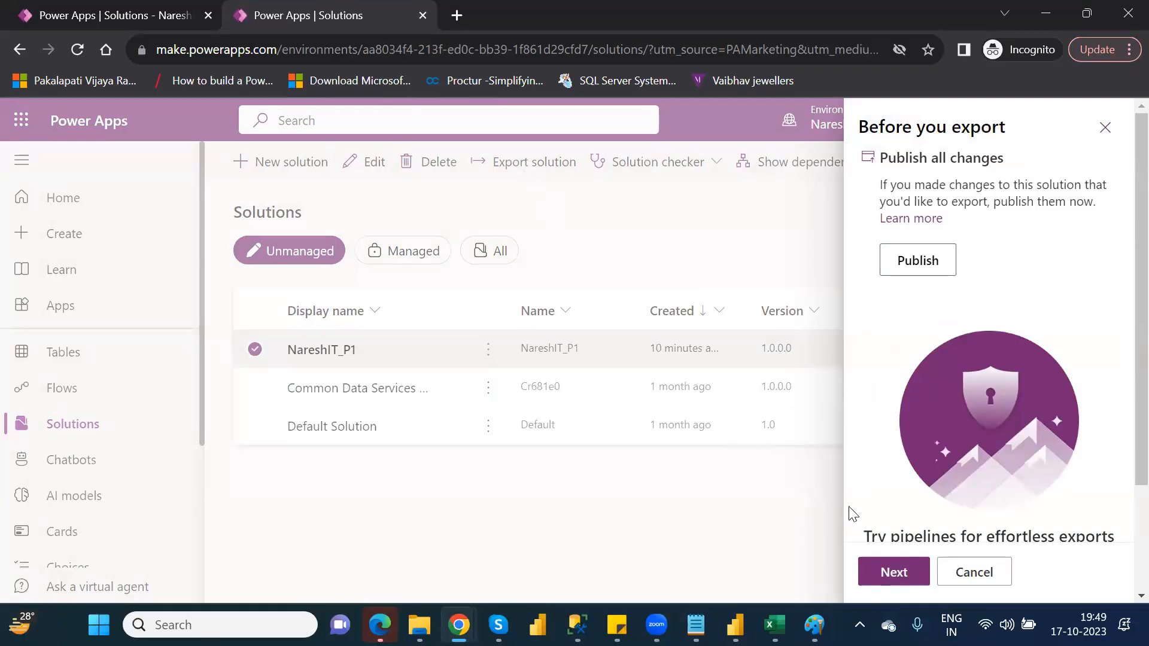
pyautogui.click(894, 573)
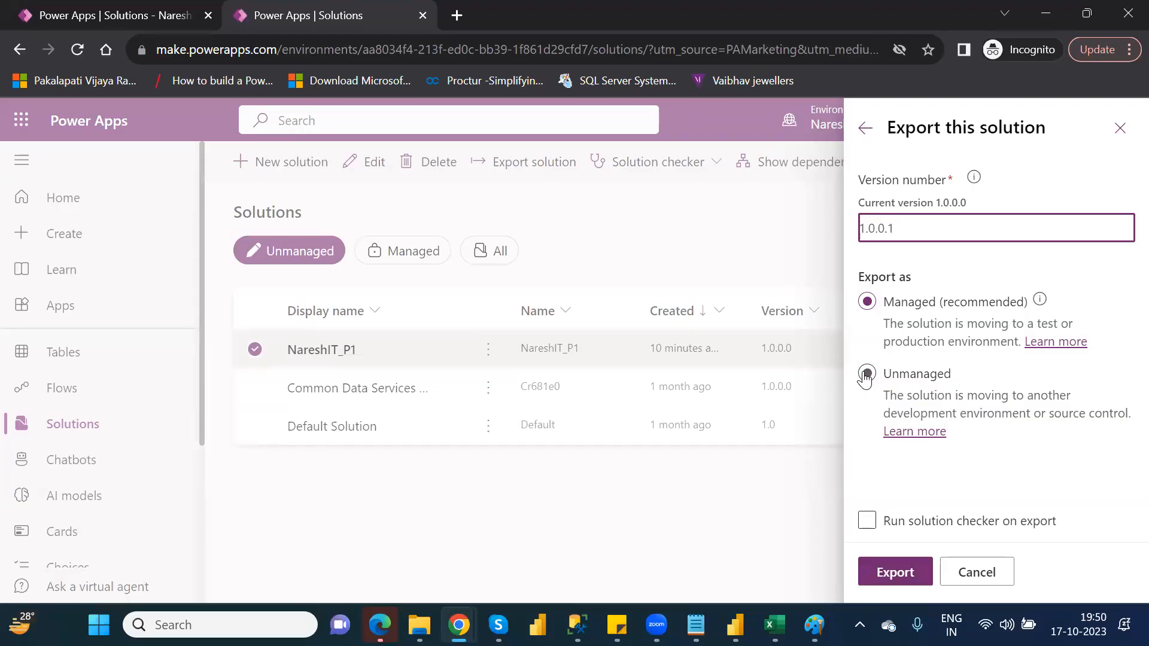
pyautogui.click(896, 573)
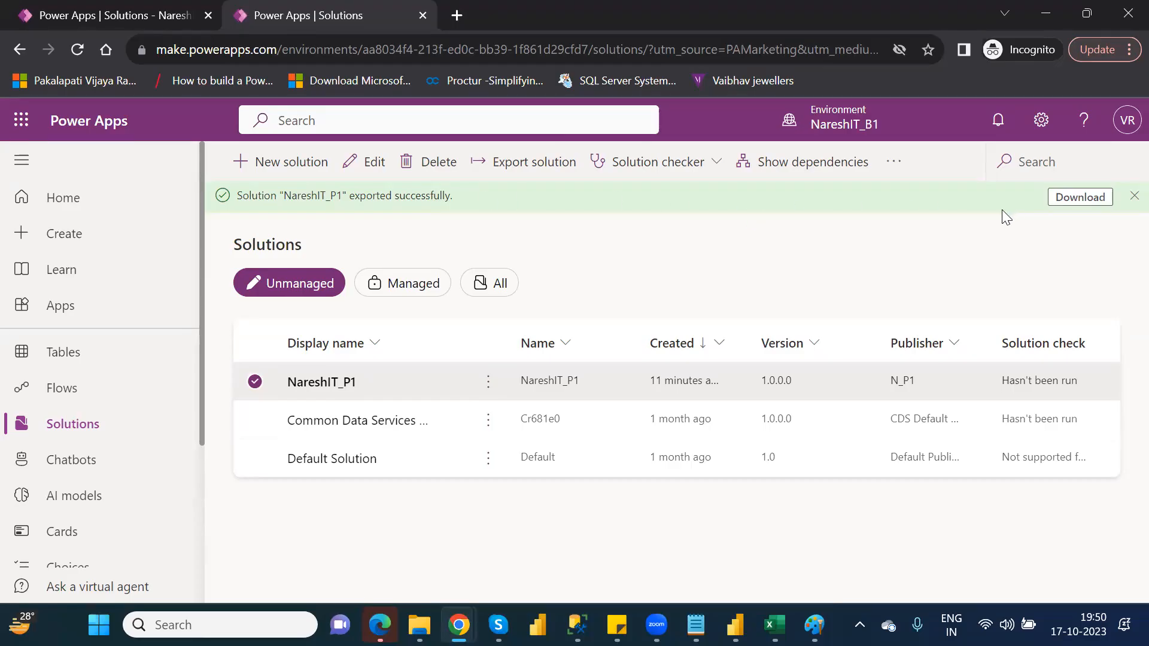
# Download the exported solution to the Downloads folder as NareshIT_P1_1_0_0_1_managed and dismiss the export notification.
pyautogui.click(1078, 203)
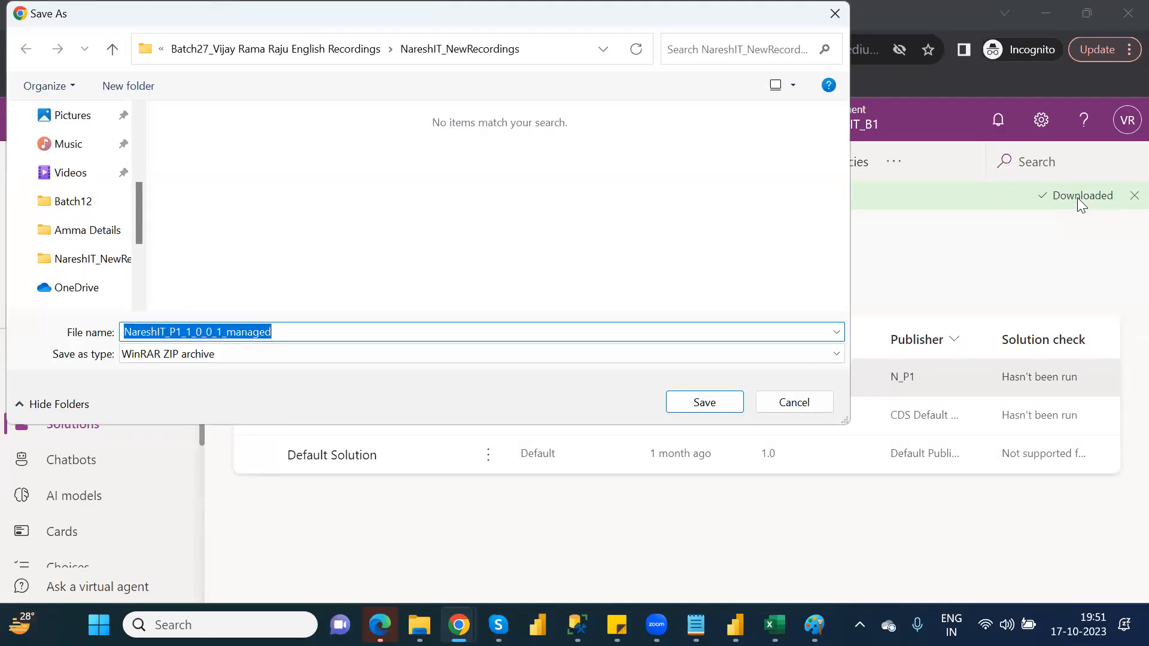
pyautogui.click(123, 178)
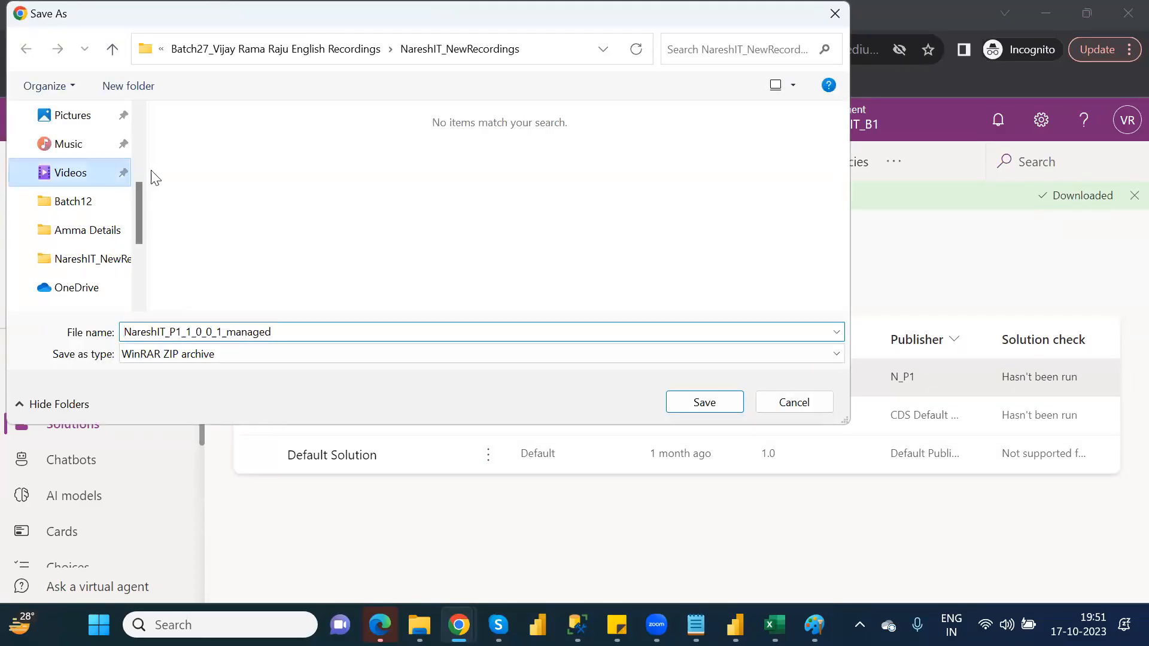
pyautogui.click(141, 147)
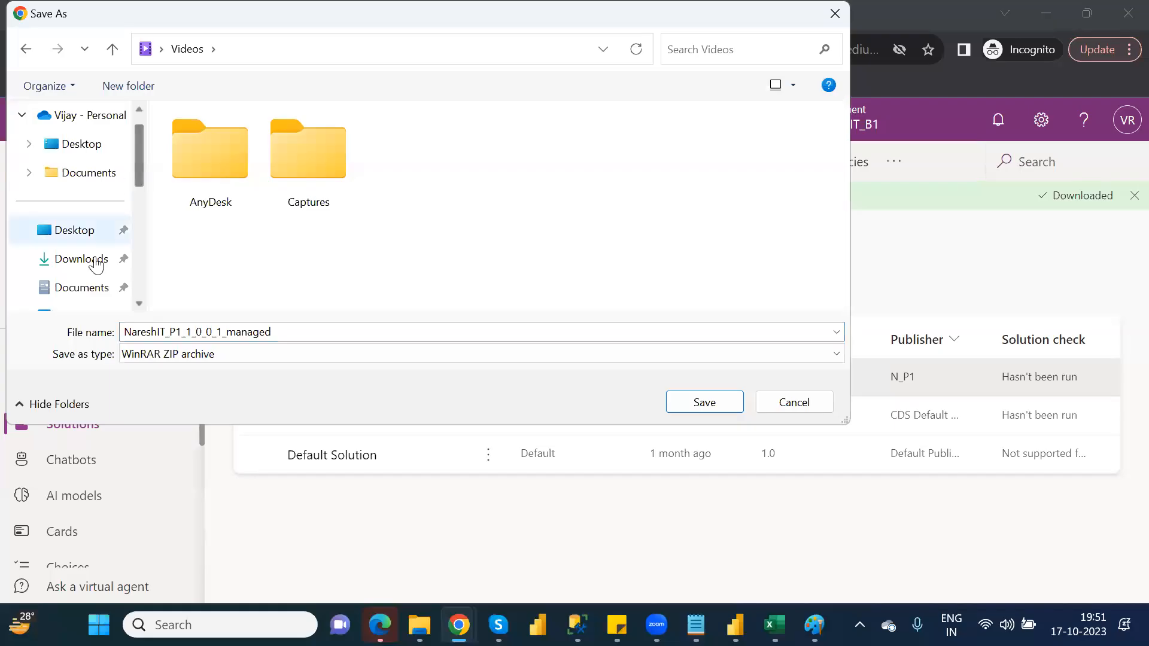
pyautogui.click(92, 265)
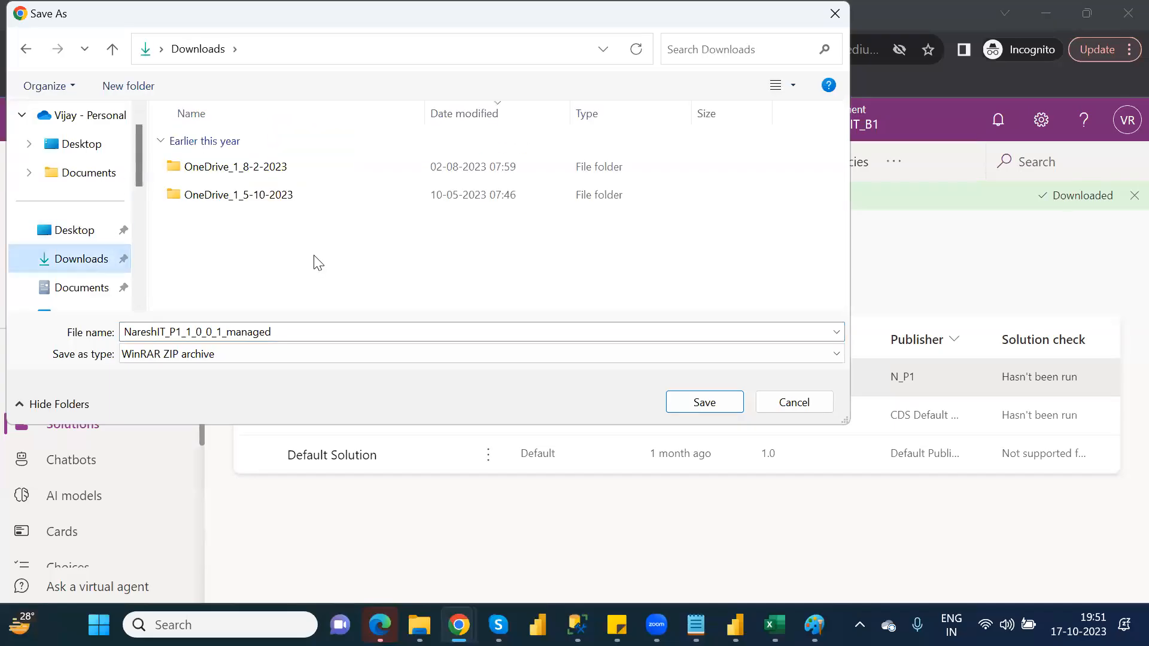
pyautogui.click(711, 407)
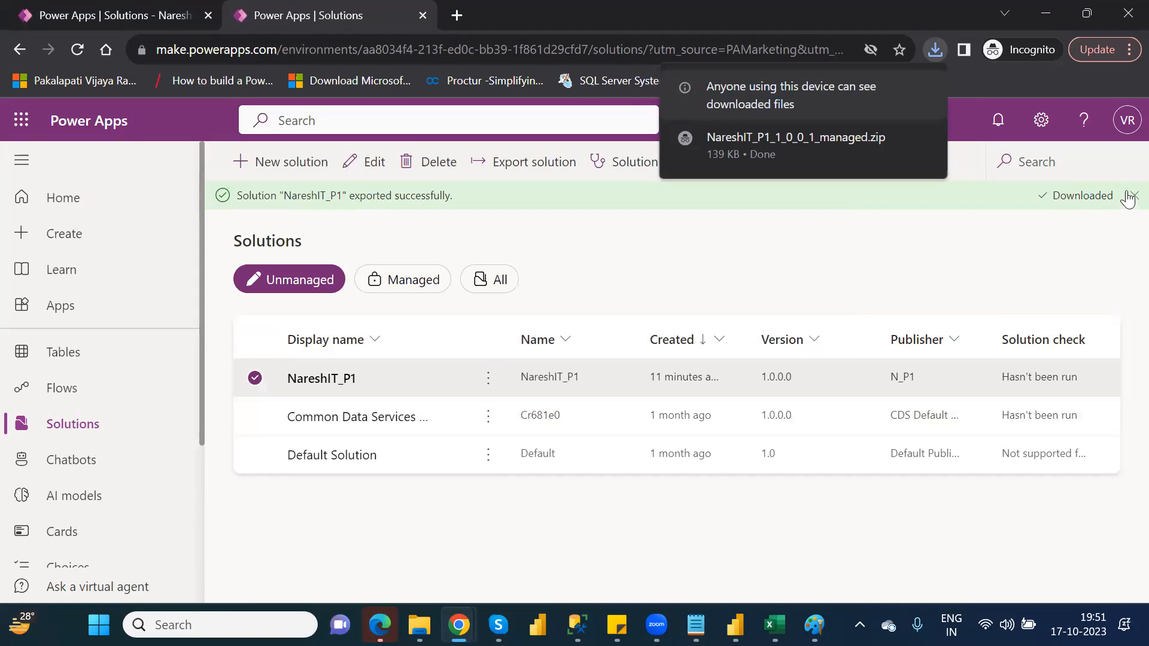
pyautogui.click(1128, 197)
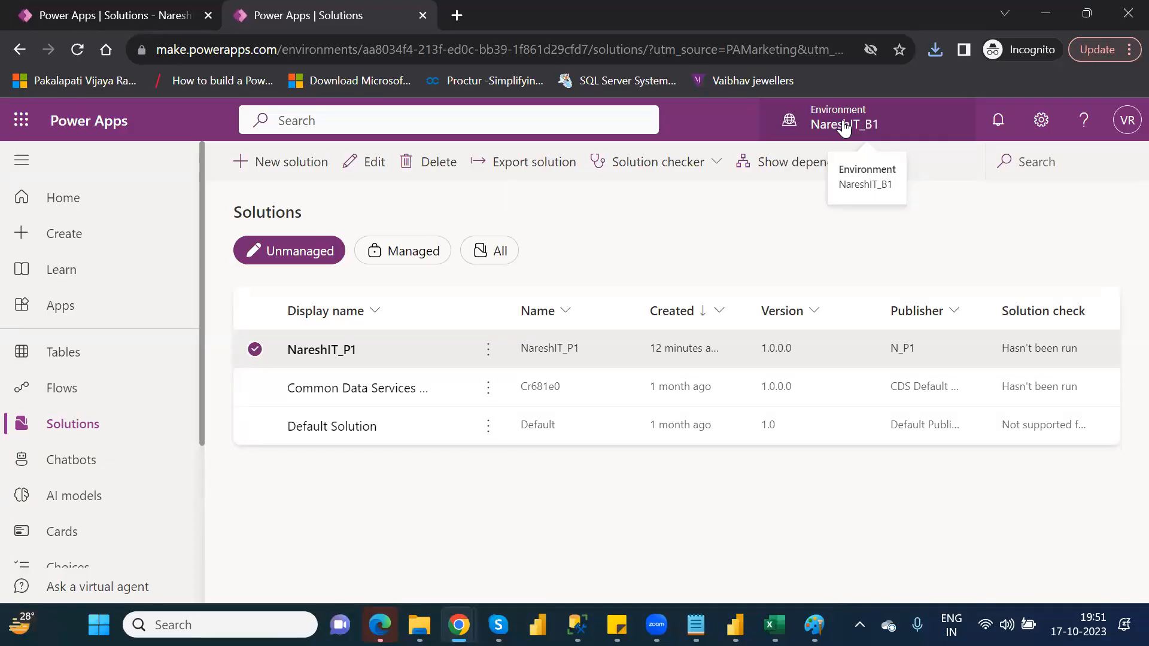
# Switch to the other Dataverse environment and try to import the solution file NareshIT_P1_1_0_0_1_managed from the Downloads folder.
pyautogui.click(843, 125)
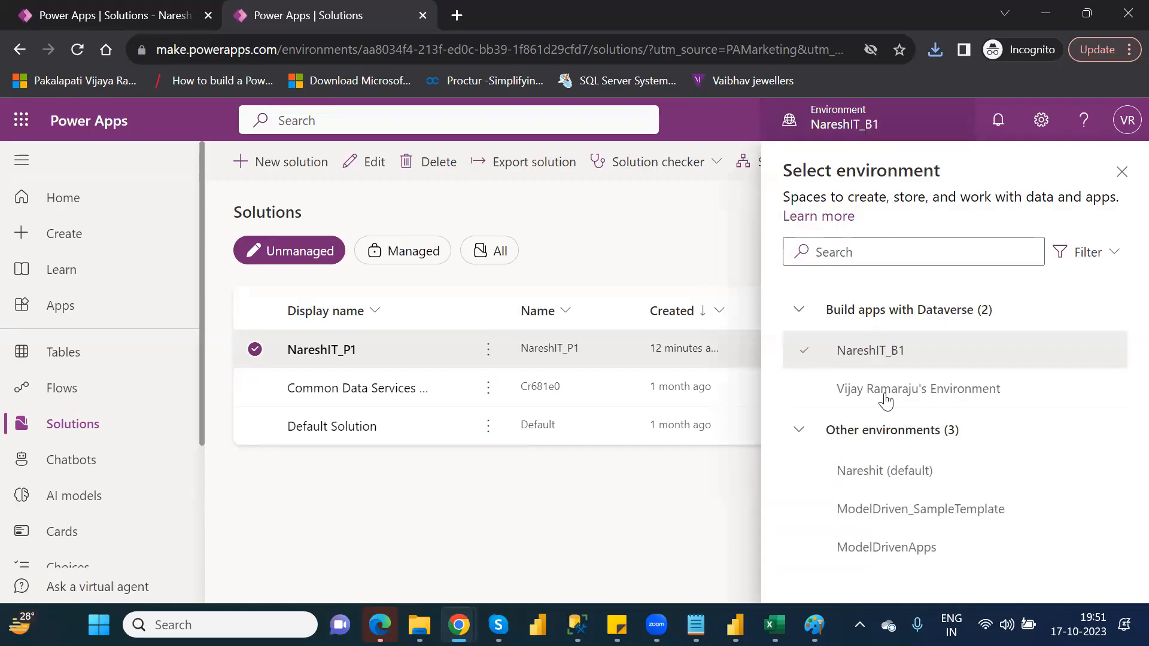
pyautogui.click(907, 397)
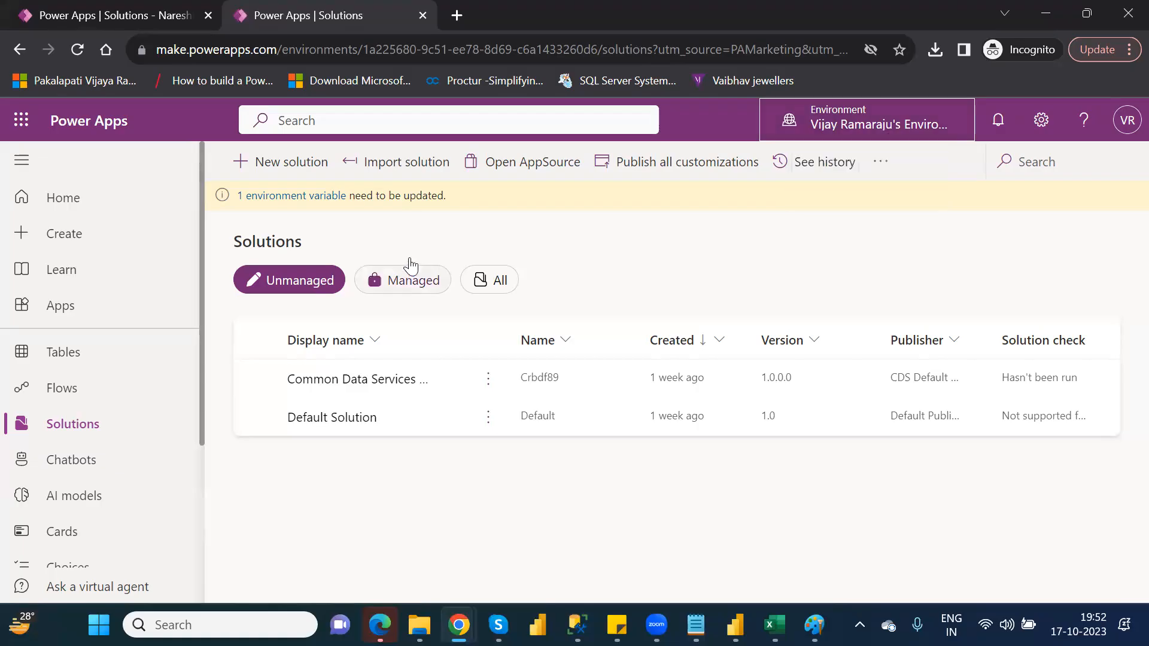
pyautogui.click(392, 172)
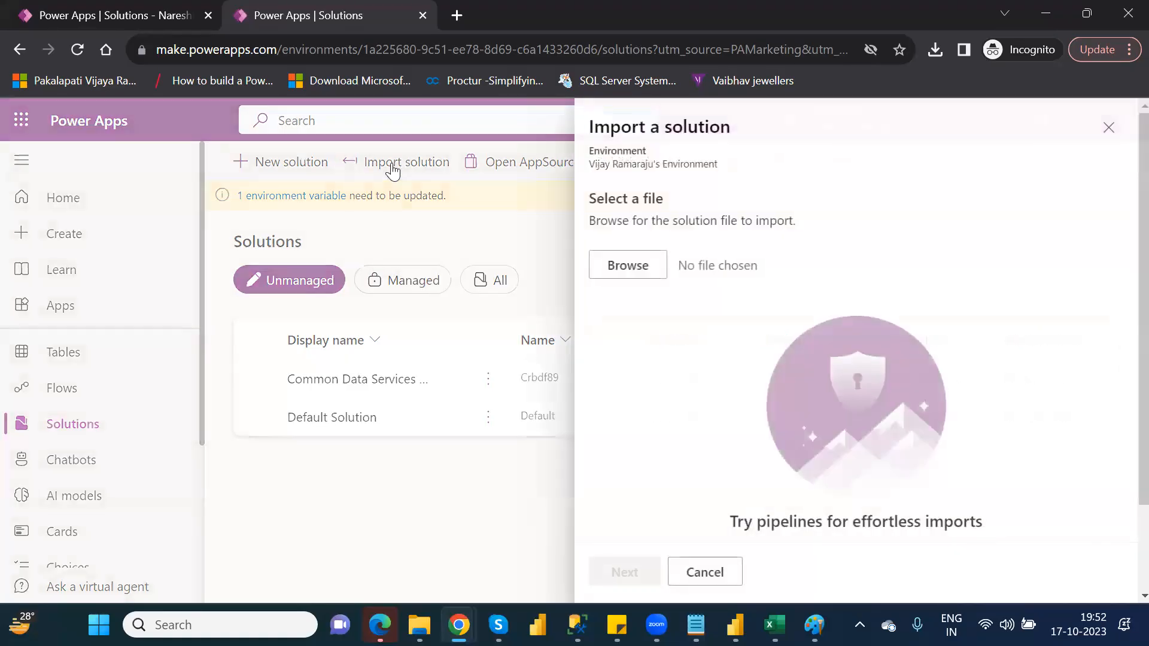
pyautogui.click(628, 265)
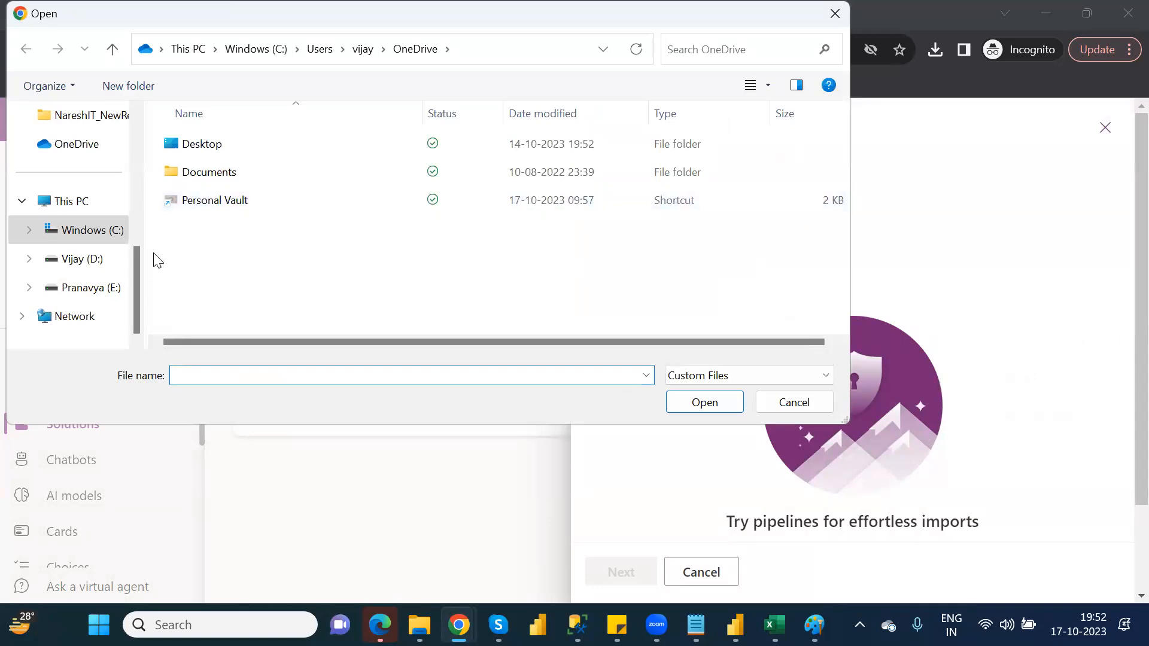
pyautogui.moveTo(135, 282); pyautogui.dragTo(140, 163)
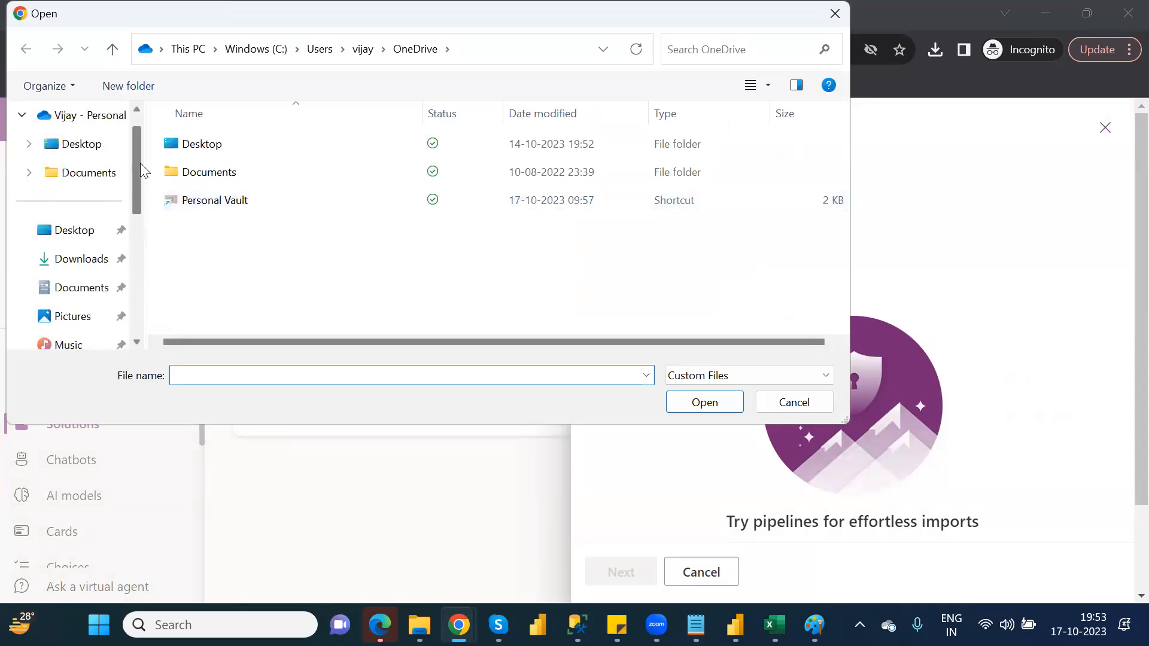
pyautogui.click(83, 260)
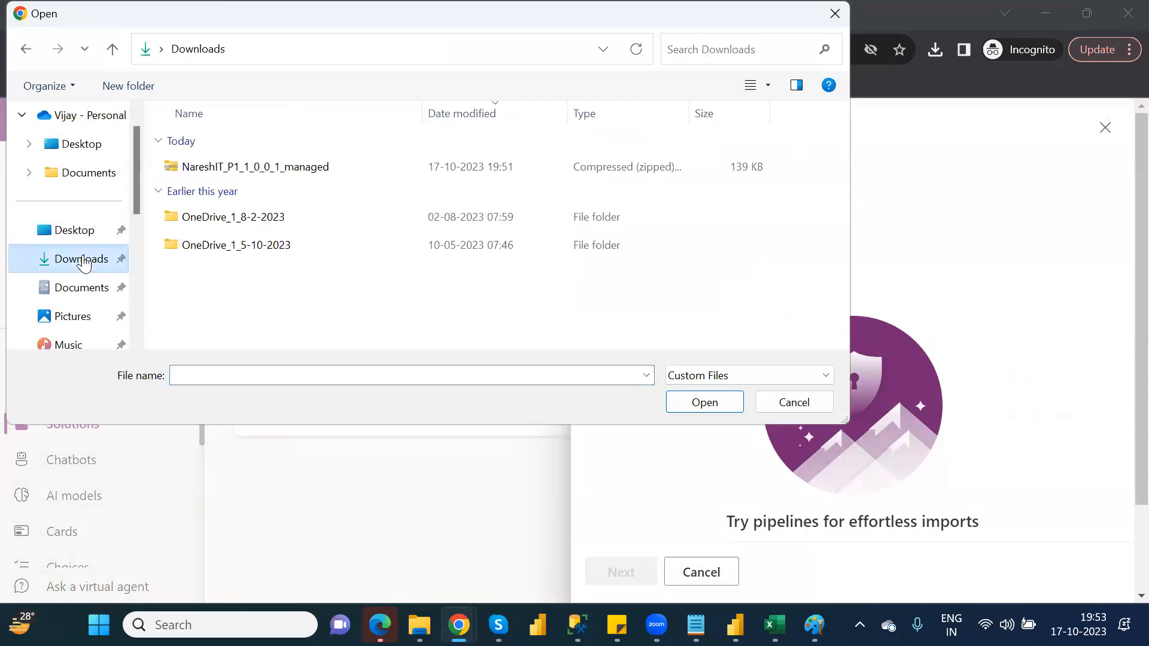
pyautogui.doubleClick(234, 169)
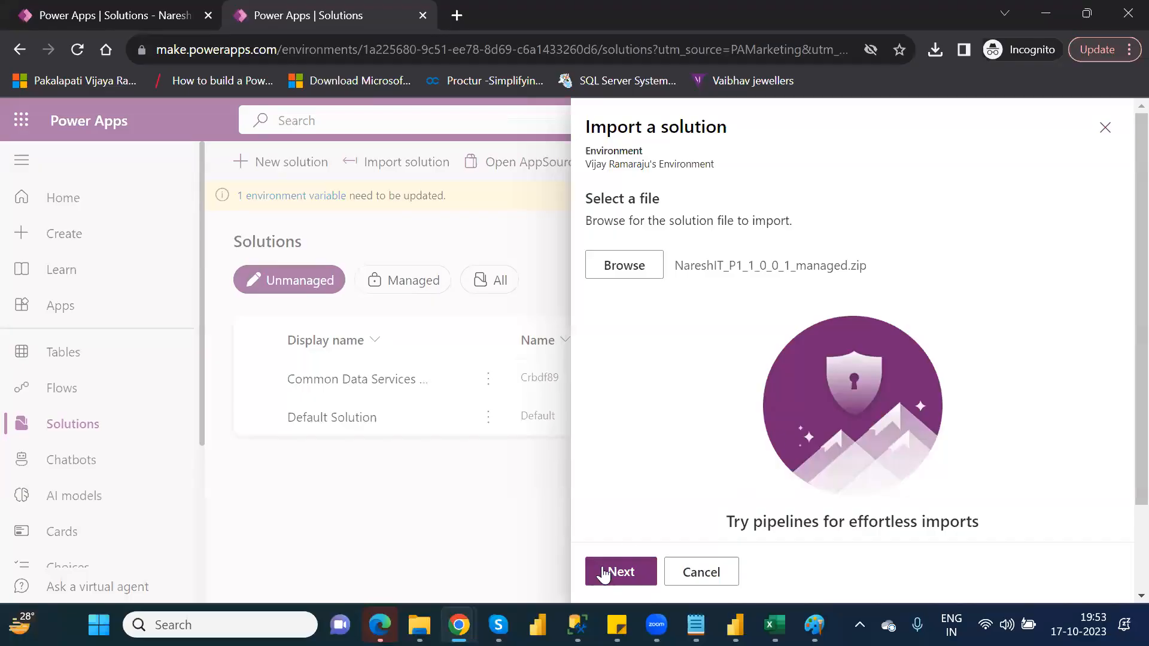
pyautogui.click(605, 573)
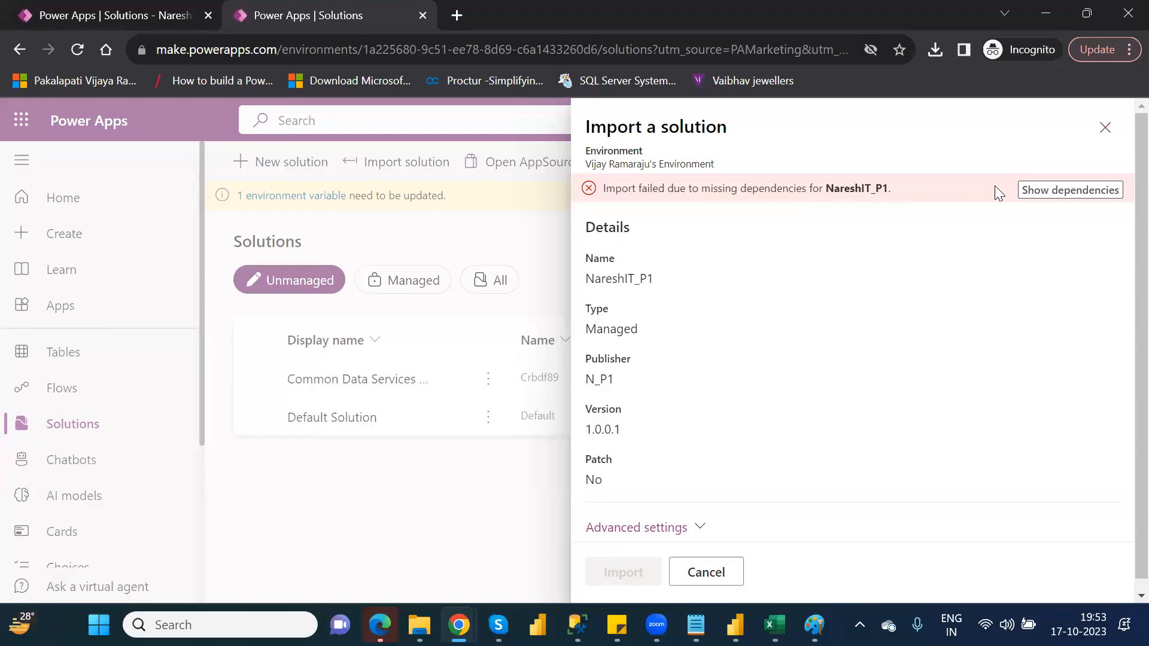
# Show the missing dependencies of NareshIT_P1, save their list as log.txt in the Downloads folder, and close the import.
pyautogui.click(1041, 196)
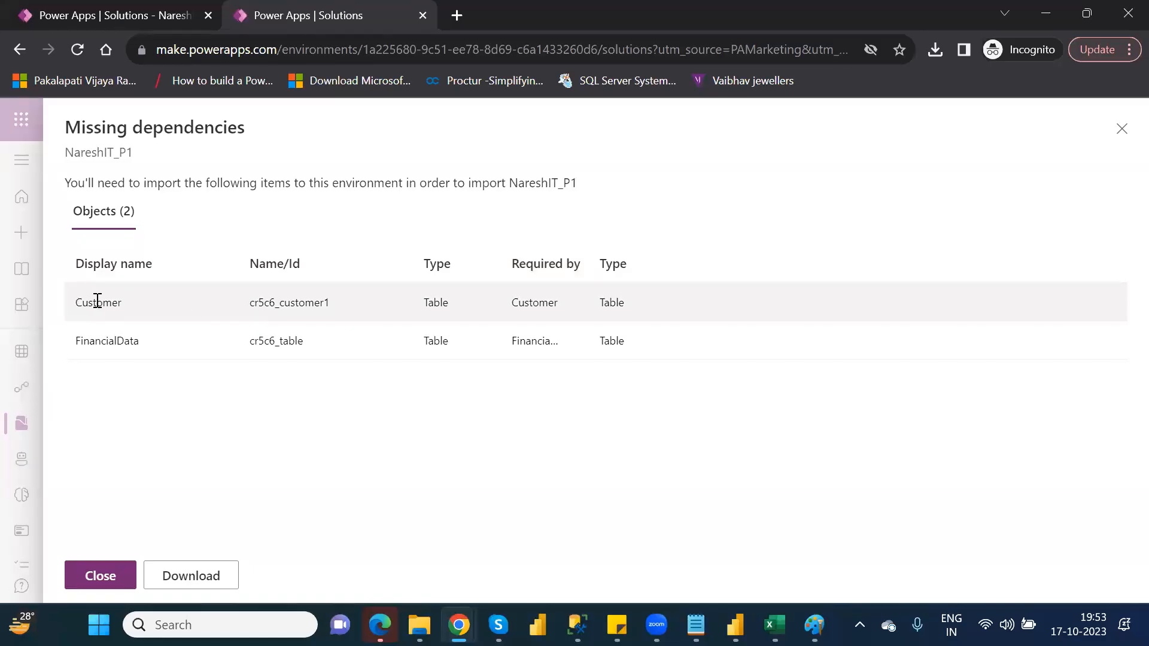
pyautogui.click(201, 578)
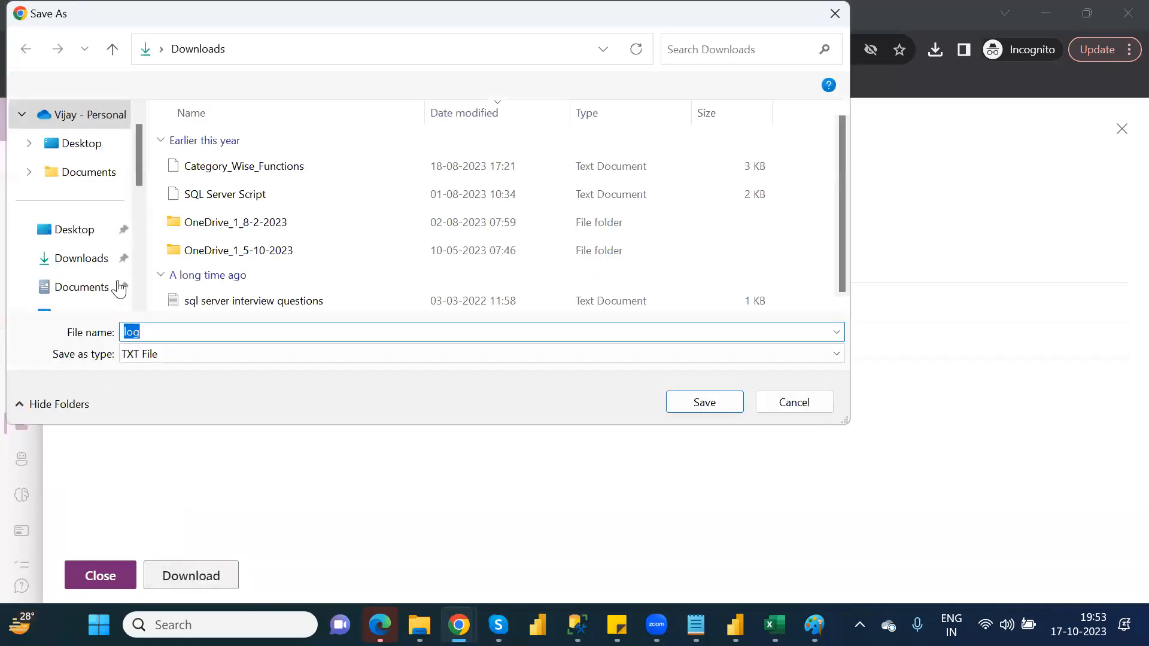
pyautogui.click(87, 258)
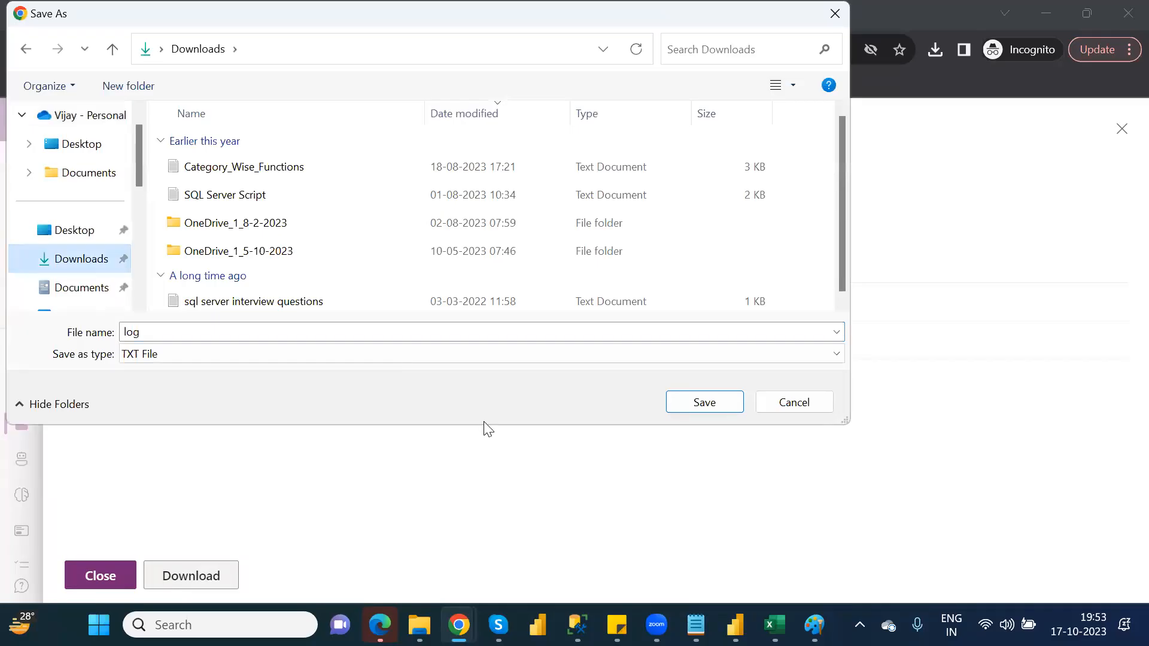
pyautogui.click(705, 402)
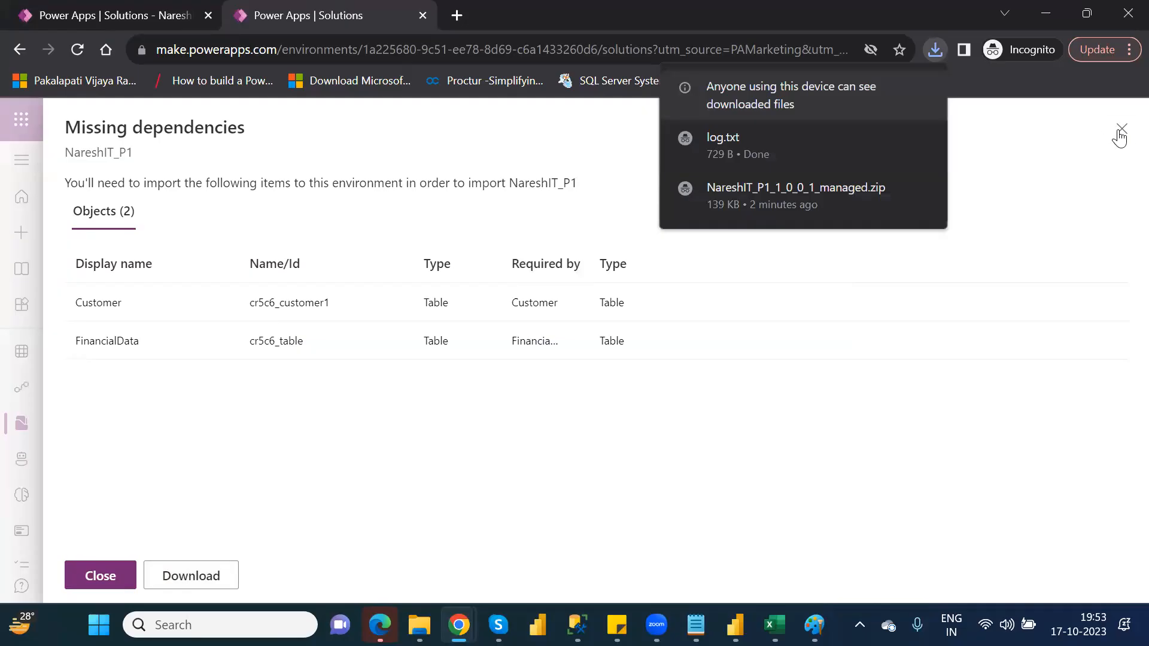
pyautogui.click(102, 578)
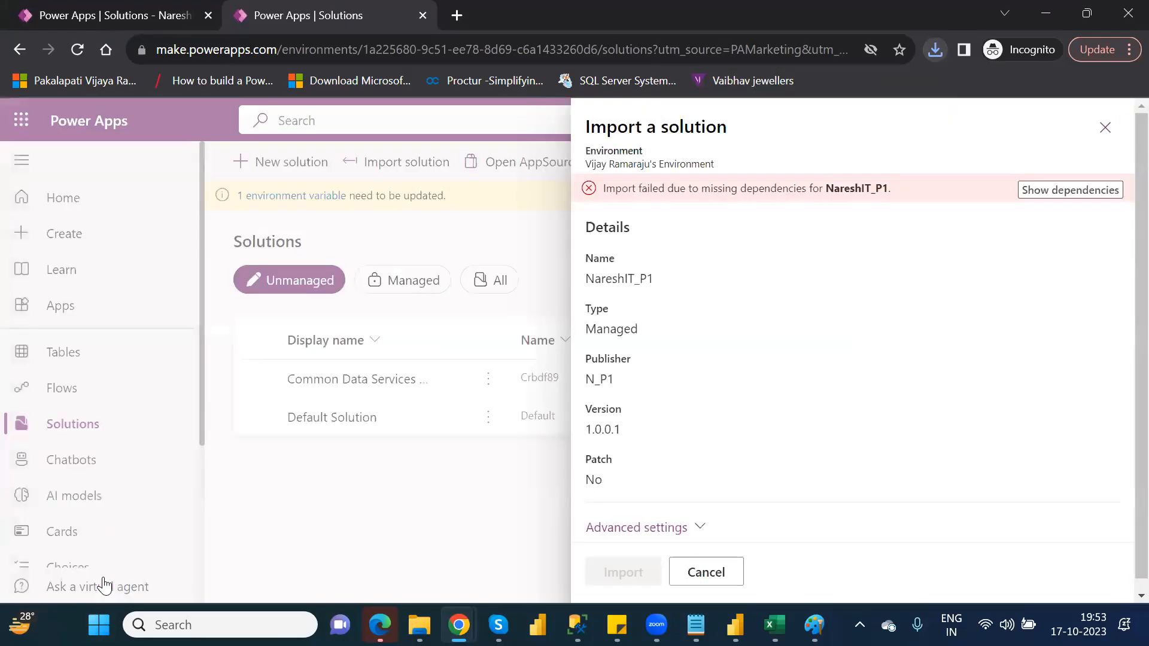
pyautogui.click(1106, 132)
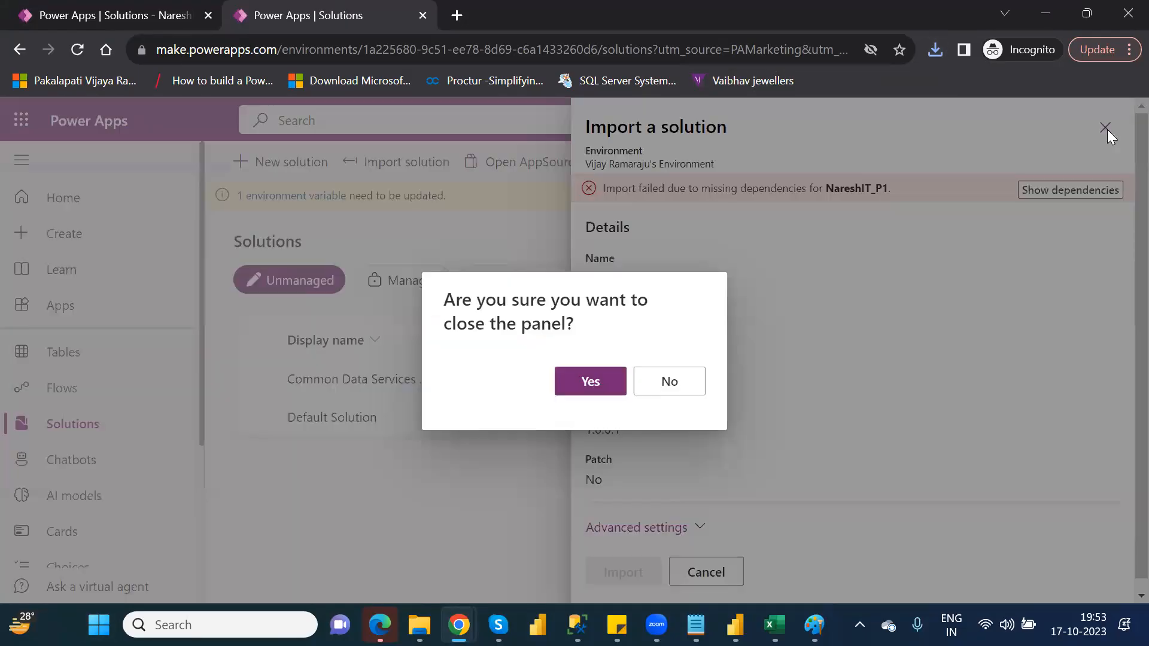
pyautogui.click(613, 389)
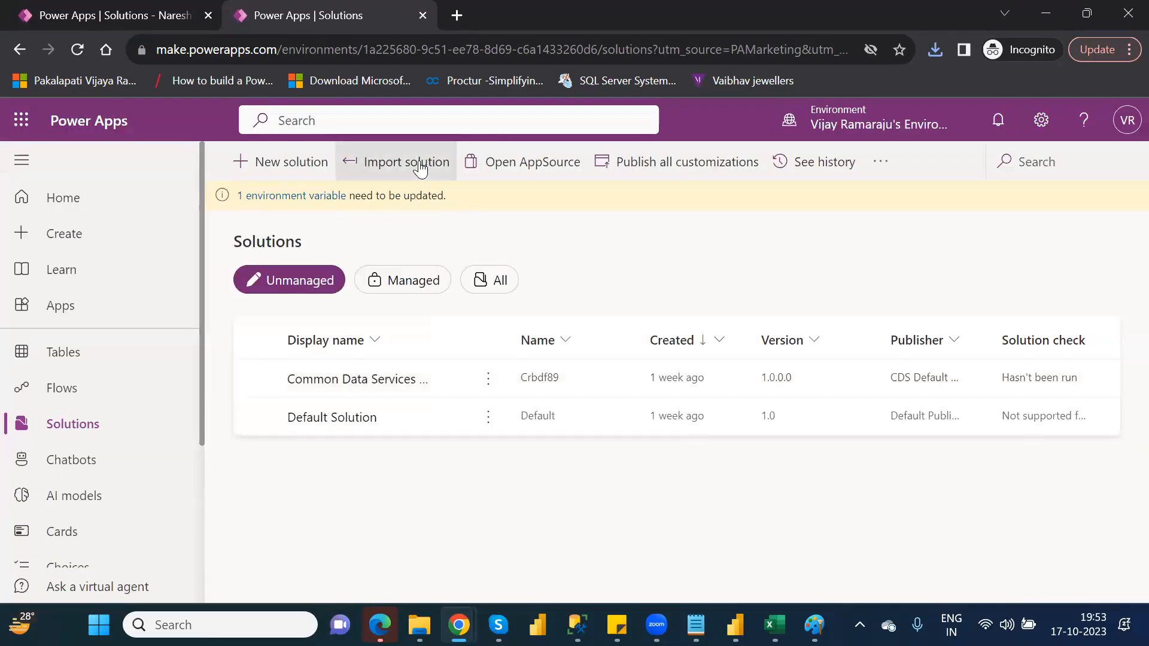
# Try again to import NareshIT_P1_1_0_0_1_managed, check its missing dependencies, and close the import.
pyautogui.click(420, 169)
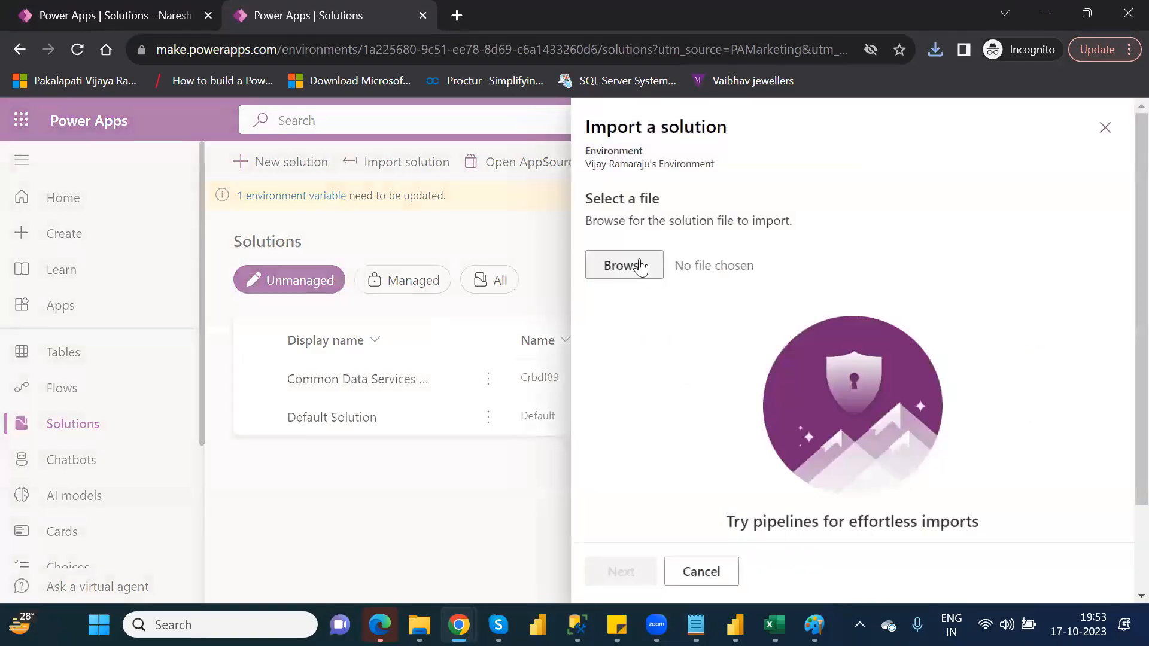
pyautogui.click(639, 261)
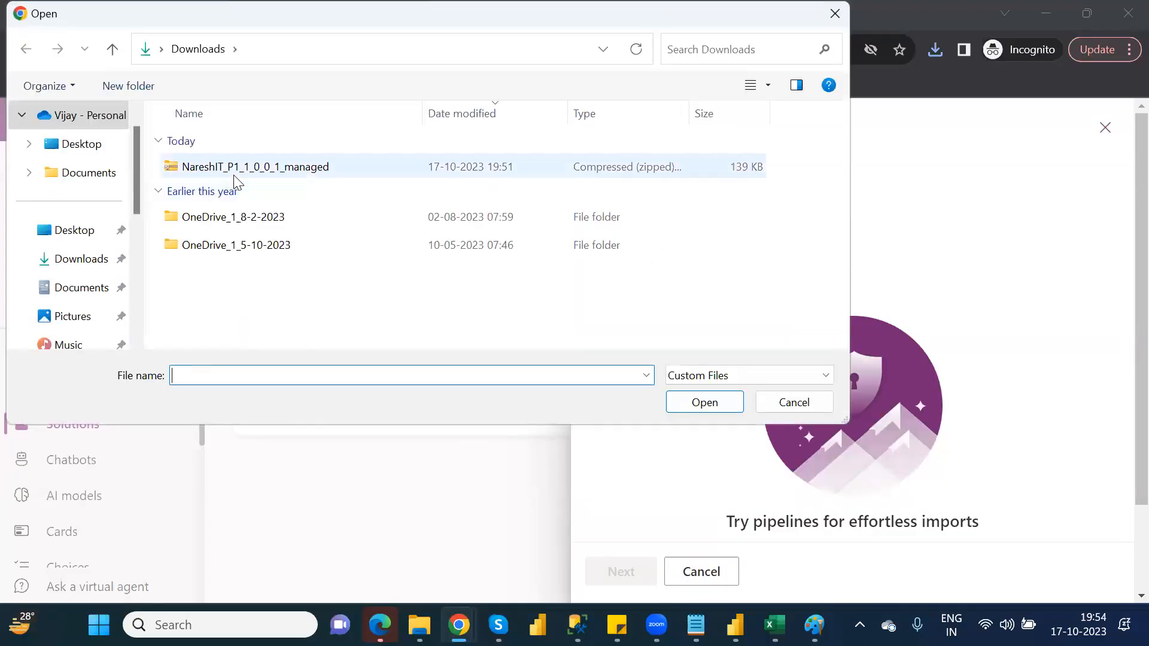
pyautogui.click(240, 166)
pyautogui.doubleClick(240, 167)
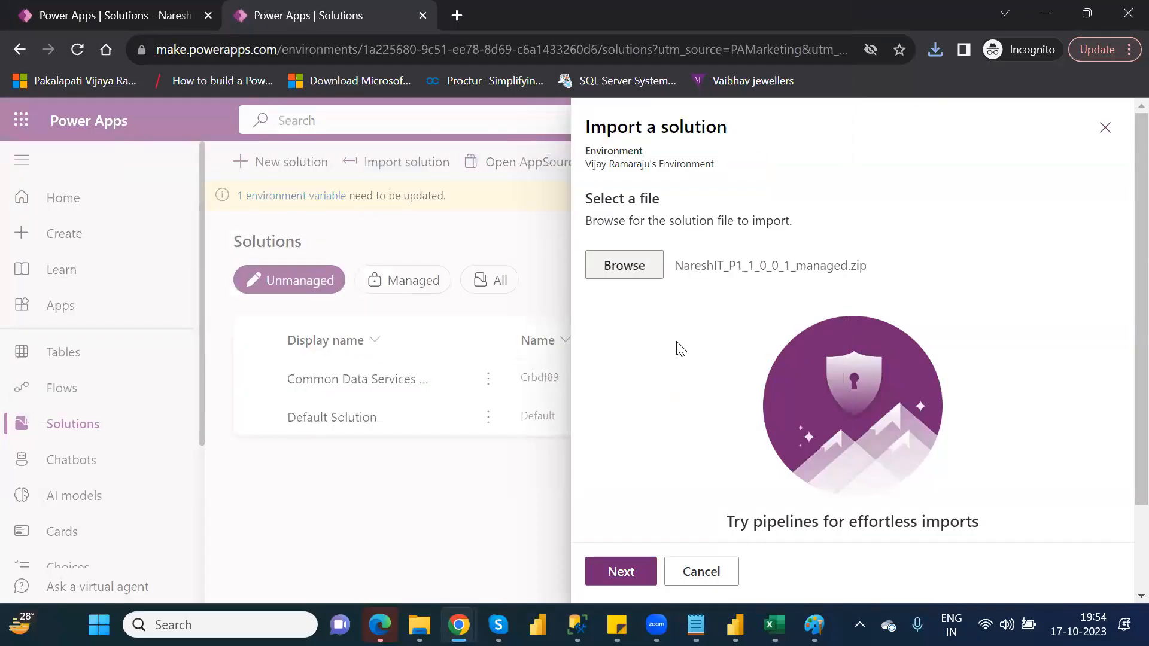
pyautogui.click(620, 572)
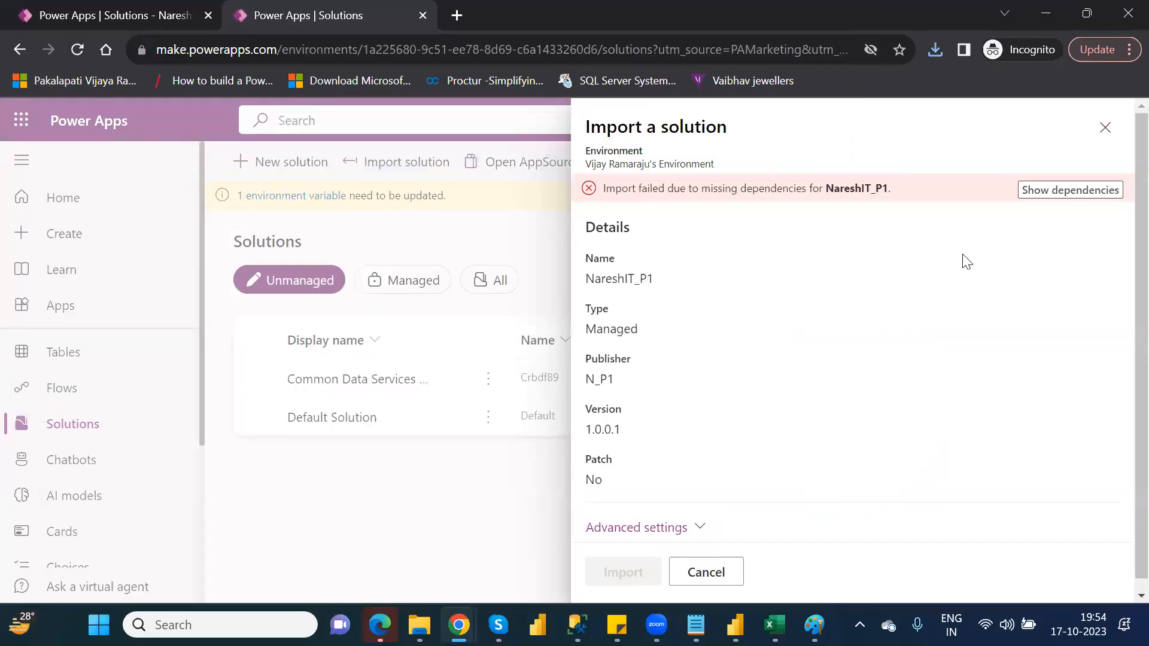
pyautogui.click(1053, 191)
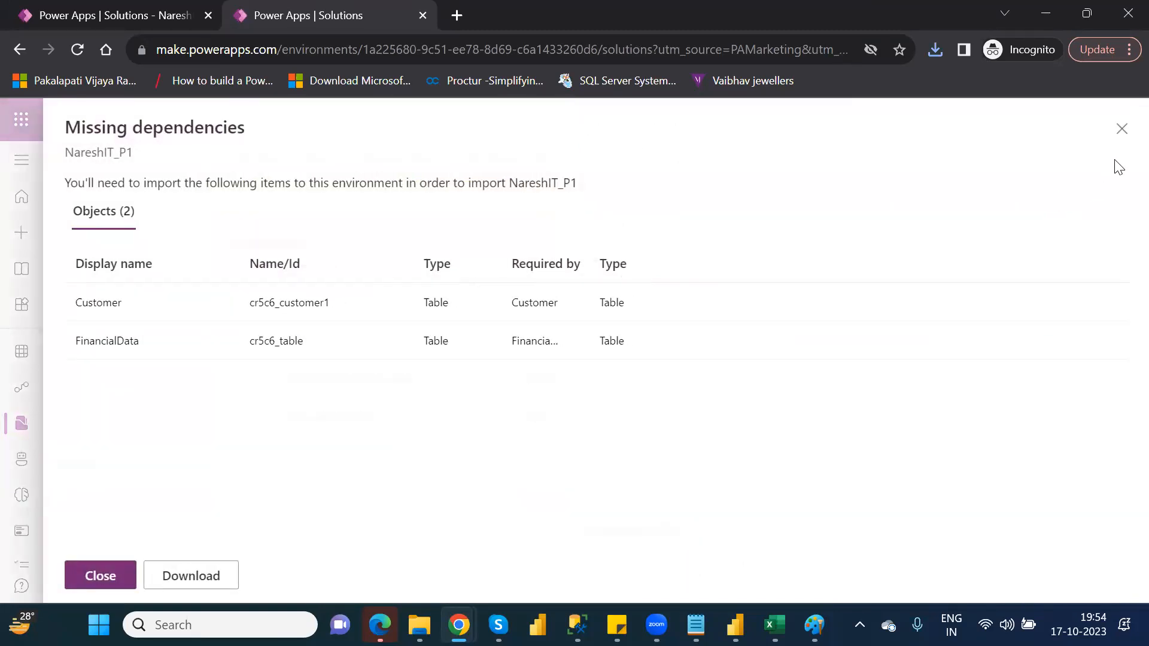
pyautogui.click(1121, 129)
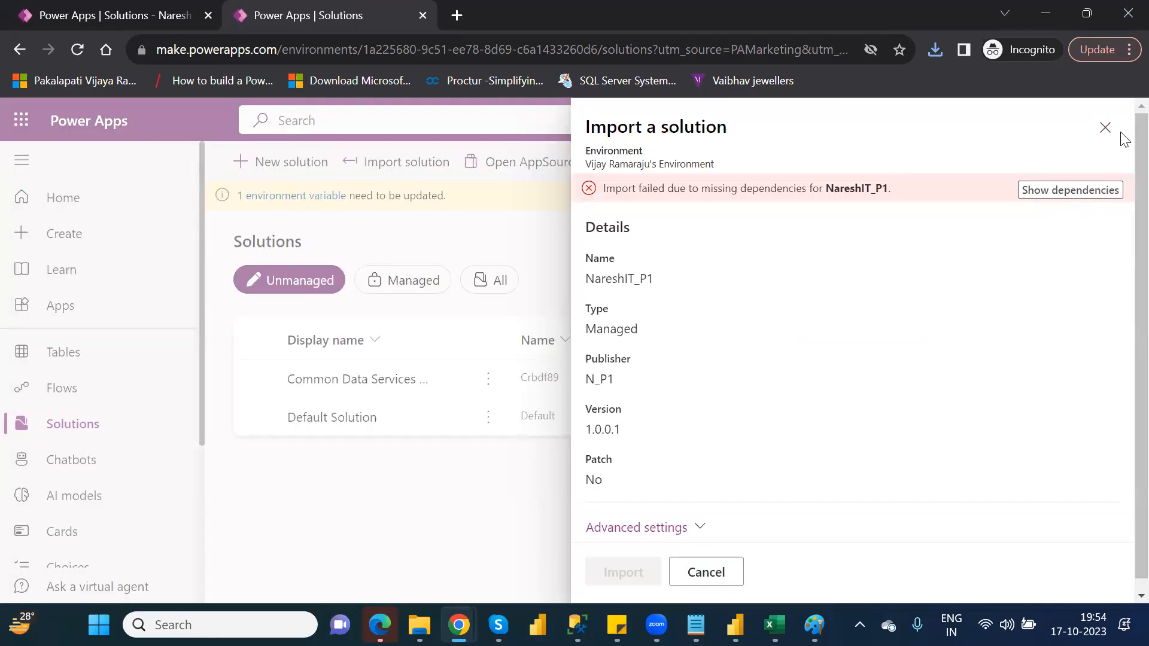
pyautogui.click(1112, 128)
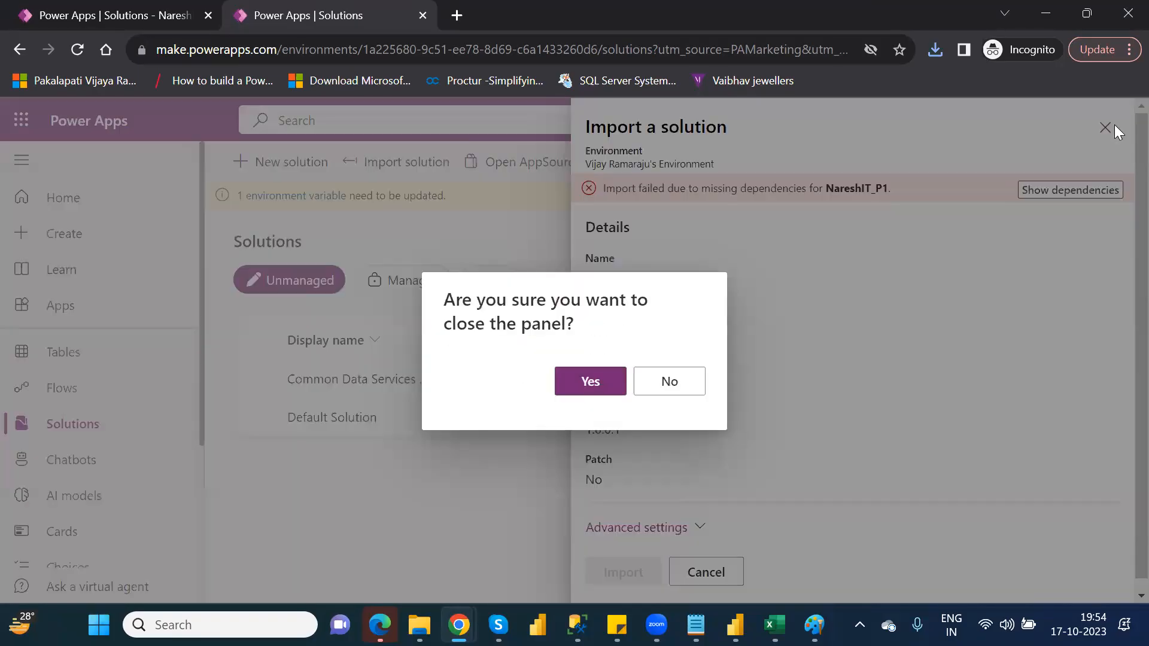
pyautogui.click(582, 383)
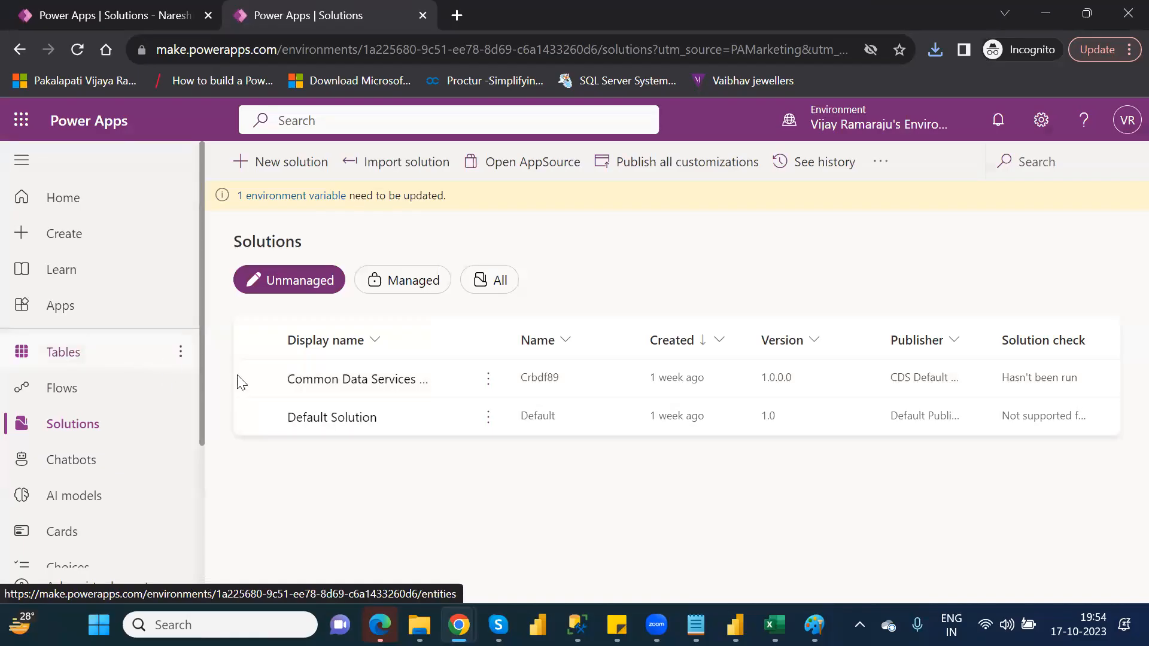
# Try to import log.txt from the Downloads folder as a solution by listing all file types, and cancel the import.
pyautogui.click(419, 165)
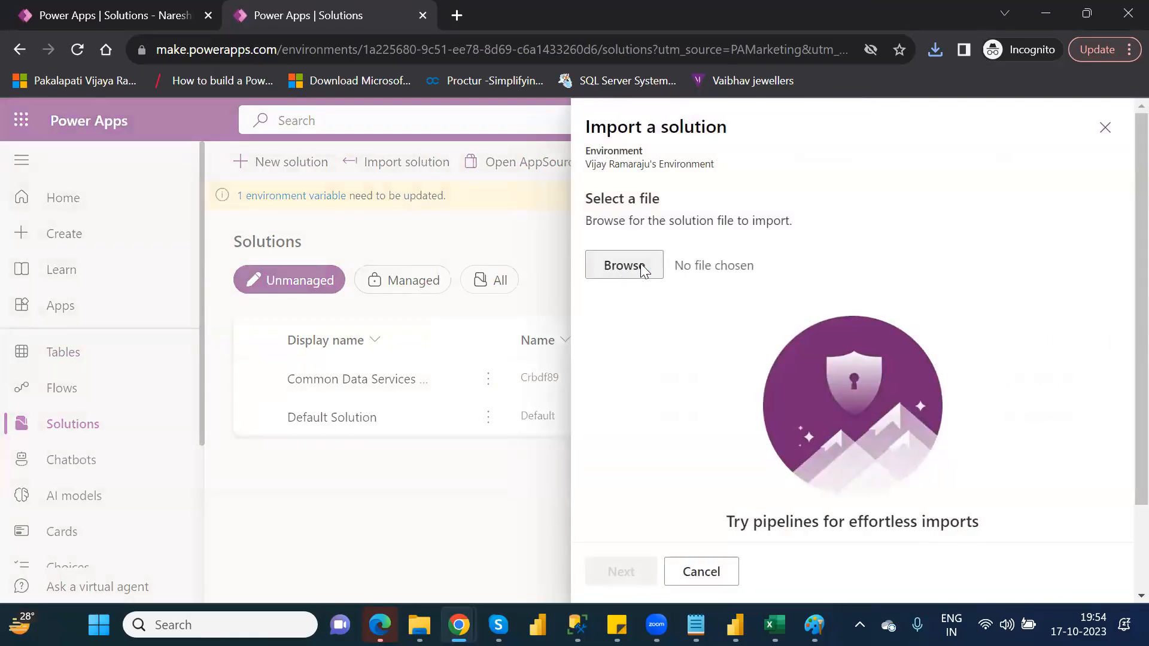
pyautogui.click(642, 270)
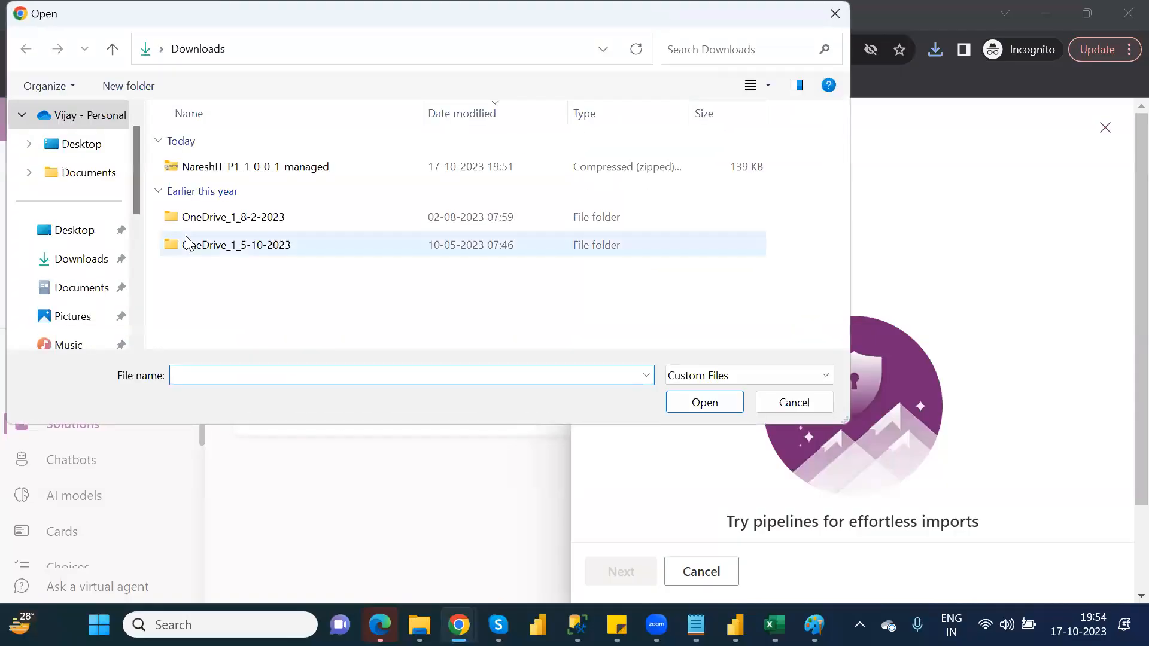
pyautogui.click(760, 374)
pyautogui.click(716, 410)
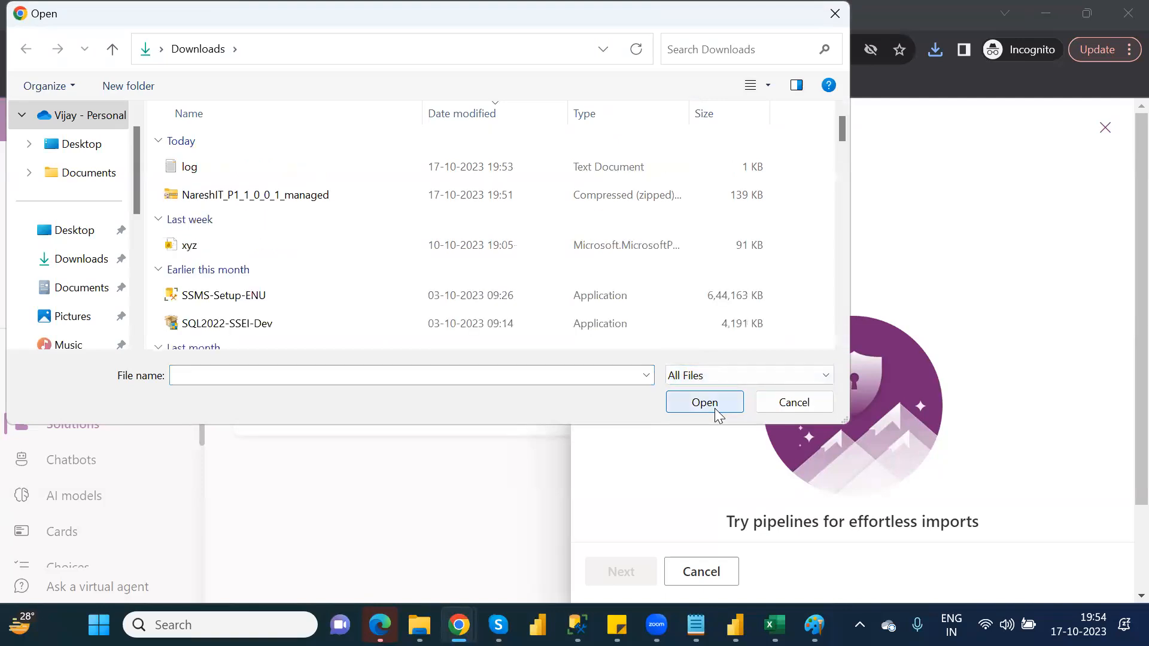
pyautogui.doubleClick(226, 170)
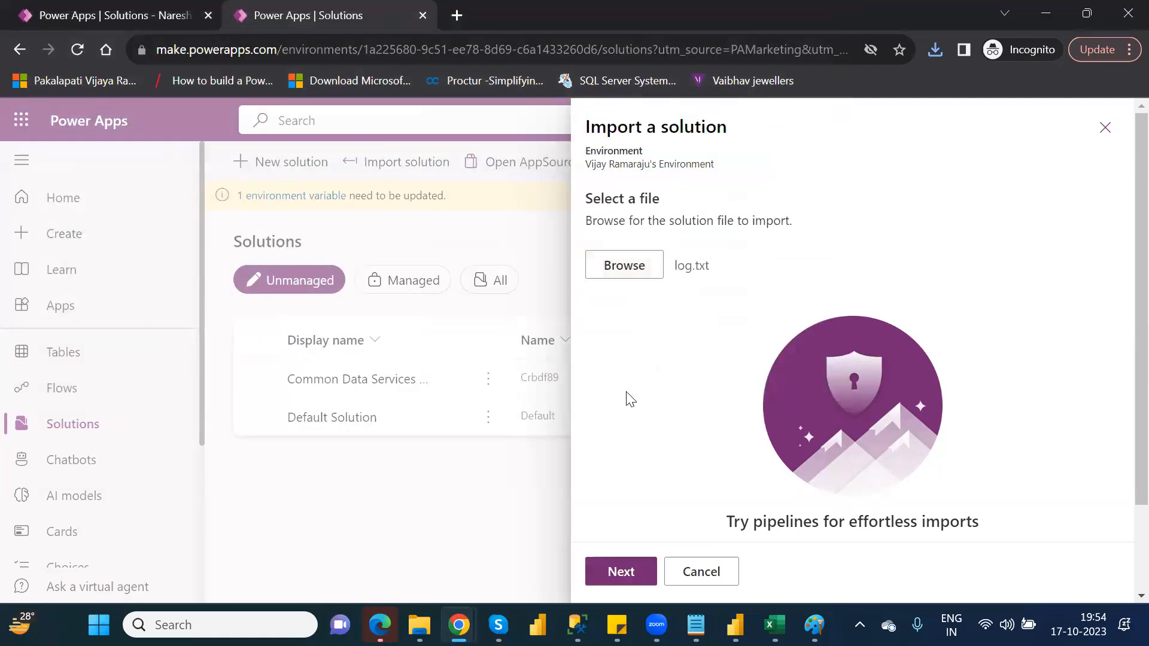
pyautogui.click(628, 573)
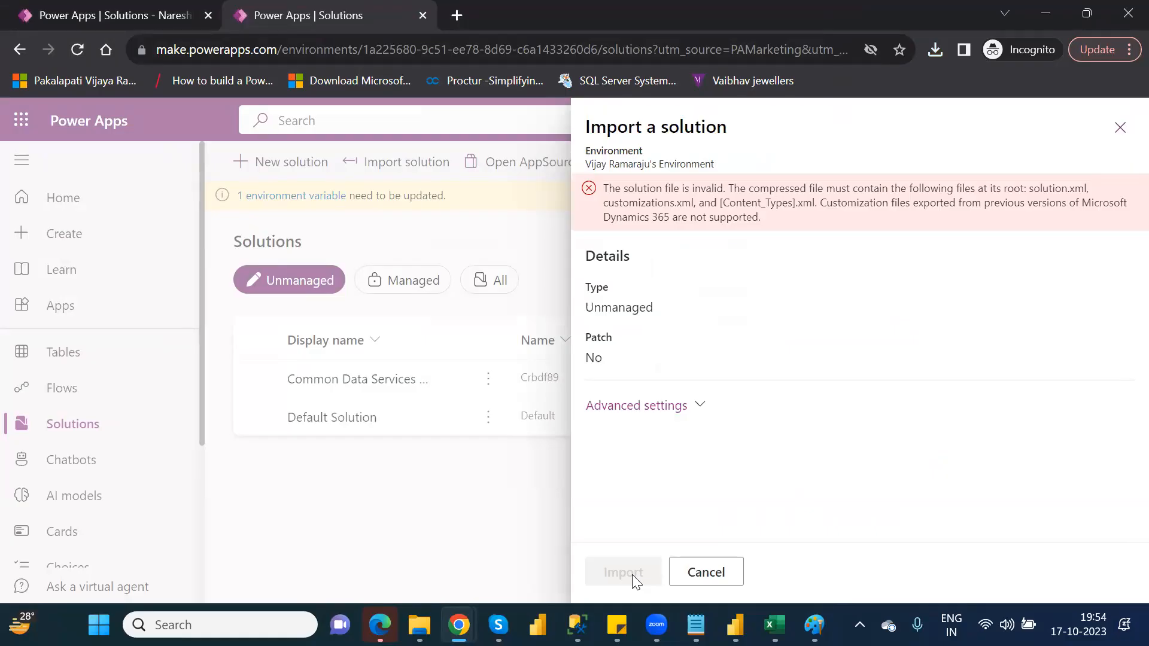
pyautogui.click(704, 580)
pyautogui.click(591, 383)
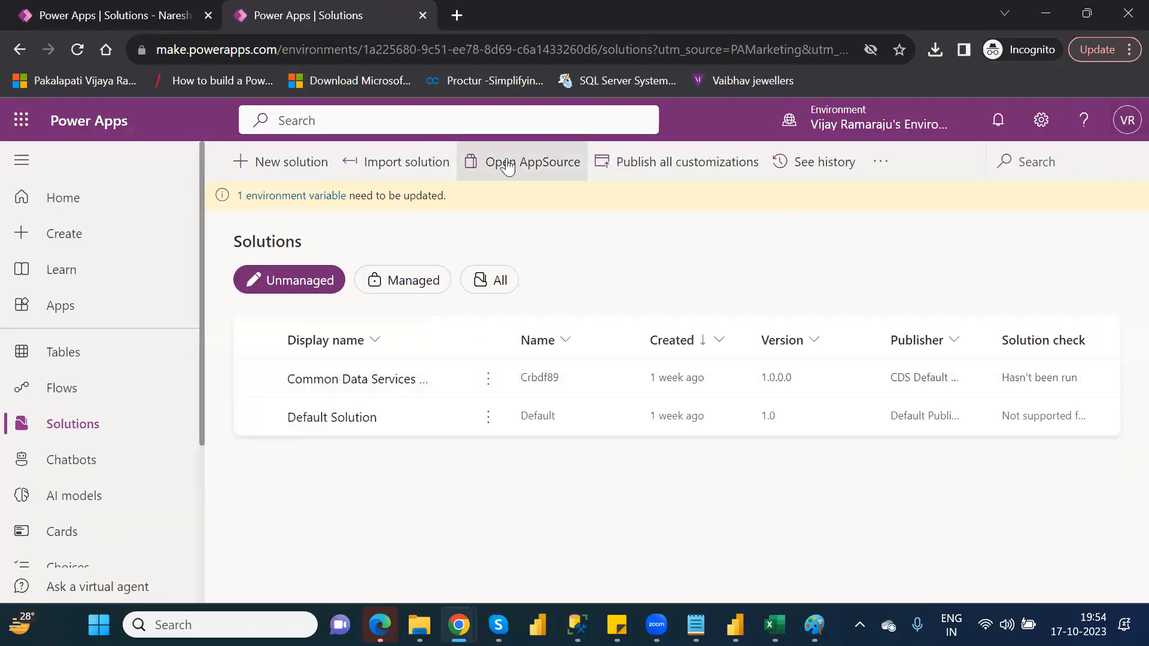
# Start a new blank table in the current environment's tables.
pyautogui.click(77, 352)
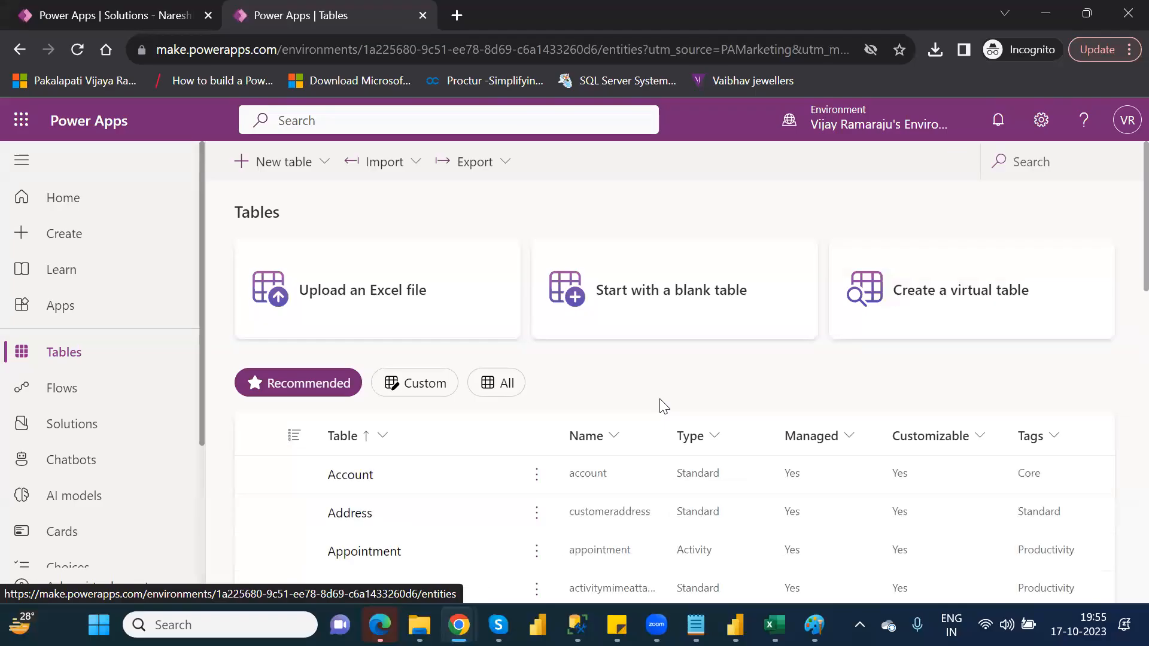
pyautogui.click(658, 308)
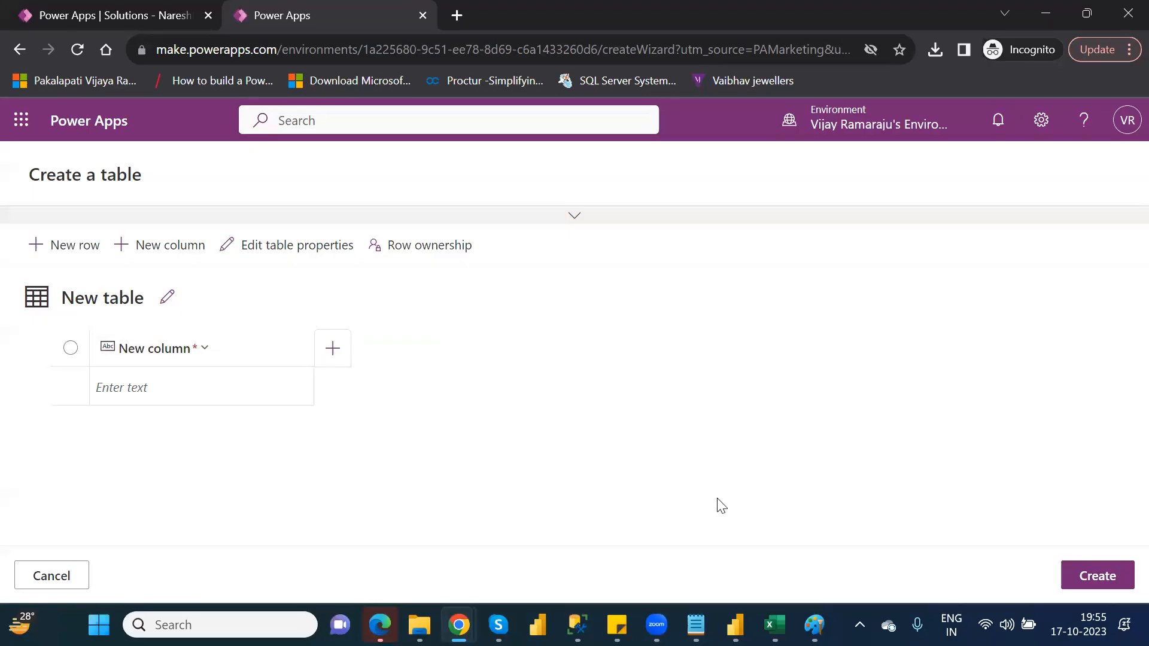
# Switch to the test workbook in Excel and close it without saving the changes.
pyautogui.moveTo(774, 625)
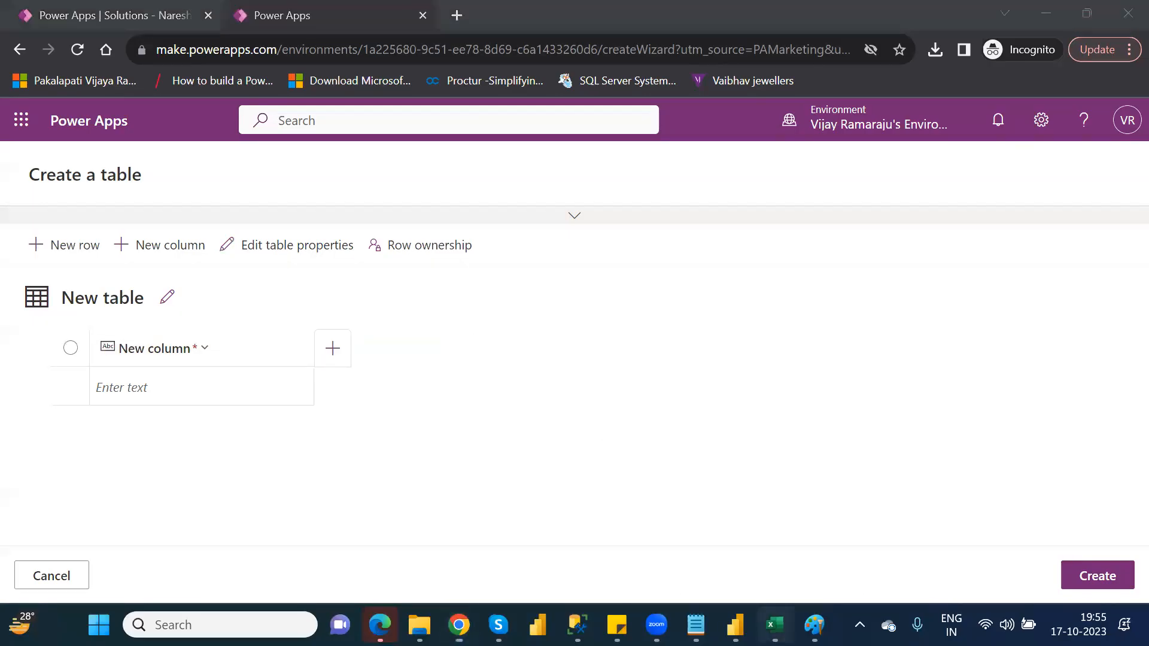
pyautogui.click(765, 536)
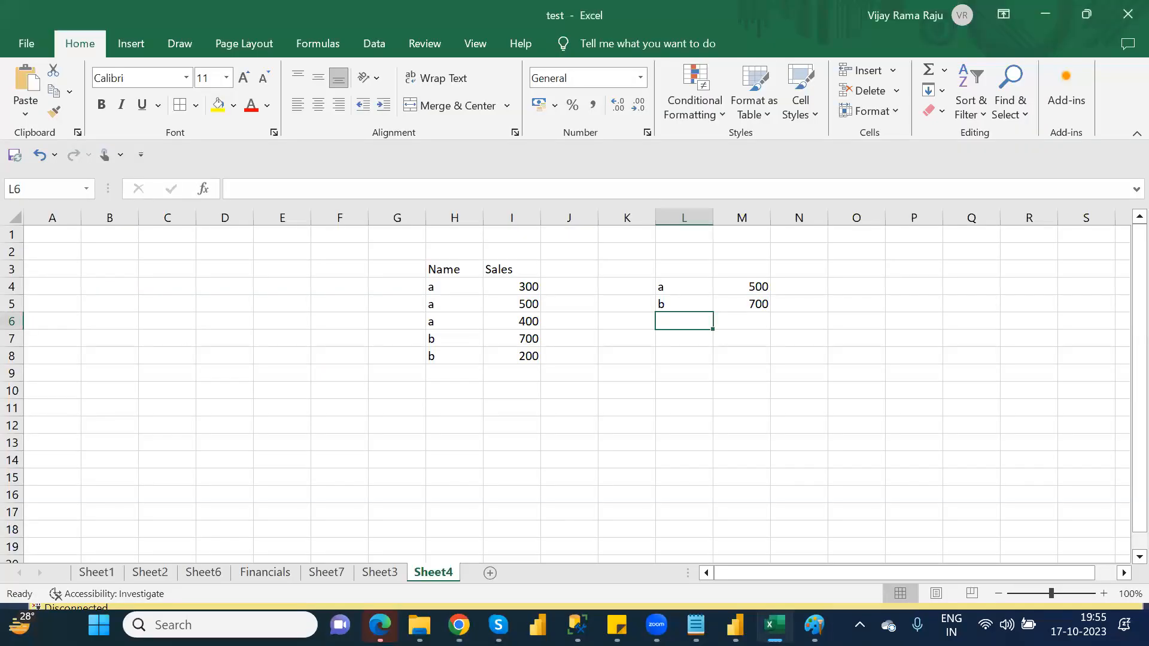
pyautogui.click(1124, 17)
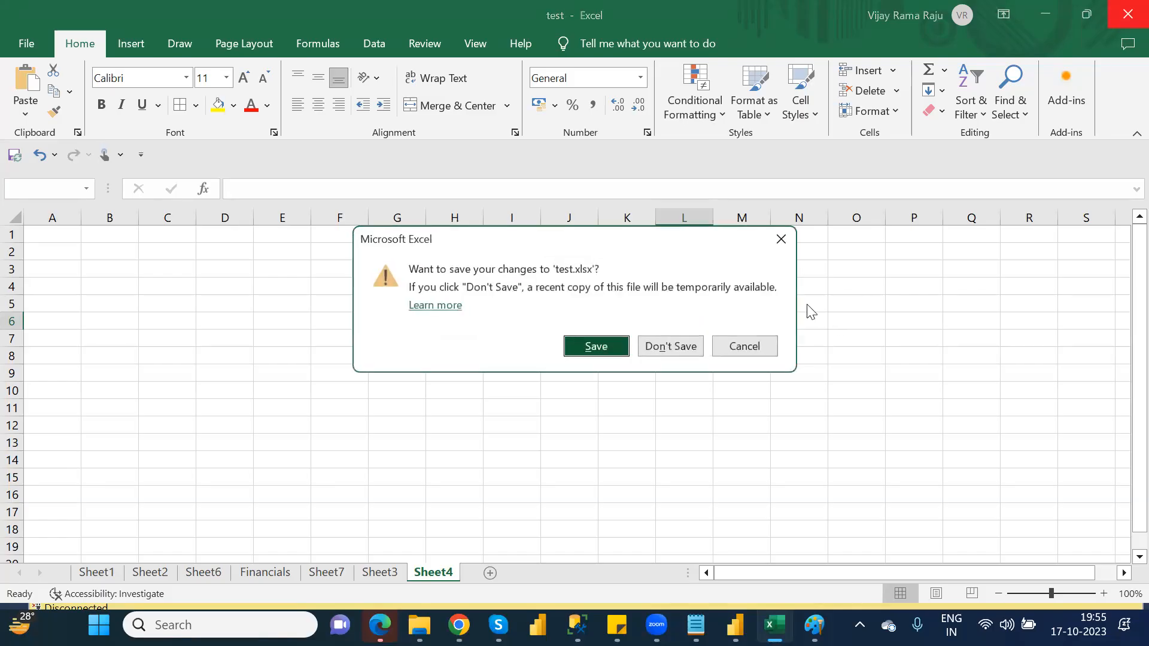
pyautogui.click(670, 346)
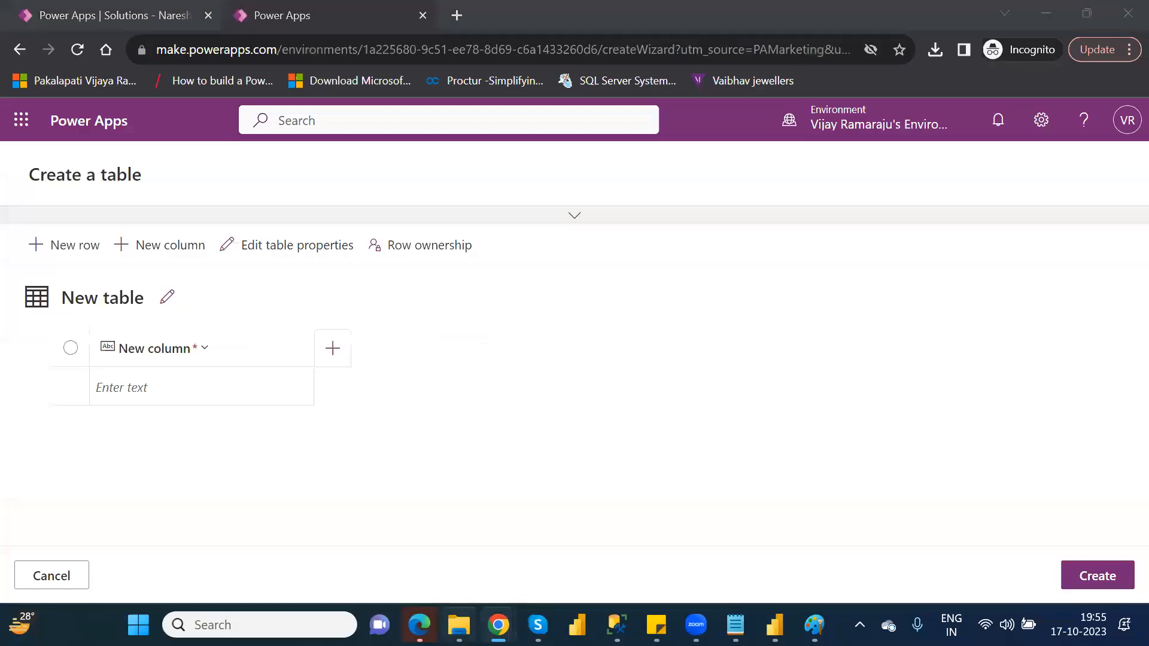
# Open the Financial Data workbook from the personal OneDrive folder.
pyautogui.click(458, 624)
pyautogui.click(61, 288)
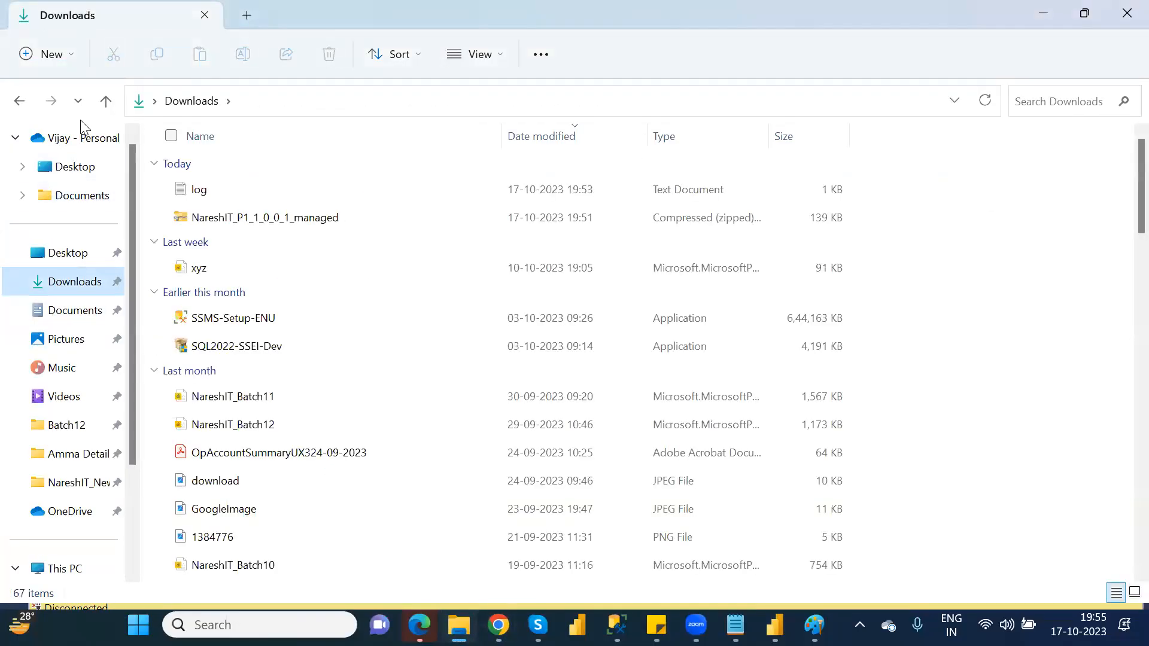
pyautogui.click(82, 139)
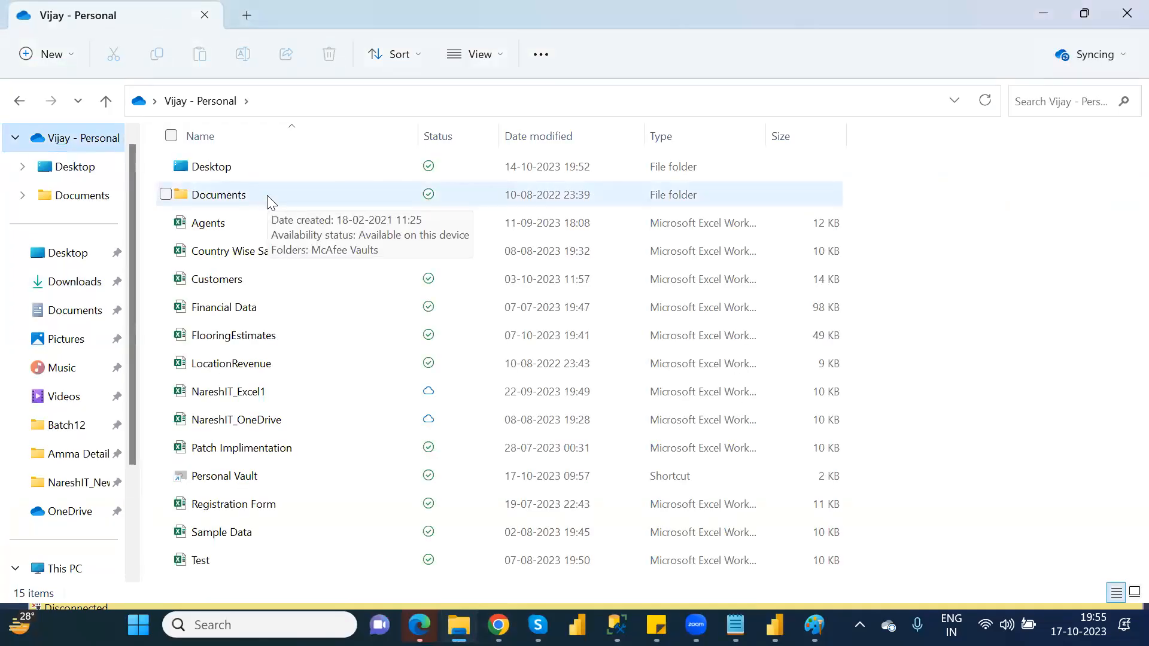
pyautogui.click(252, 307)
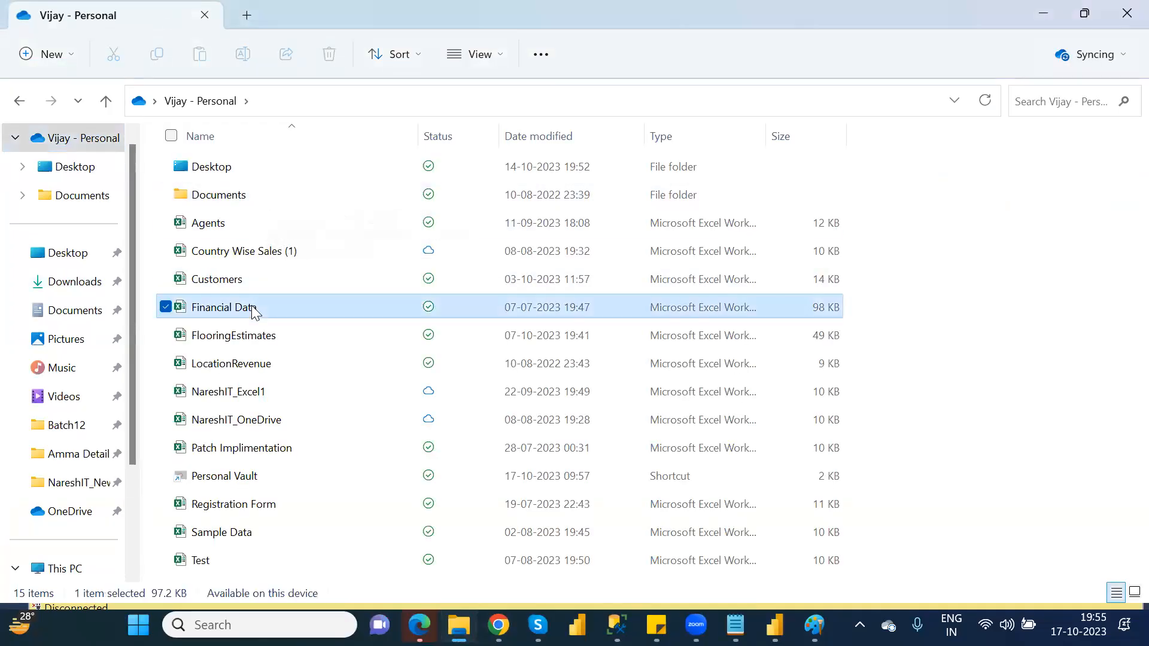
pyautogui.doubleClick(254, 309)
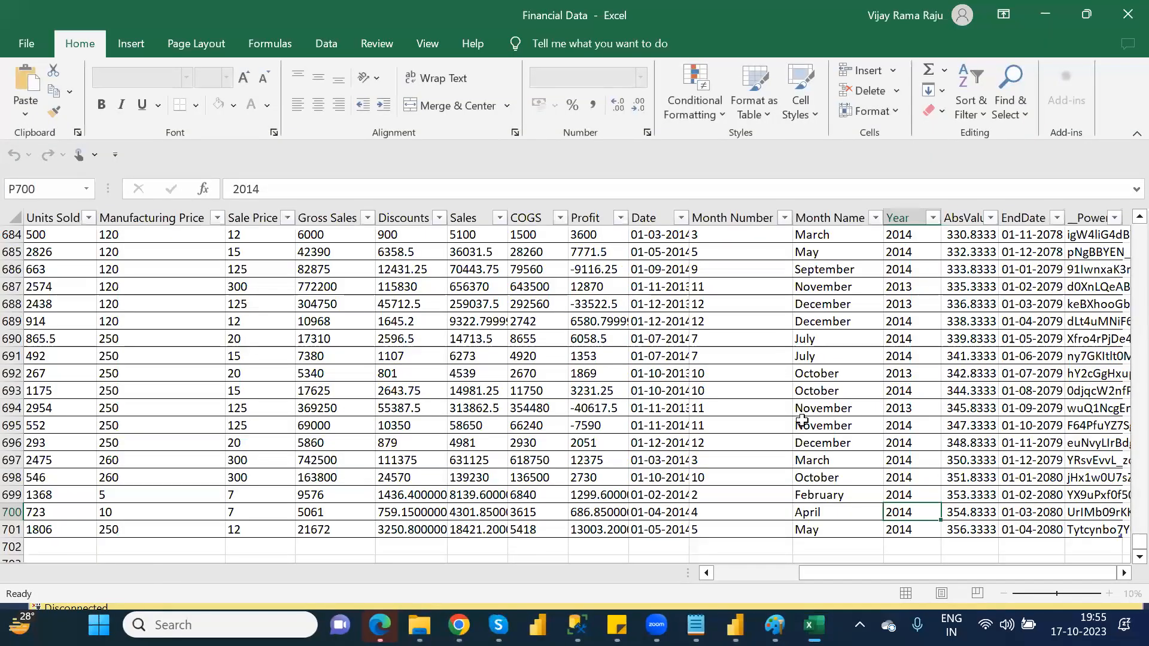
# Select and copy the header row of the FinancialData table, starting at the Segment column.
pyautogui.moveTo(816, 574); pyautogui.dragTo(701, 583)
pyautogui.moveTo(1139, 541); pyautogui.dragTo(38, 229)
pyautogui.click(36, 221)
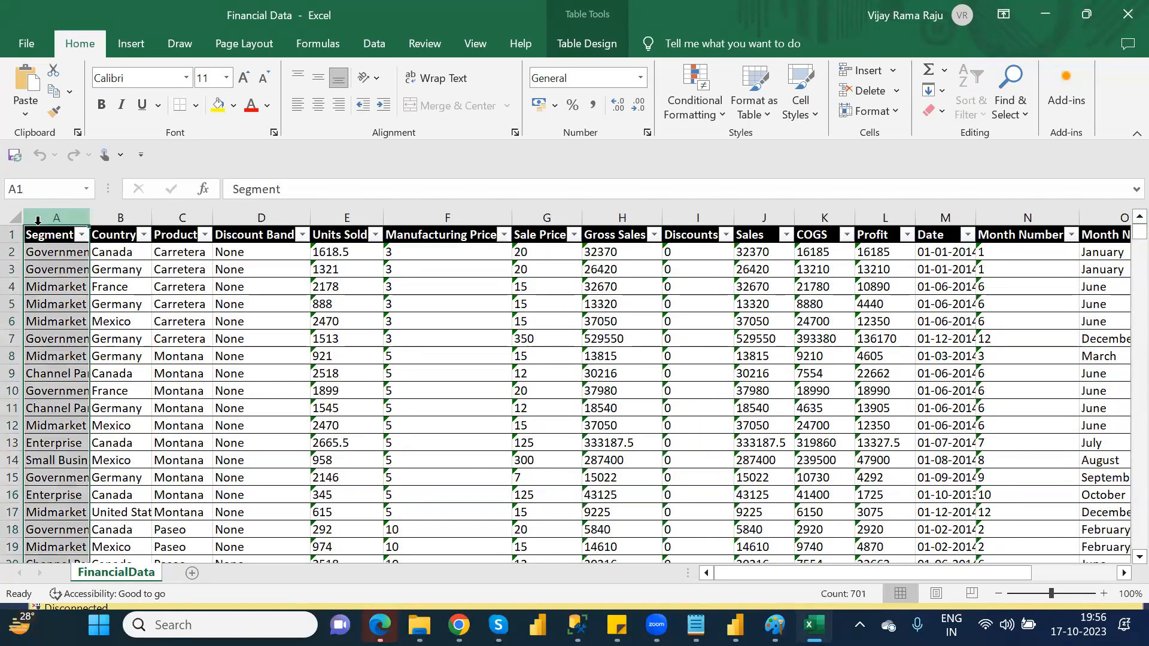
pyautogui.click(34, 235)
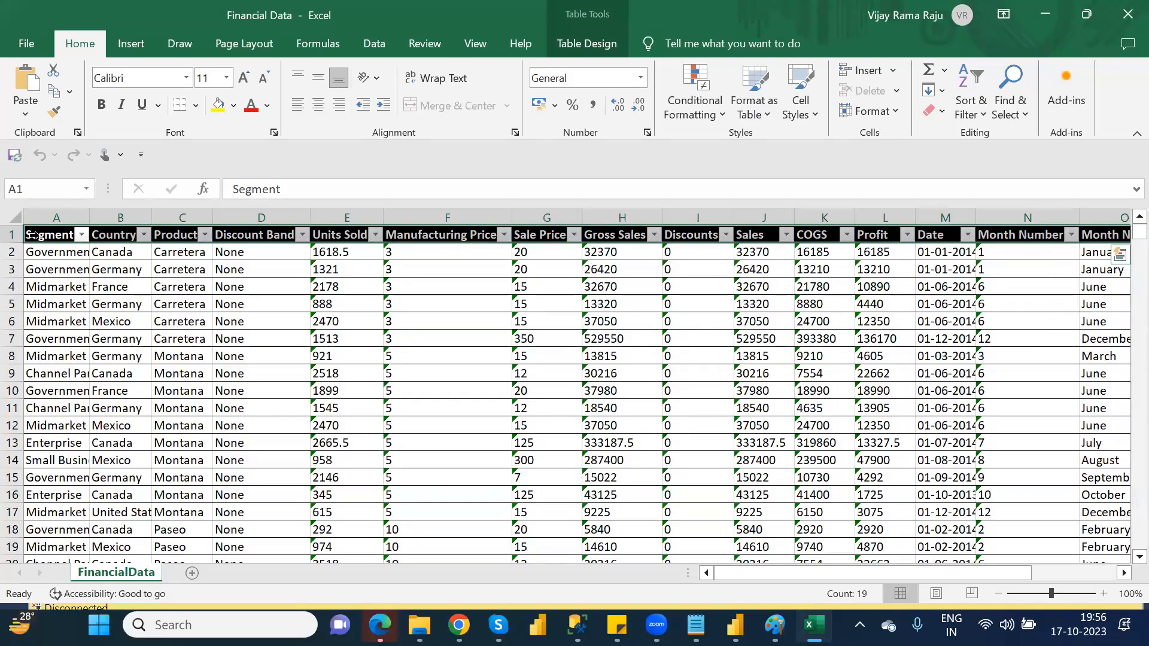
pyautogui.hotkey('ctrl', 'q')
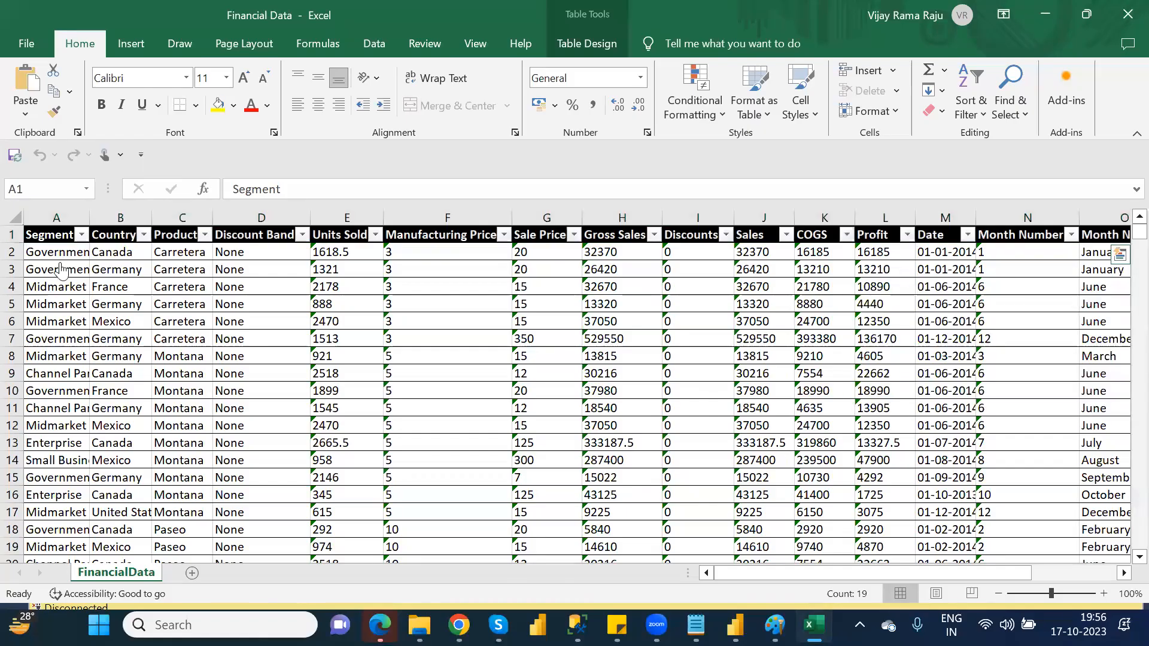
# Switch back to Power Apps, try to paste the copied headers into the new table, dismiss the clipboard request, and cancel table creation.
pyautogui.hotkey('alt', 'Tab')
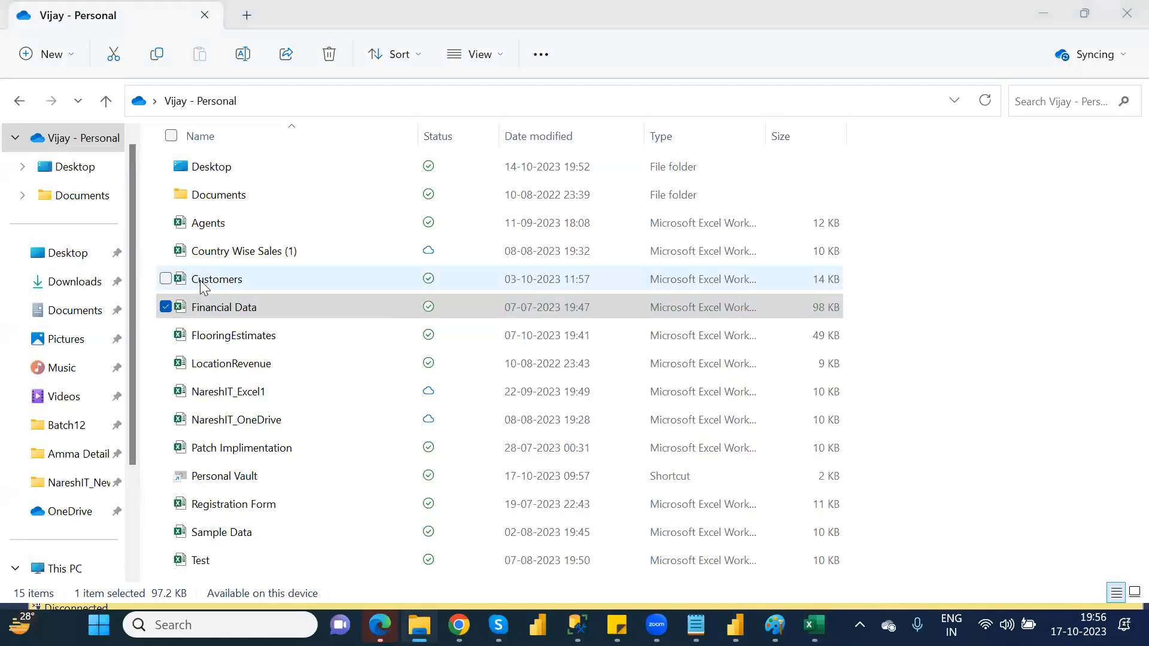
pyautogui.hotkey('alt', 'Tab')
pyautogui.hotkey('alt', 'Tab')
pyautogui.hotkey('alt', 'Tab')
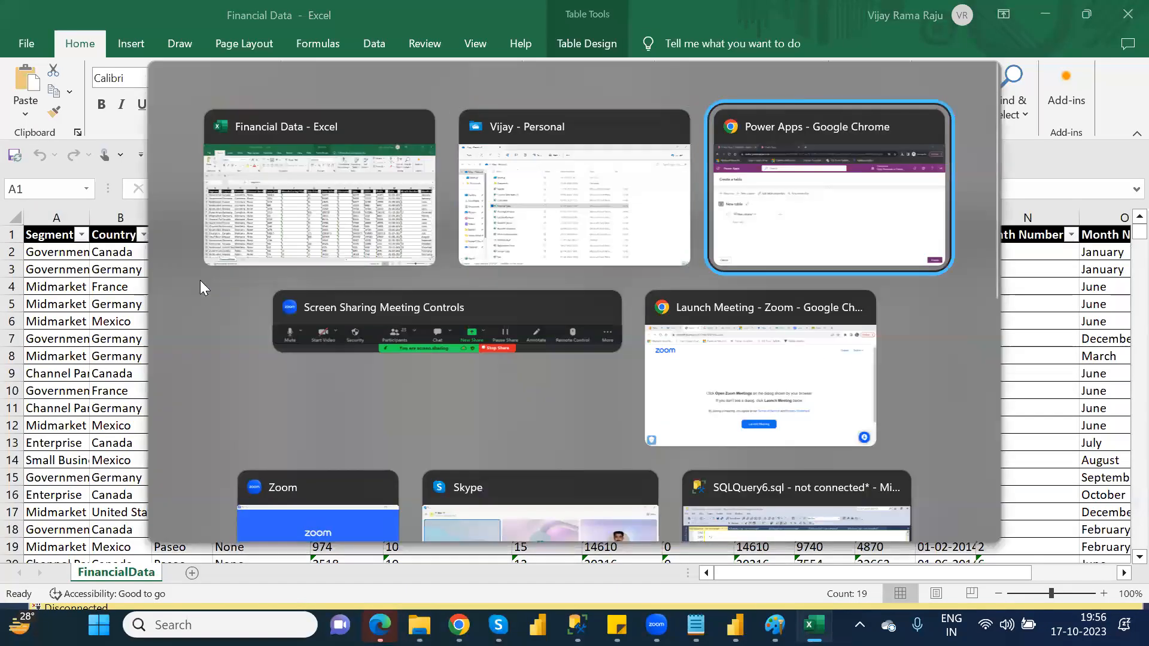
pyautogui.click(170, 351)
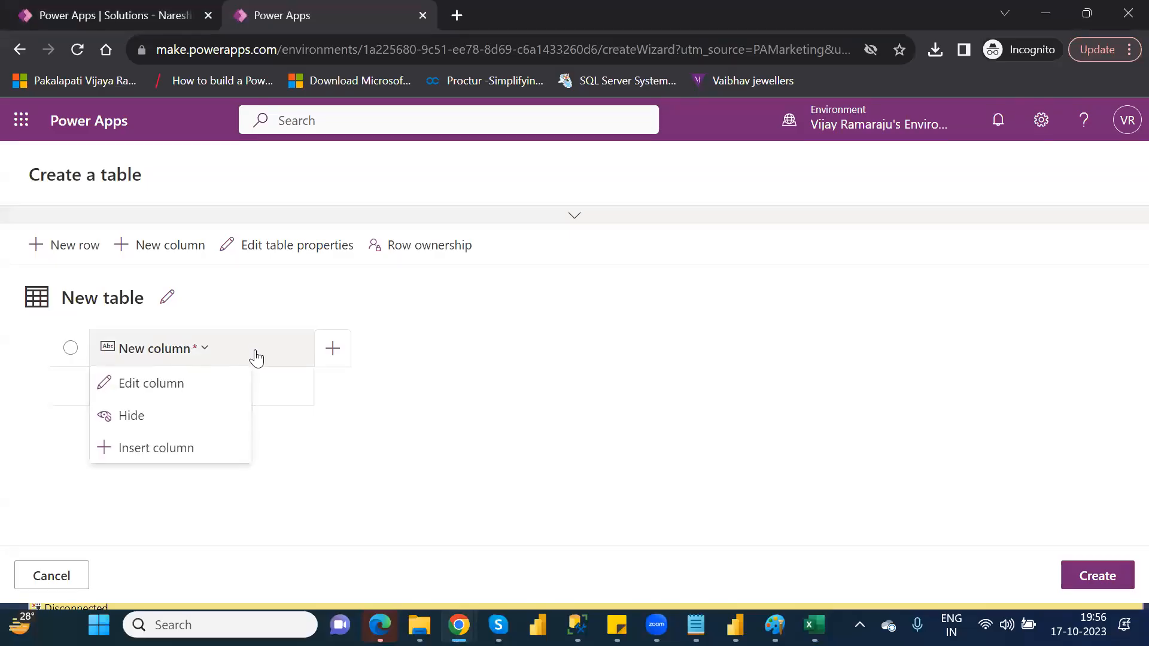
pyautogui.click(275, 381)
pyautogui.hotkey('ctrl', 'v')
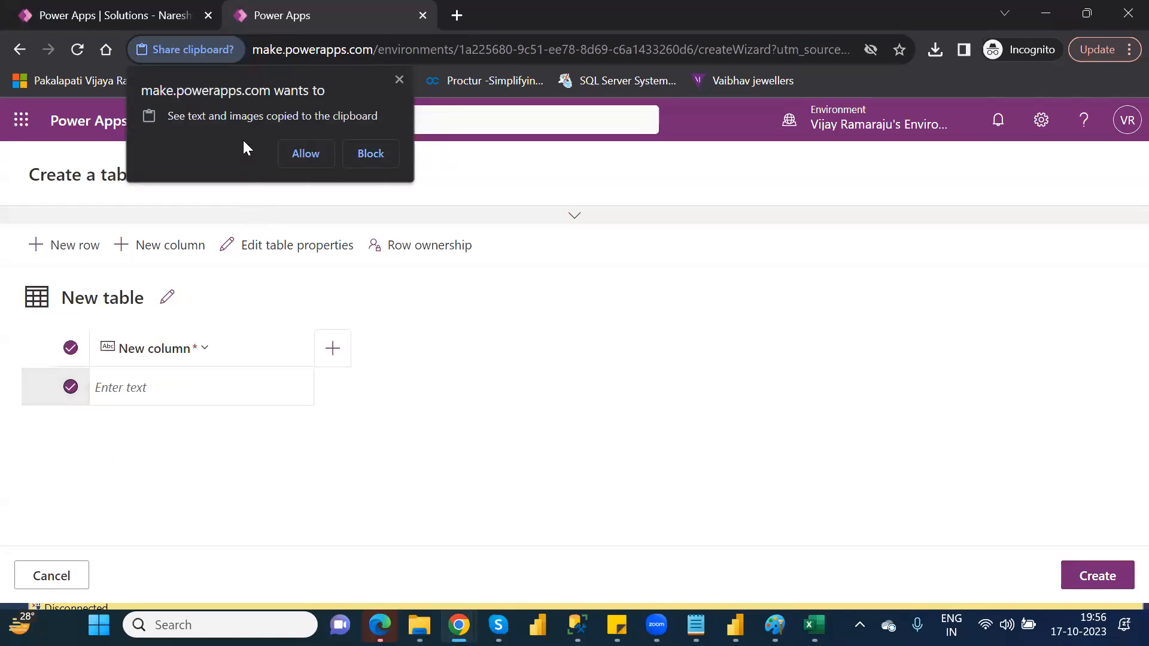
pyautogui.click(399, 79)
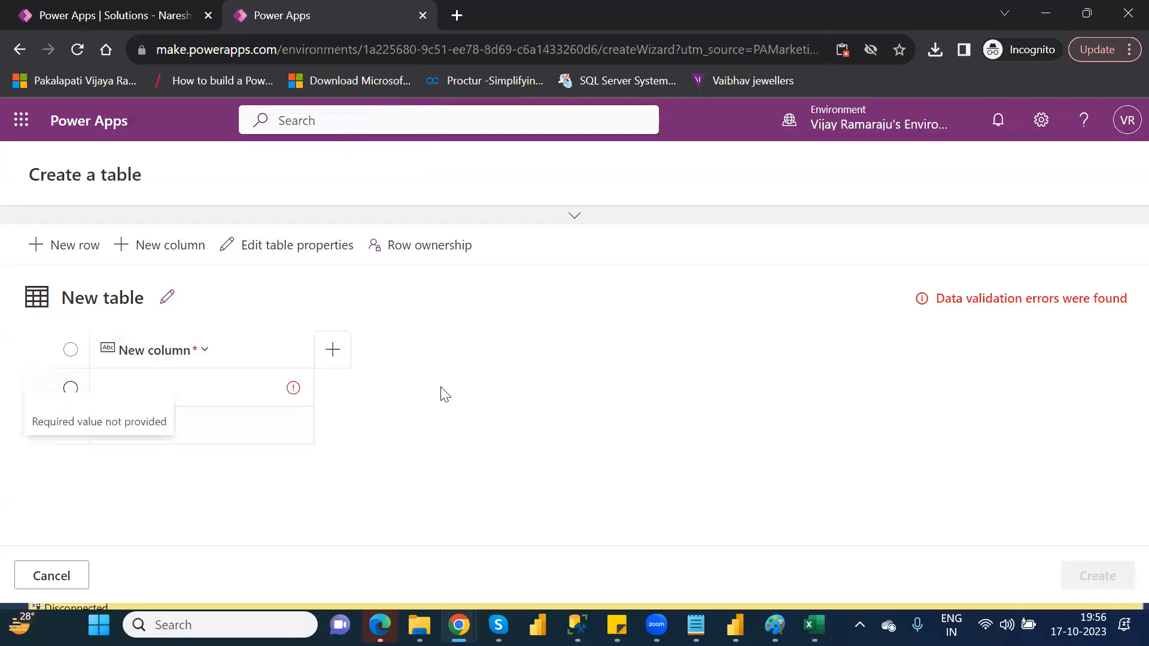
pyautogui.click(62, 587)
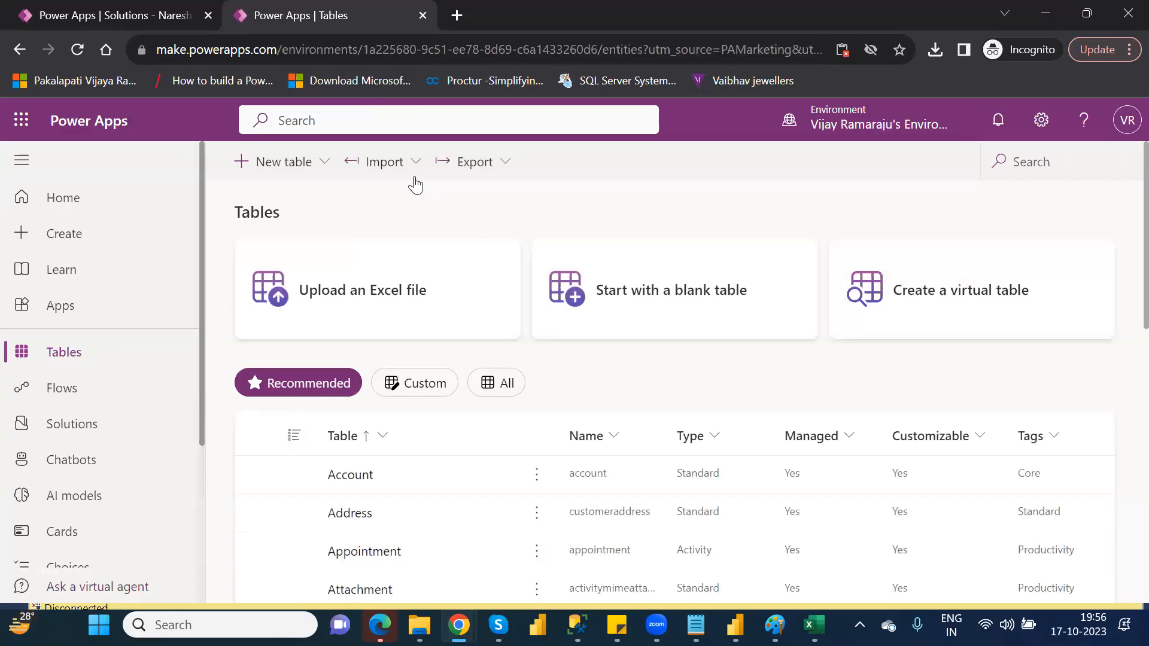
# Start another blank table, cancel it, and open the environment's solutions.
pyautogui.click(683, 303)
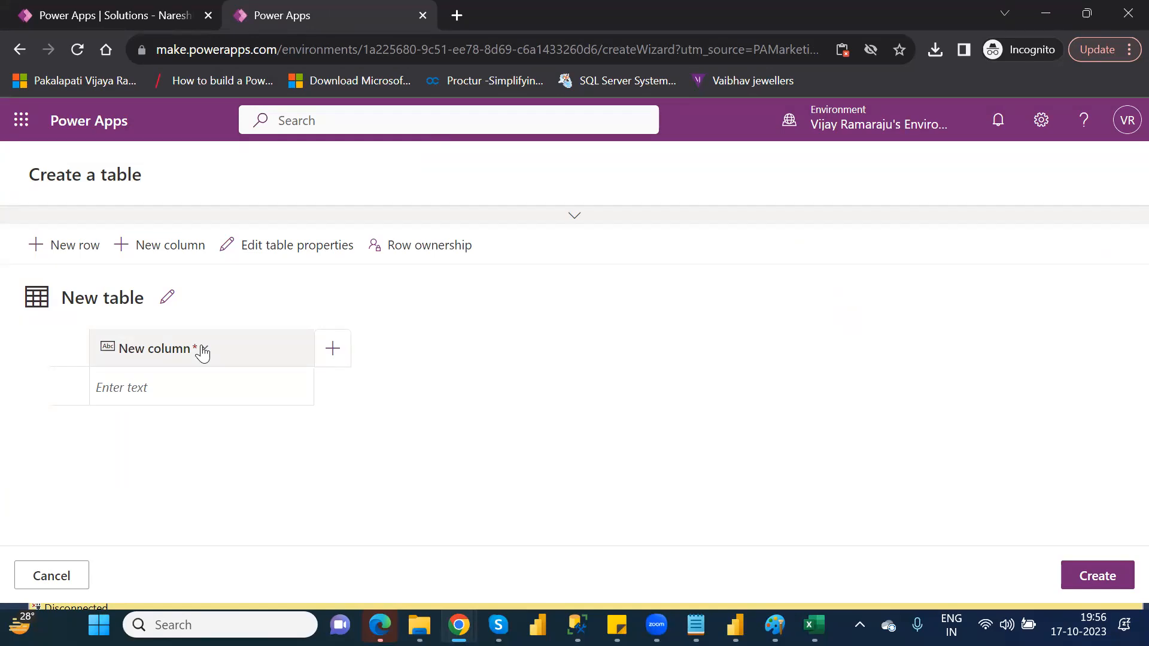
pyautogui.click(67, 579)
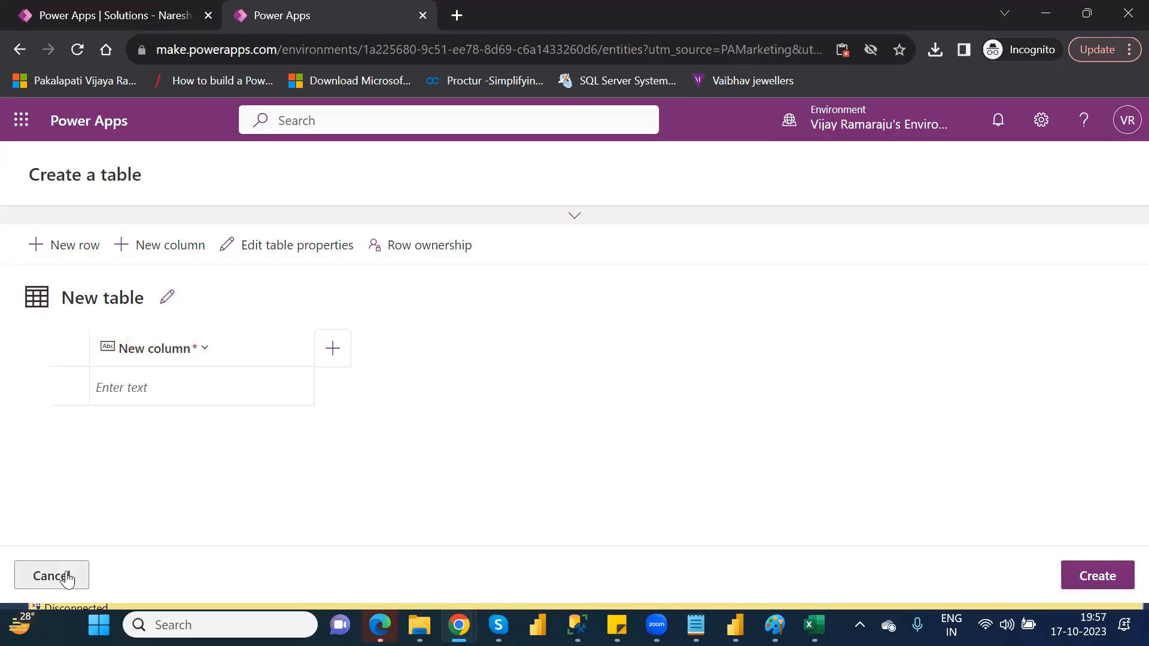
pyautogui.click(75, 426)
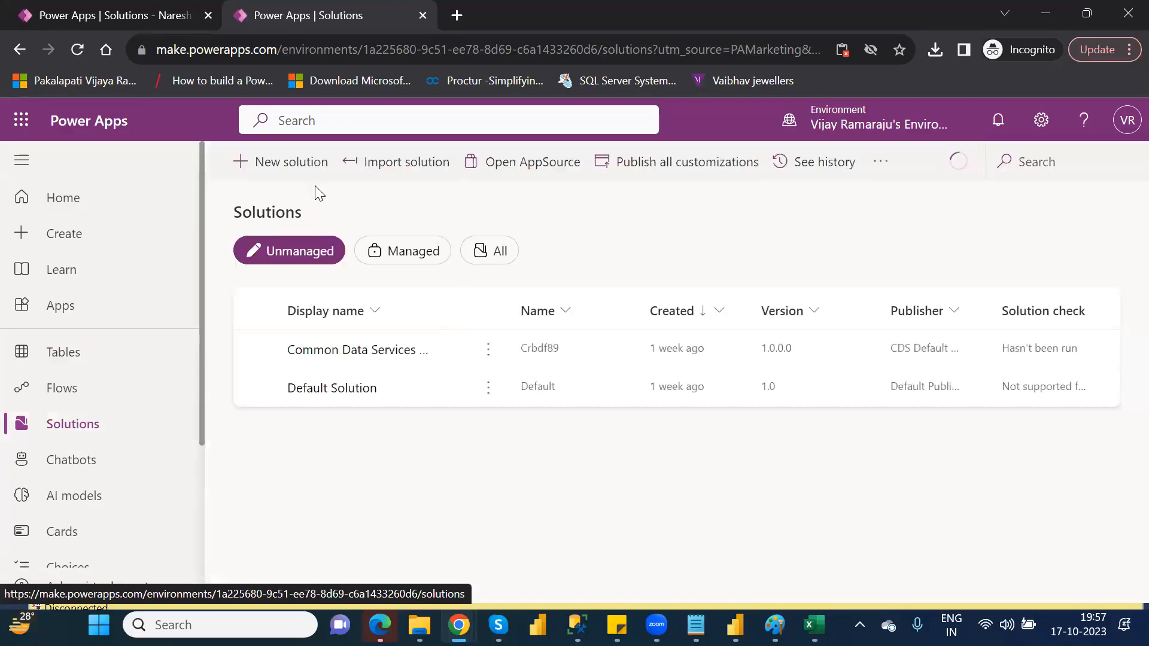
pyautogui.click(400, 169)
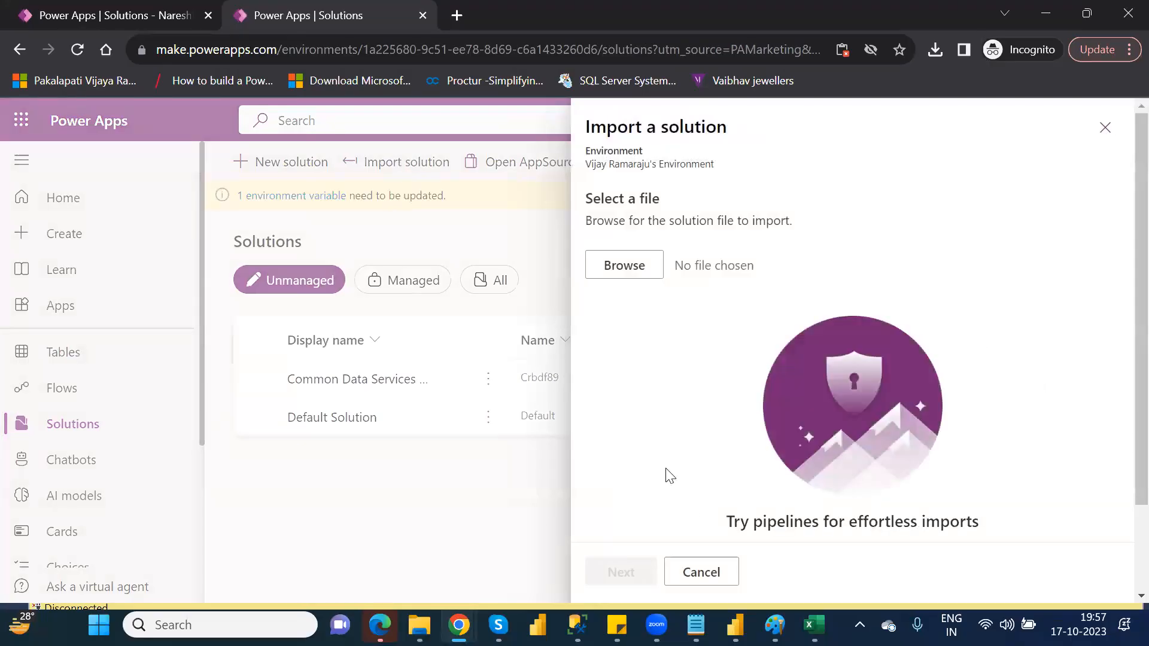
pyautogui.click(714, 570)
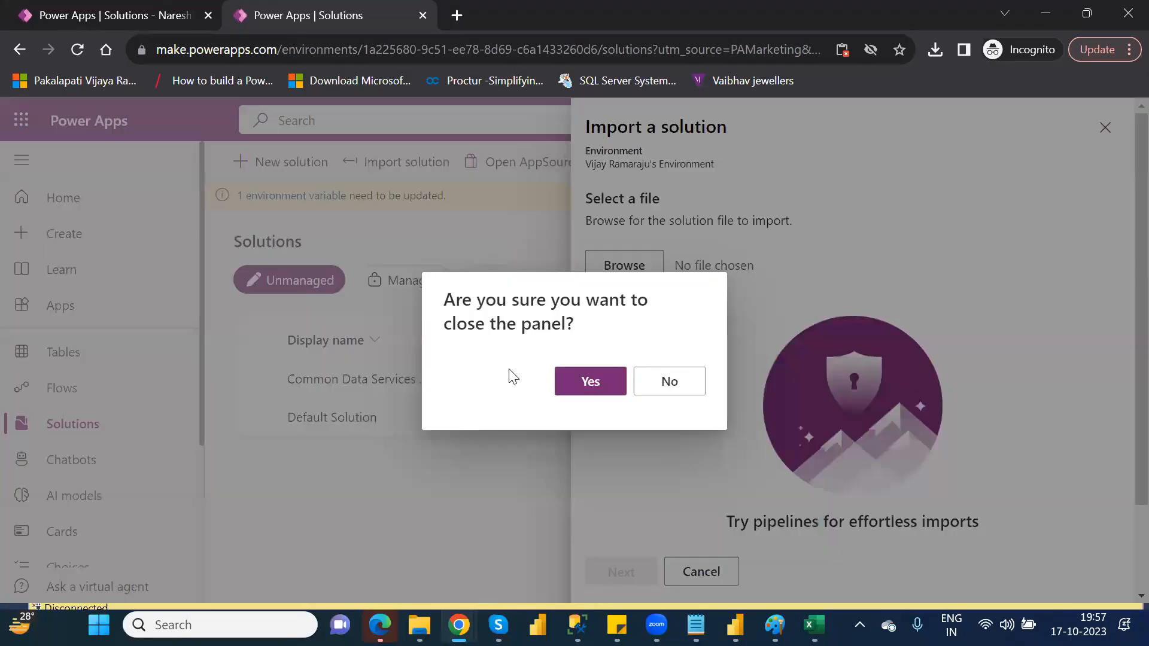
pyautogui.click(655, 388)
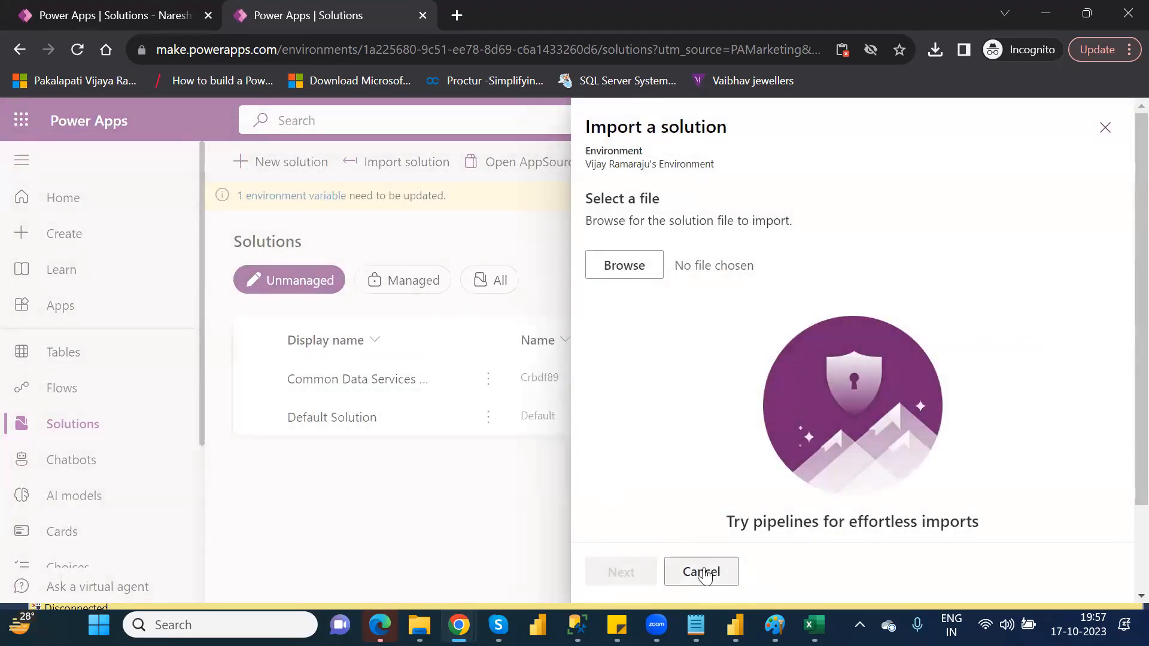
pyautogui.click(705, 573)
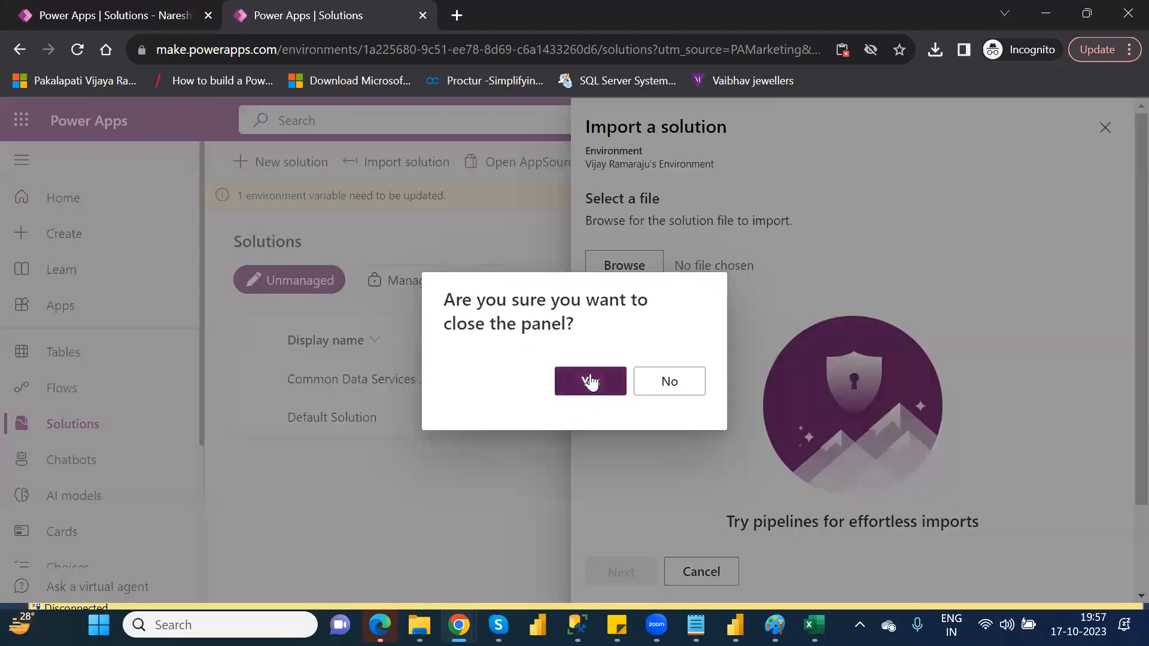
pyautogui.click(588, 382)
# Compare the managed and unmanaged solutions of the environment, ending on the managed ones.
pyautogui.click(412, 286)
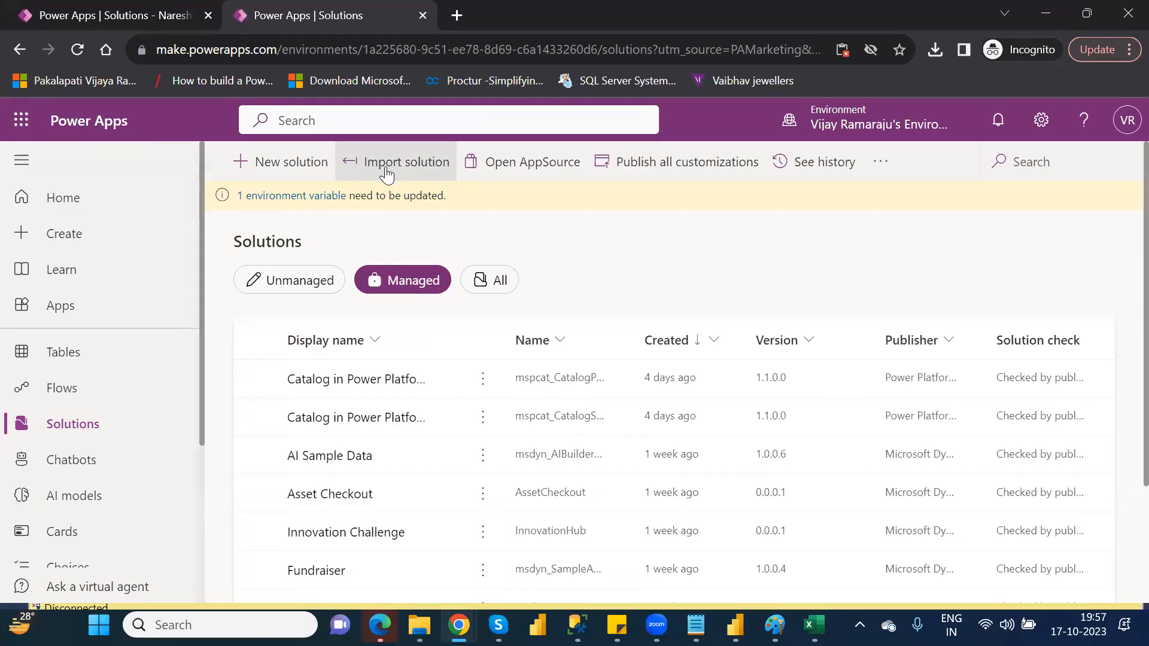
pyautogui.click(283, 289)
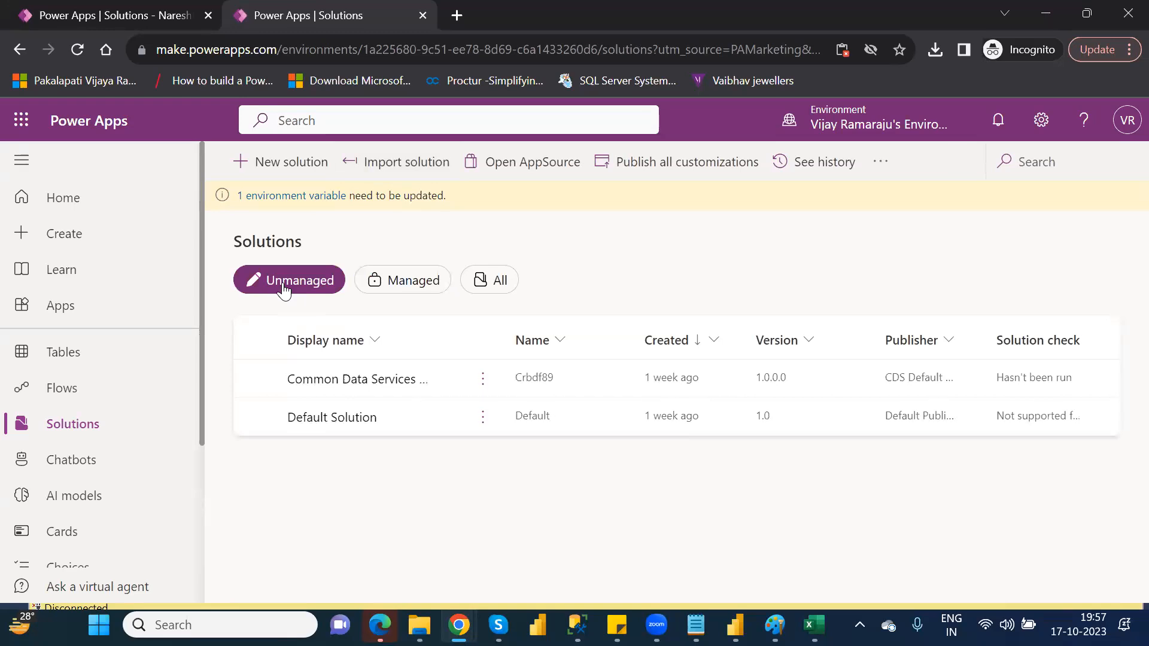
pyautogui.click(398, 282)
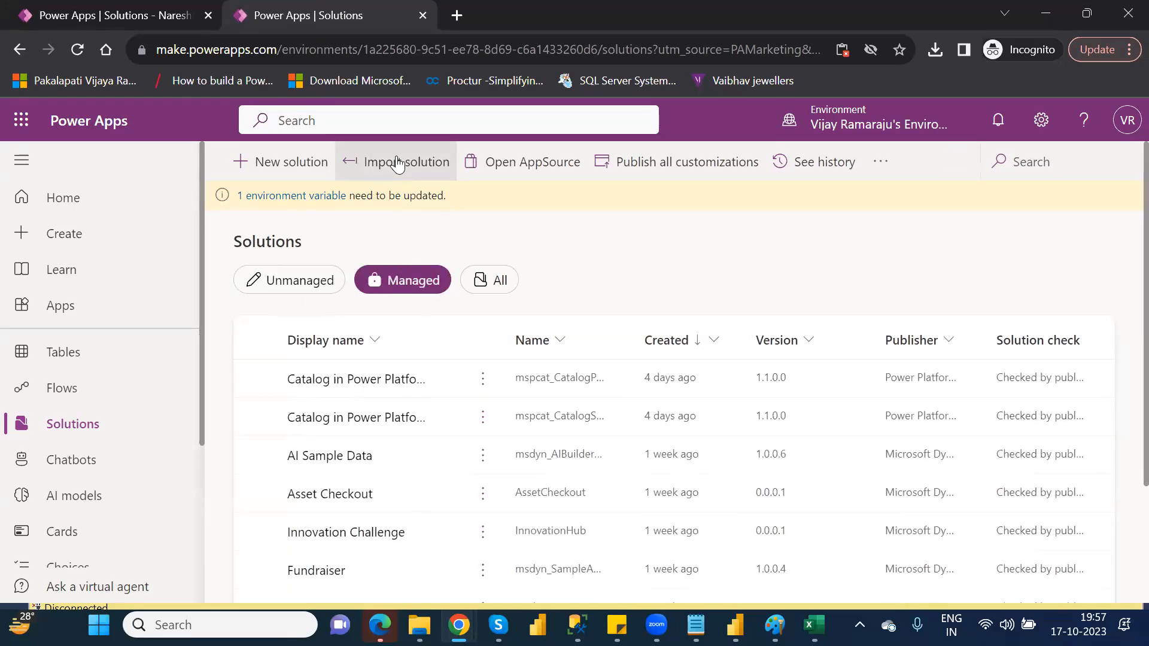
# Try to import NareshIT_P1_1_0_0_1_managed.zip from Downloads, examine its missing dependencies, and close the import.
pyautogui.click(398, 165)
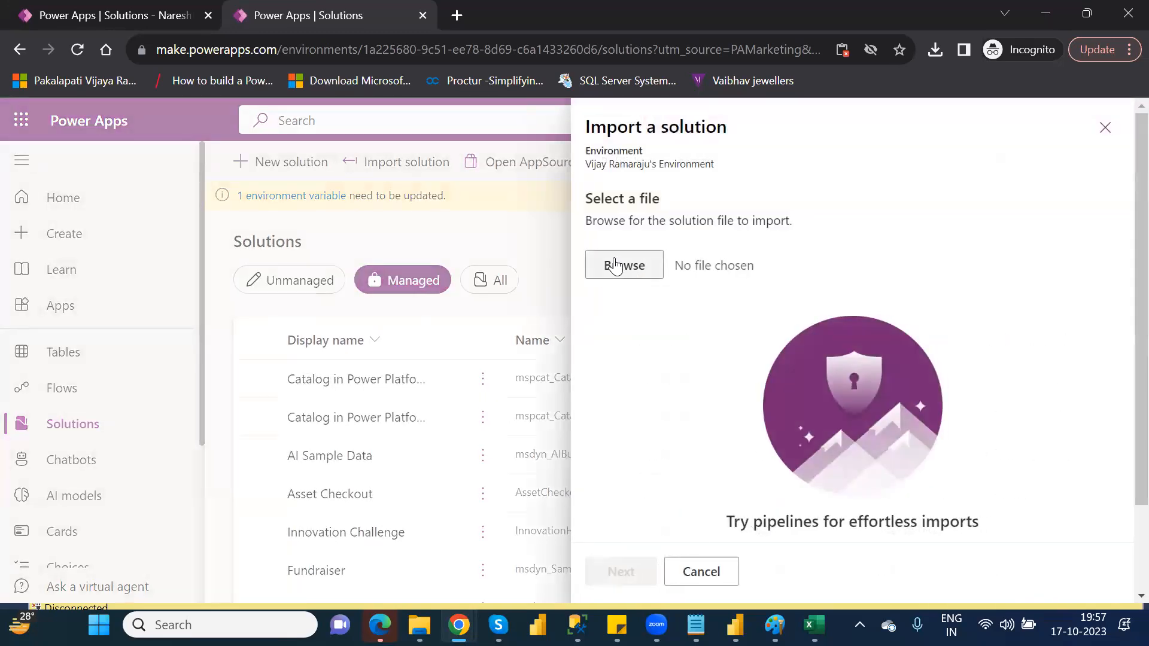
pyautogui.click(615, 265)
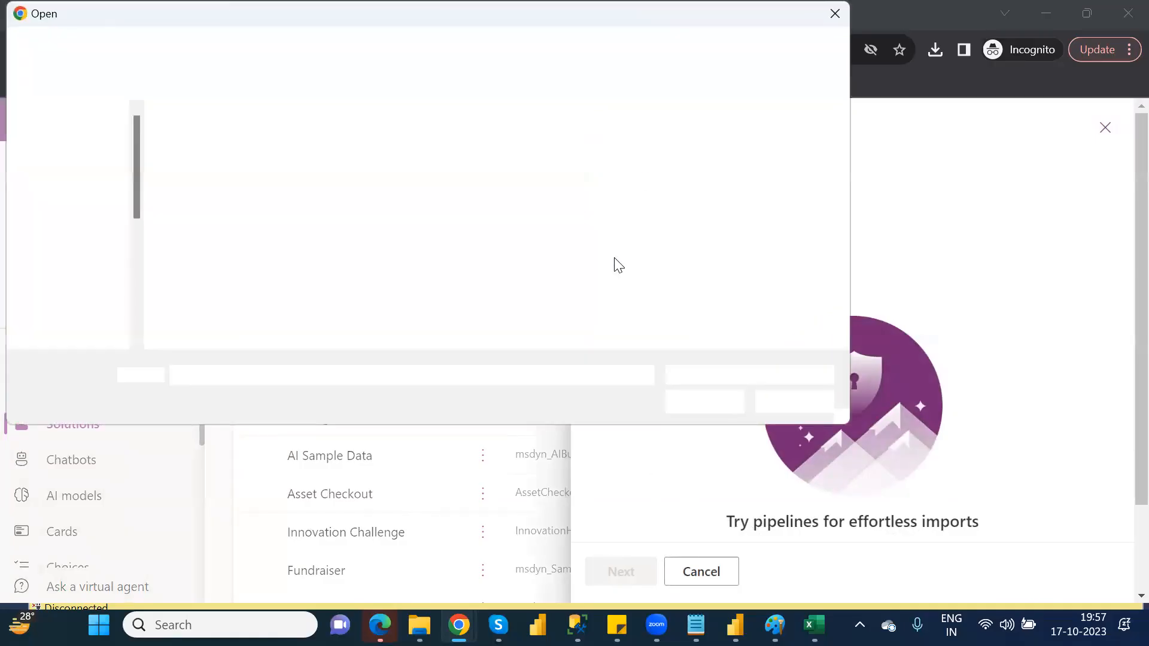
pyautogui.doubleClick(241, 165)
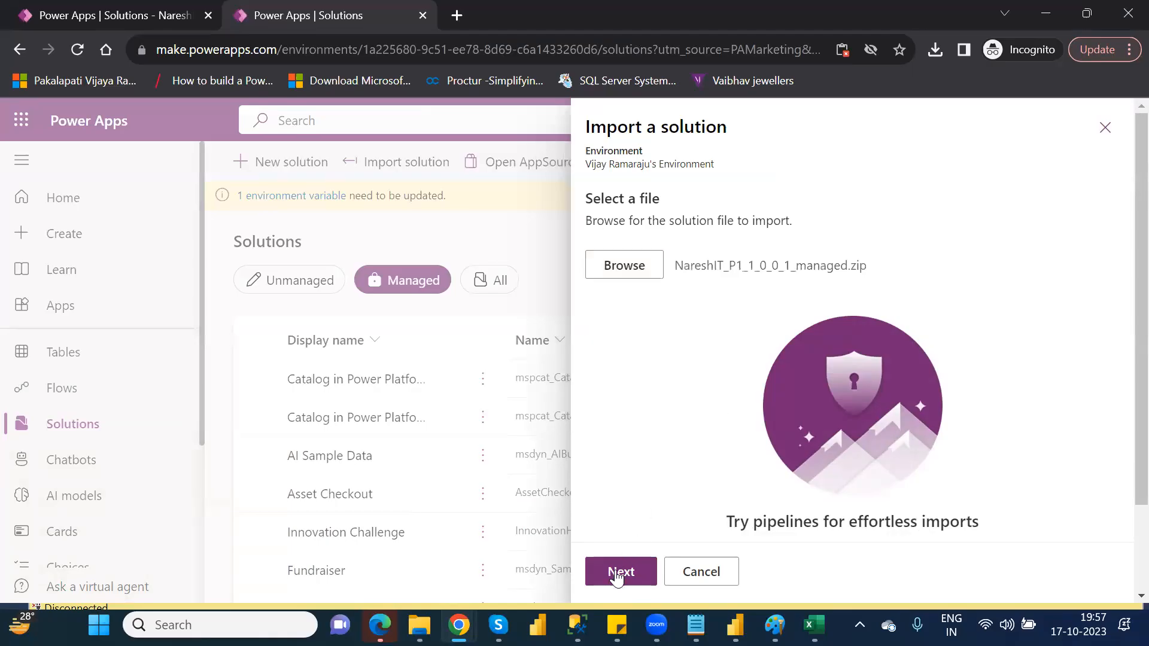
pyautogui.click(616, 573)
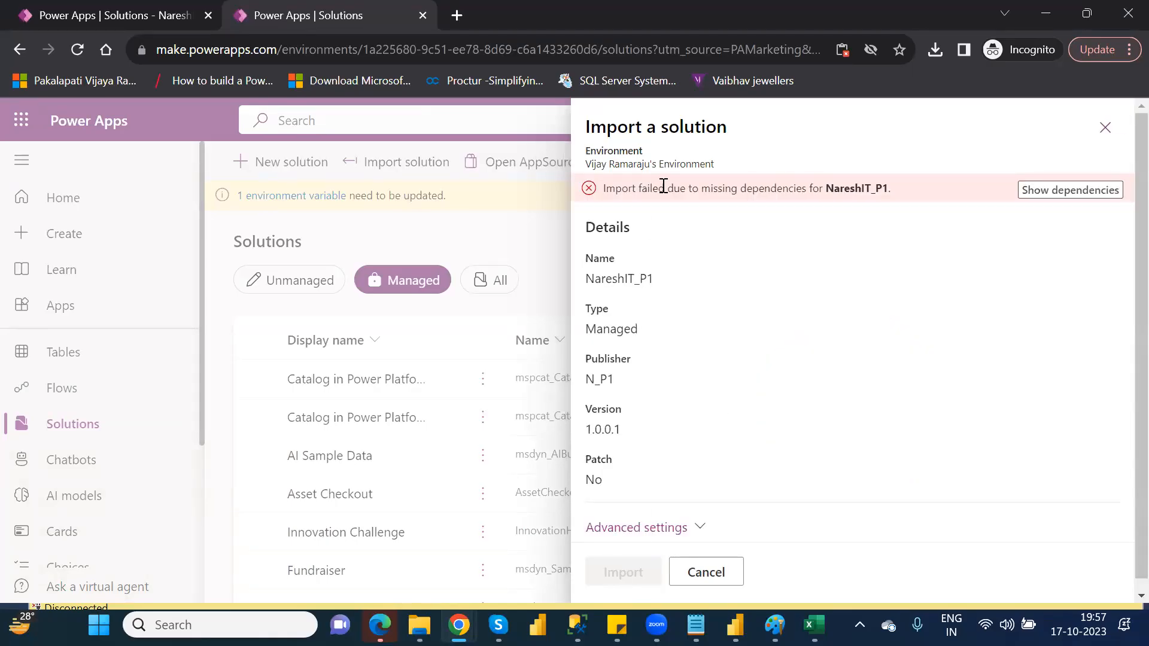
pyautogui.click(1060, 191)
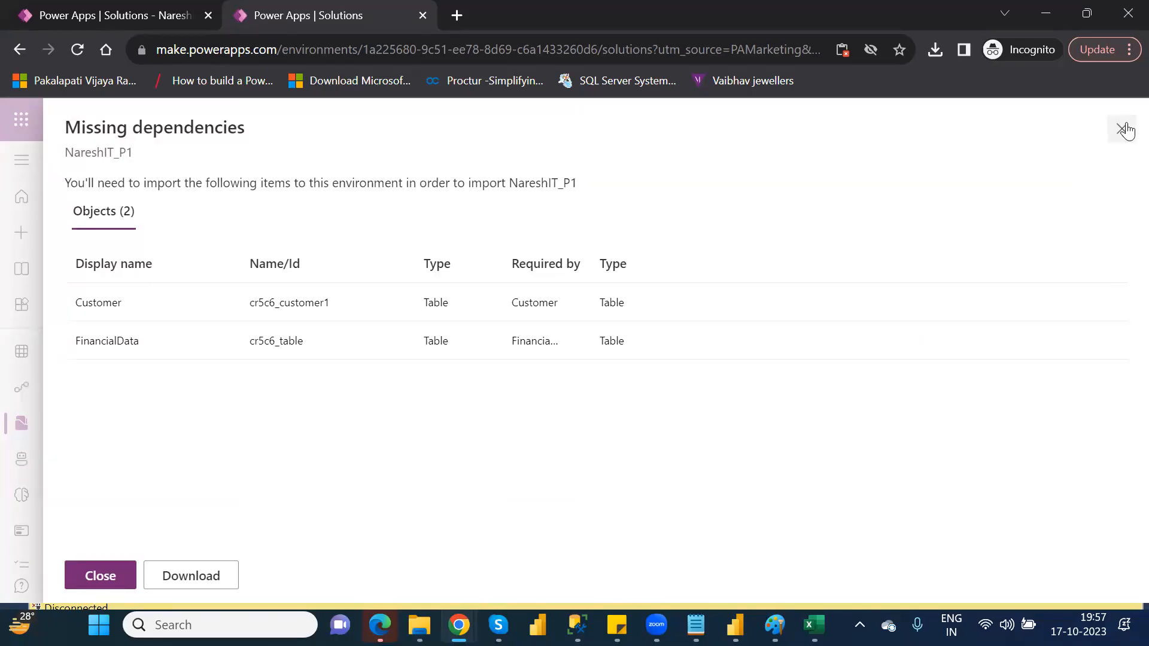
pyautogui.click(1122, 129)
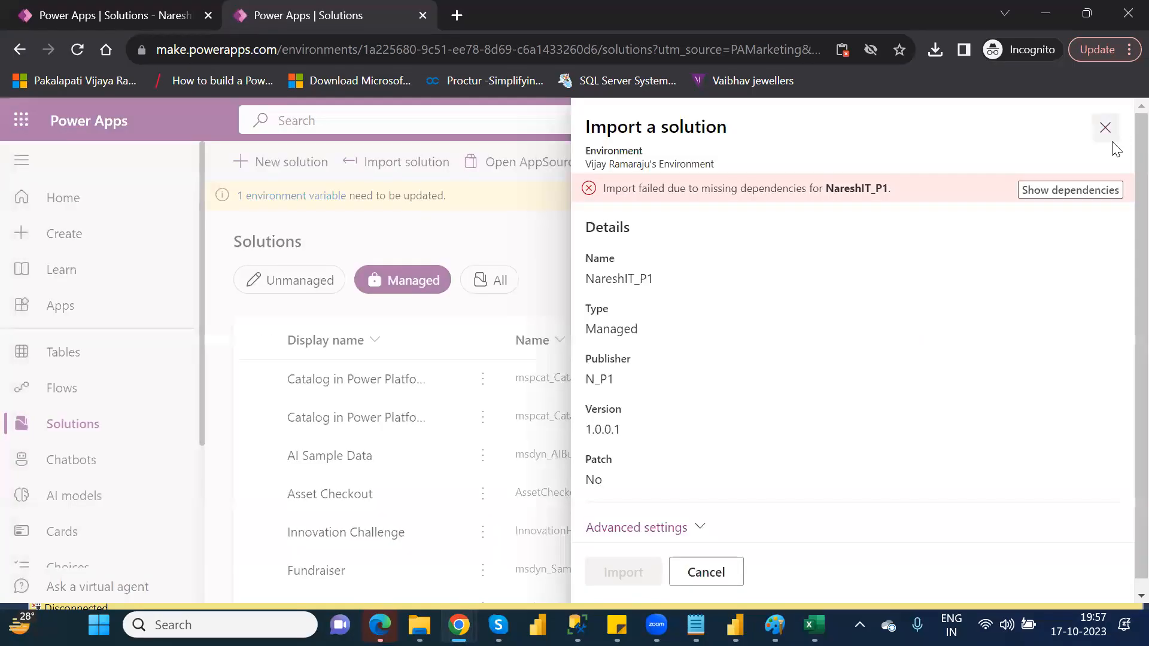
pyautogui.click(1108, 134)
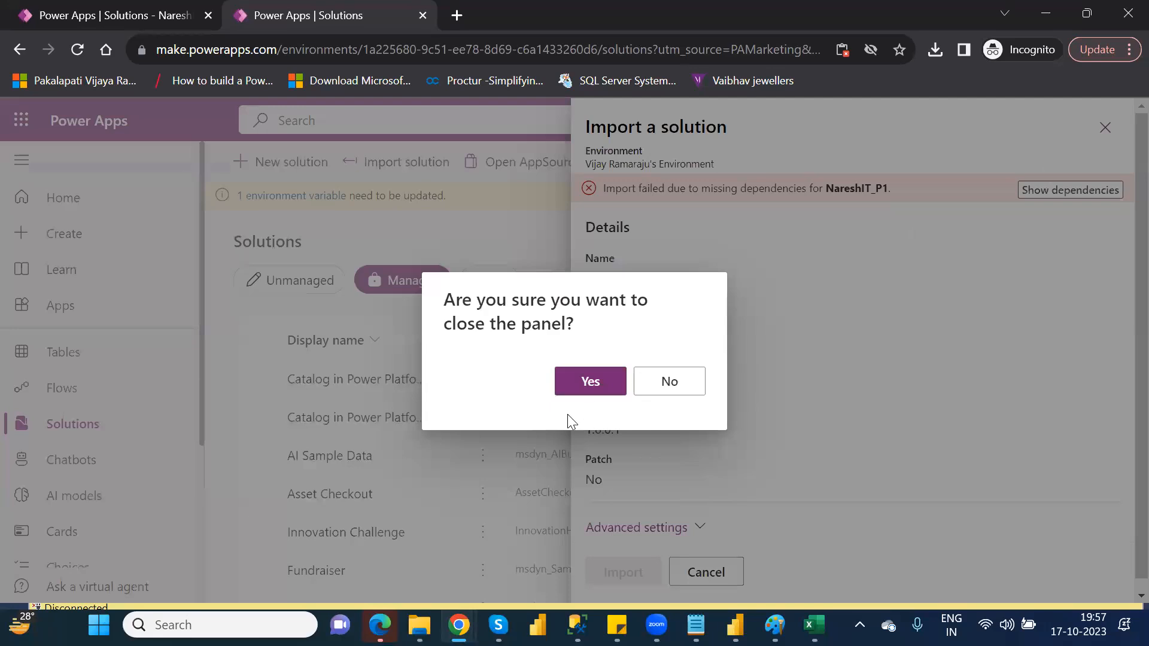
pyautogui.click(587, 386)
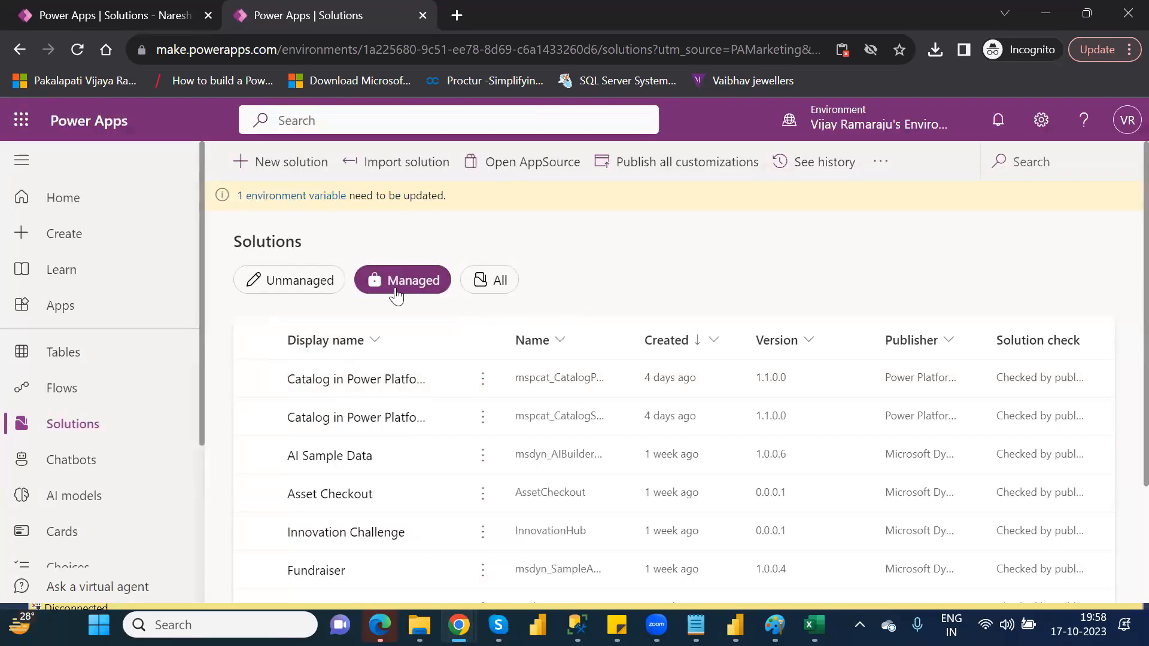
# Choose NareshIT_P1_1_0_0_1_managed.zip once more for a solution import and review which dependencies are missing.
pyautogui.click(409, 173)
pyautogui.click(641, 275)
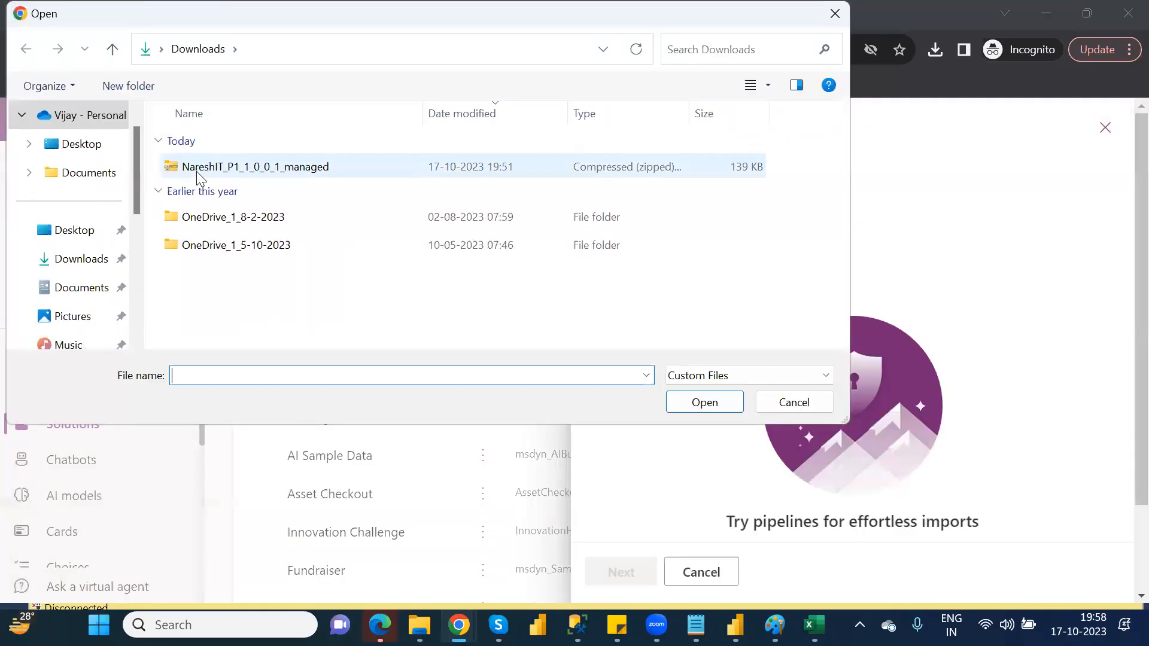
pyautogui.click(196, 171)
pyautogui.press('Return')
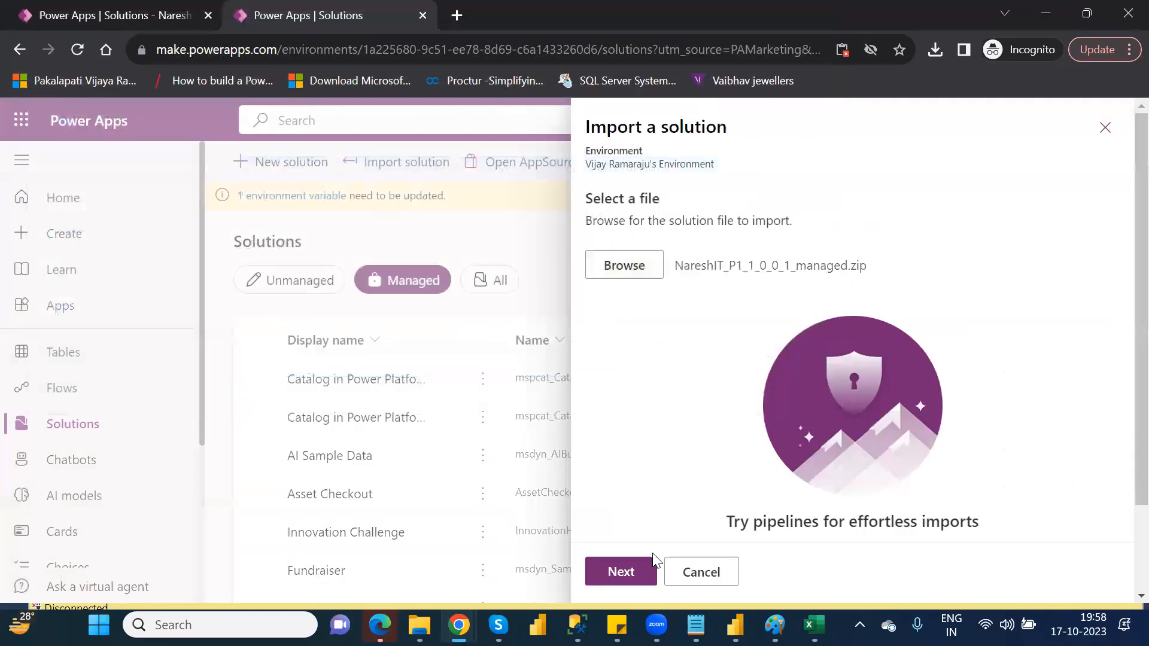
pyautogui.click(626, 567)
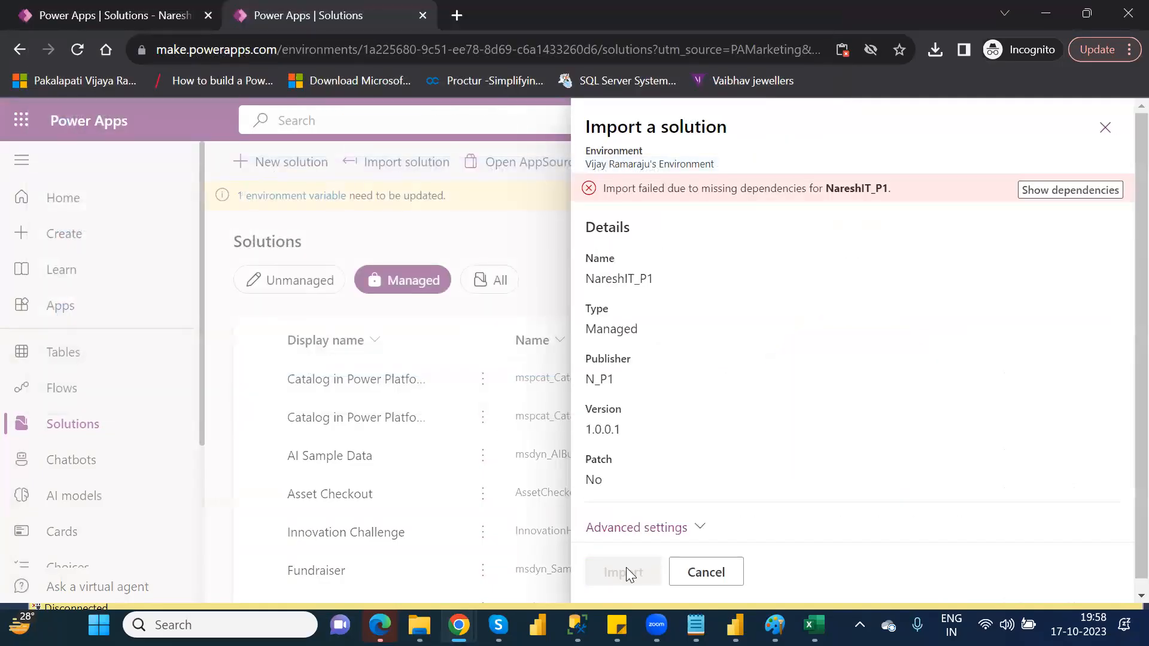
pyautogui.click(1051, 191)
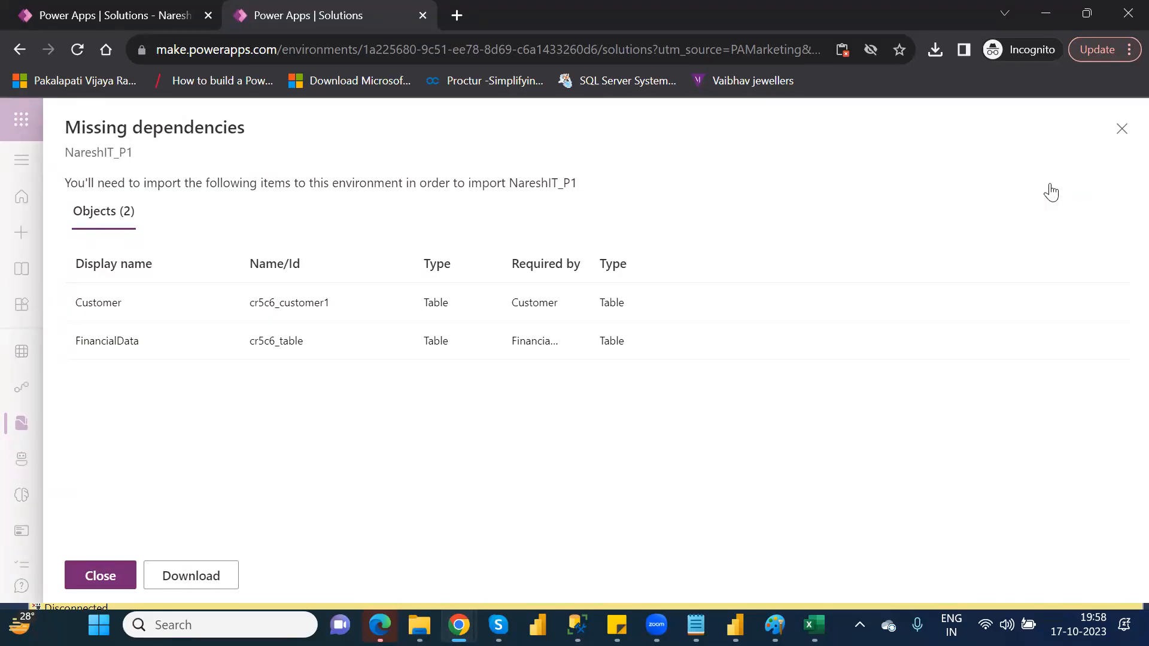
# Close the missing dependencies list and abandon the NareshIT_P1 import.
pyautogui.click(1124, 136)
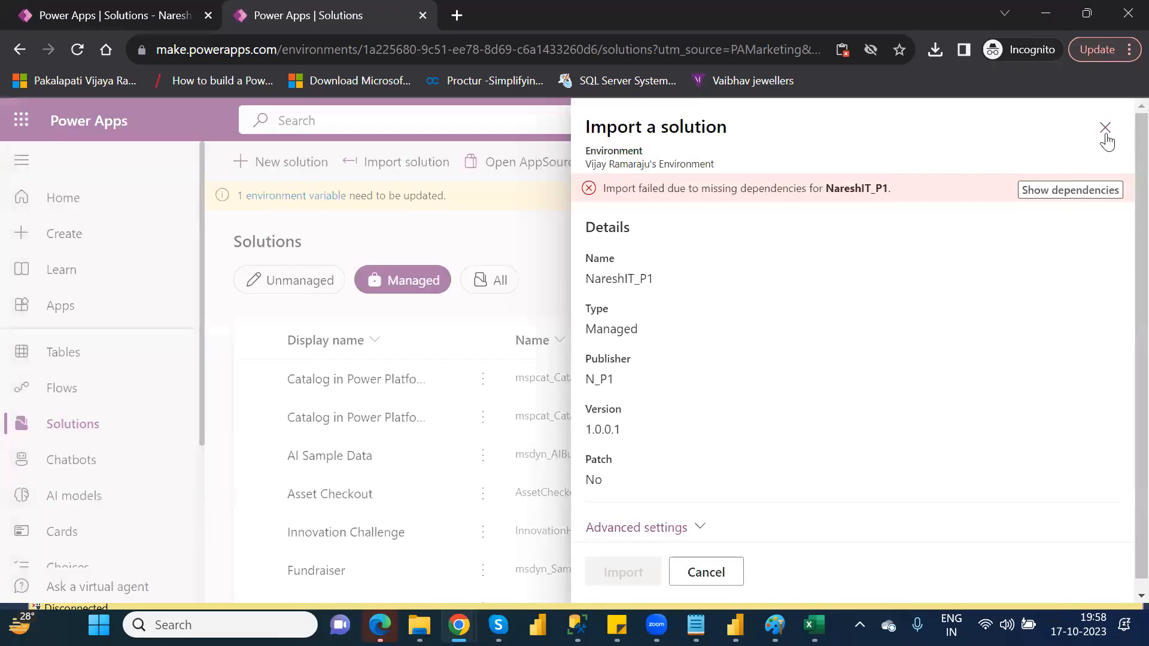
pyautogui.click(1111, 131)
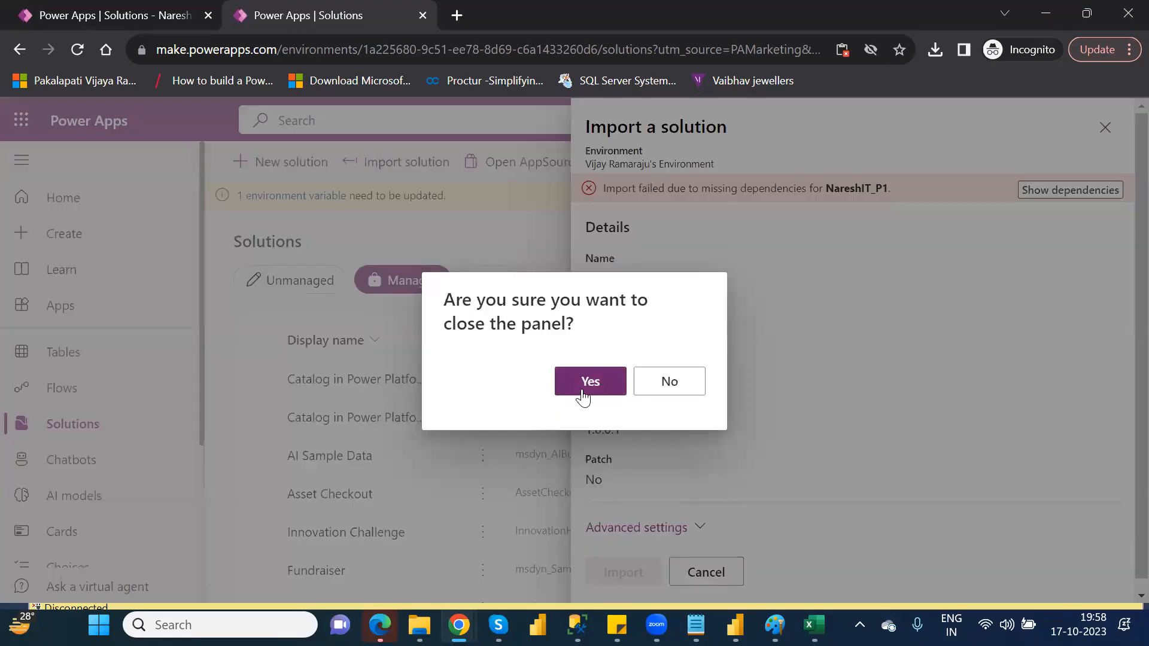
pyautogui.click(584, 392)
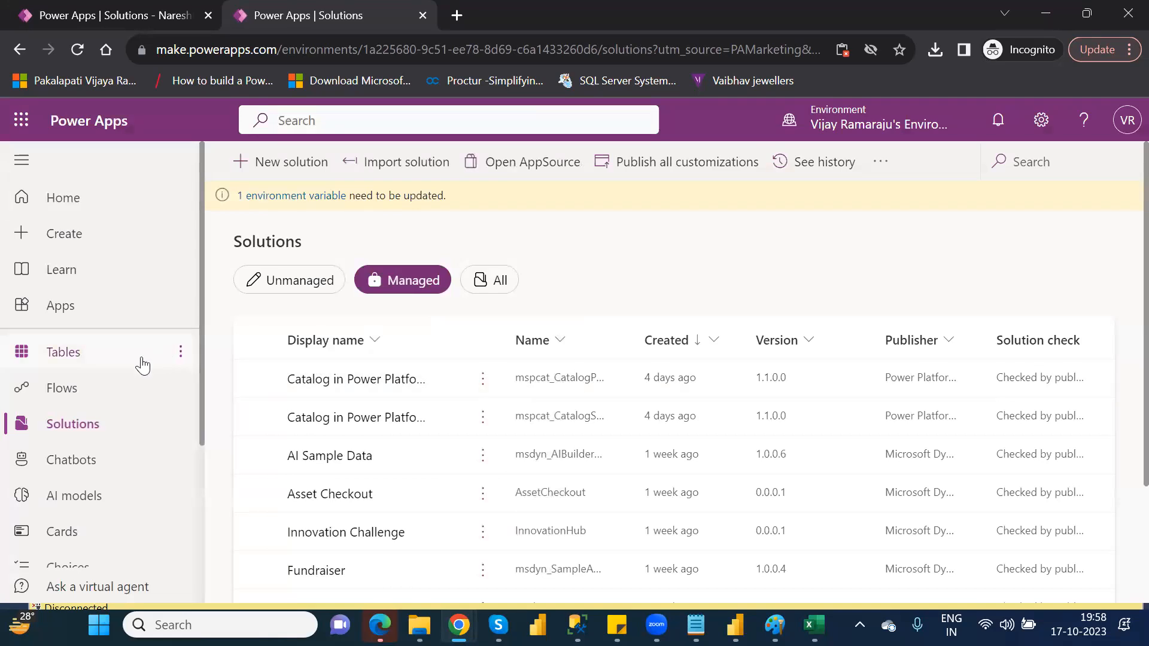
# Start a new table from an Excel file and browse to the personal OneDrive folder for the upload.
pyautogui.click(108, 357)
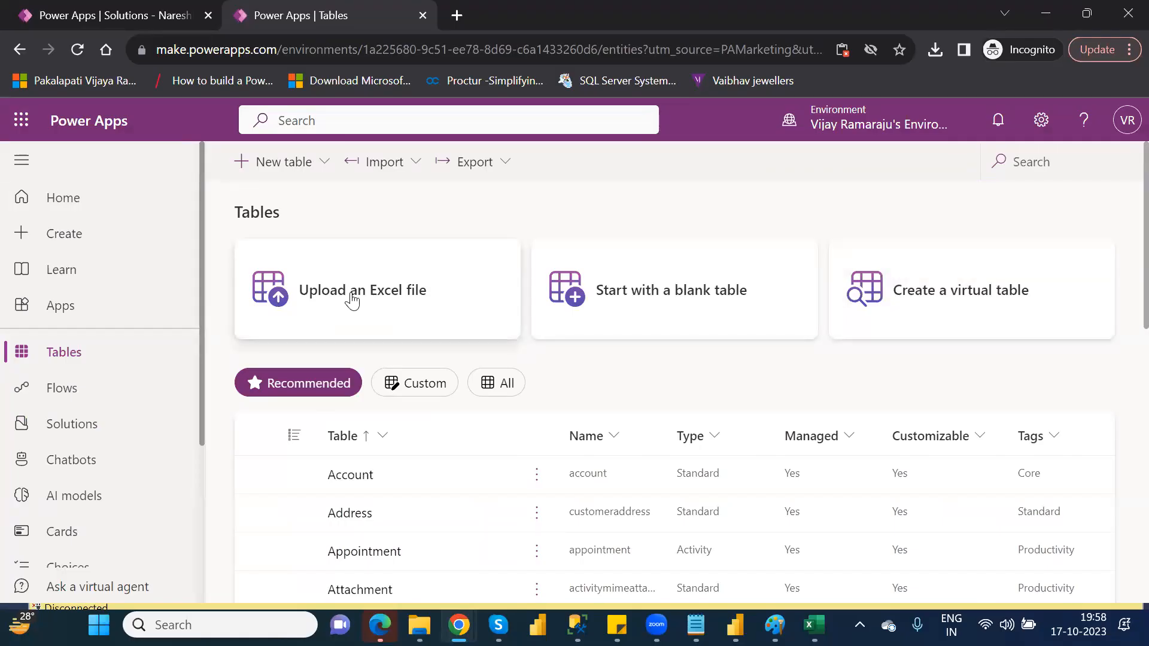
pyautogui.click(425, 289)
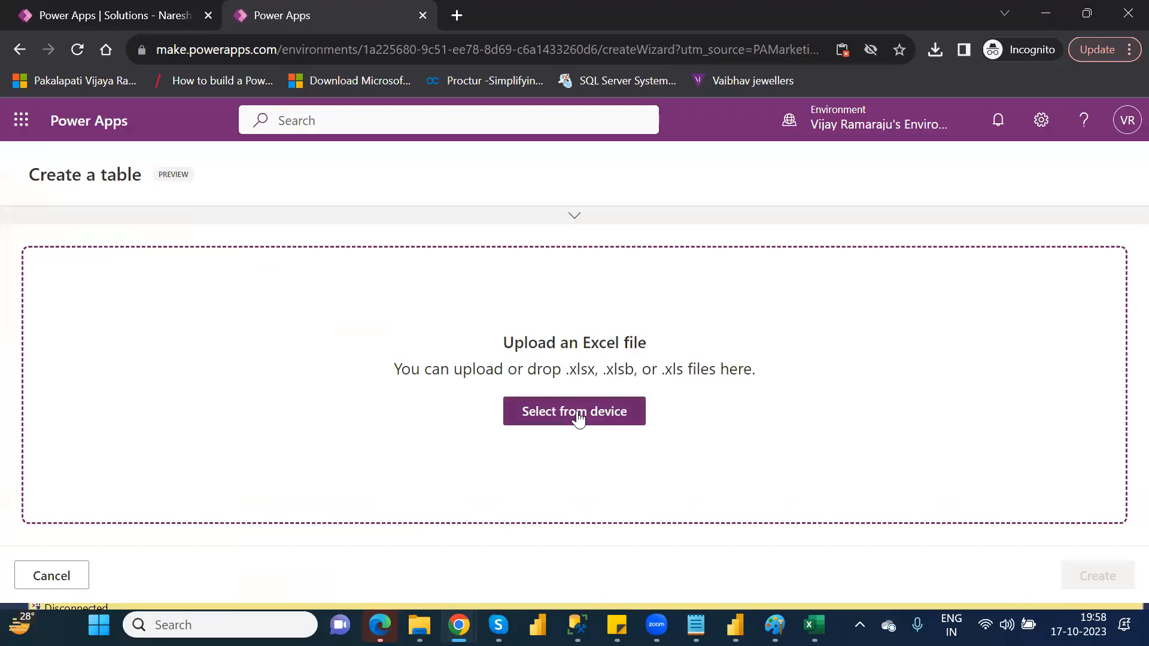
pyautogui.click(578, 418)
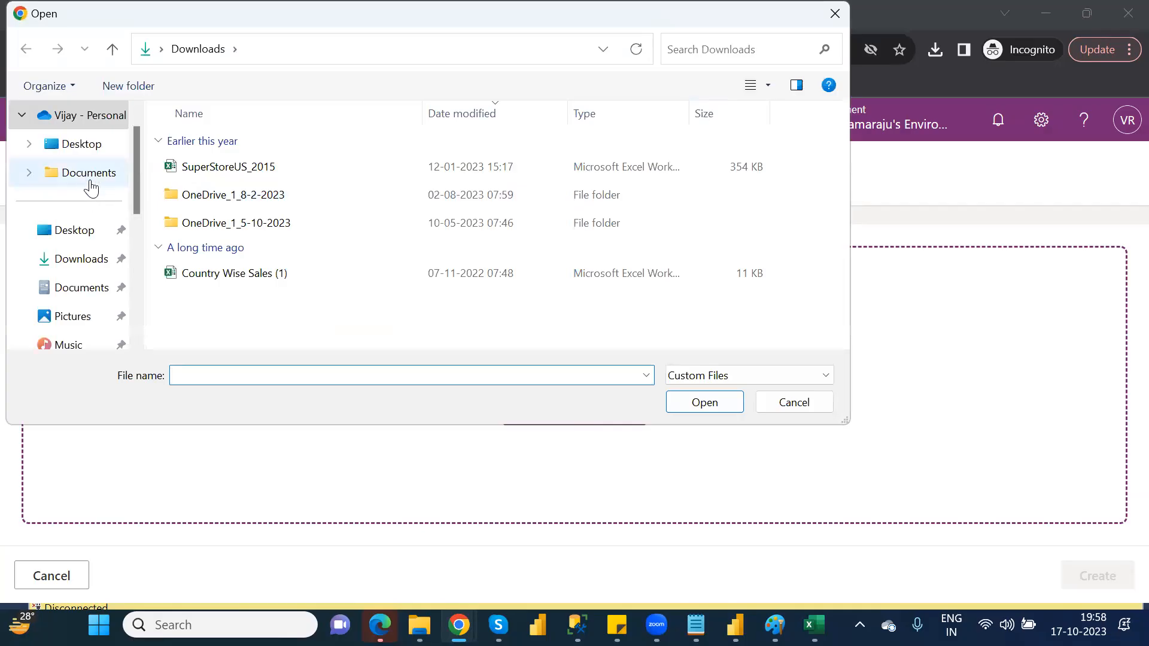
pyautogui.click(98, 125)
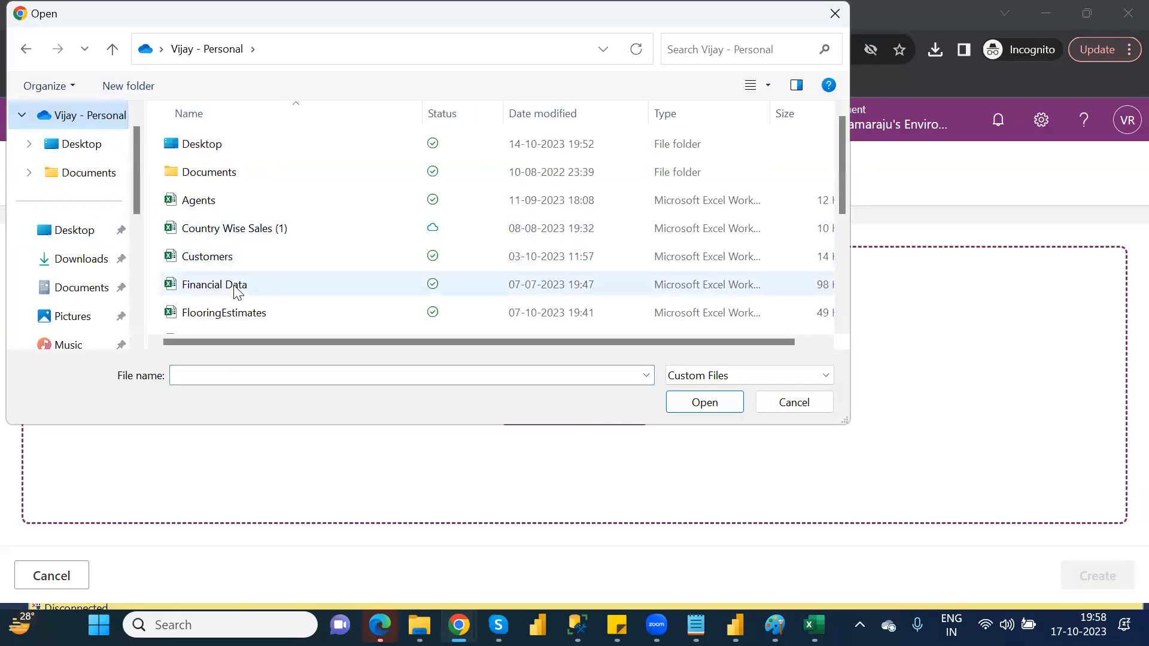
# Inspect the Financial Data workbook in Excel, close it, and return to the file selection.
pyautogui.doubleClick(235, 287)
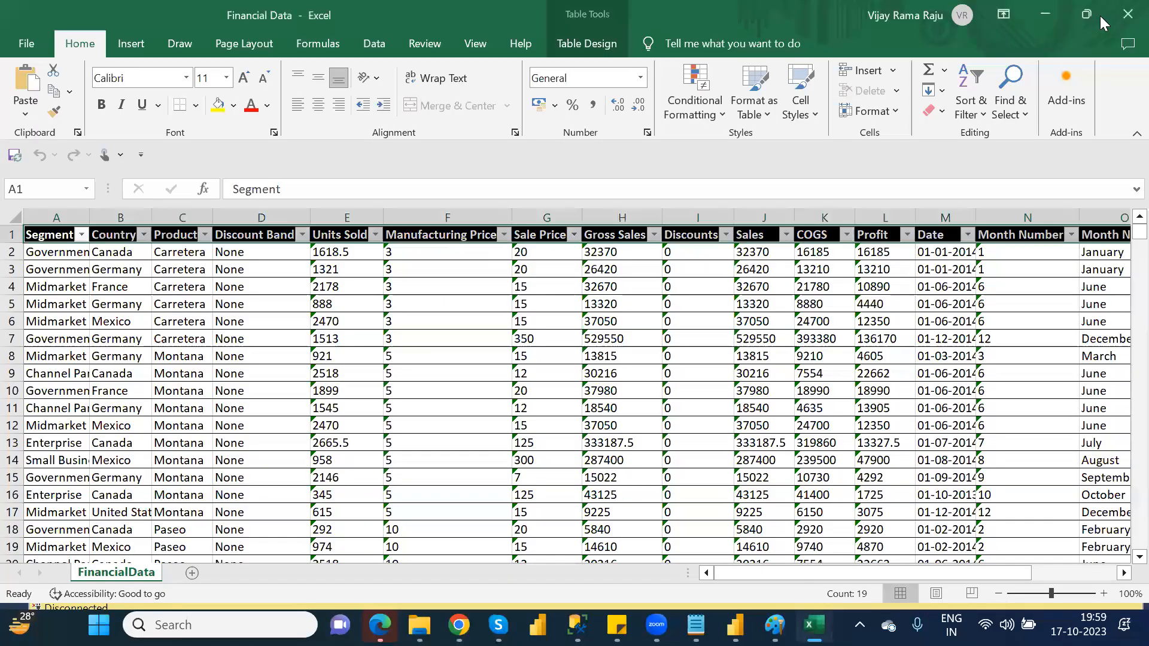
pyautogui.click(1123, 20)
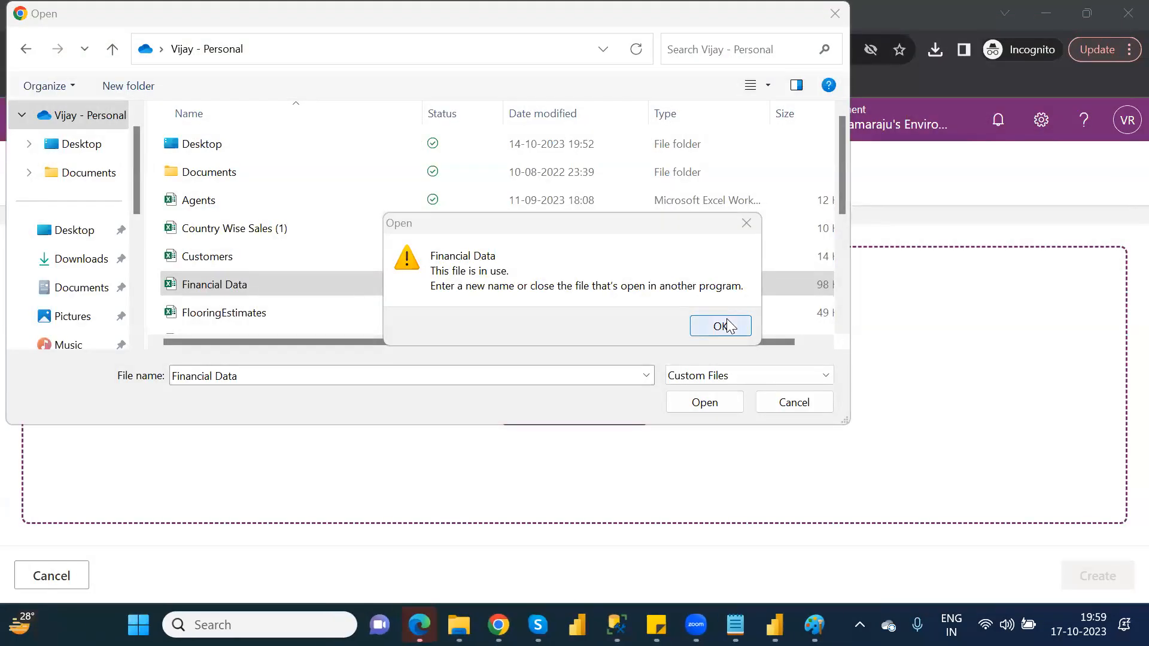
pyautogui.click(728, 326)
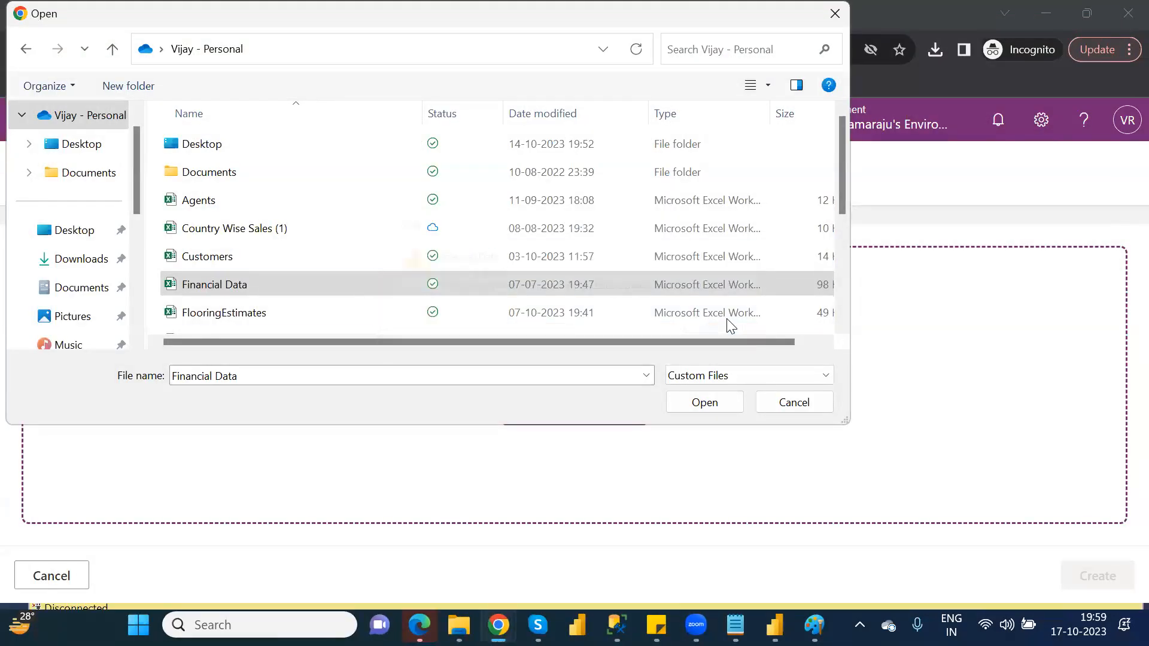
# Upload the Financial Data workbook and create the table from it.
pyautogui.doubleClick(248, 284)
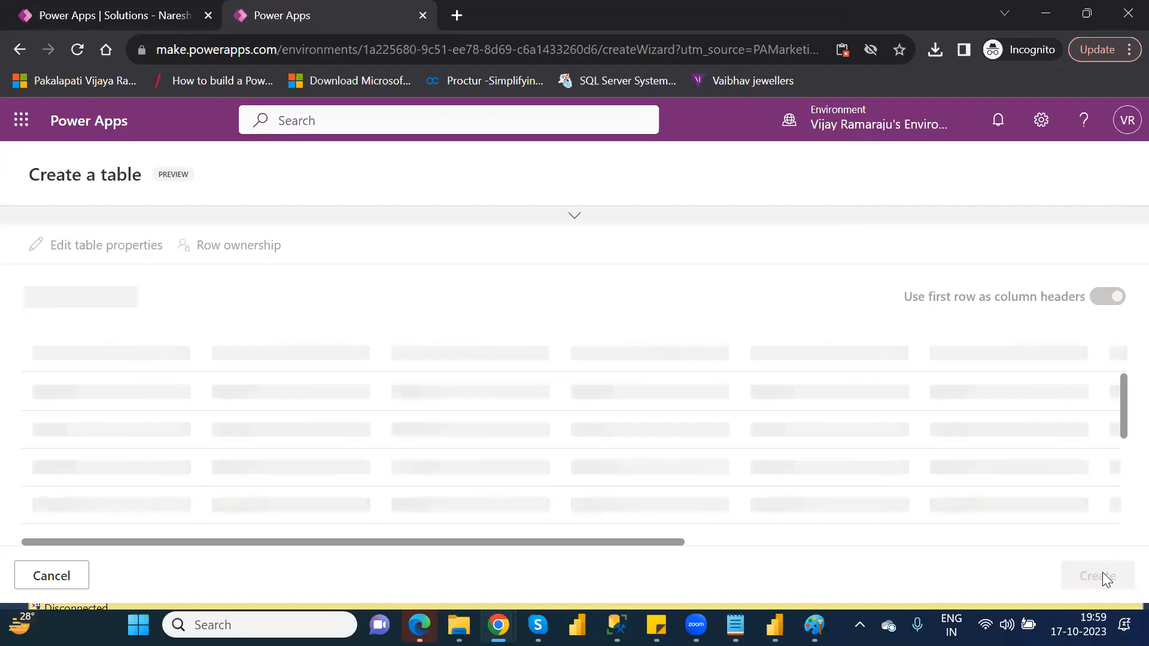
pyautogui.click(1103, 575)
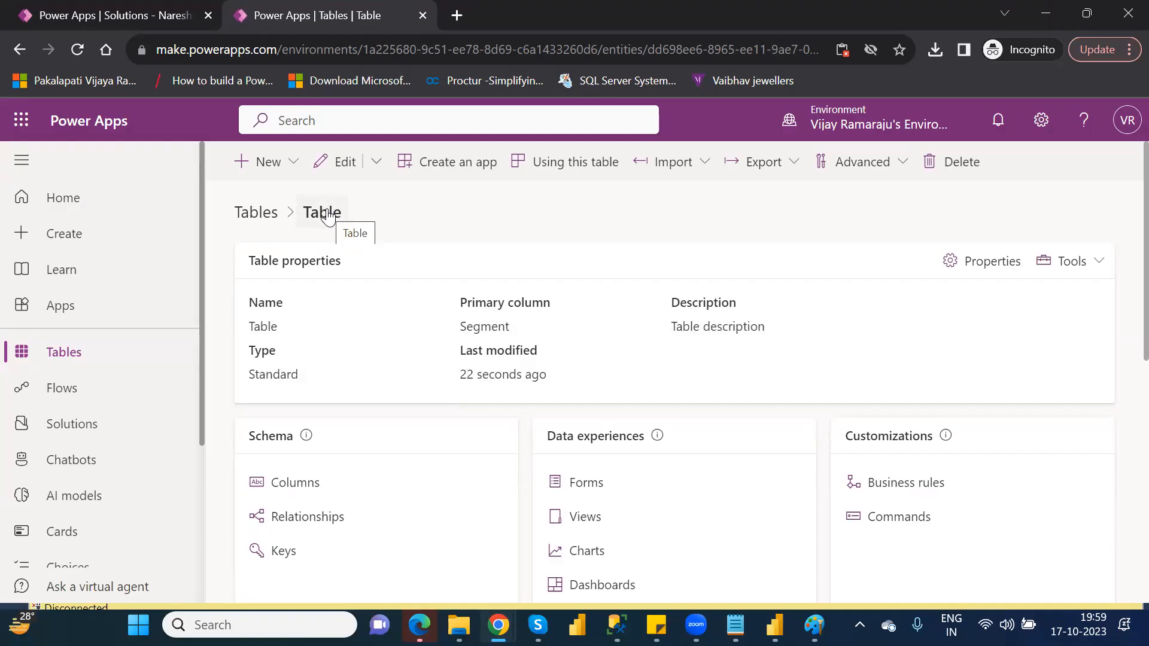
# Search the environment's tables for "table", set the new table's display name to FinancialData, and save it.
pyautogui.click(88, 362)
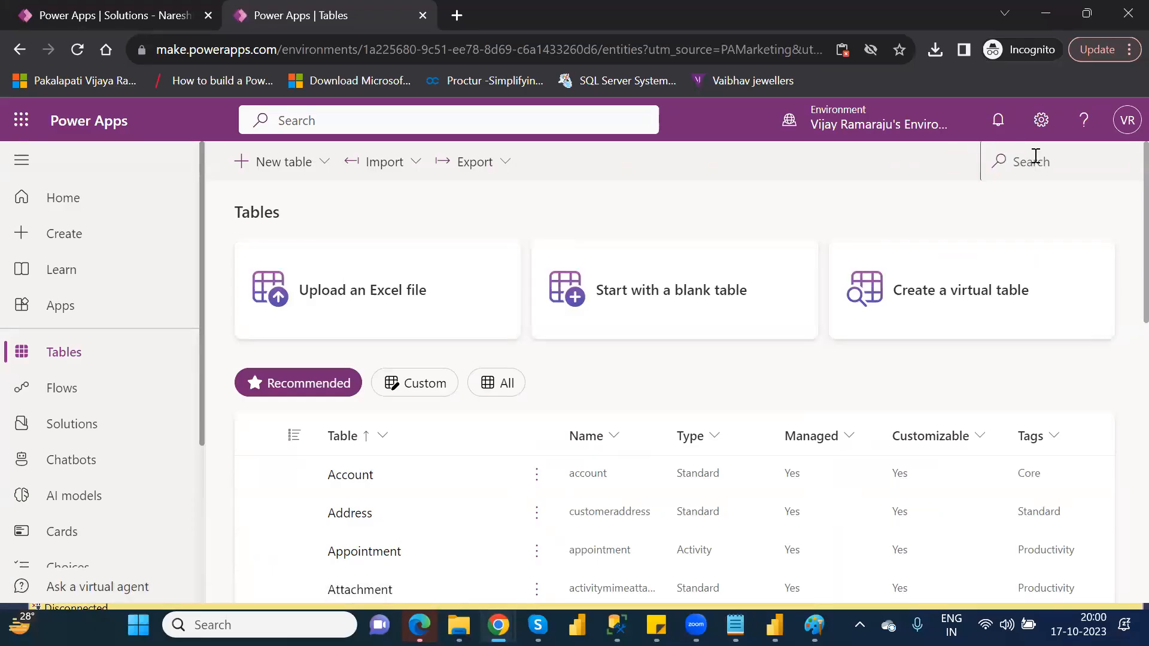
pyautogui.click(1035, 156)
pyautogui.write('table')
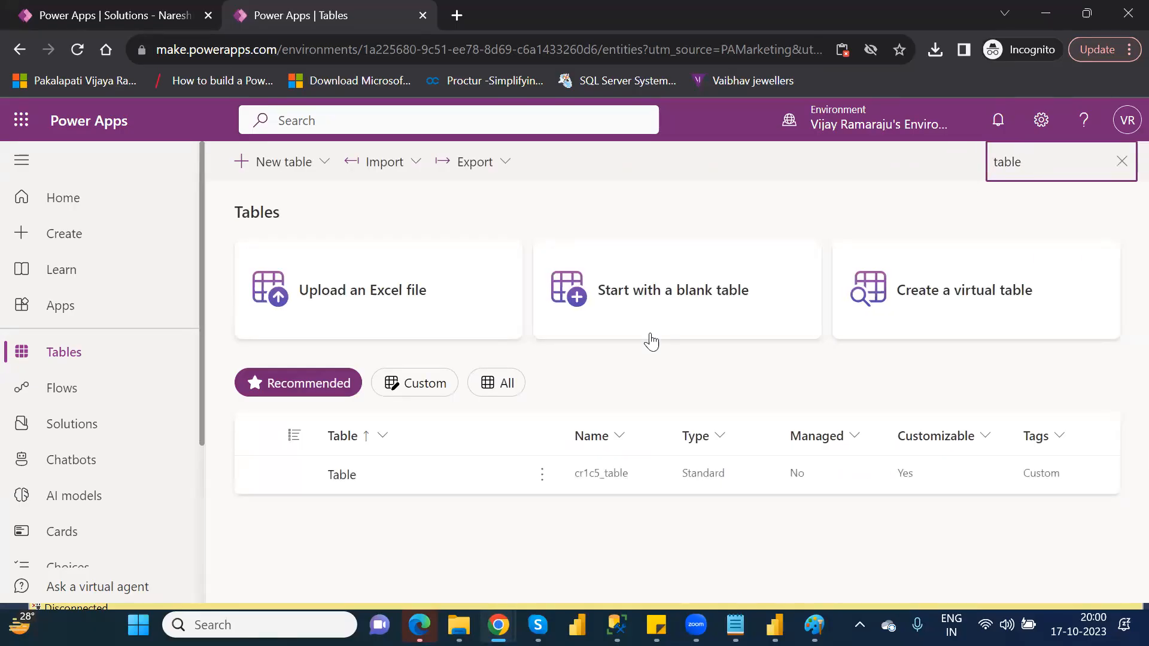
pyautogui.click(543, 476)
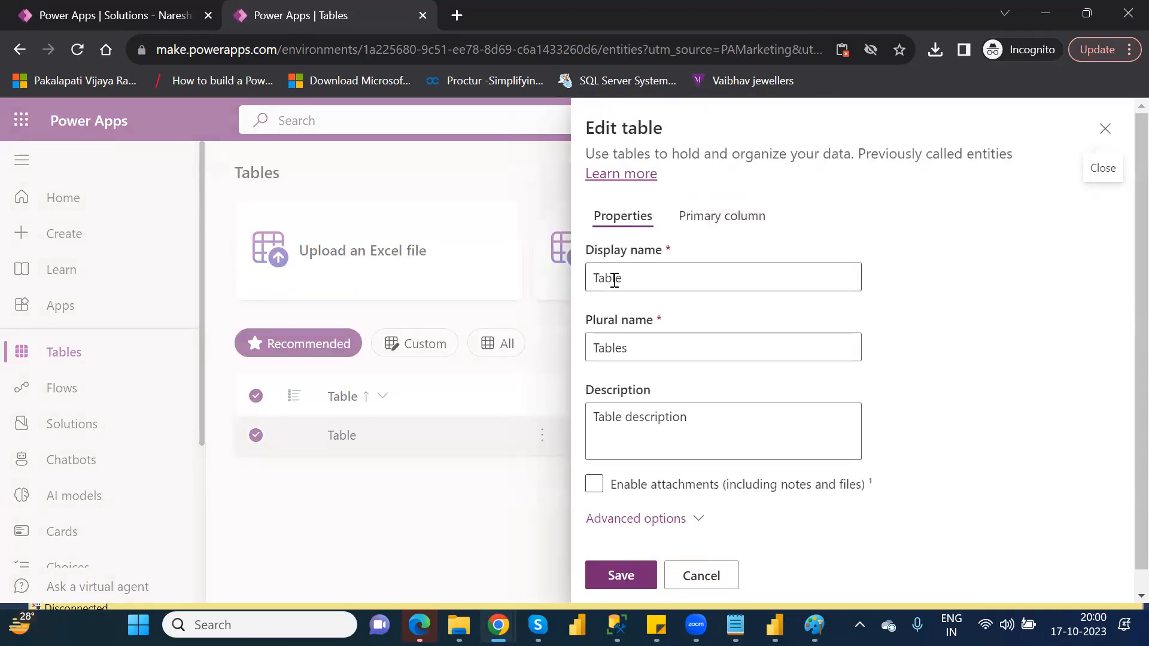
pyautogui.doubleClick(614, 281)
pyautogui.write('Finan')
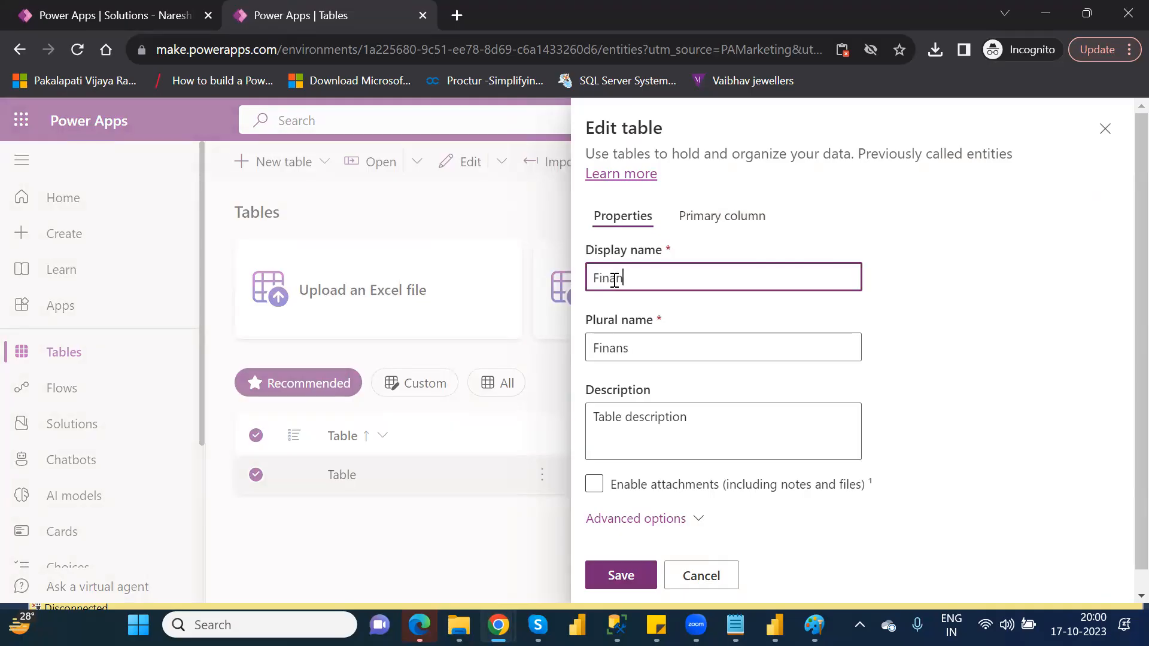
pyautogui.write('cialData')
pyautogui.click(619, 574)
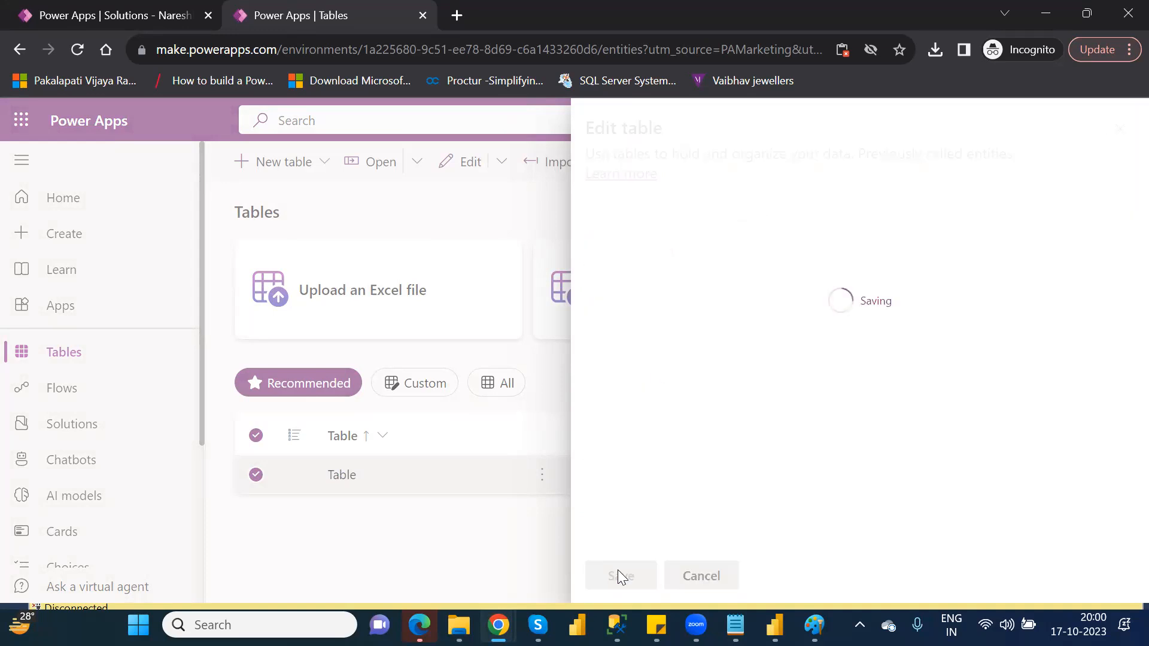
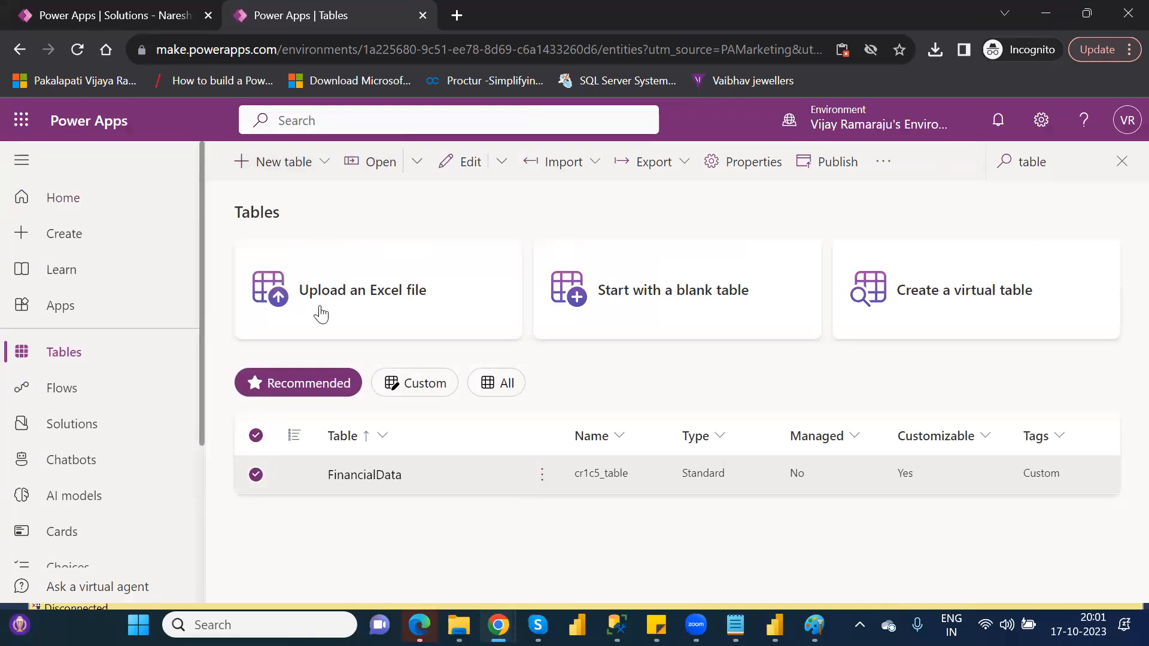
# Upload the Customers workbook from the personal OneDrive folder and create a new table from it.
pyautogui.click(375, 289)
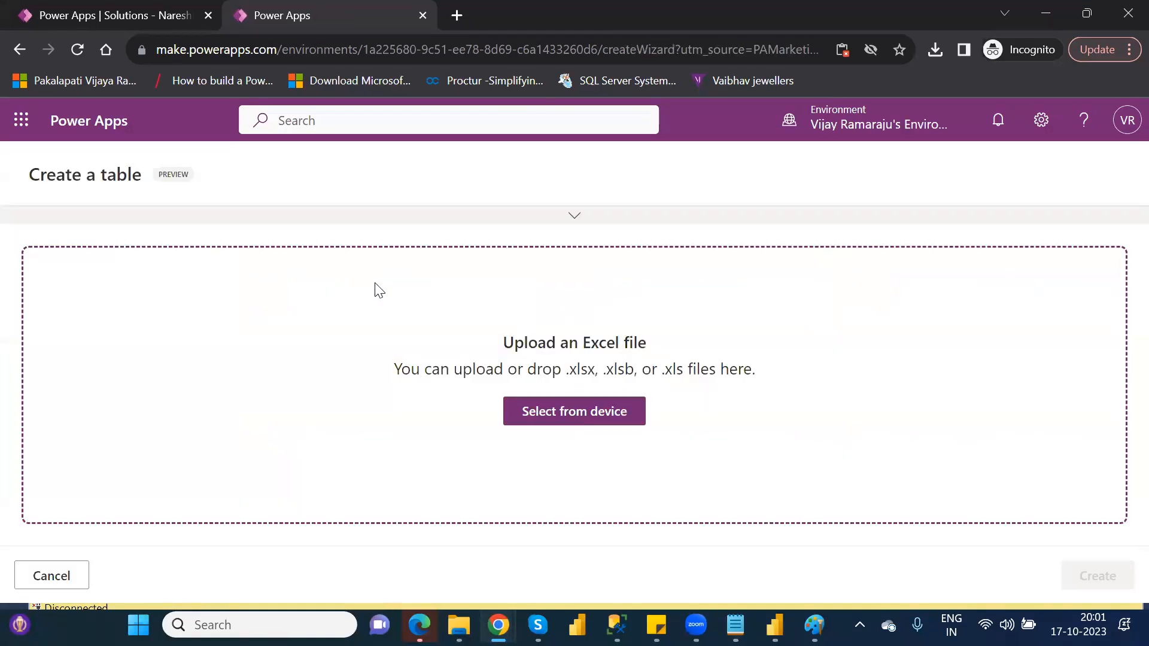
pyautogui.click(581, 409)
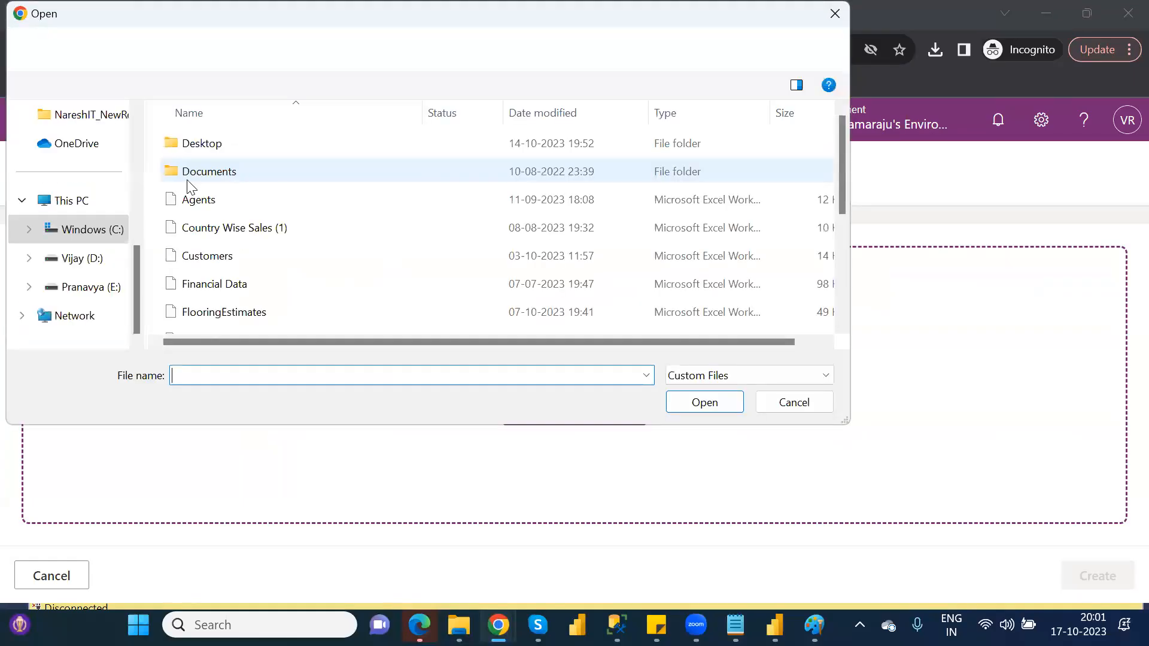
pyautogui.scroll(3, 138, 116)
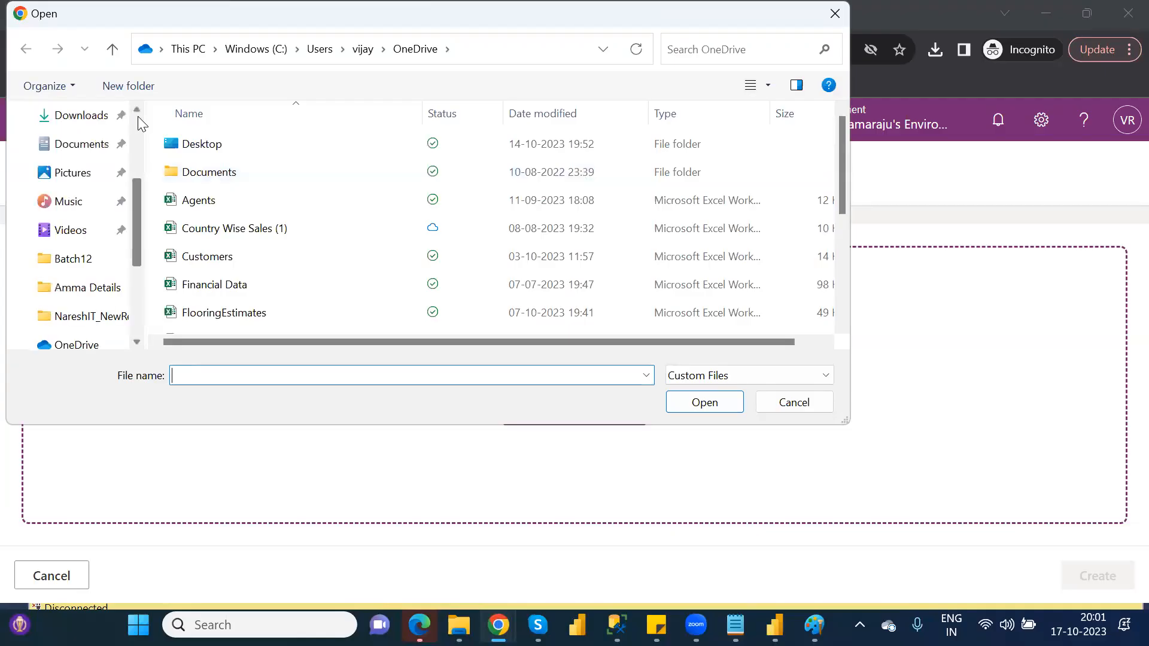
pyautogui.scroll(3, 141, 116)
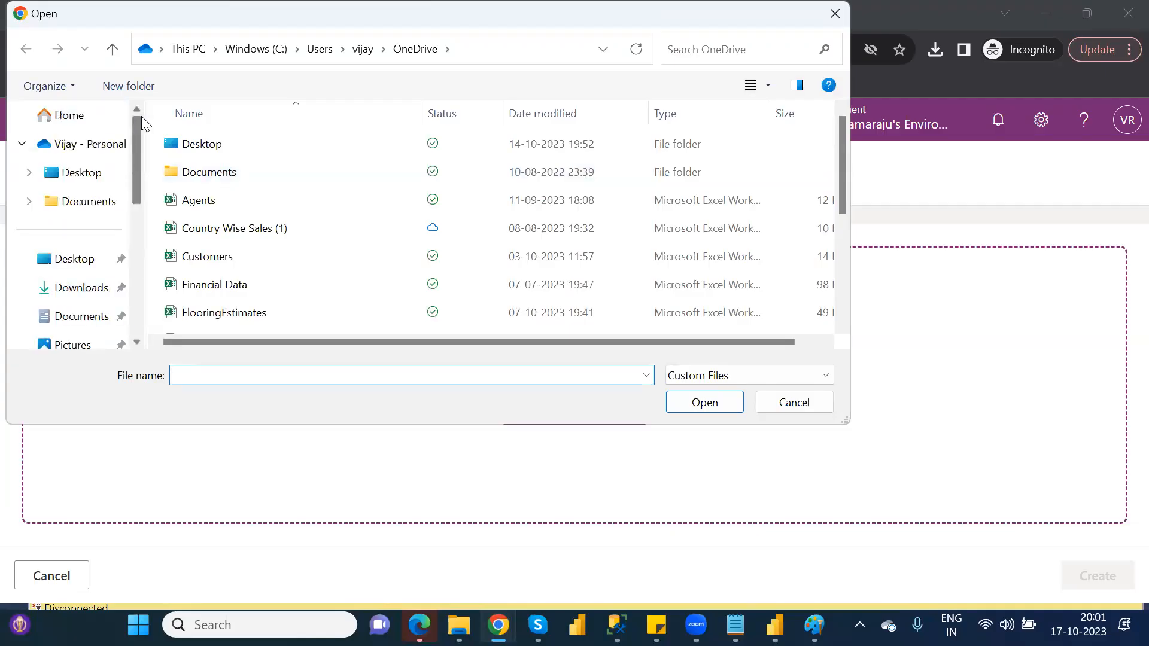
pyautogui.click(91, 145)
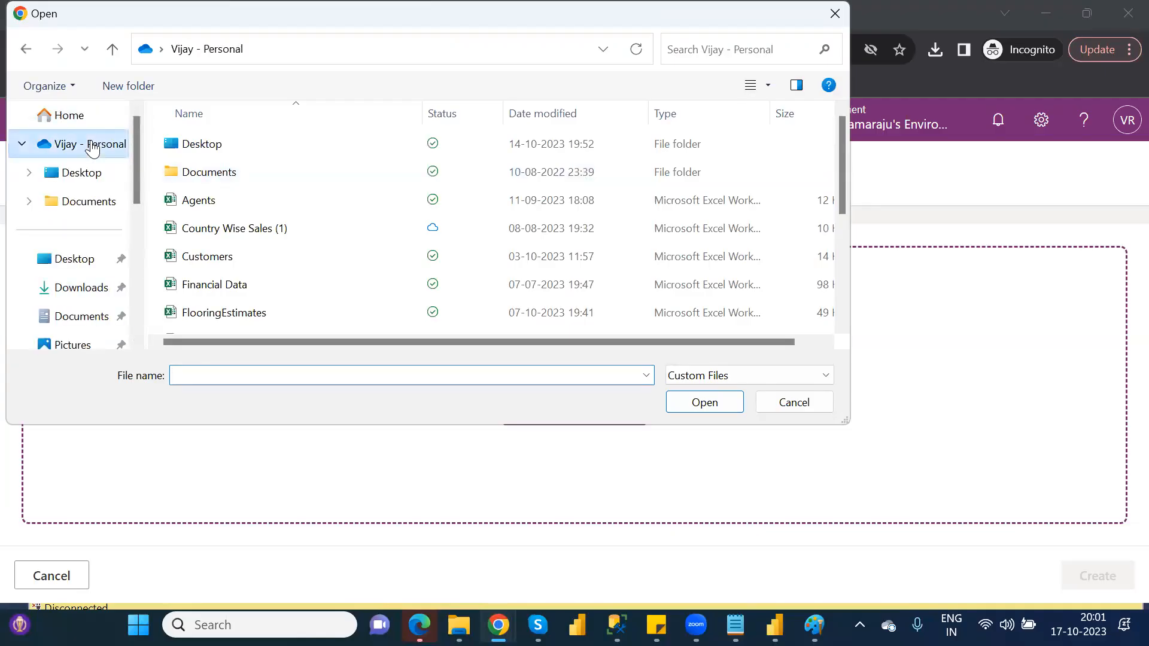
pyautogui.doubleClick(225, 257)
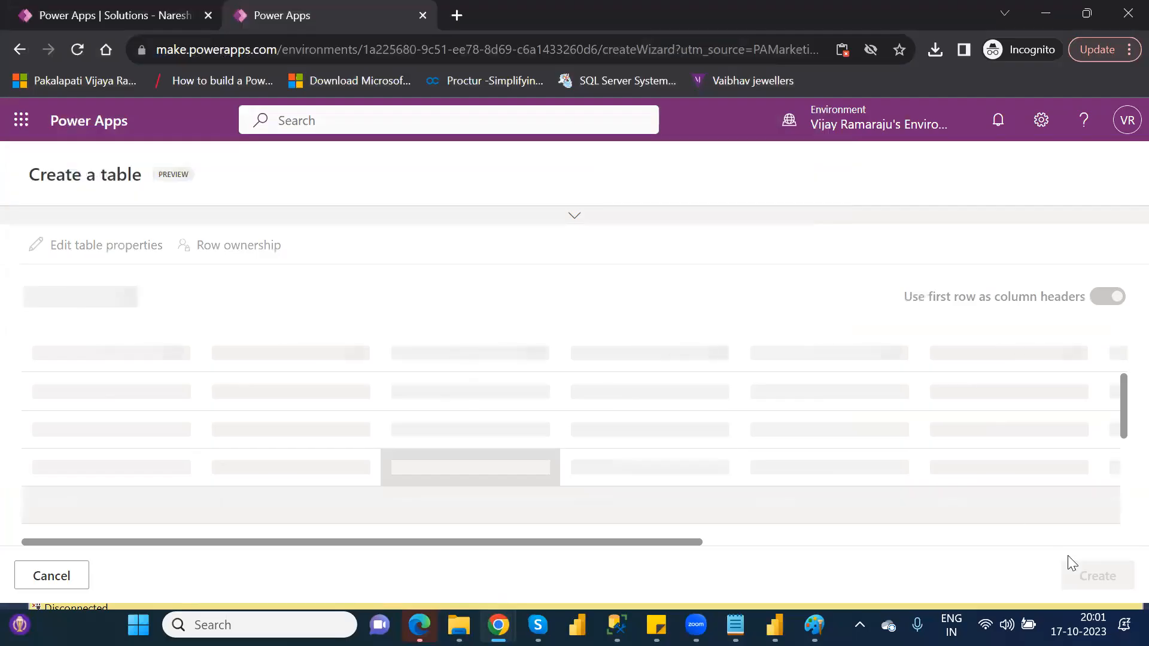
pyautogui.click(1098, 578)
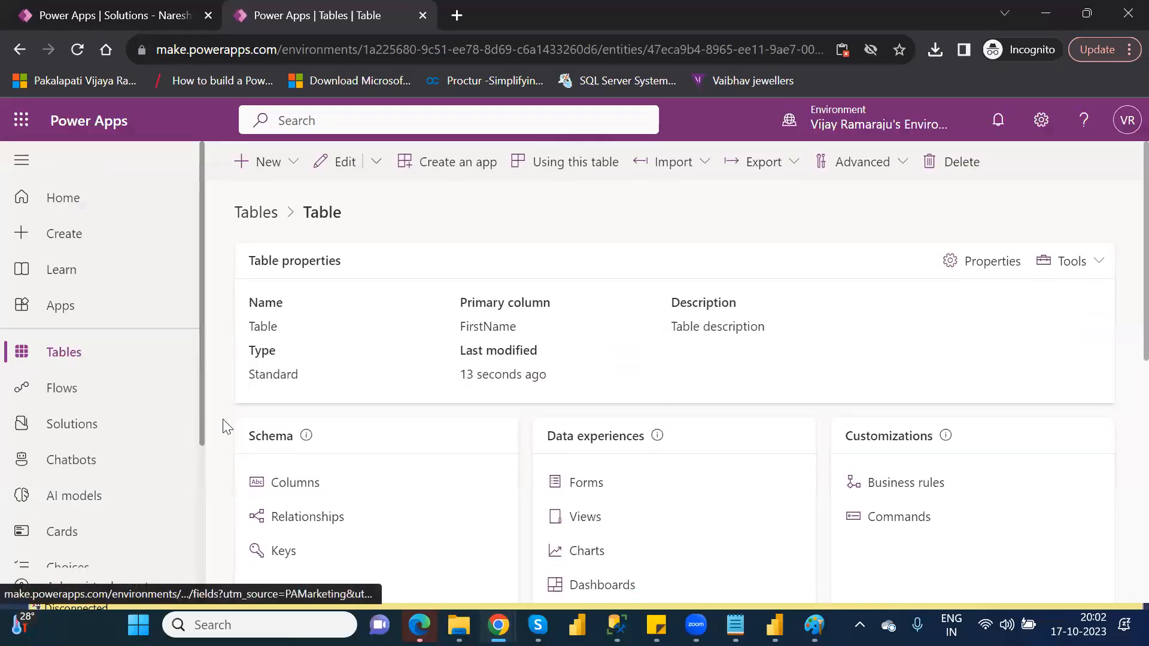
# Search the environment's tables for "table", set the newly created table's display name to Customer, and save it.
pyautogui.click(68, 353)
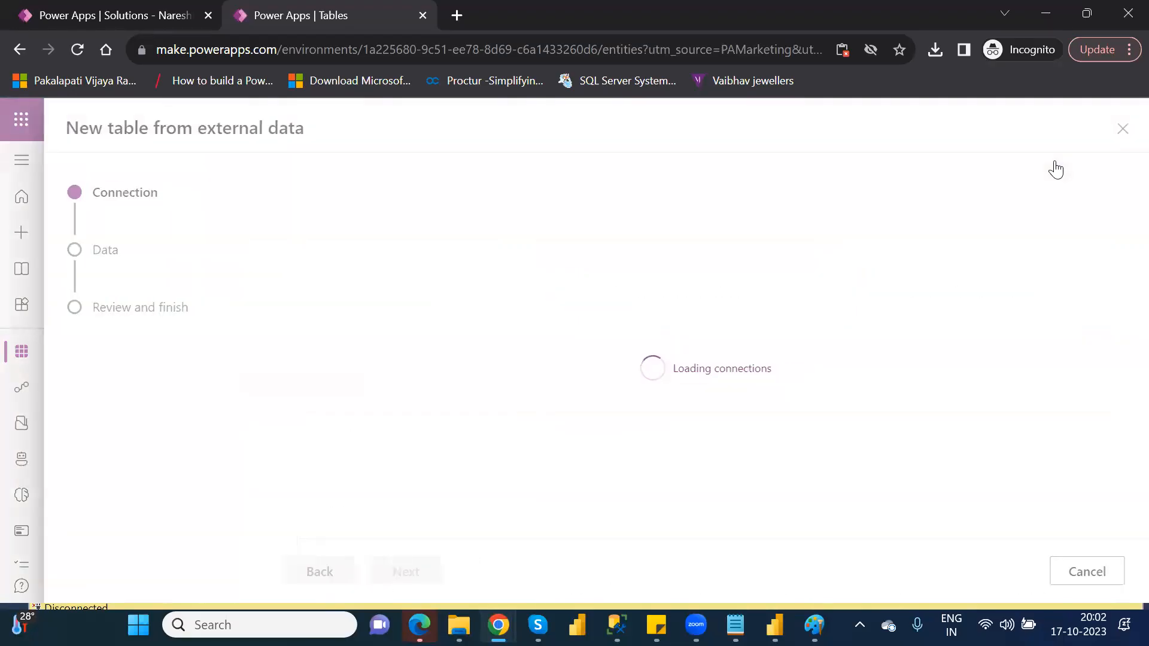
pyautogui.click(1120, 131)
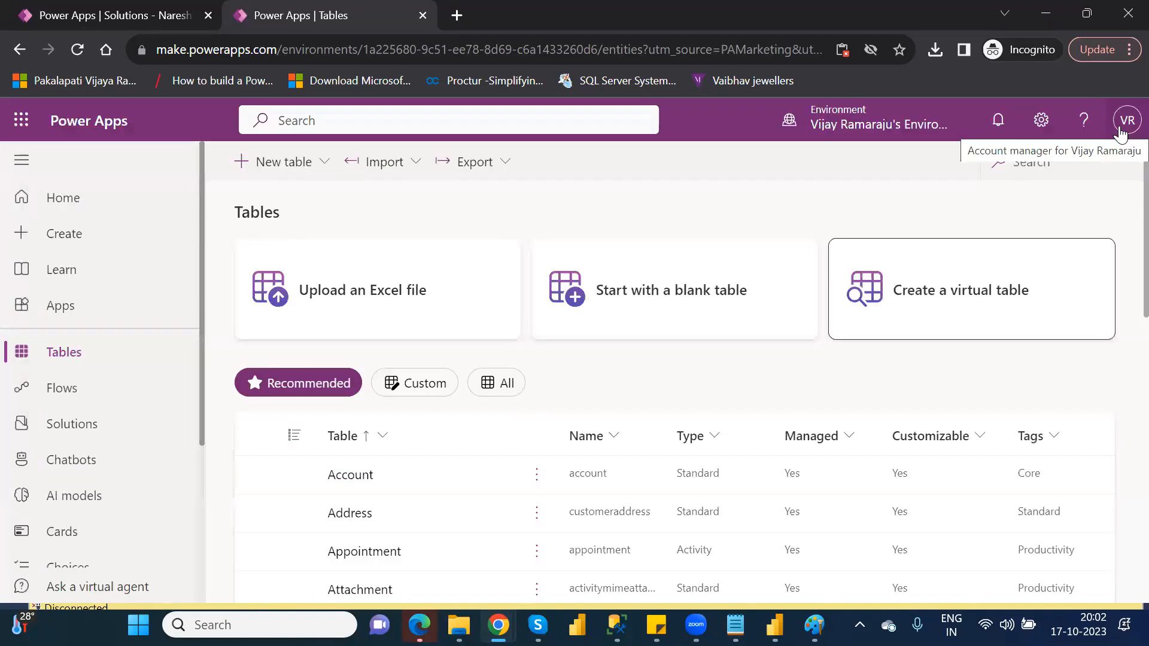
pyautogui.click(1026, 168)
pyautogui.write('ta')
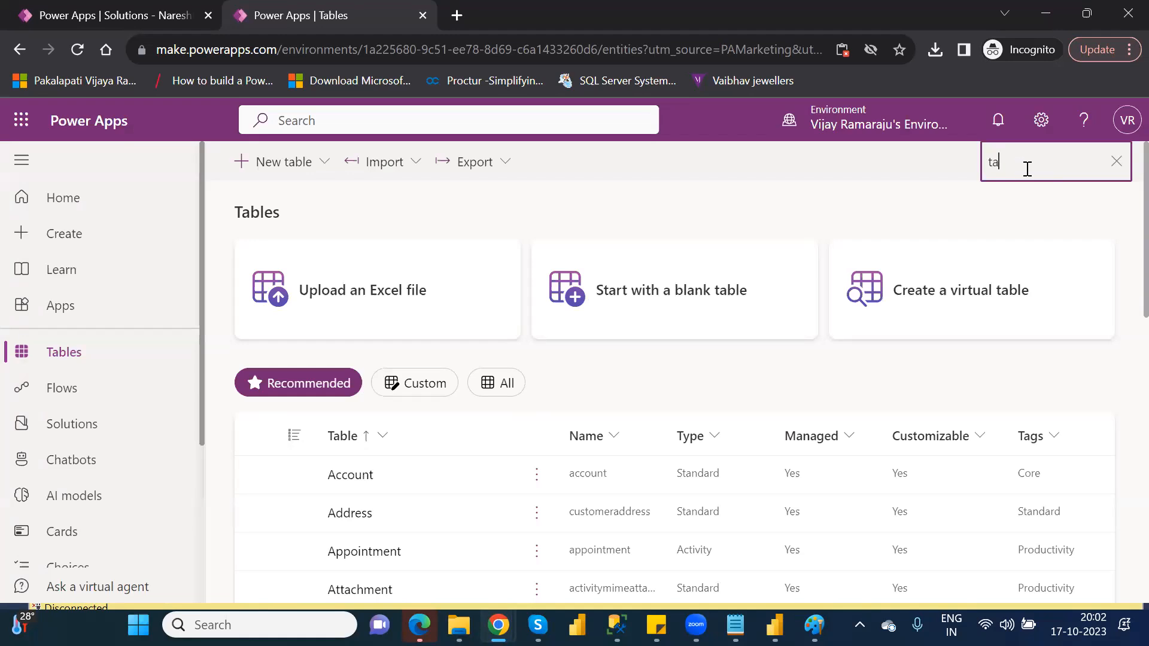
pyautogui.write('ble')
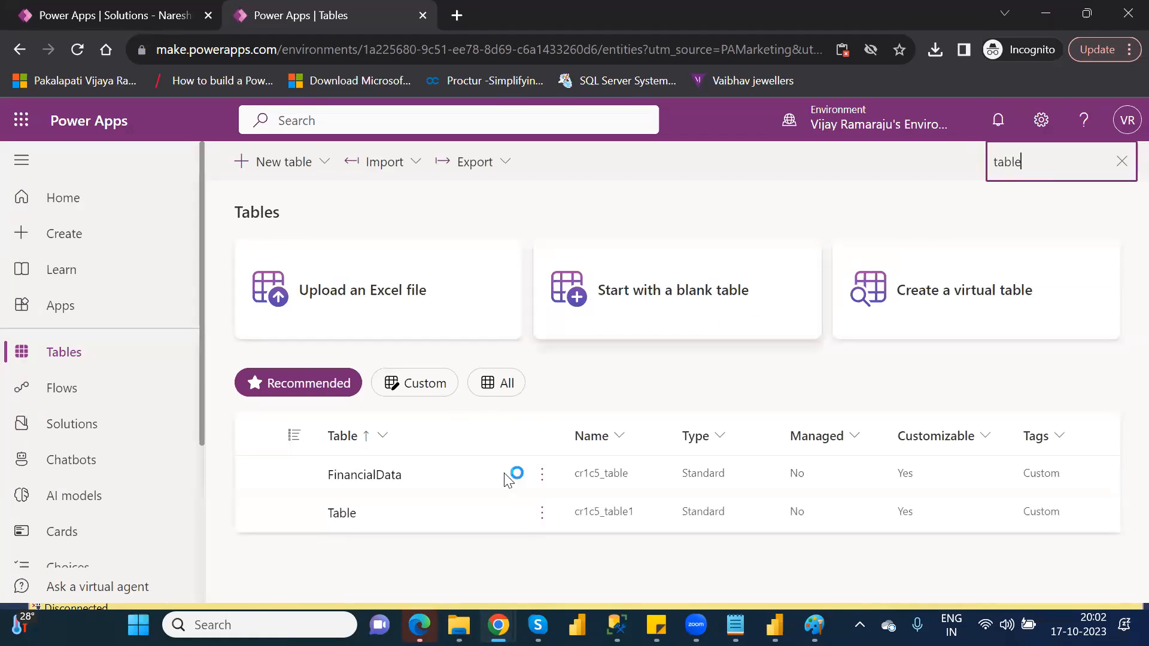
pyautogui.click(540, 514)
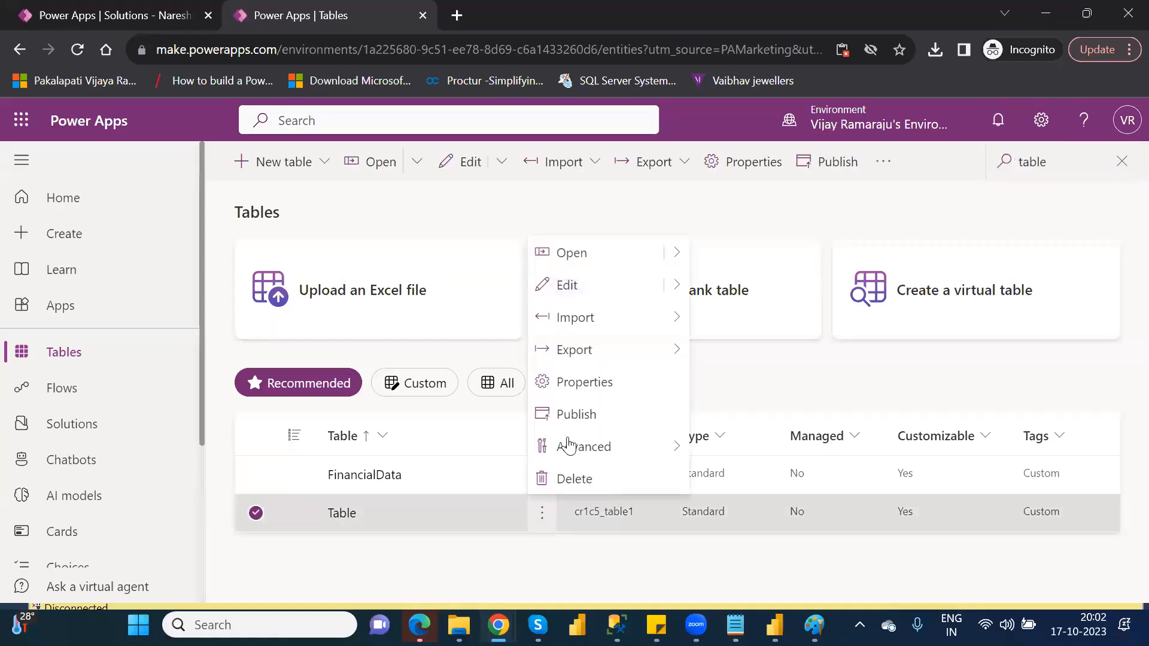
pyautogui.click(591, 396)
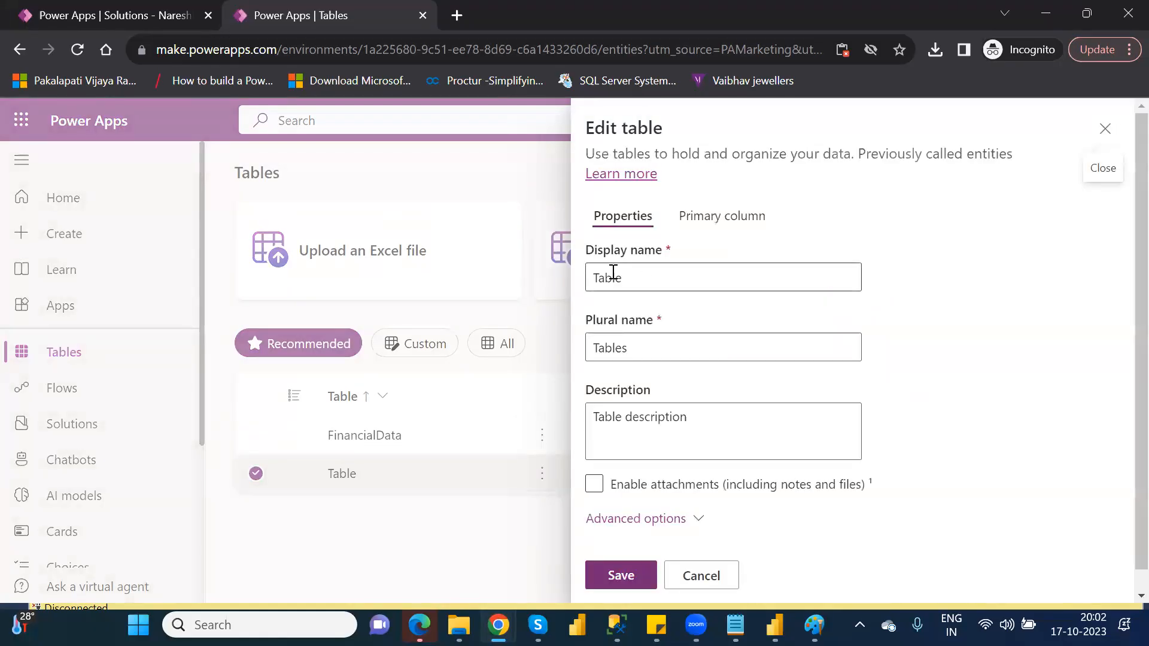
pyautogui.doubleClick(613, 272)
pyautogui.write('Customer')
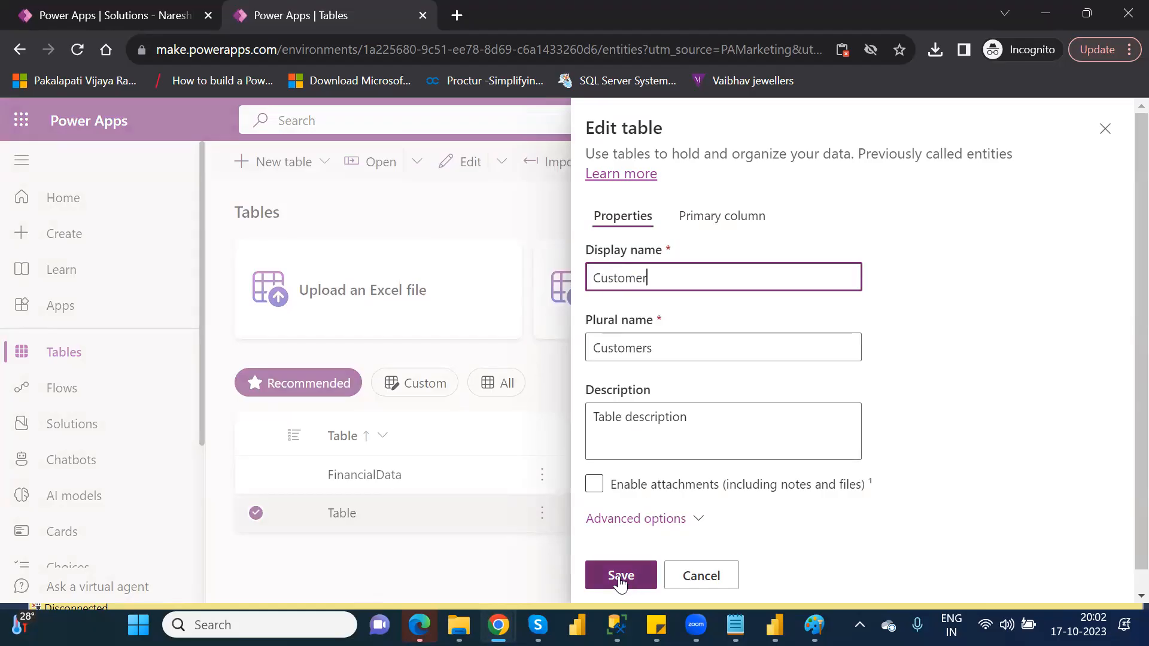
pyautogui.click(620, 578)
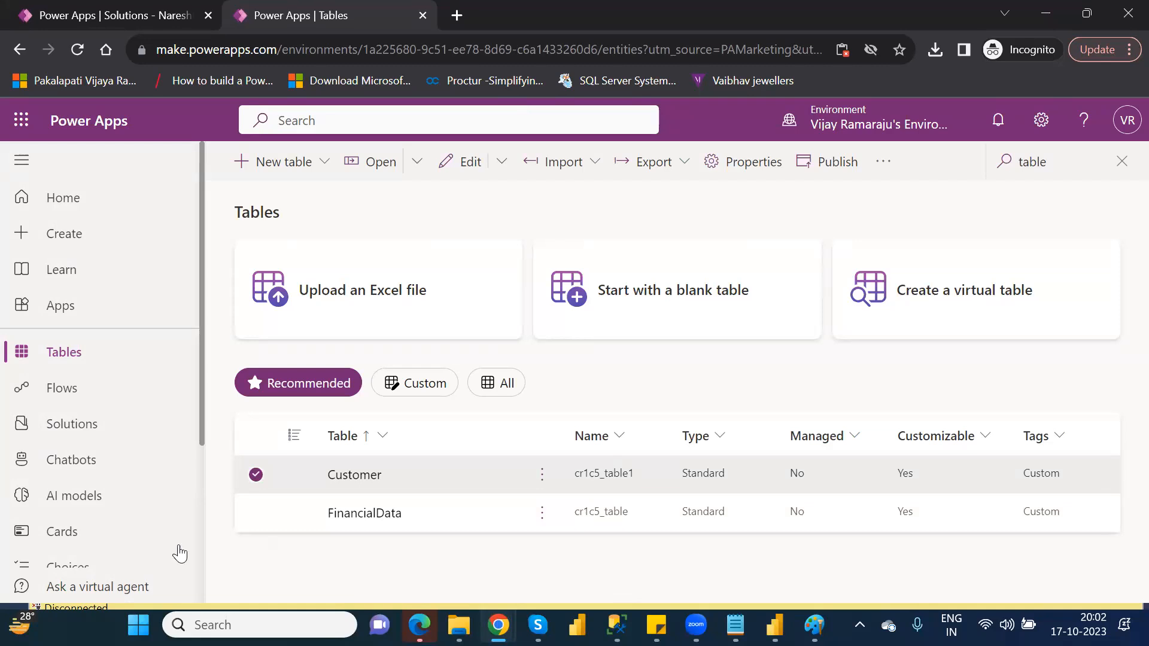
# Try to import the solution file NareshIT_P1_1_0_0_1_managed.zip from the Downloads folder into the environment.
pyautogui.click(105, 429)
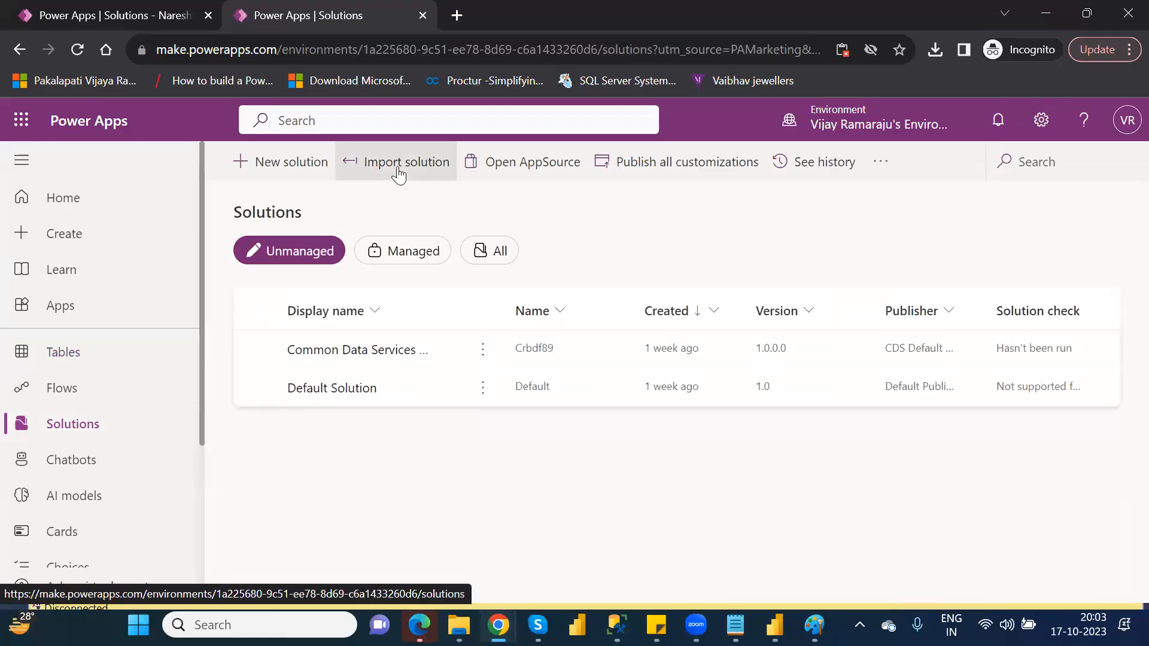
pyautogui.click(399, 173)
pyautogui.click(642, 275)
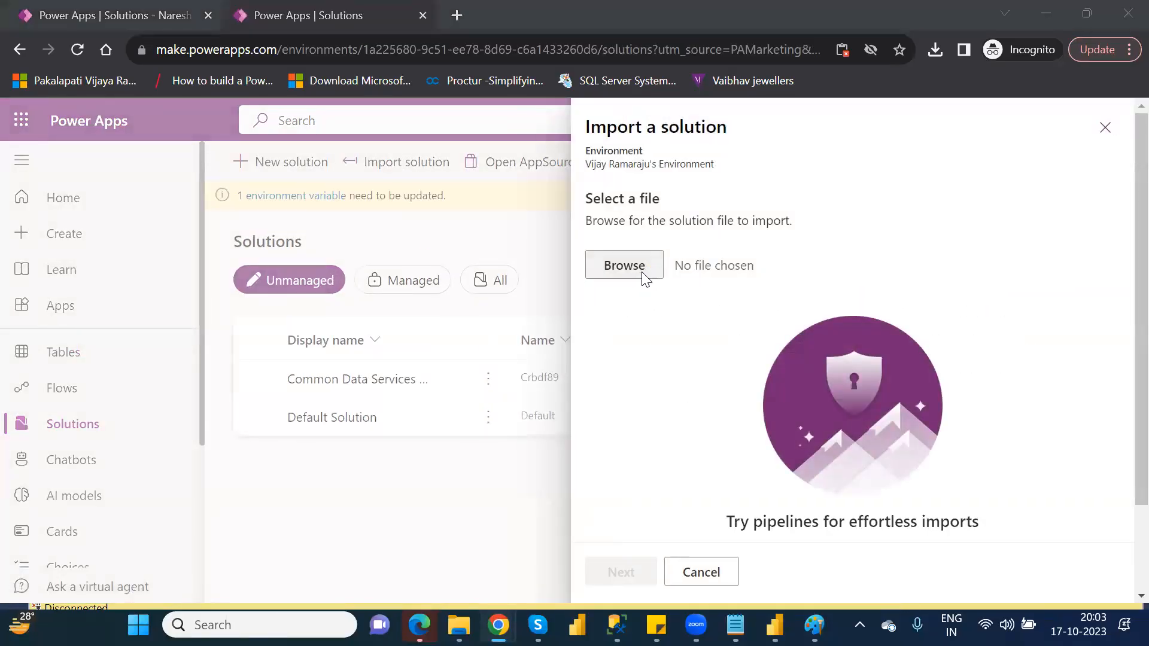
pyautogui.click(640, 271)
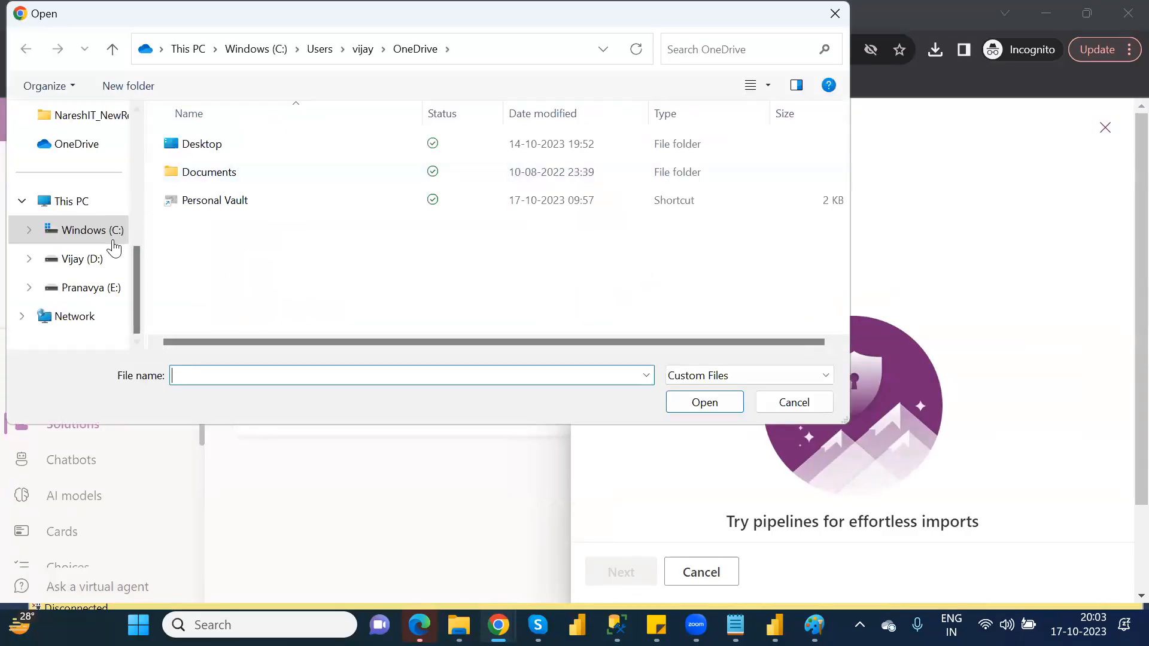
pyautogui.scroll(5, 136, 147)
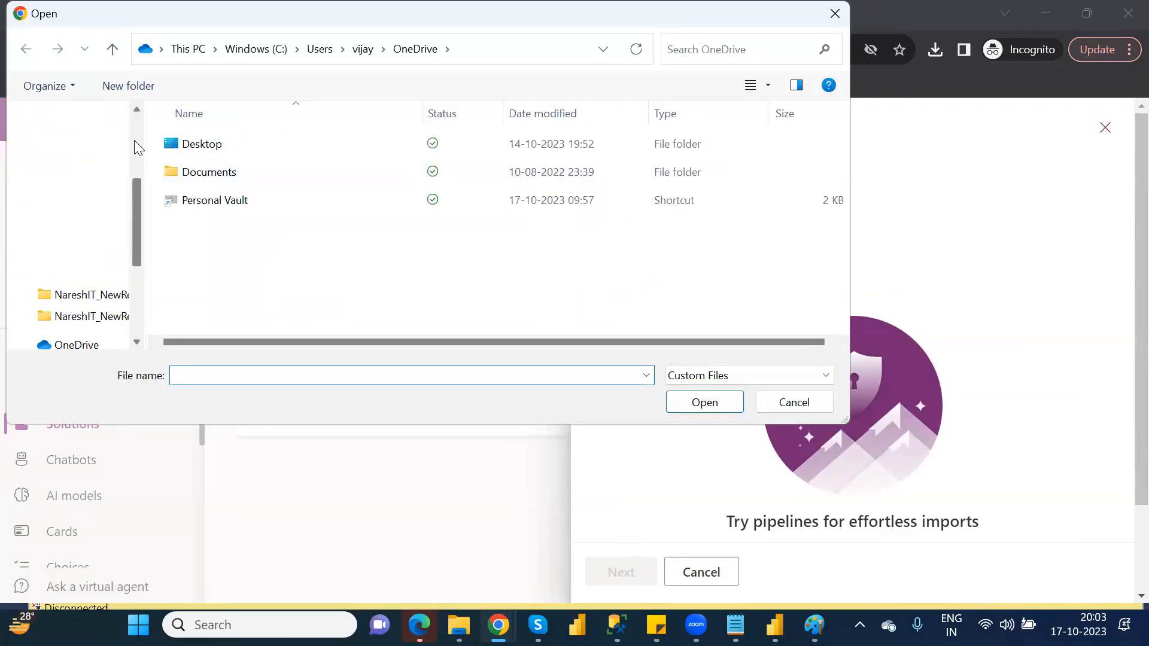
pyautogui.click(82, 297)
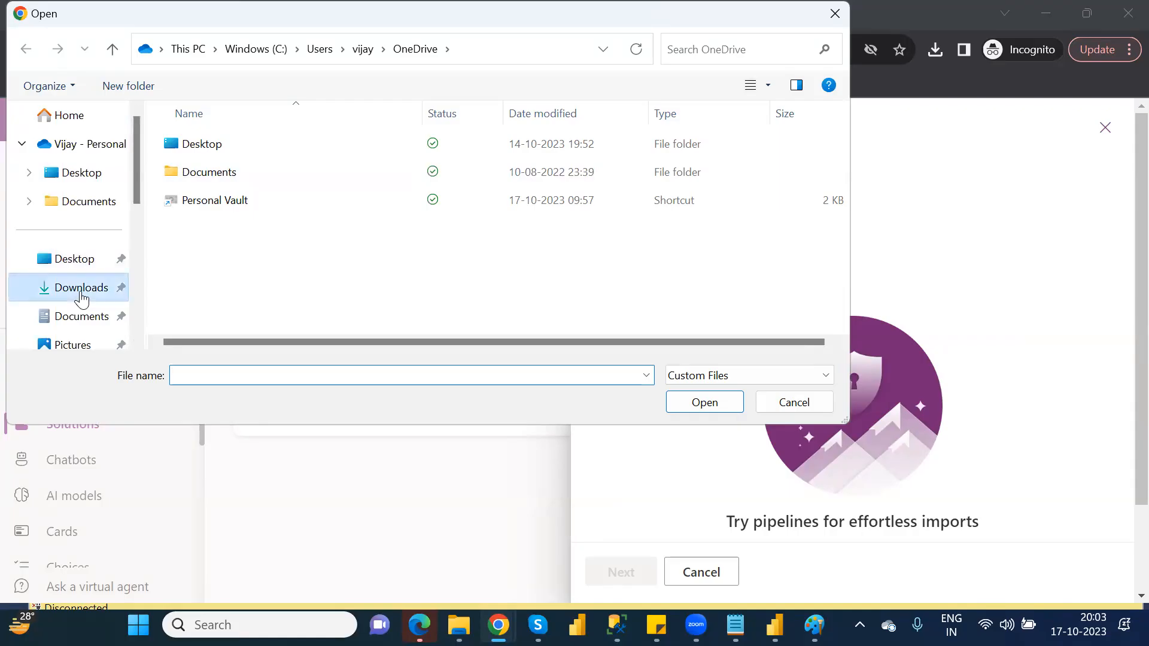
pyautogui.click(235, 175)
pyautogui.doubleClick(234, 175)
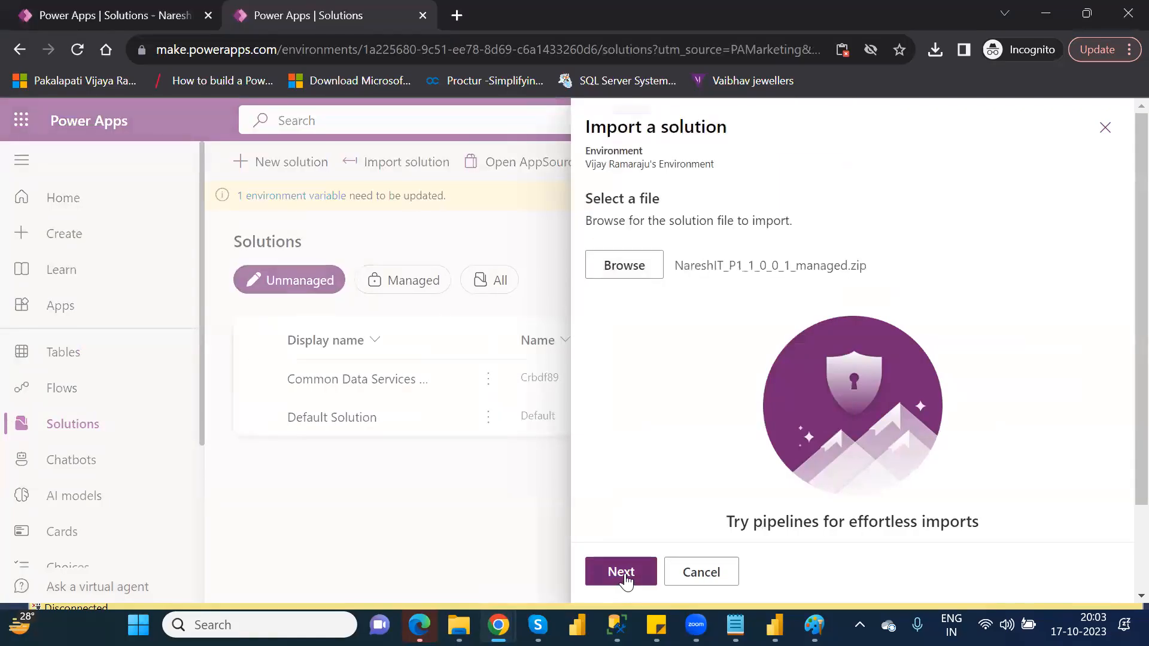
pyautogui.click(625, 573)
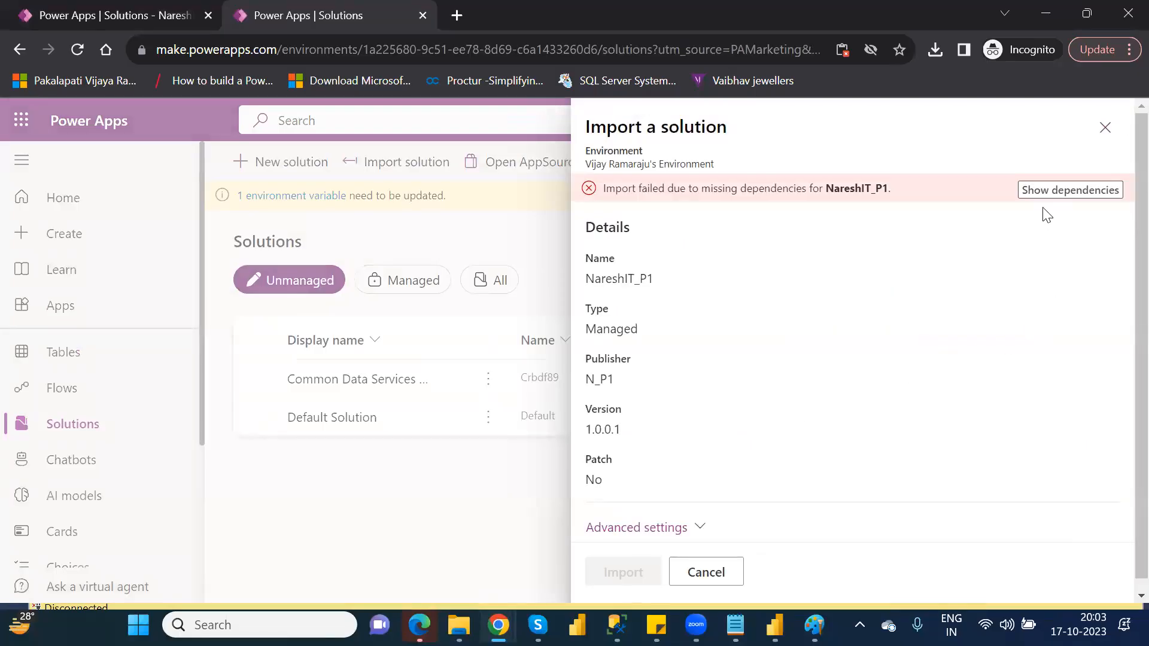
# Review the missing dependencies of NareshIT_P1, then cancel the solution import.
pyautogui.click(1047, 190)
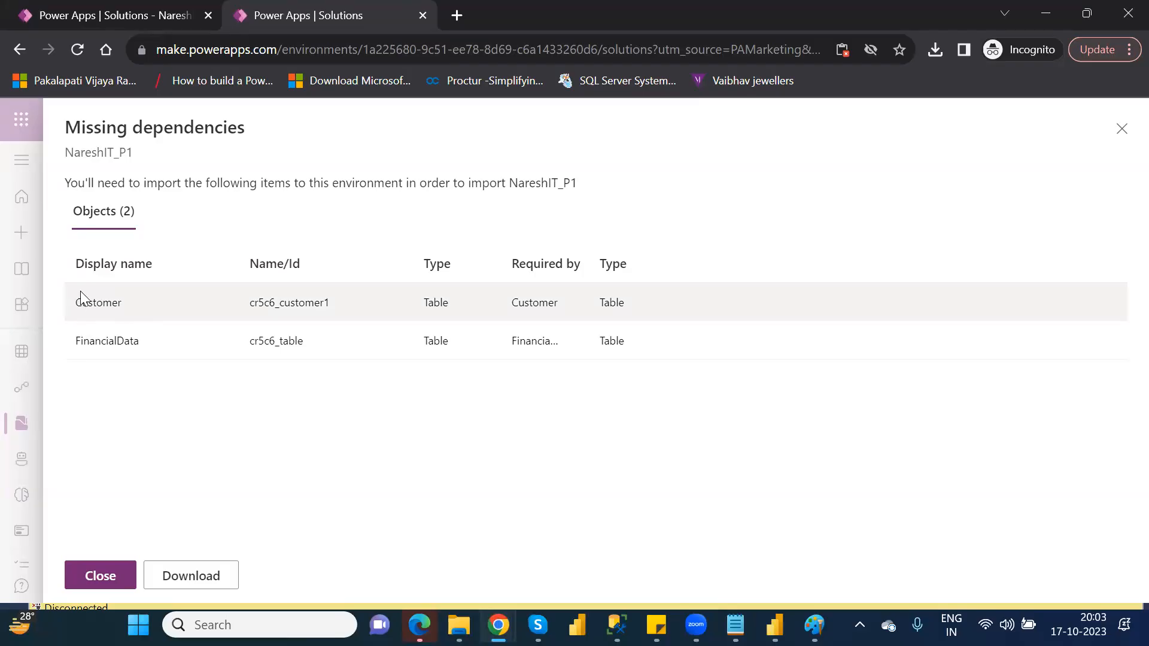
pyautogui.click(1117, 137)
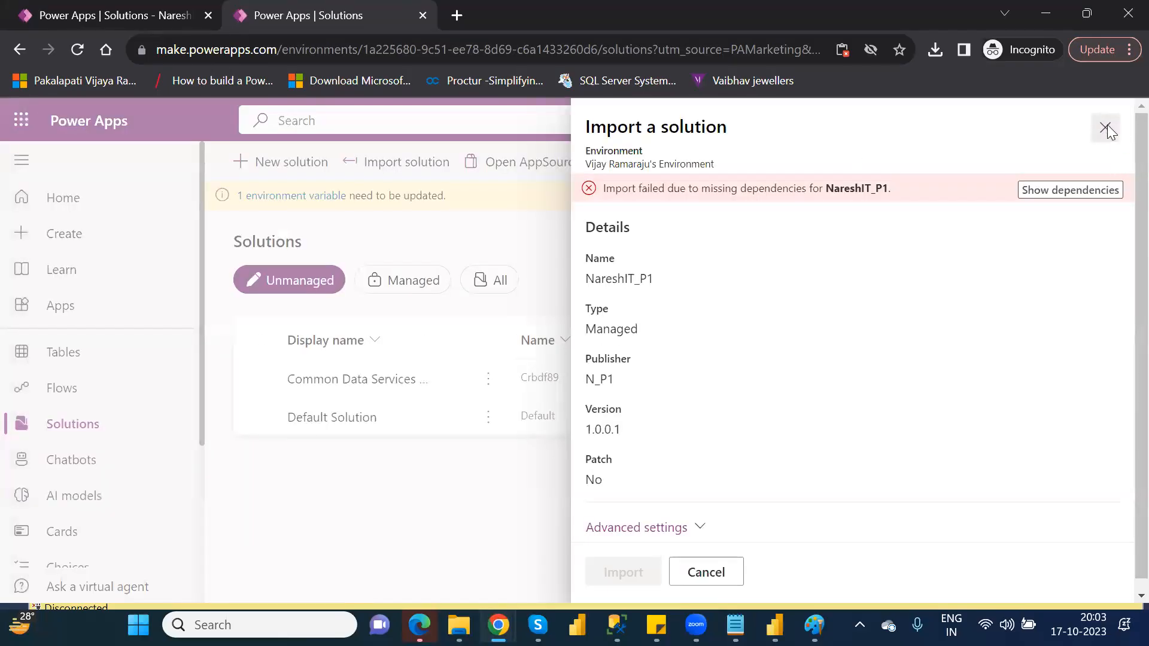
pyautogui.click(1106, 127)
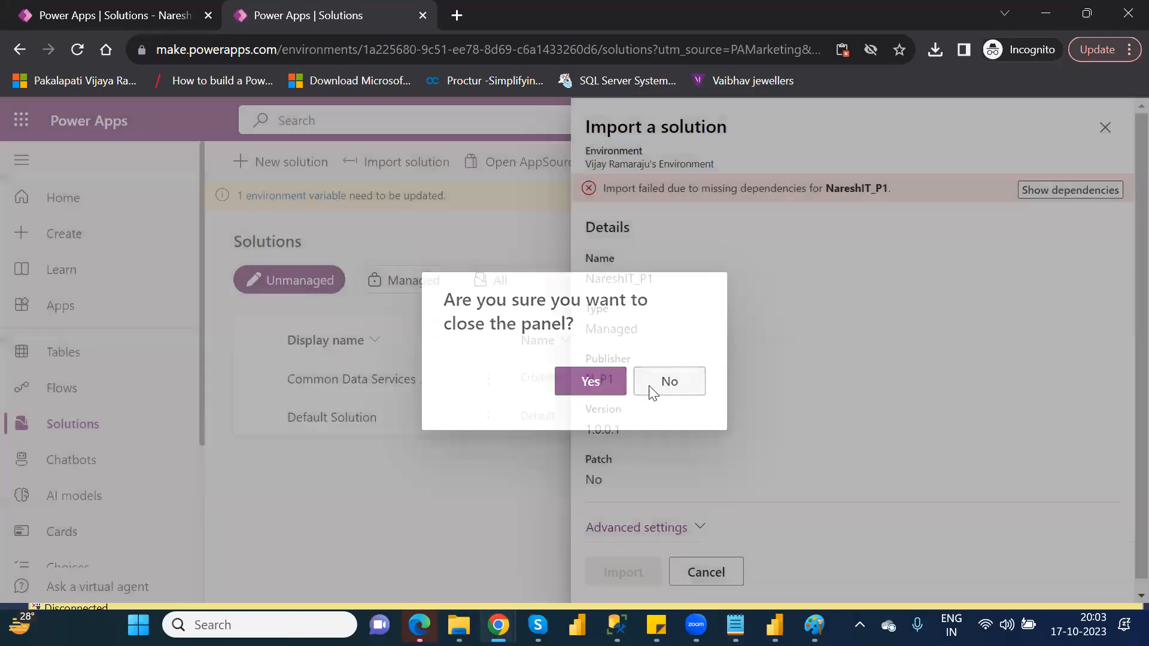
pyautogui.click(651, 391)
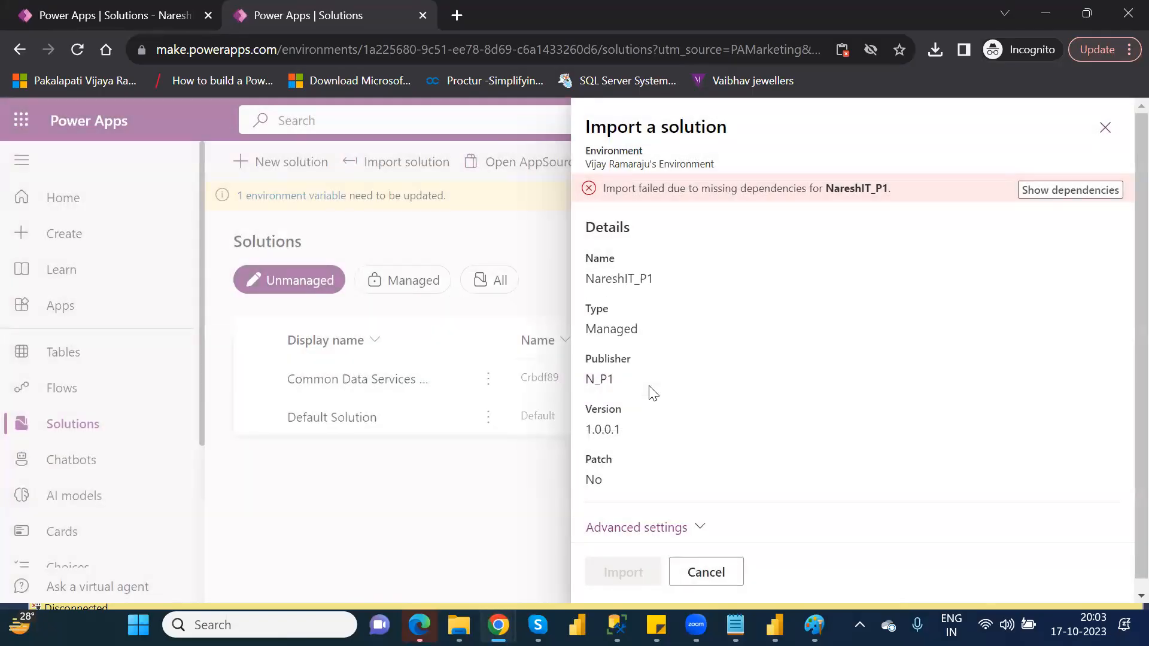
pyautogui.click(718, 584)
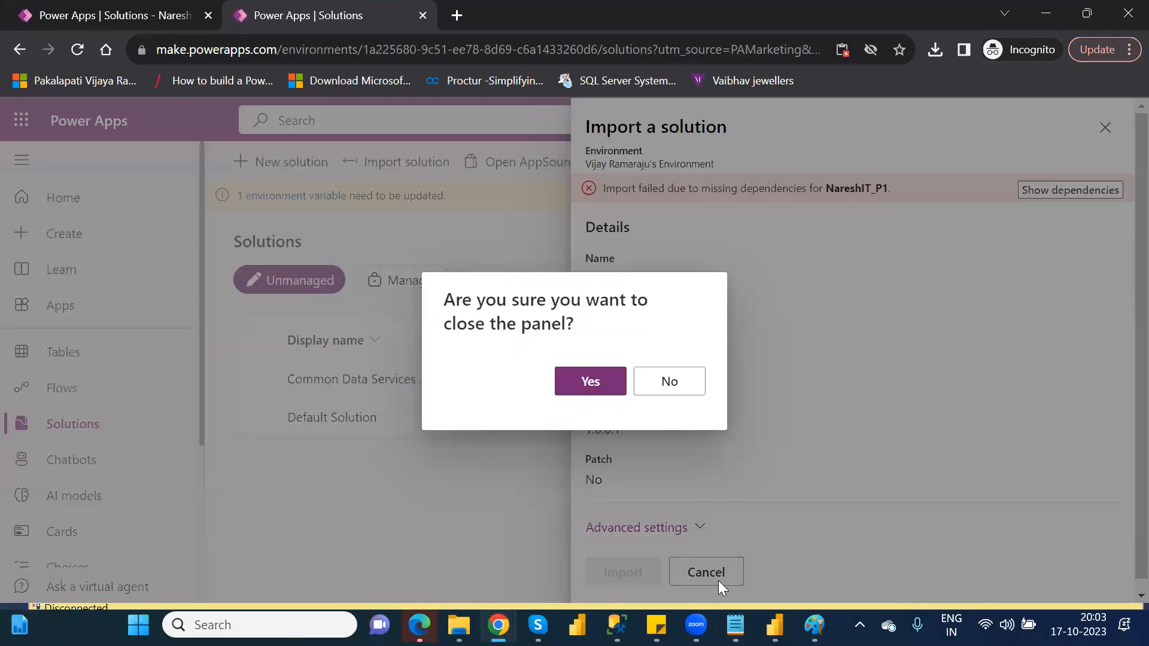
pyautogui.click(597, 381)
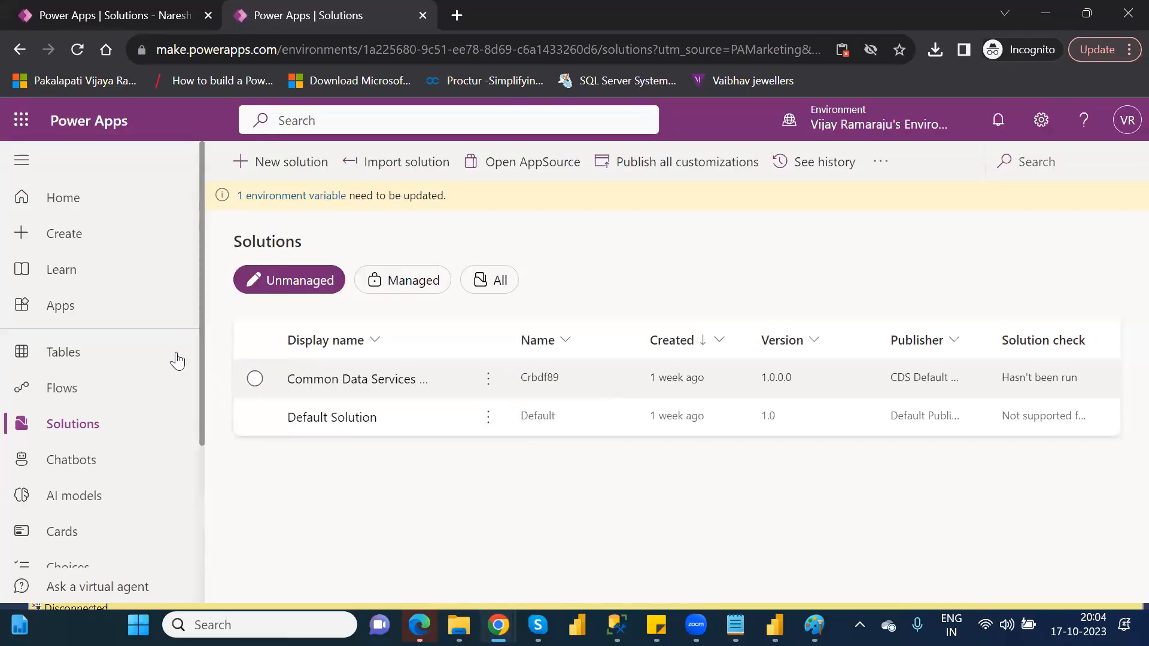
# Start a new solution in the environment with the display name Sample1.
pyautogui.click(84, 355)
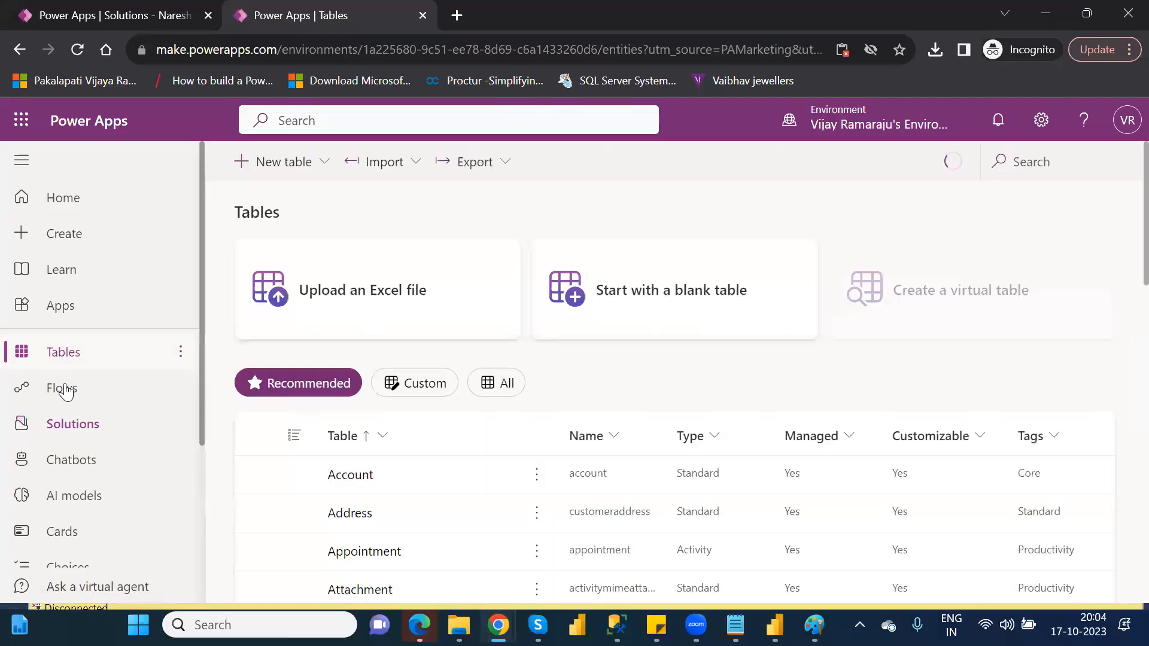
pyautogui.click(80, 439)
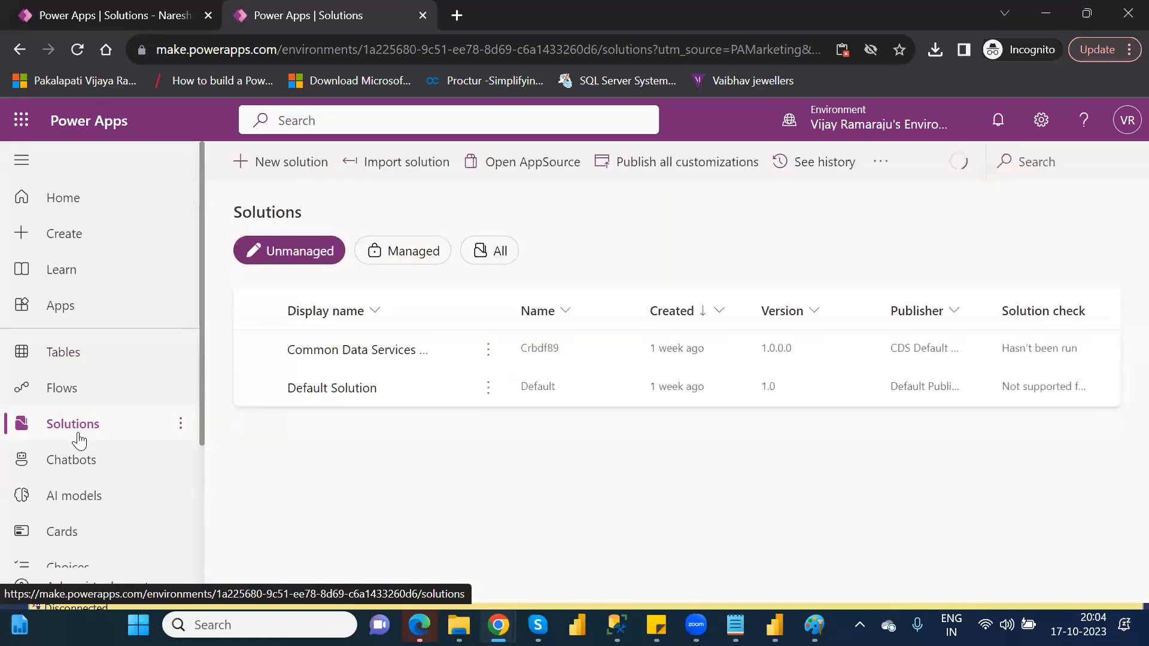
pyautogui.click(286, 172)
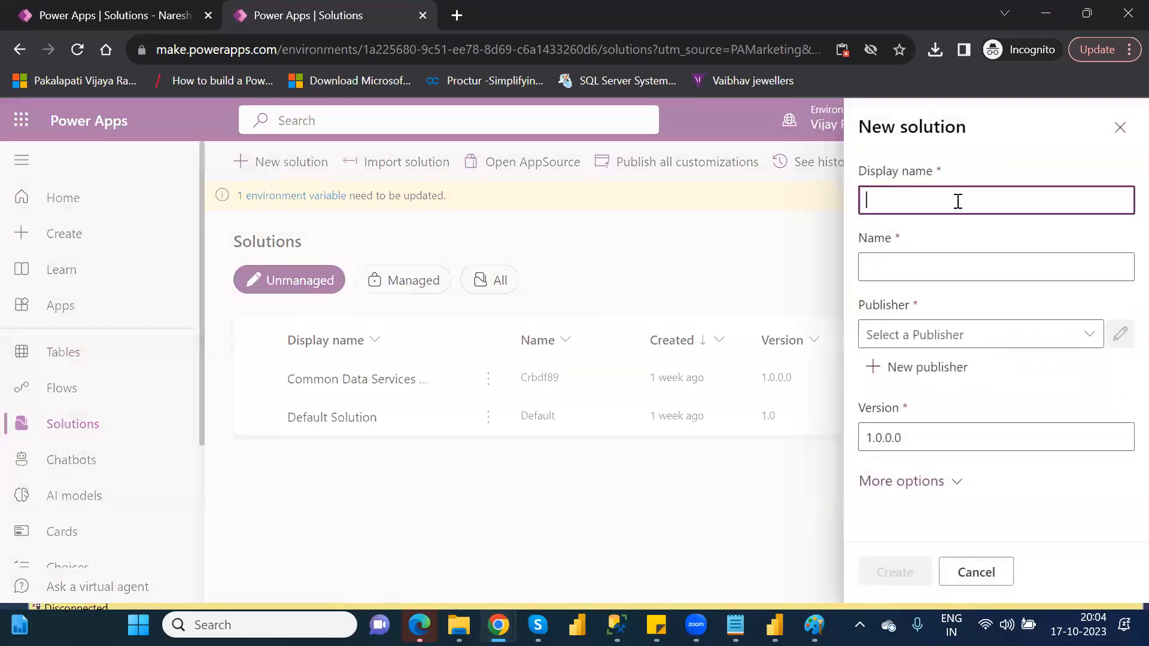
pyautogui.write('Sample1')
# Create a new publisher with Sample_1 as both display name and name, and the prefix xyz.
pyautogui.click(918, 371)
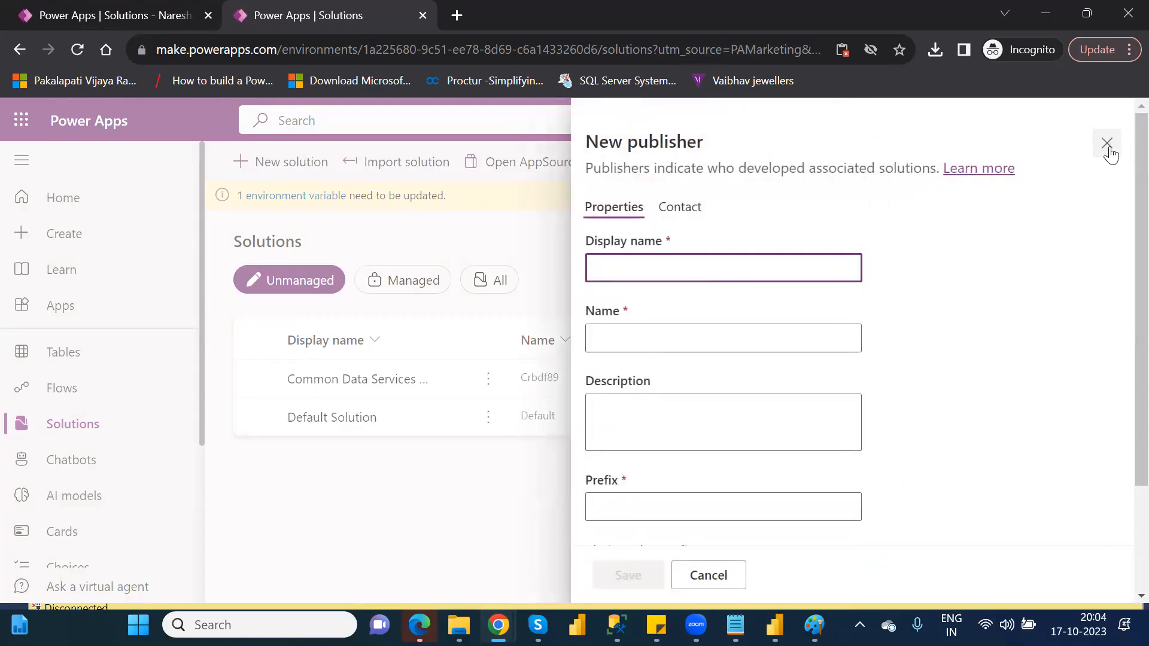
pyautogui.write('Sample_1')
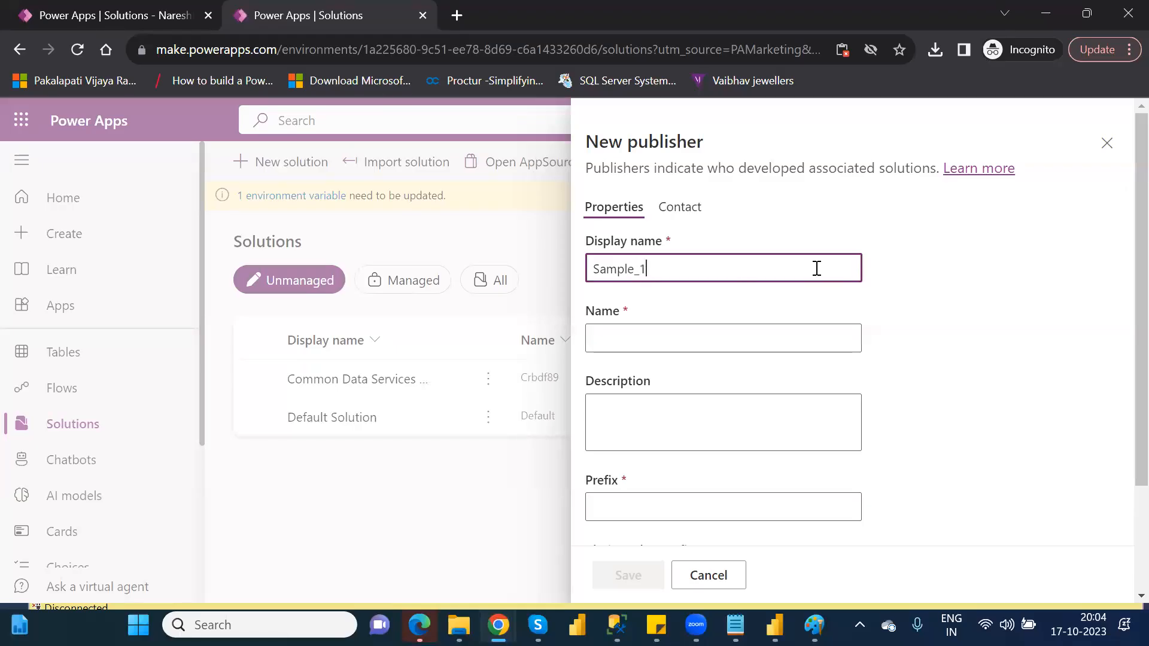
pyautogui.hotkey('ctrl', 'a')
pyautogui.hotkey('ctrl', 'c')
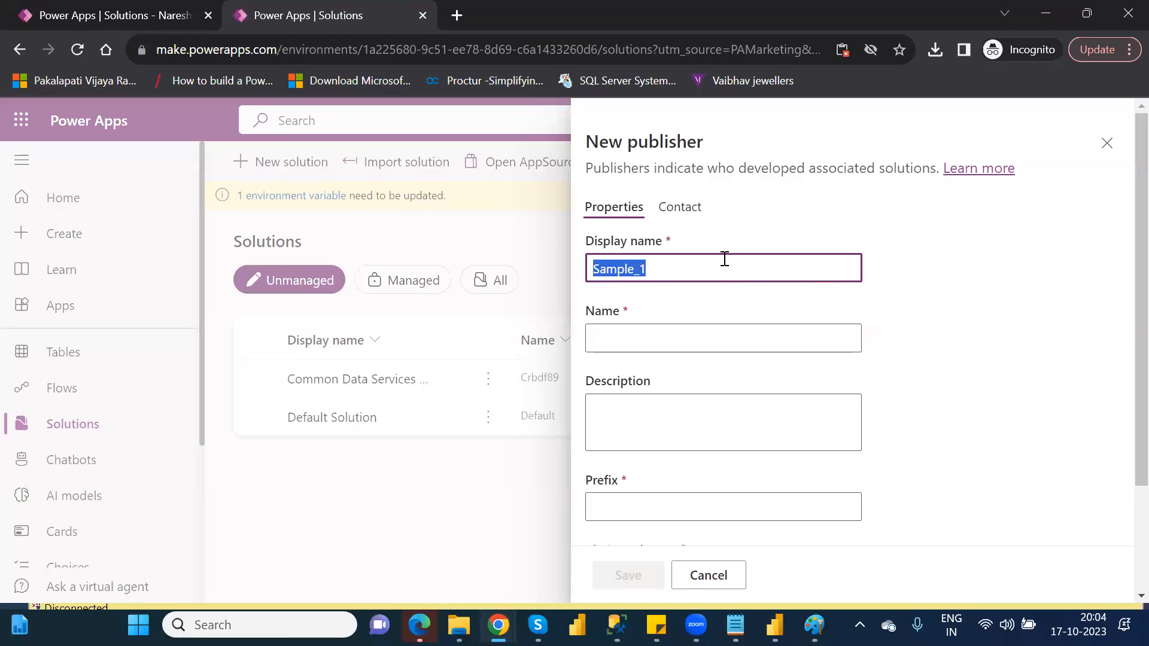
pyautogui.click(655, 338)
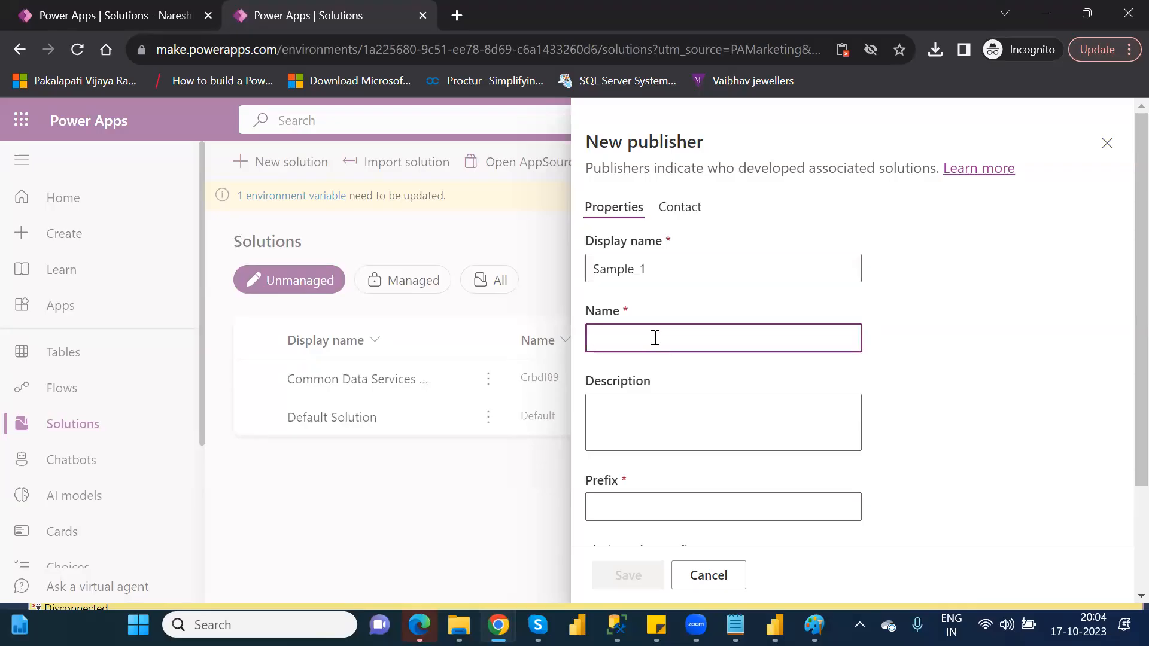
pyautogui.hotkey('ctrl', 'v')
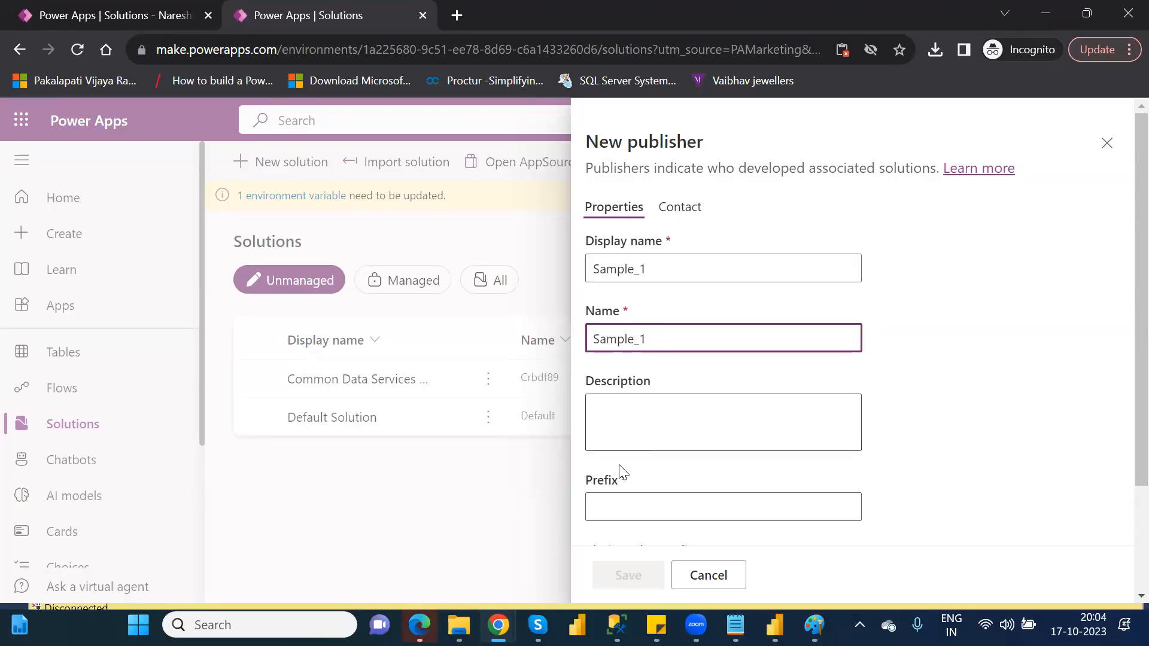
pyautogui.click(625, 497)
pyautogui.write('xyz')
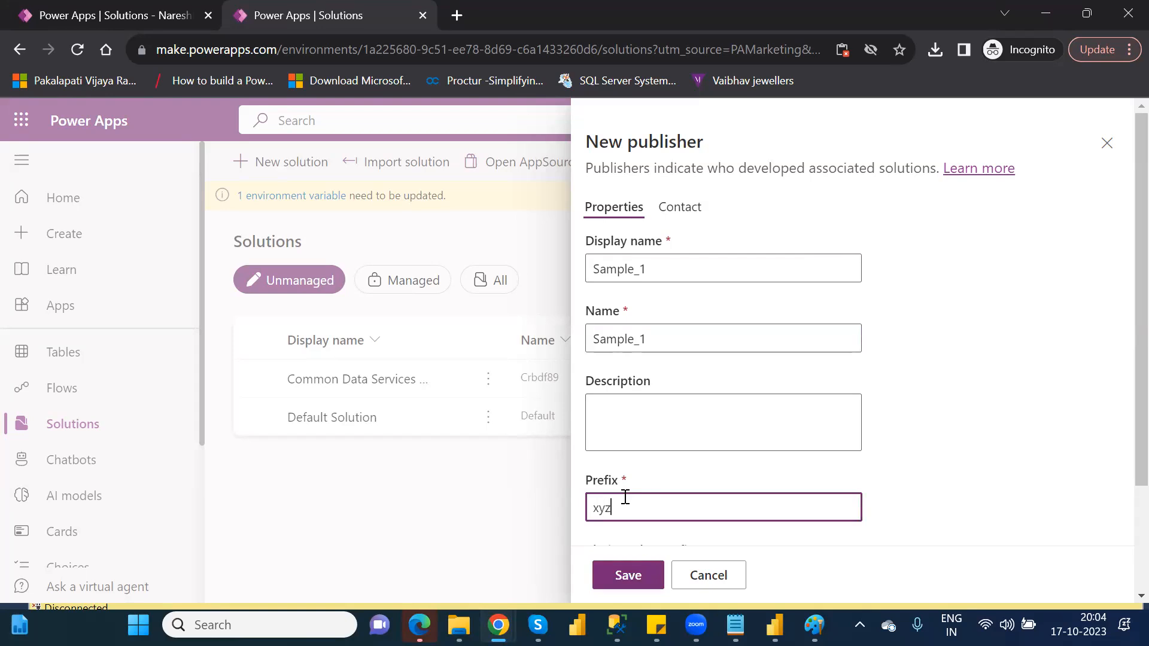
pyautogui.click(632, 576)
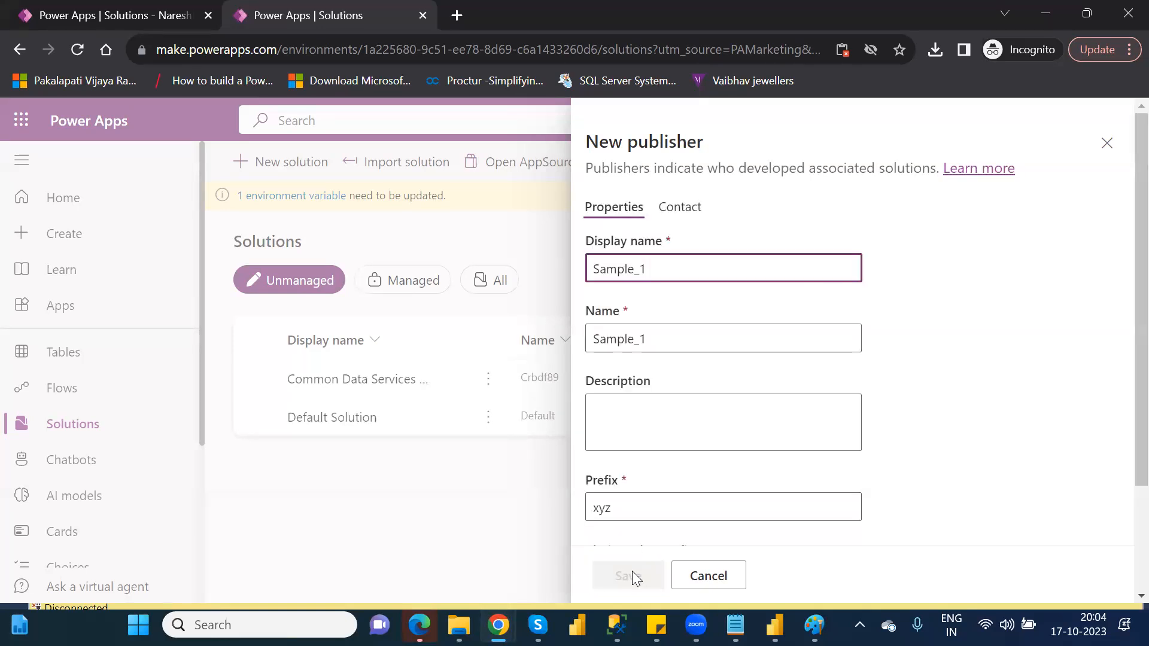
# Close the publisher and solution forms without creating the Sample1 solution, and reload the Solutions page.
pyautogui.click(1108, 146)
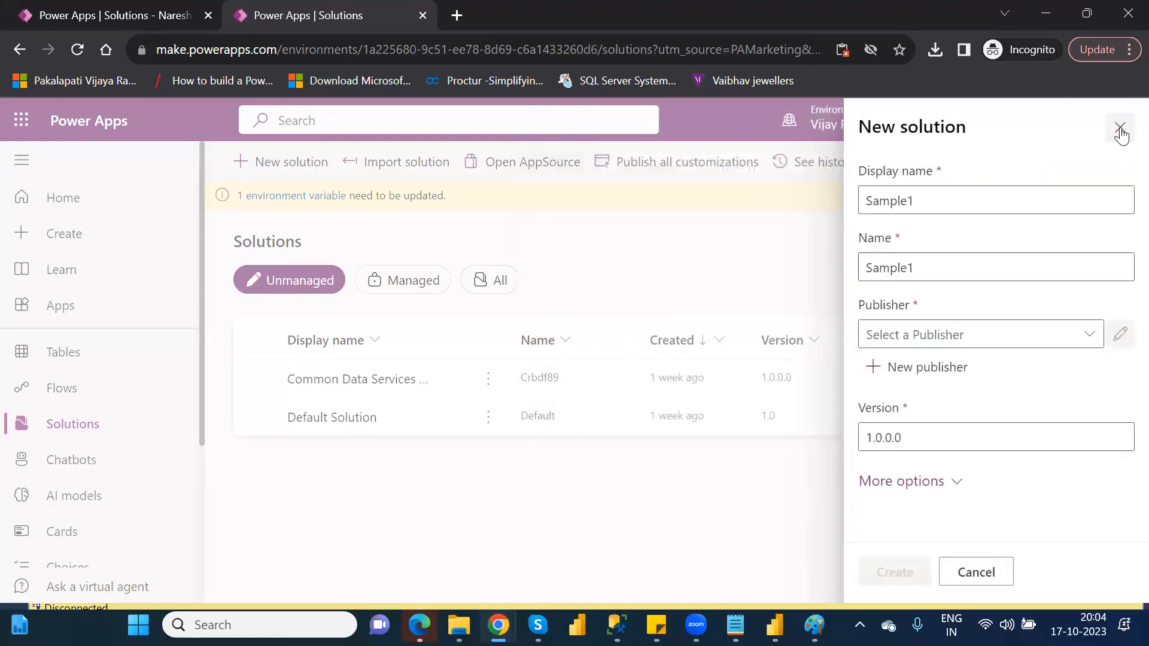
pyautogui.click(1119, 130)
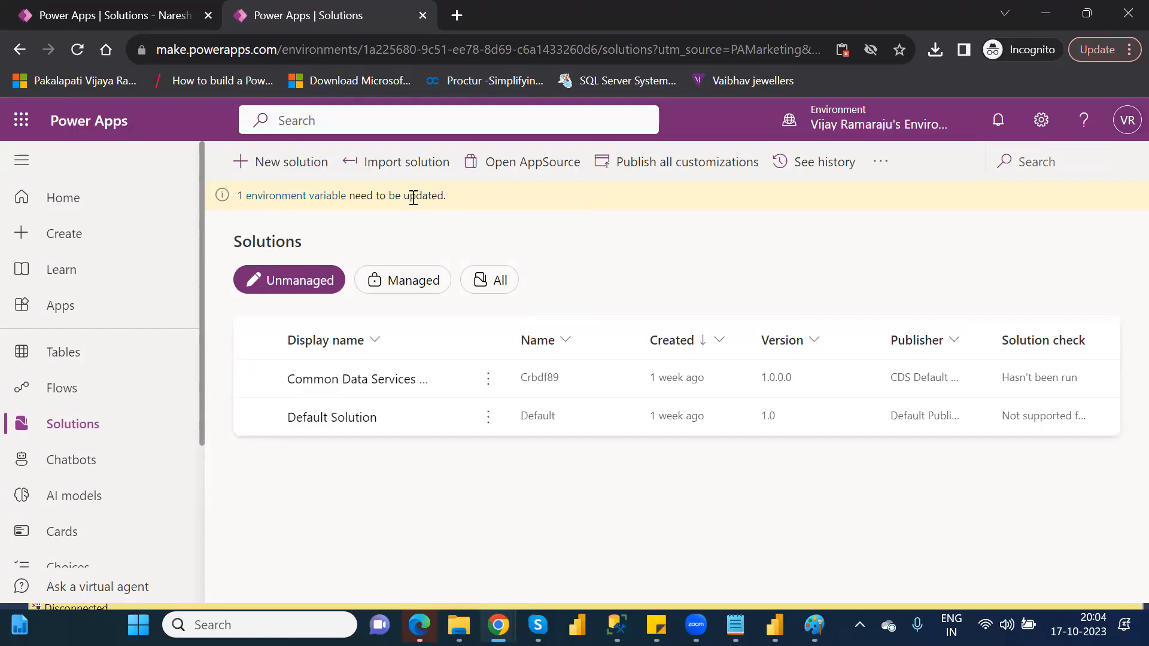
pyautogui.click(78, 50)
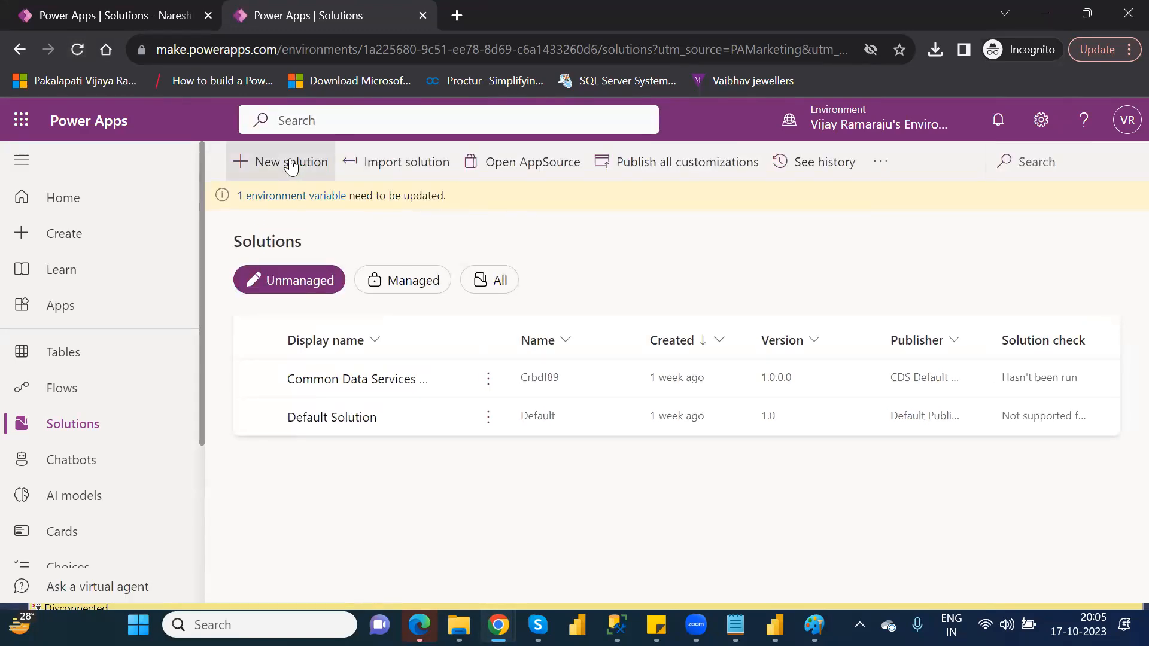
# Create a new solution with the display name Sample12 and the publisher Sample_1.
pyautogui.click(291, 168)
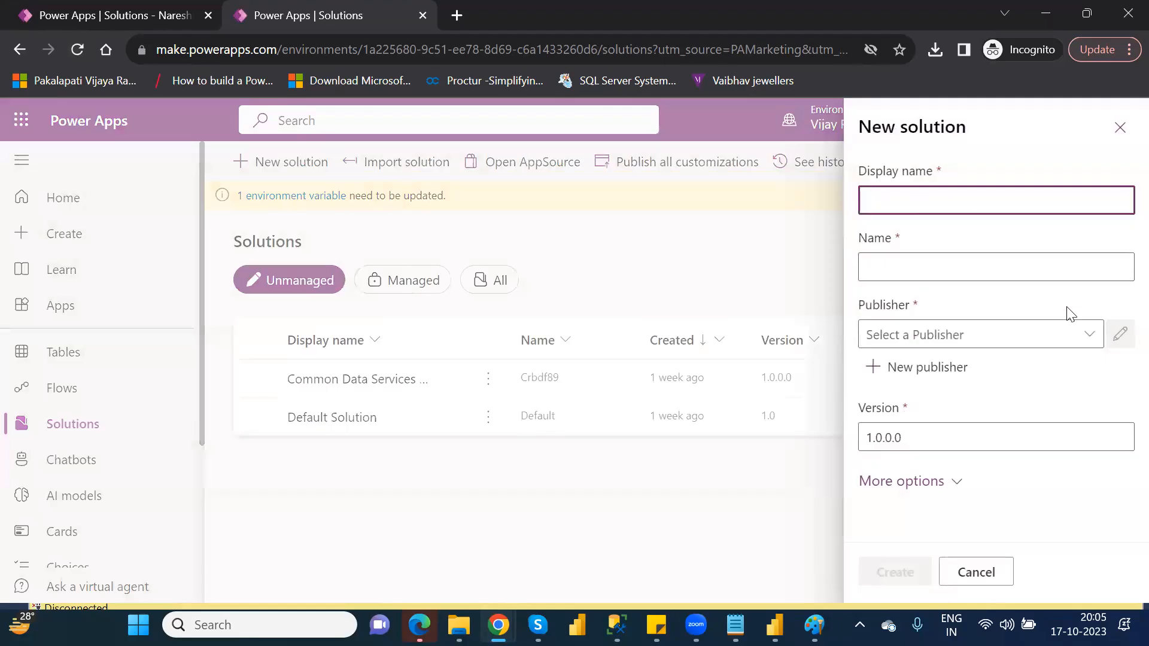
pyautogui.click(947, 203)
pyautogui.write('Sample12')
pyautogui.click(1093, 336)
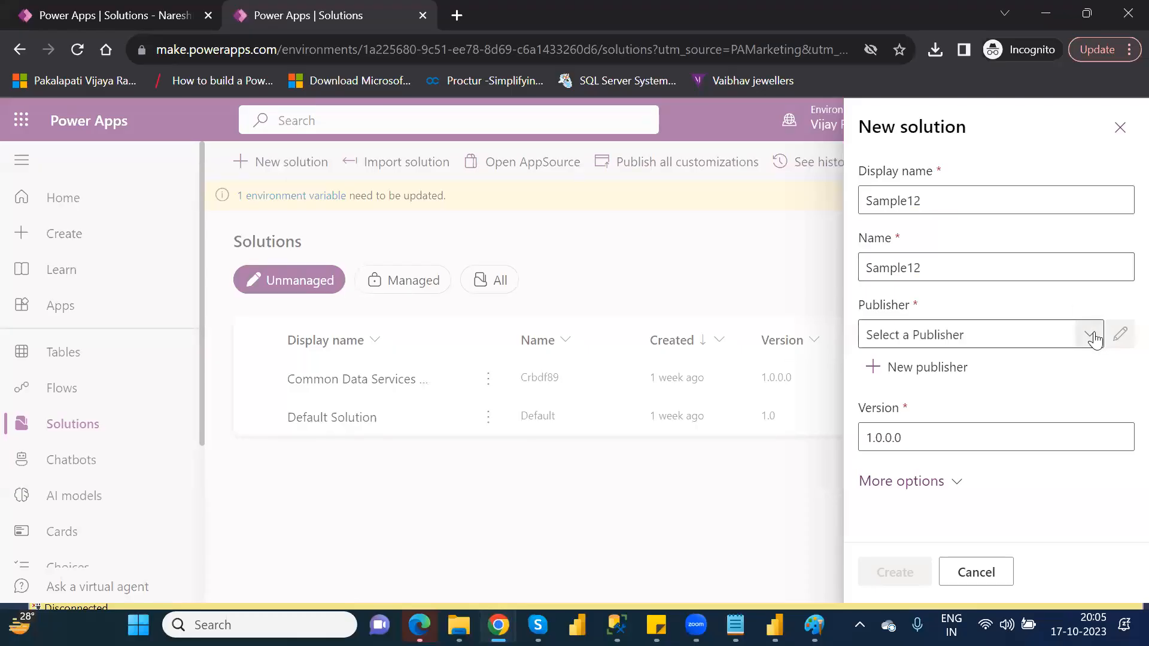
pyautogui.click(921, 431)
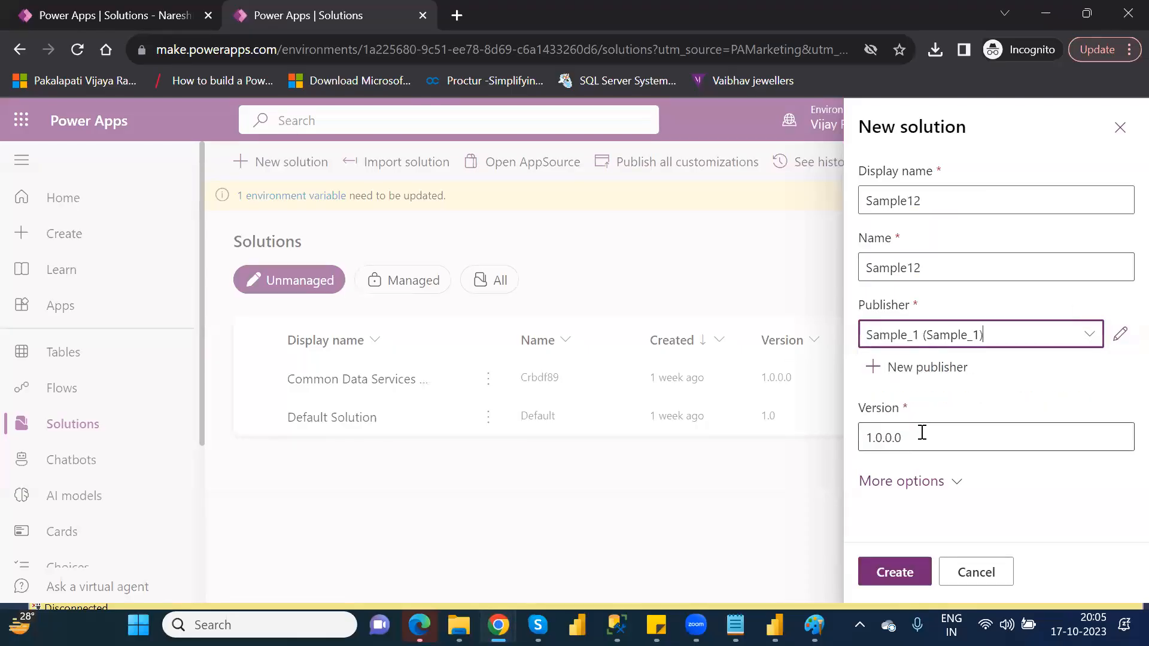
pyautogui.click(893, 573)
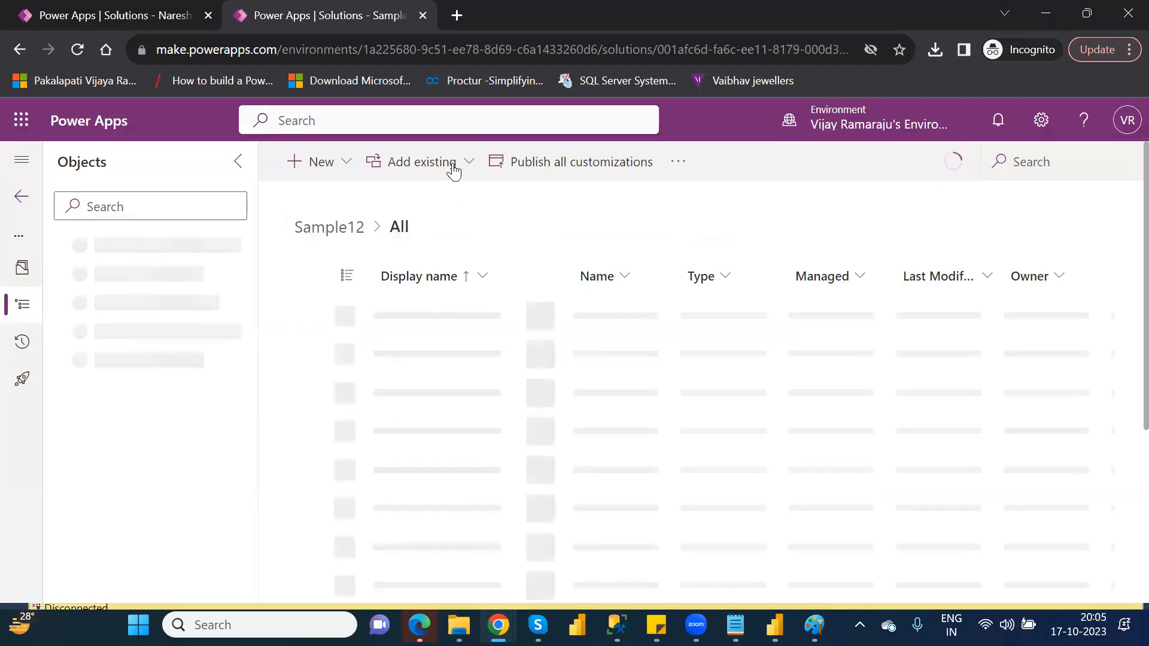
# Add the existing FinancialData table to the Sample12 solution, finding it by searching for "fina".
pyautogui.click(454, 171)
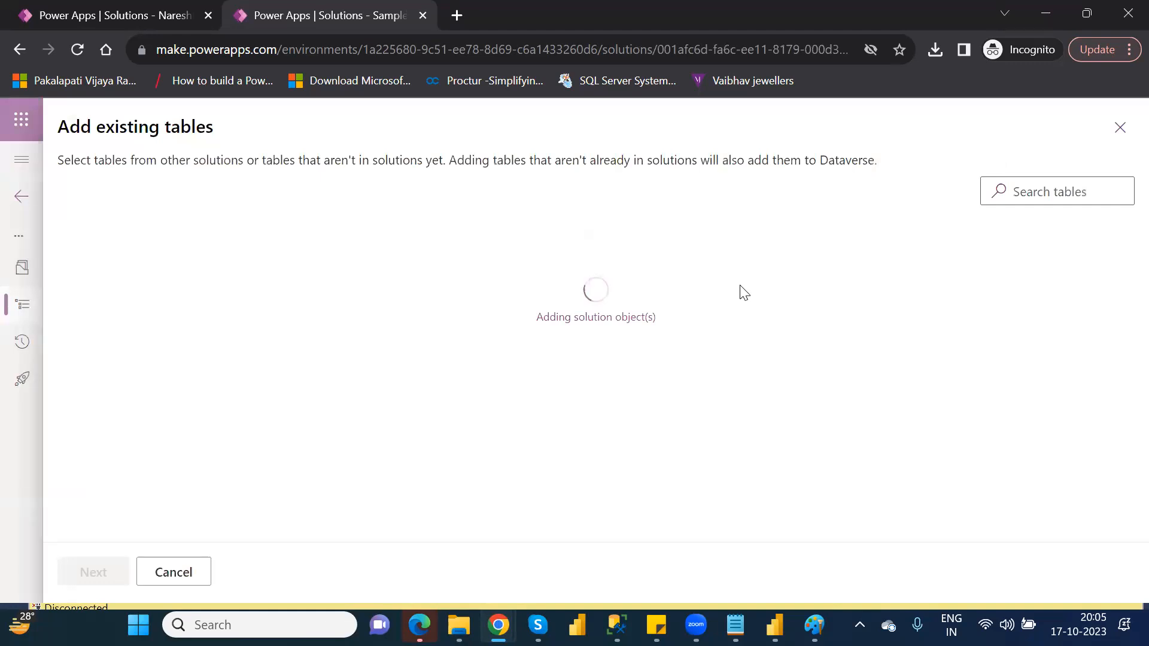
pyautogui.click(1036, 187)
pyautogui.write('f')
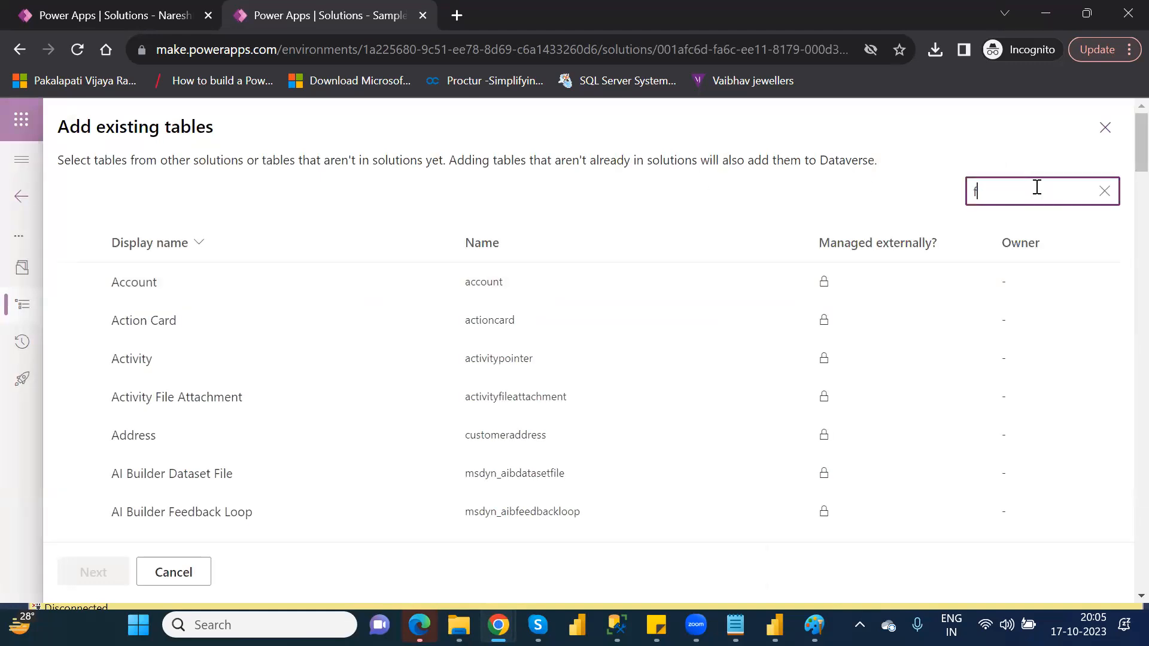
pyautogui.write('ina')
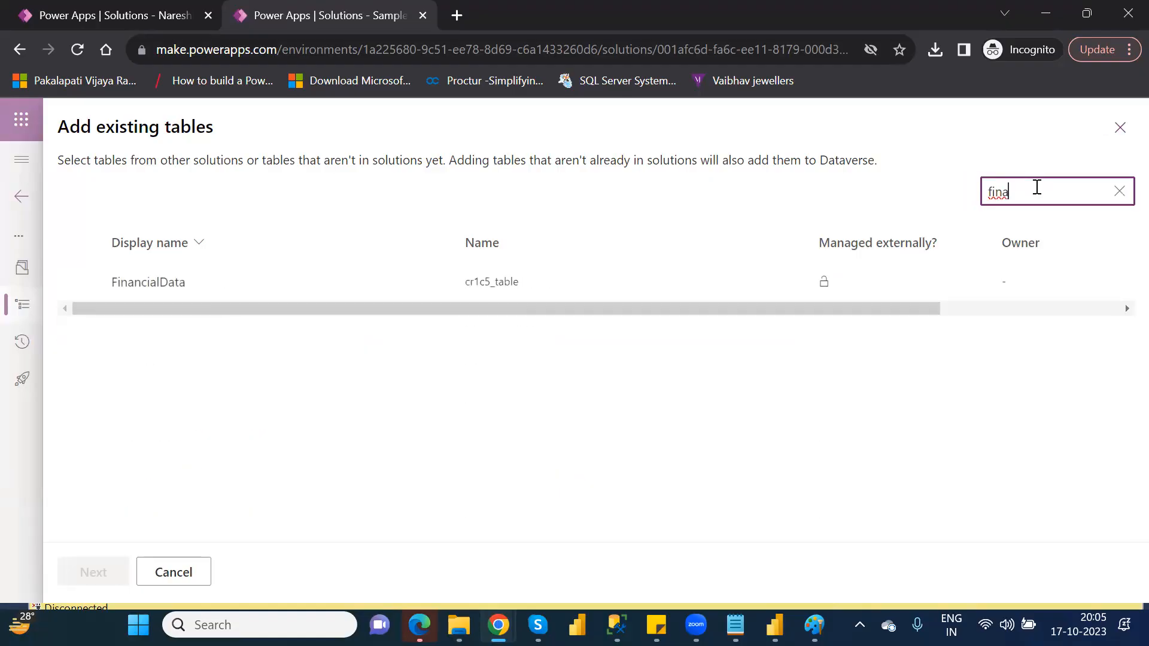
pyautogui.click(134, 286)
pyautogui.click(89, 572)
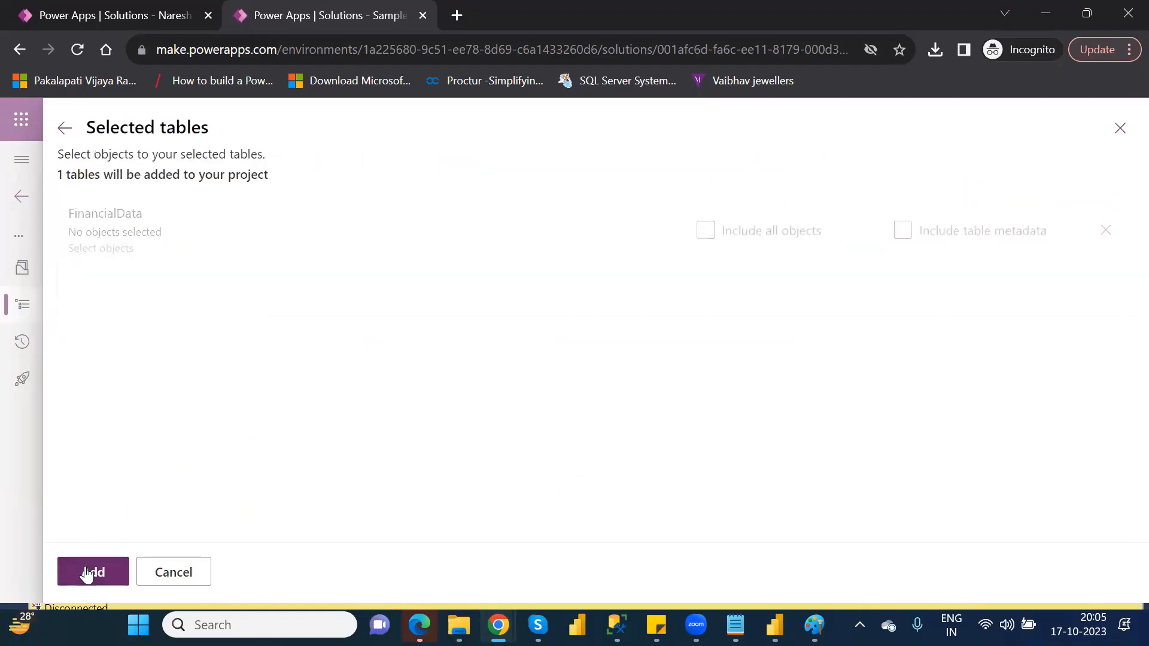
pyautogui.click(86, 573)
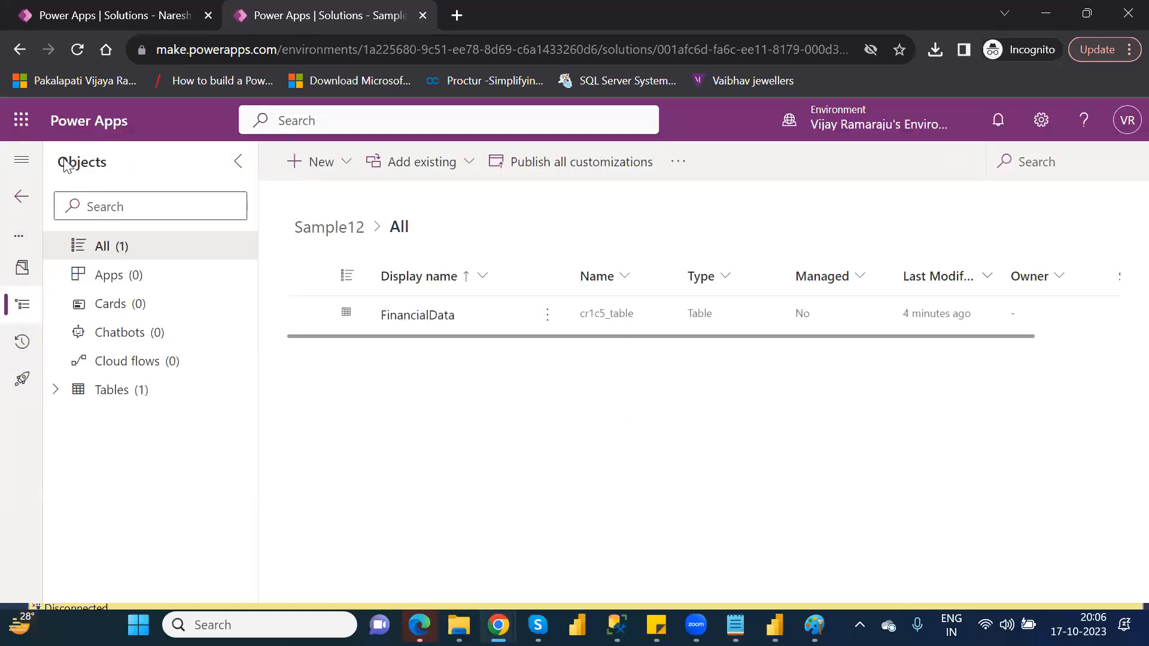
# Start exporting the Sample12 solution from the solutions list and publish all its changes.
pyautogui.click(24, 198)
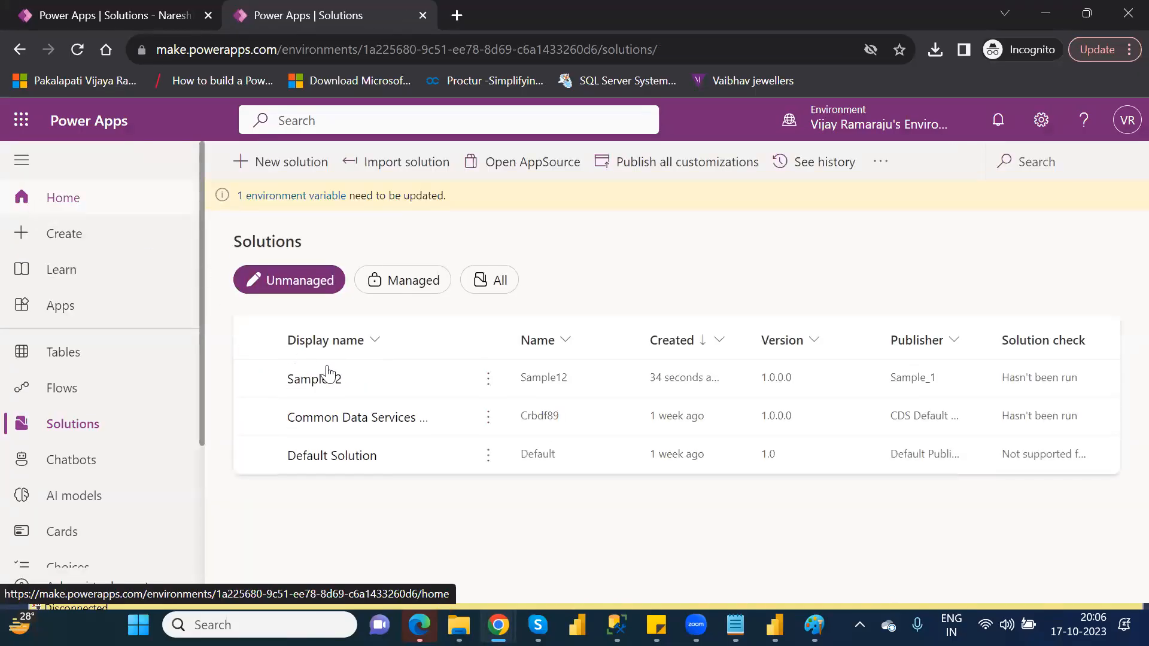
pyautogui.click(255, 378)
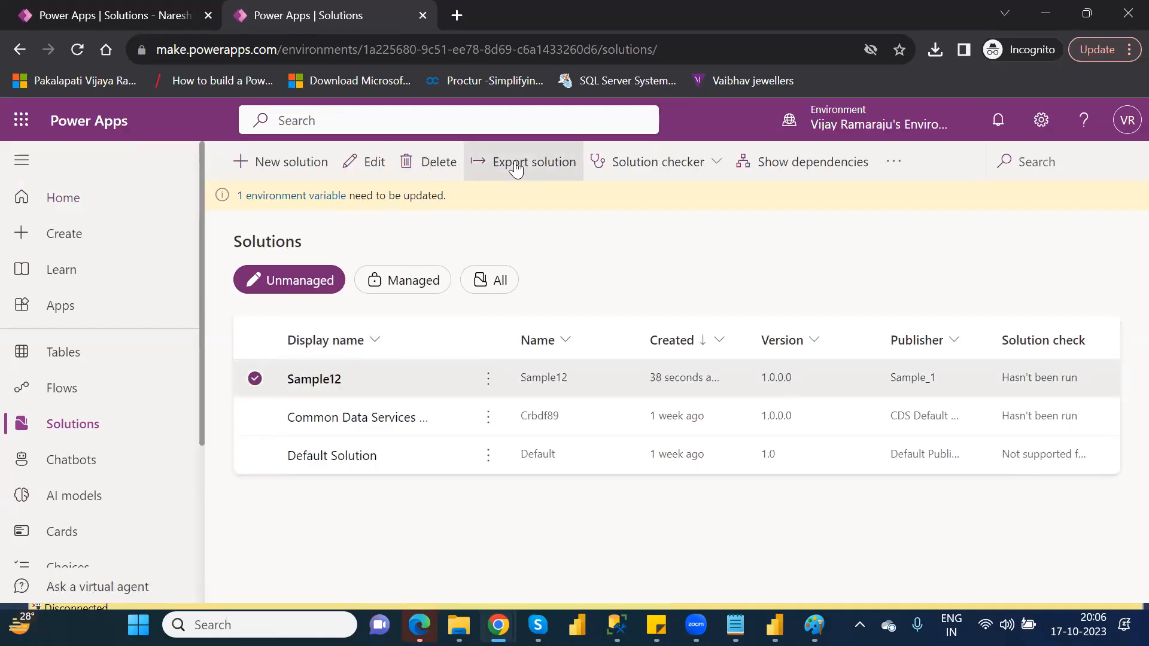
pyautogui.click(495, 169)
pyautogui.click(919, 262)
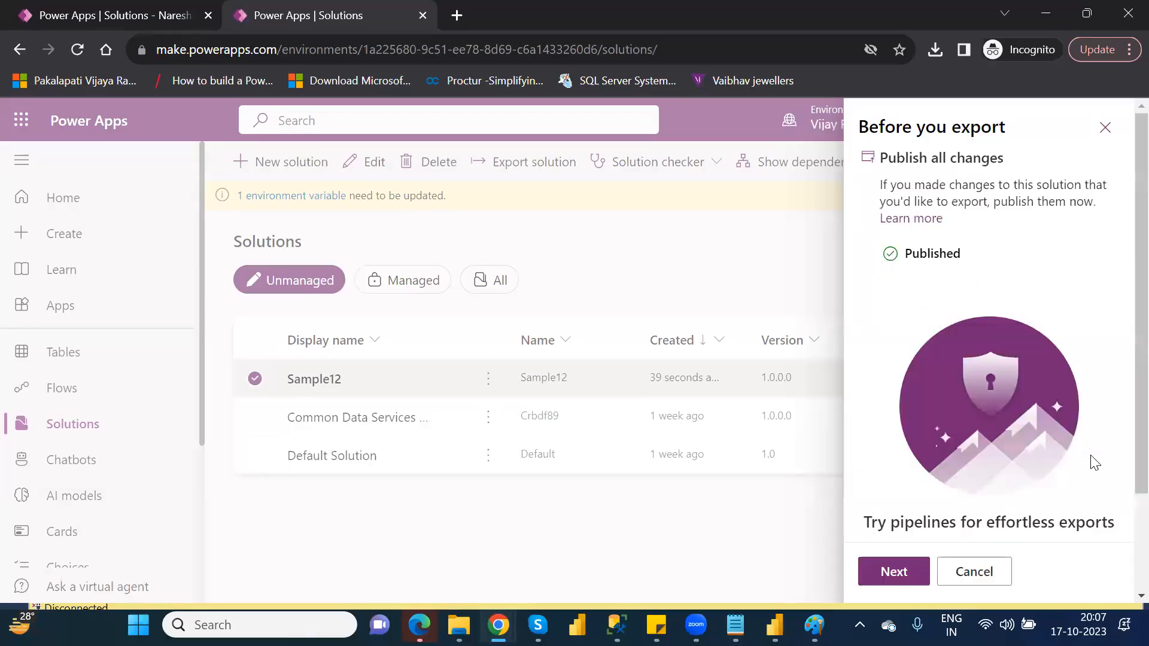
# Export Sample12 as an unmanaged solution, version 1.0.0.1, and save Sample12_1_0_0_1.zip to the Downloads folder.
pyautogui.click(892, 573)
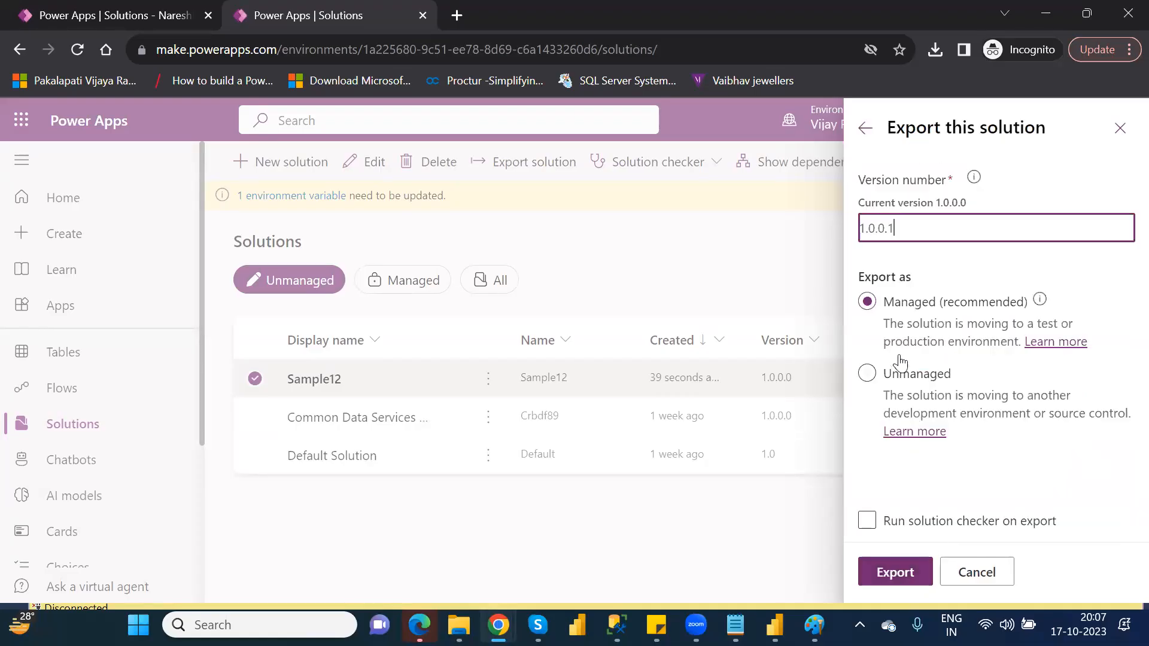
pyautogui.click(866, 374)
pyautogui.click(896, 572)
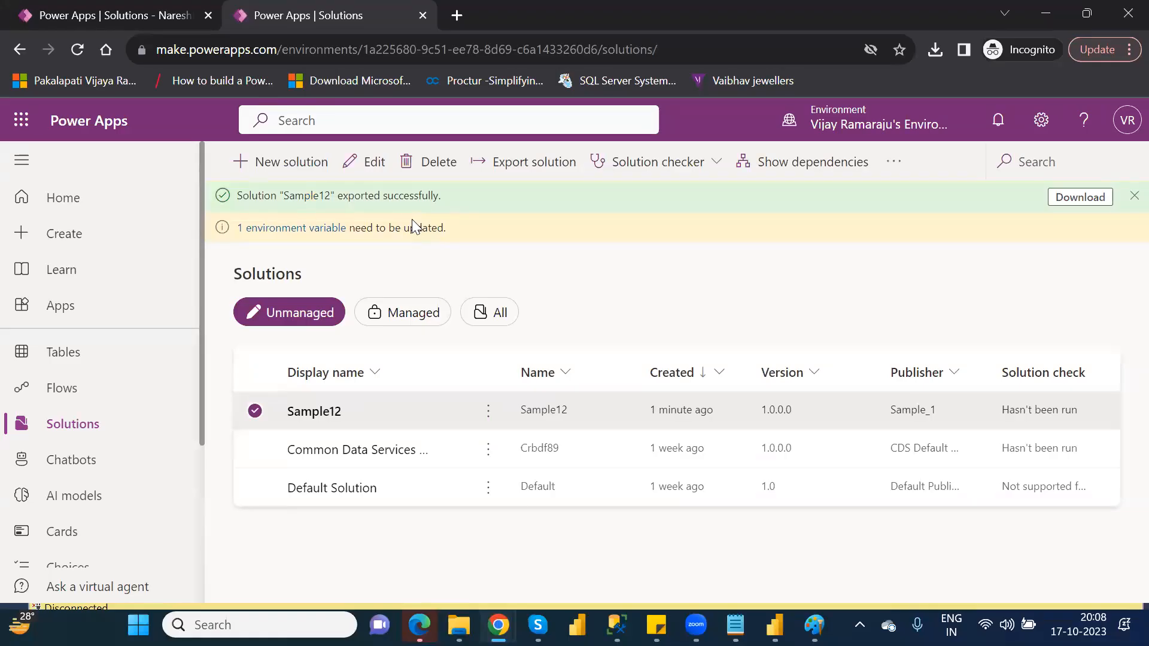
pyautogui.click(1054, 201)
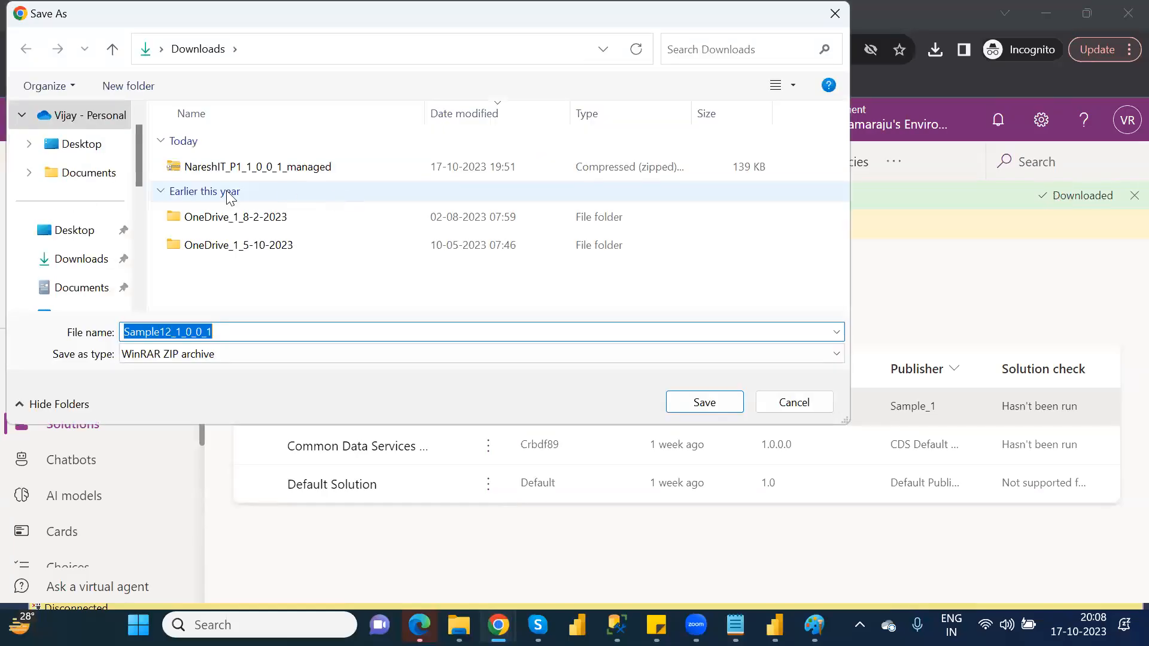
pyautogui.click(725, 406)
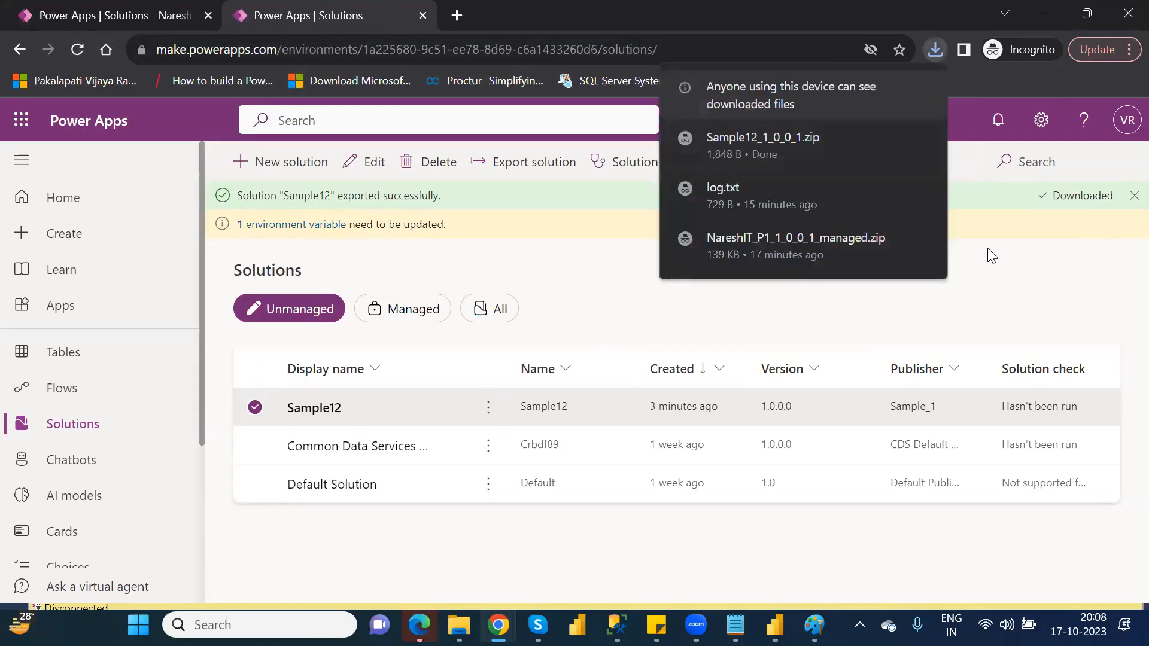
# Switch to the Nareshit (default) environment and try to create a database with USD, English (United States), and sample apps and data.
pyautogui.click(889, 121)
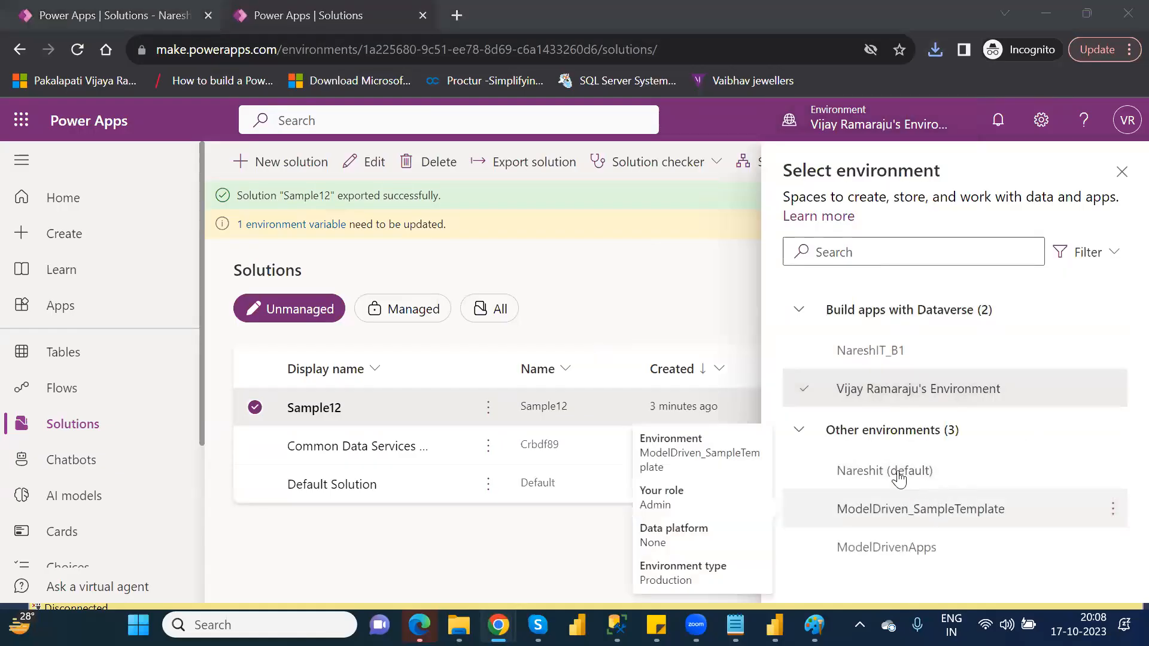
pyautogui.moveTo(898, 477)
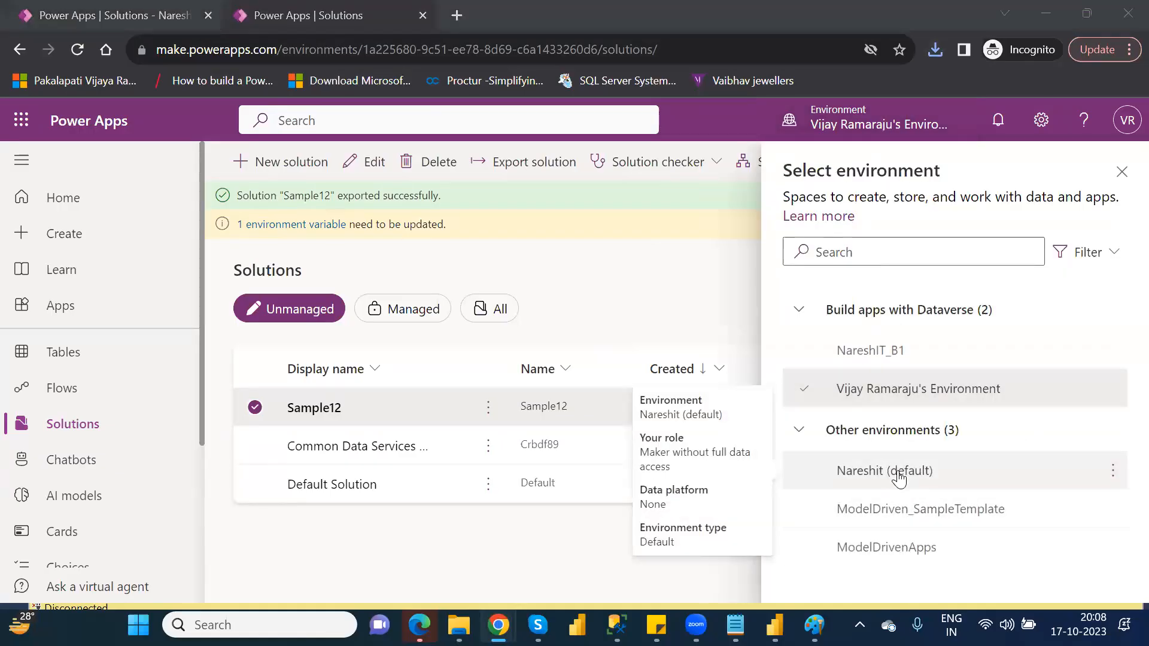
pyautogui.click(899, 471)
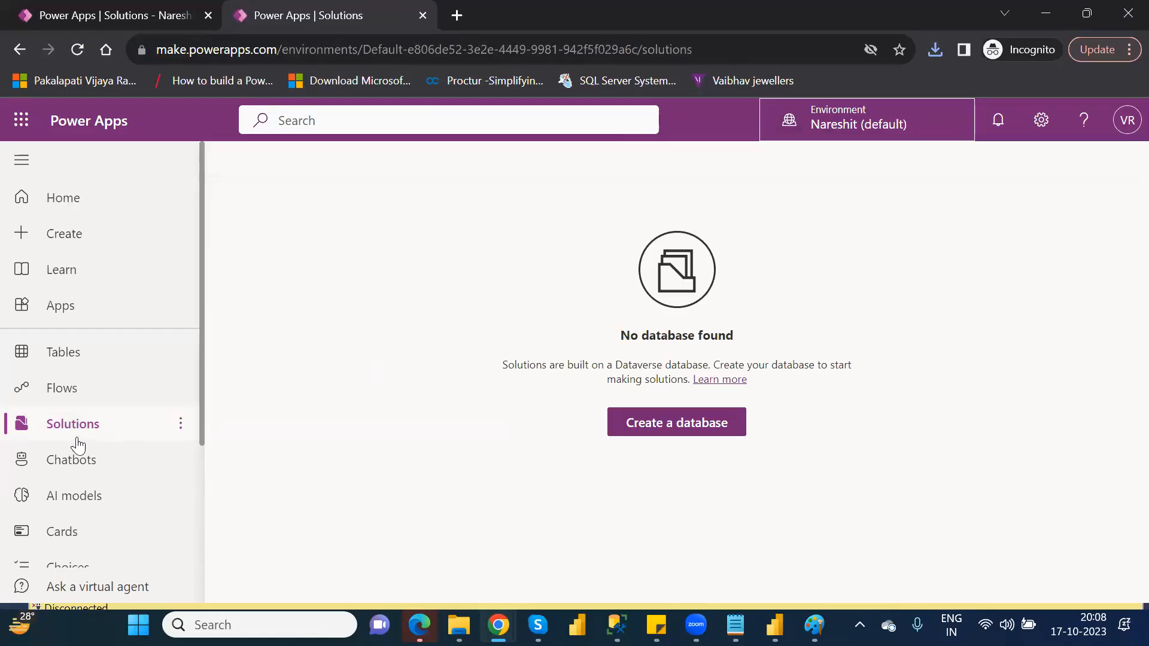
pyautogui.click(661, 422)
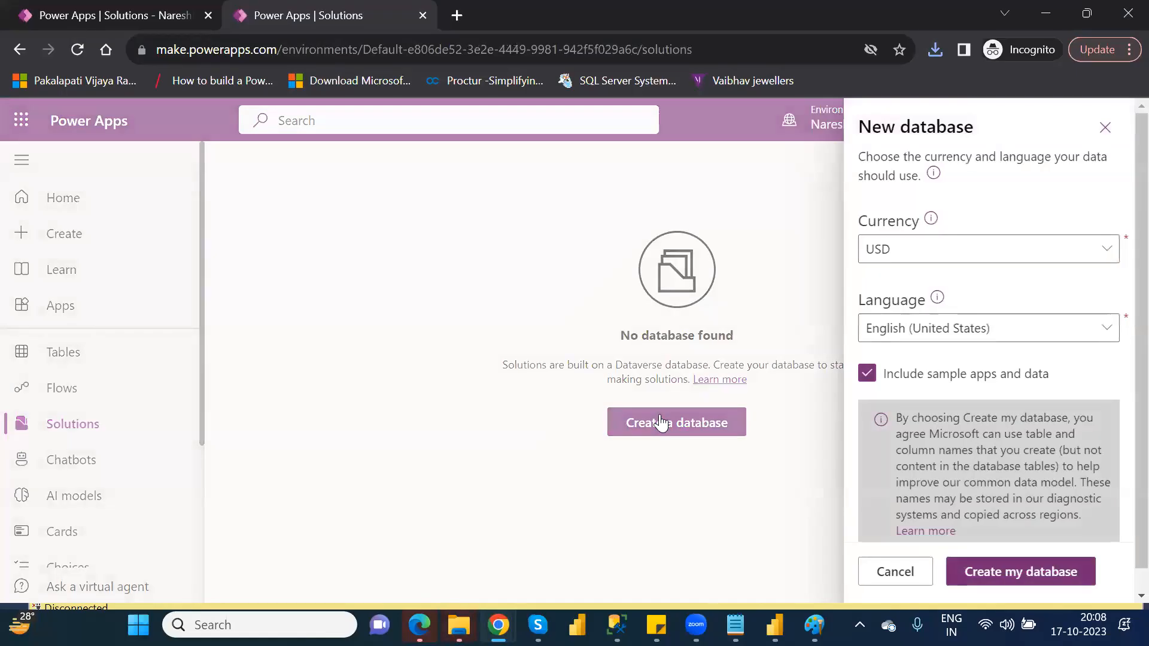
pyautogui.click(1019, 573)
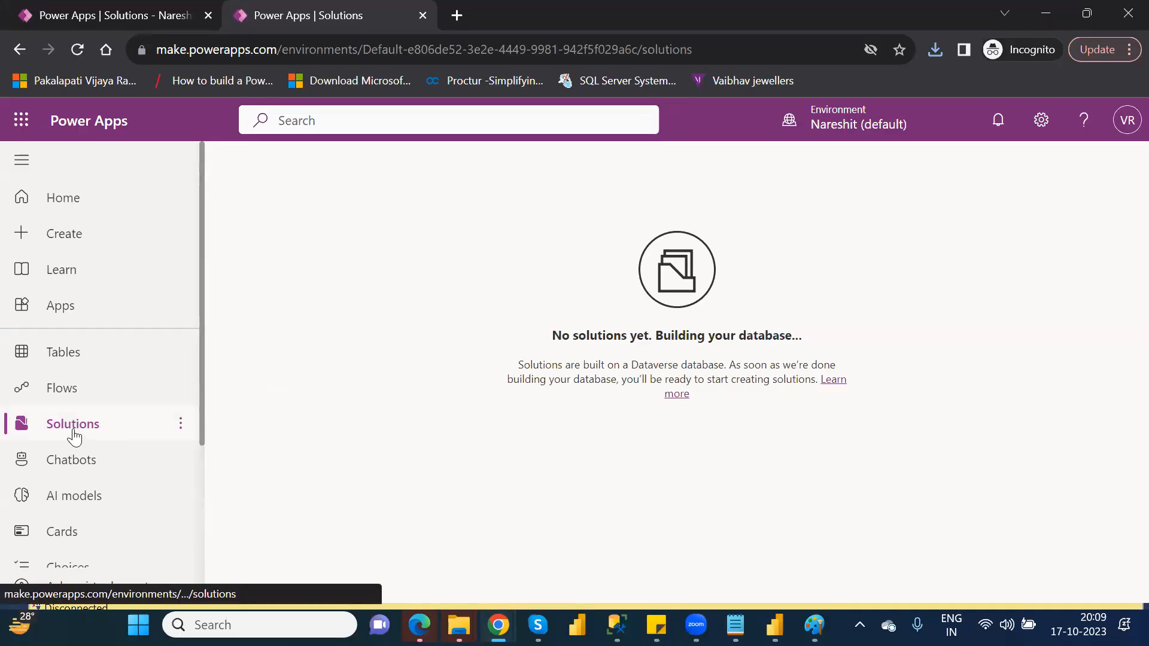
# Reload the solutions page of Nareshit (default) and retry creating its database with USD, English (United States), and sample apps and data.
pyautogui.click(64, 357)
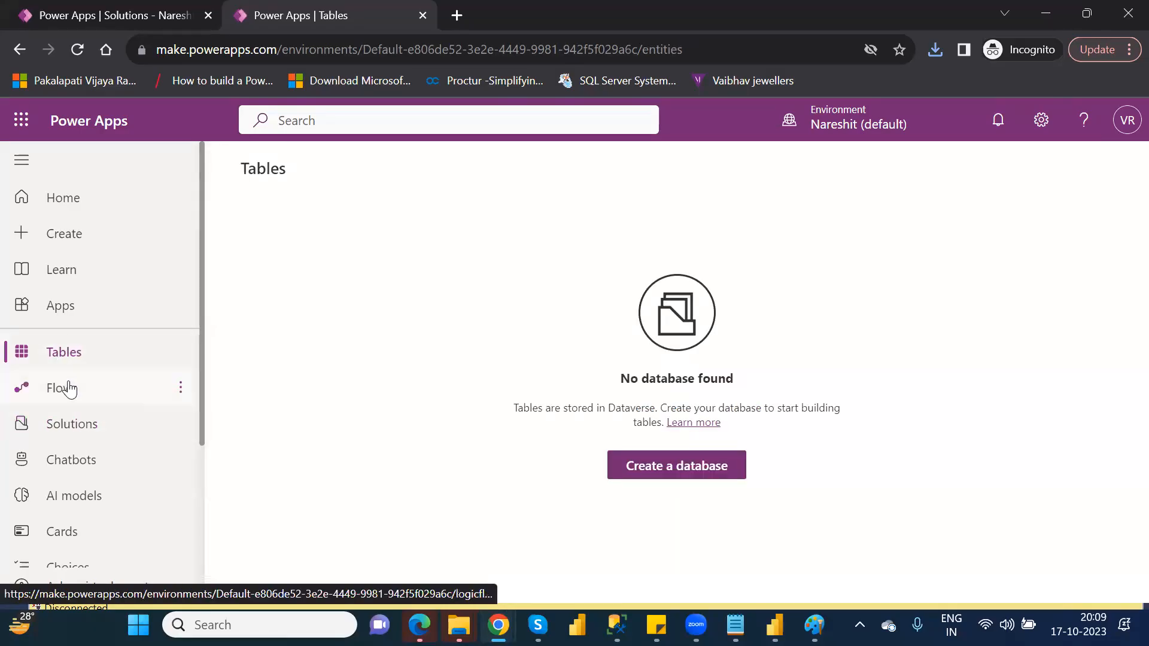
pyautogui.click(73, 427)
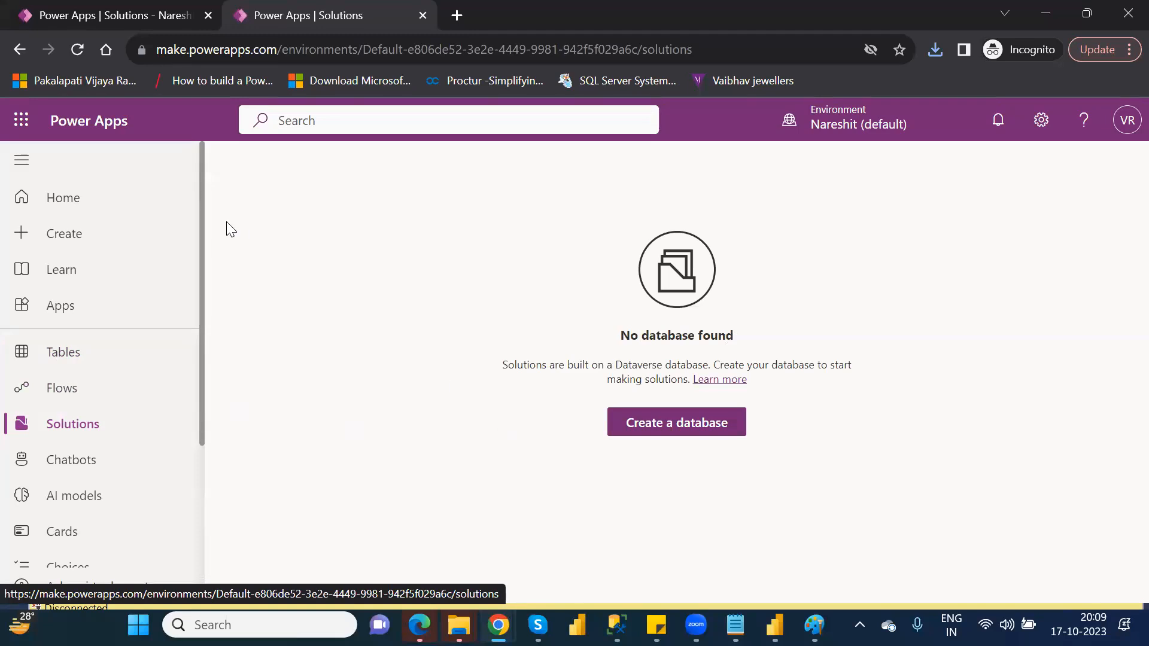
pyautogui.click(75, 52)
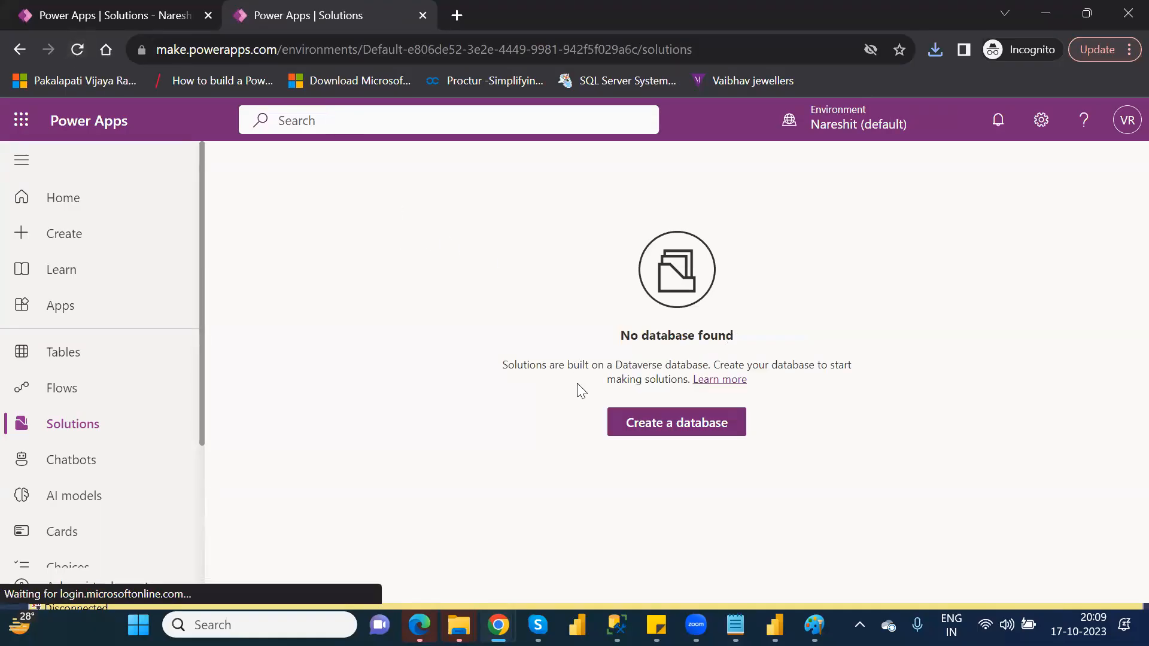
pyautogui.click(667, 427)
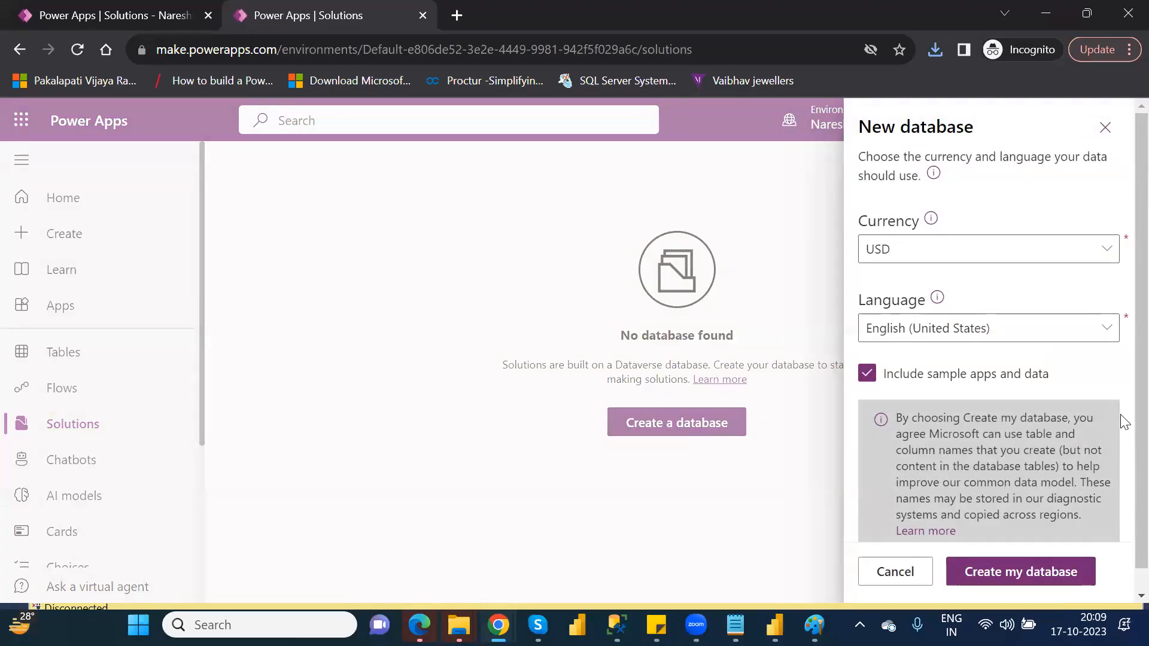
pyautogui.scroll(-1, 1122, 467)
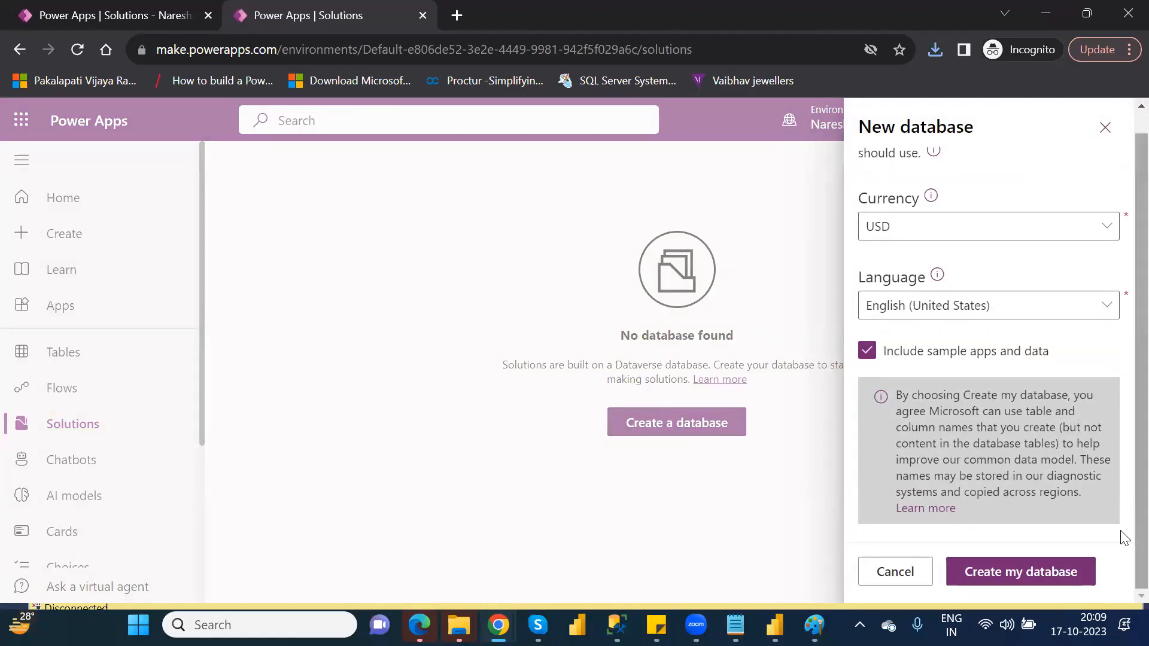
pyautogui.click(1006, 573)
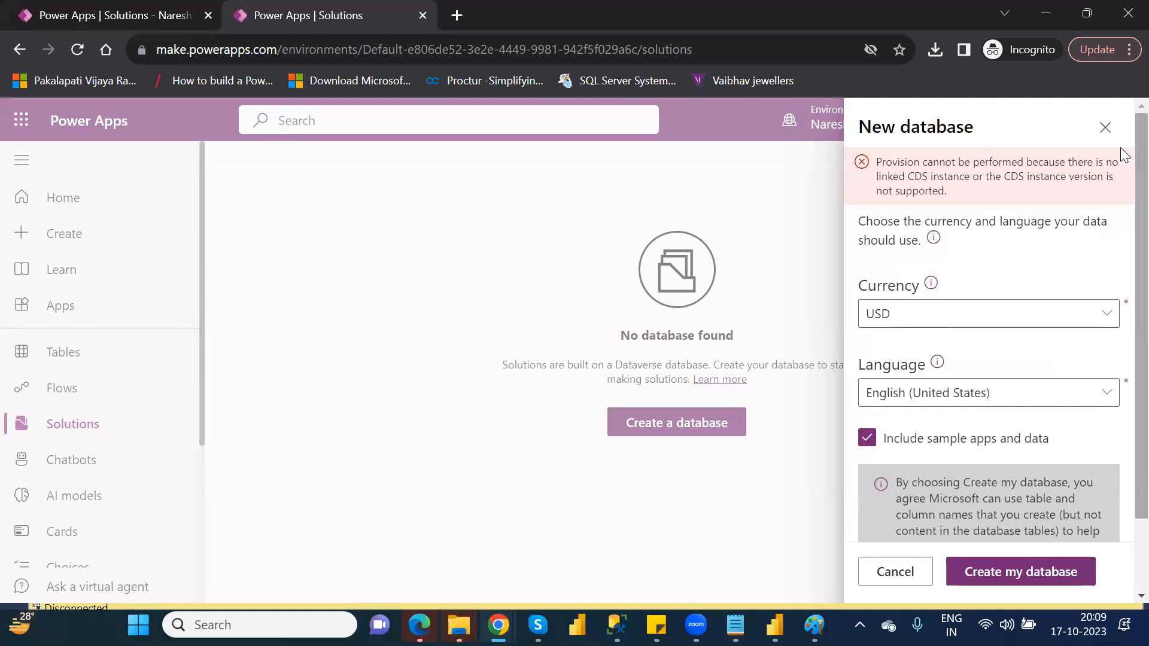
pyautogui.click(1105, 128)
# Switch to the ModelDrivenApps environment, create a database with USD, English (United States), and sample apps and data, and refresh its tables page.
pyautogui.click(872, 120)
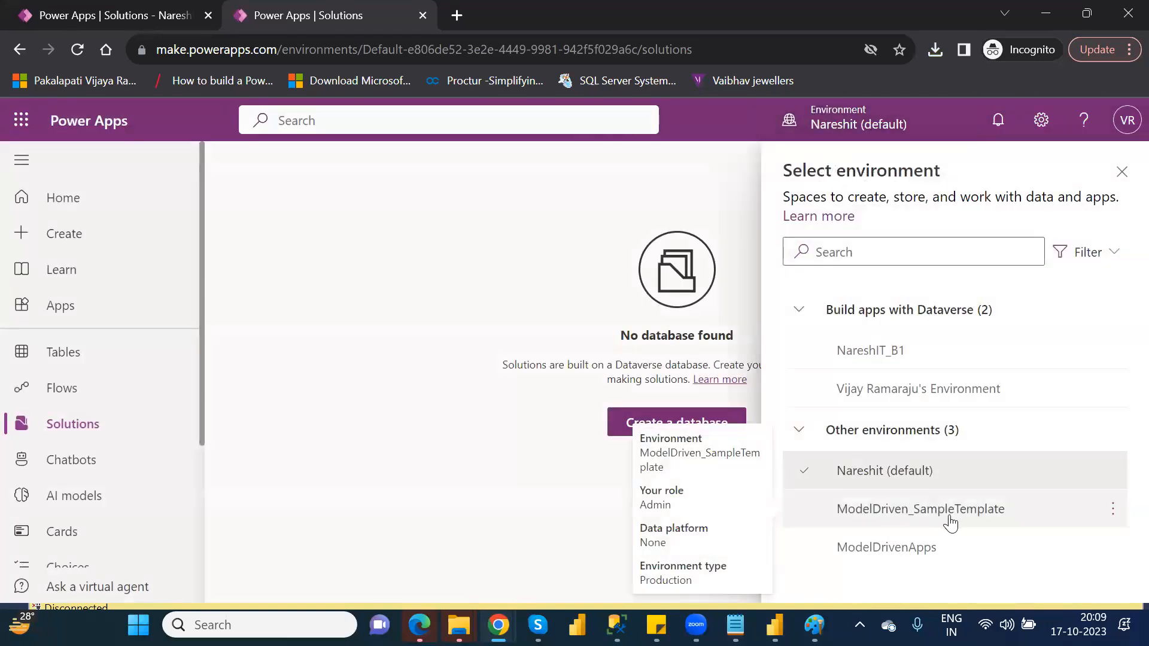
pyautogui.click(926, 552)
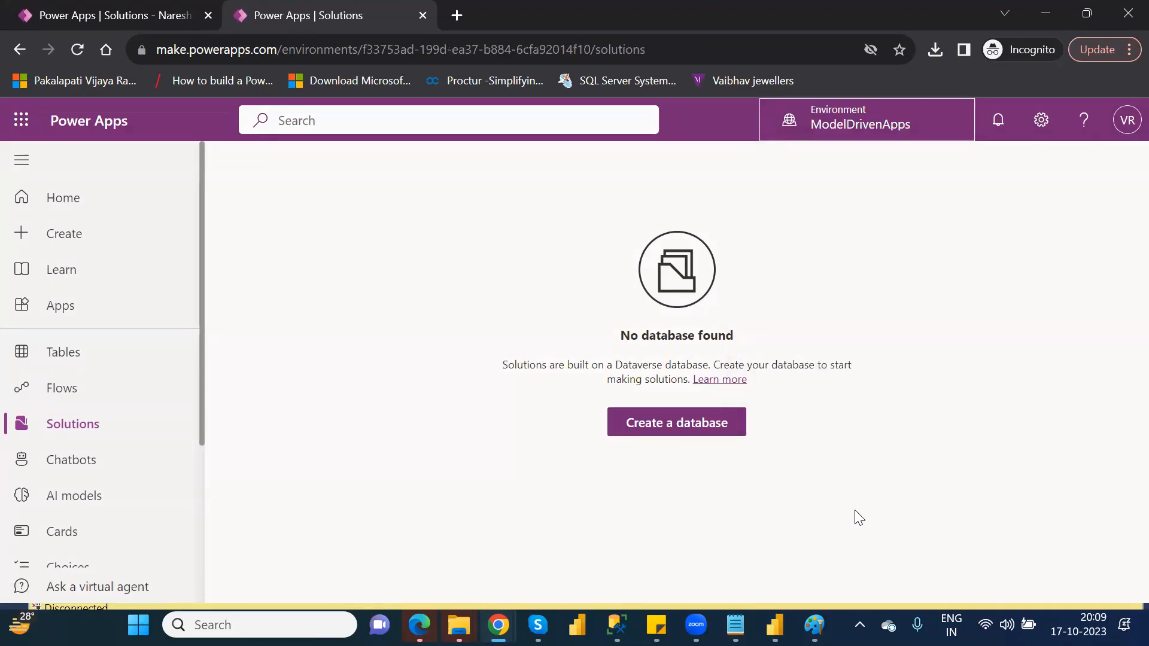
pyautogui.click(684, 429)
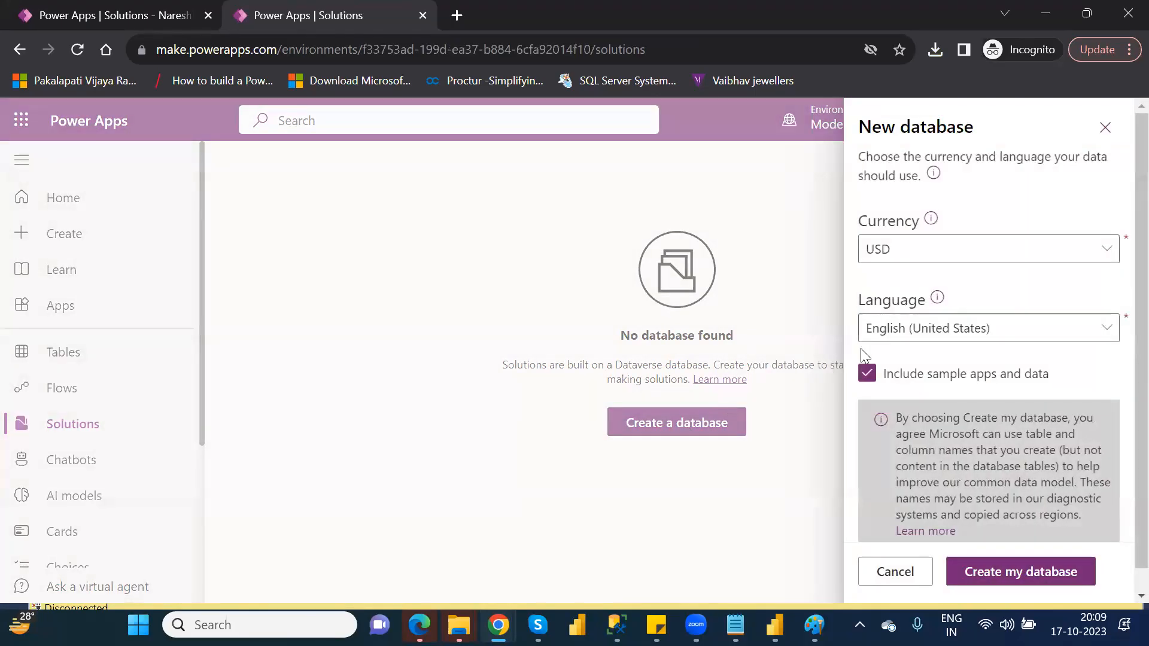
pyautogui.click(1039, 576)
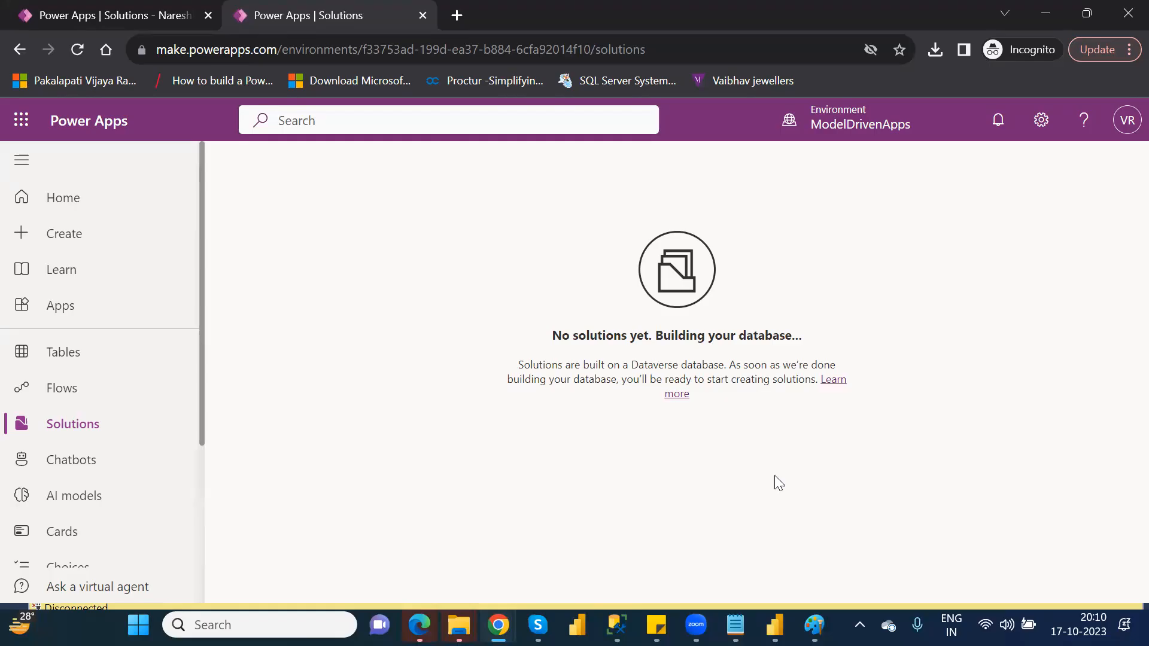
pyautogui.click(88, 360)
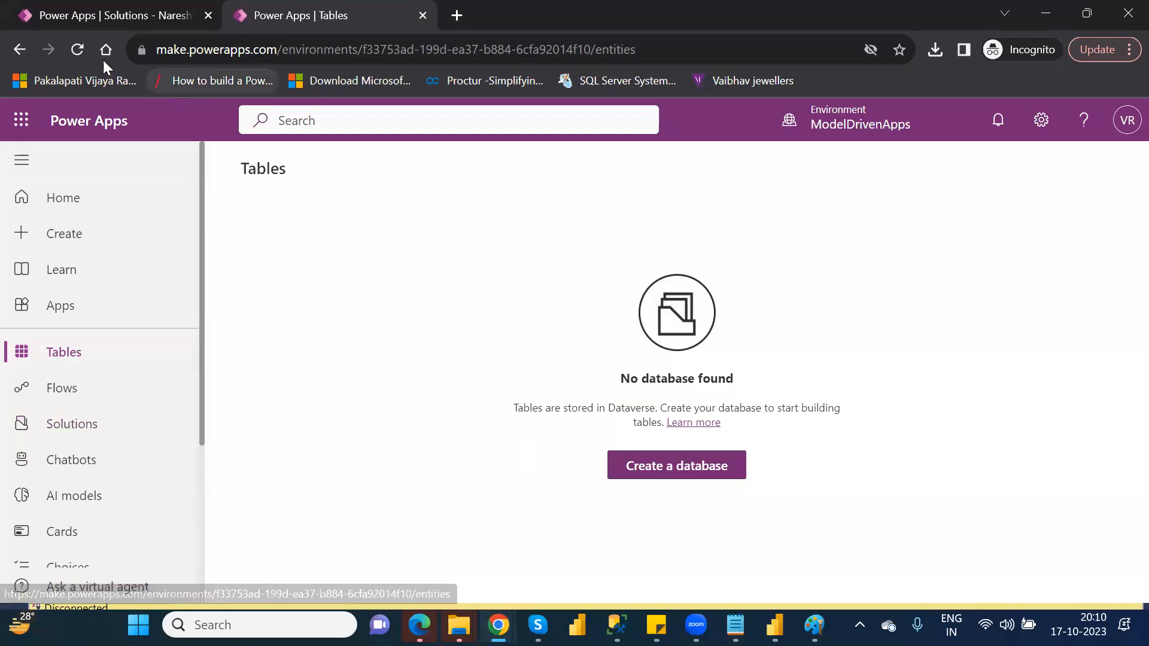
pyautogui.click(82, 53)
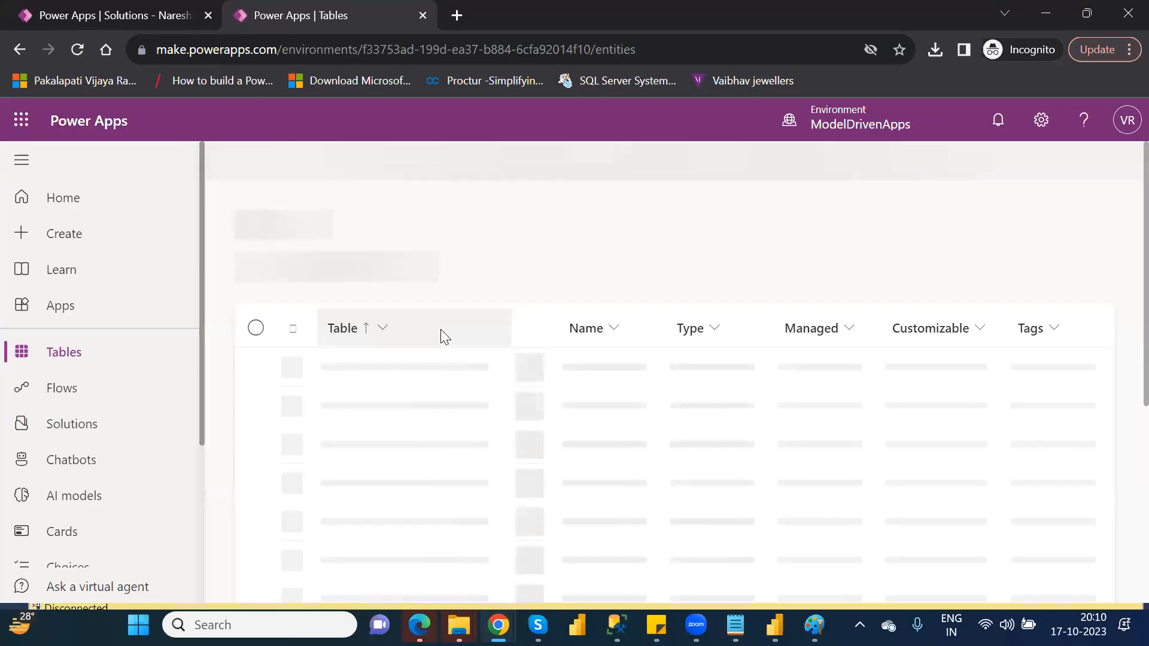
# Try to import the solution file Sample12_1_0_0_1.zip into the solutions of the ModelDrivenApps environment.
pyautogui.click(142, 413)
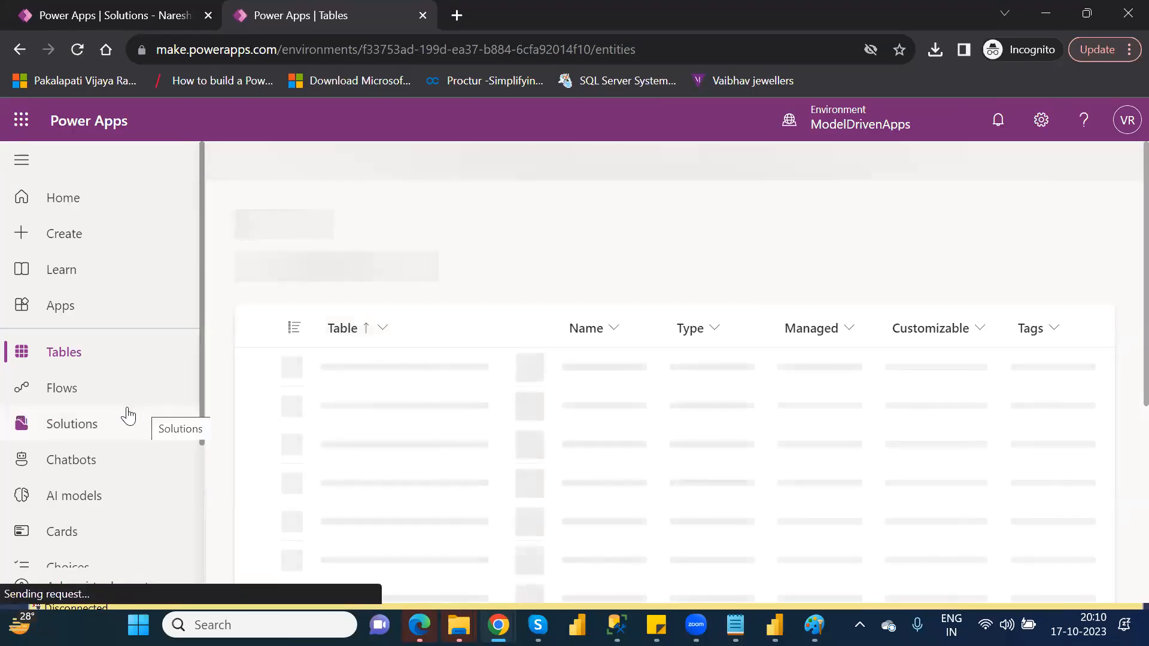
pyautogui.click(93, 428)
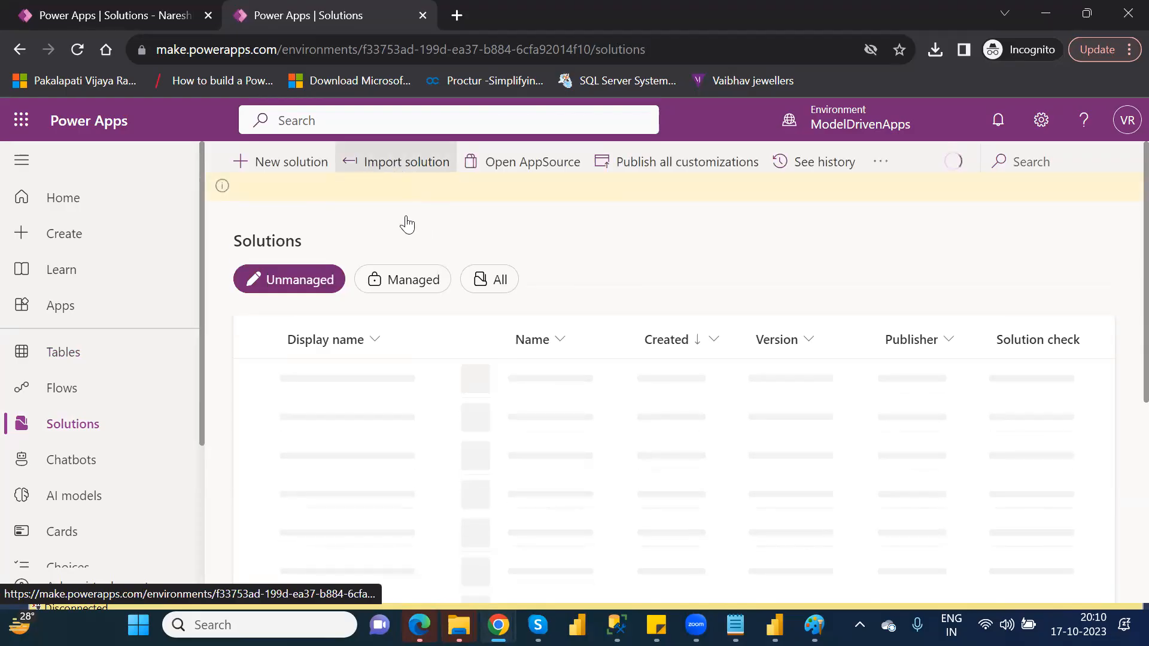
pyautogui.click(402, 168)
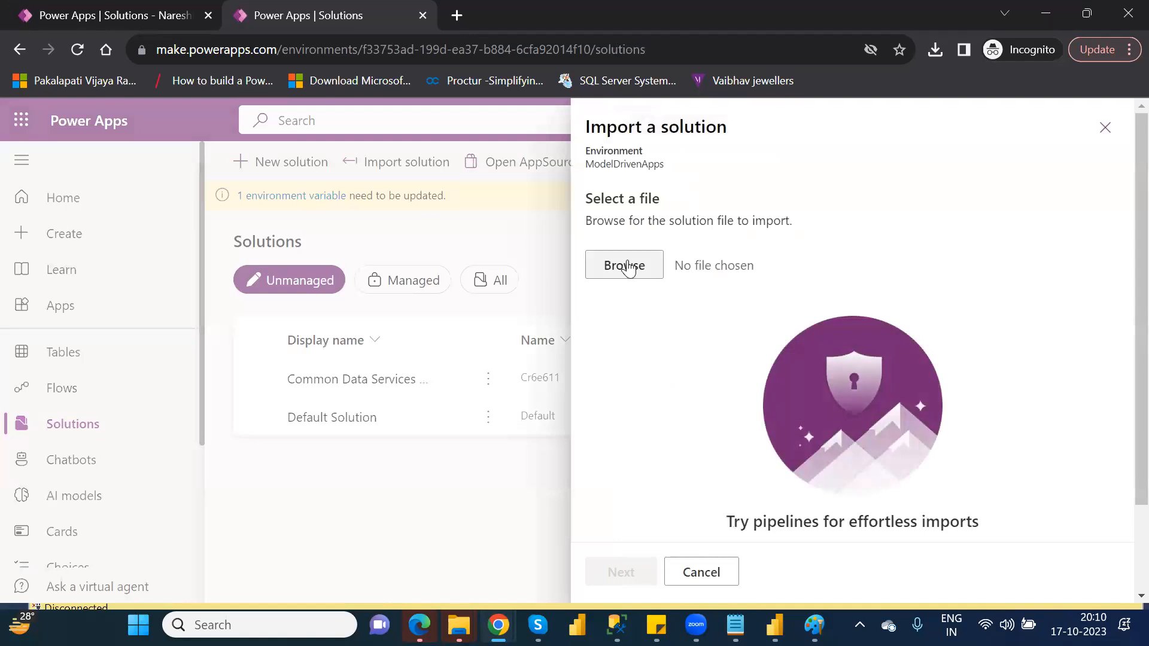
pyautogui.click(628, 266)
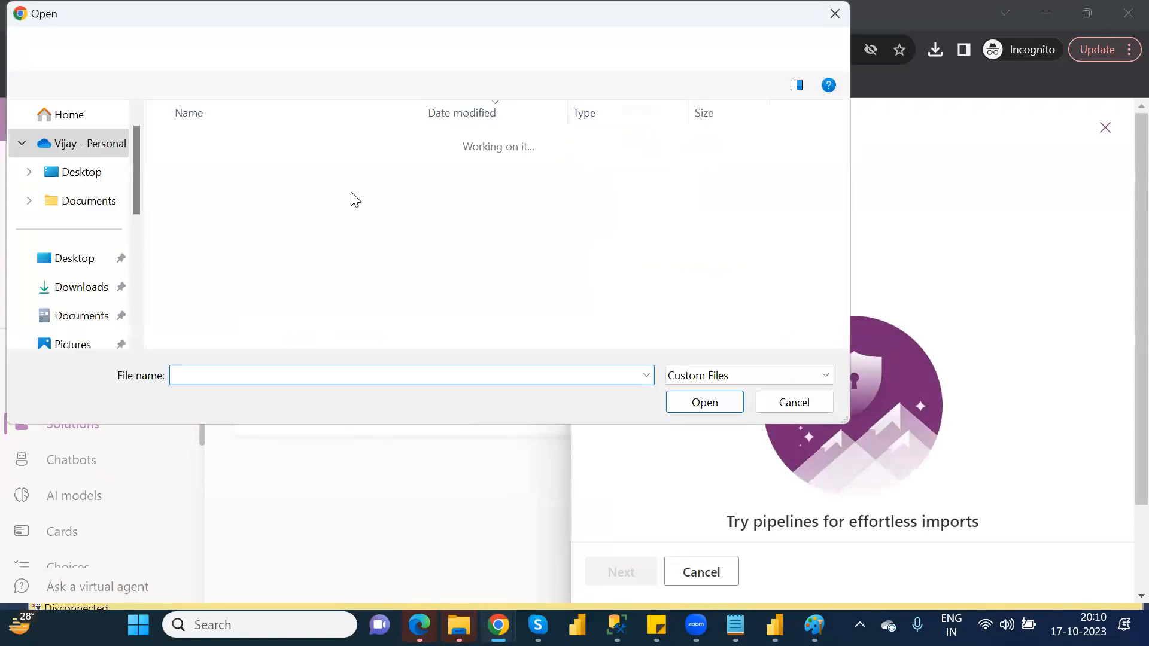
pyautogui.doubleClick(204, 172)
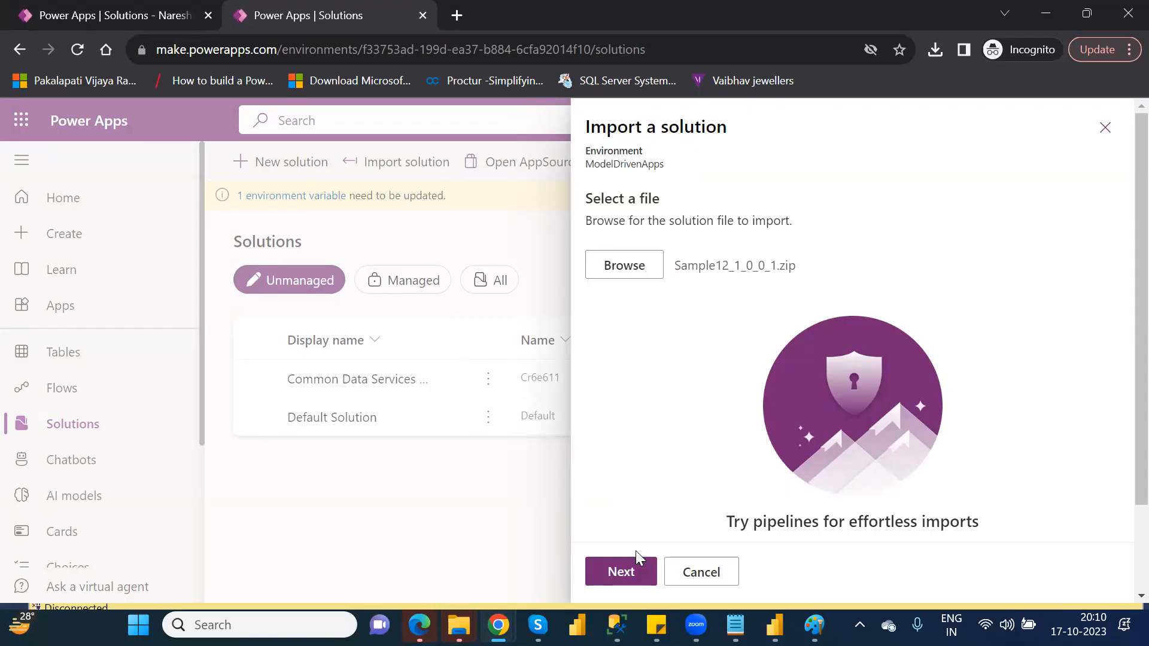
pyautogui.click(633, 568)
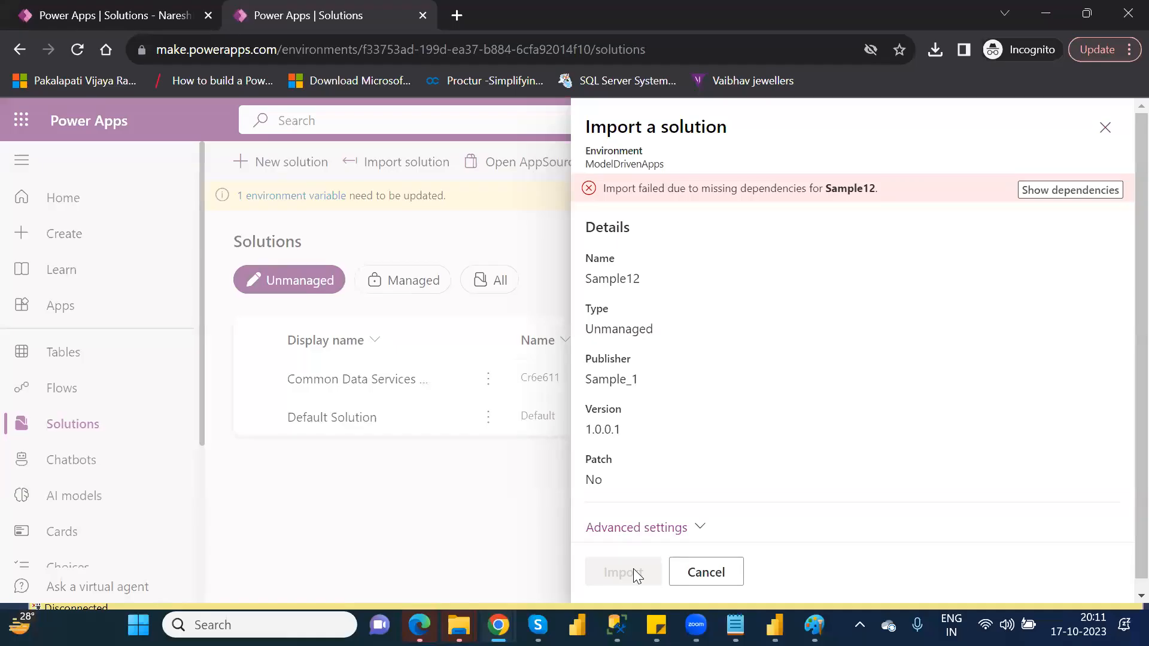
# Show the missing dependencies for Sample12 and download the list as the text file log (1) to the Downloads folder.
pyautogui.click(1059, 190)
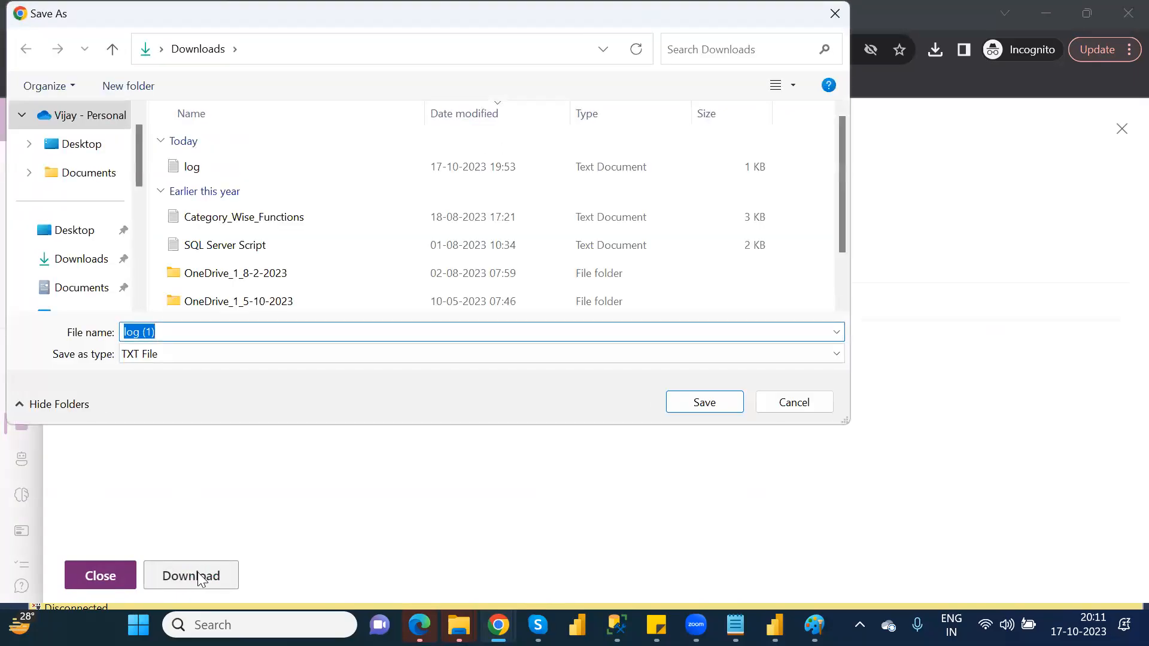
pyautogui.click(701, 407)
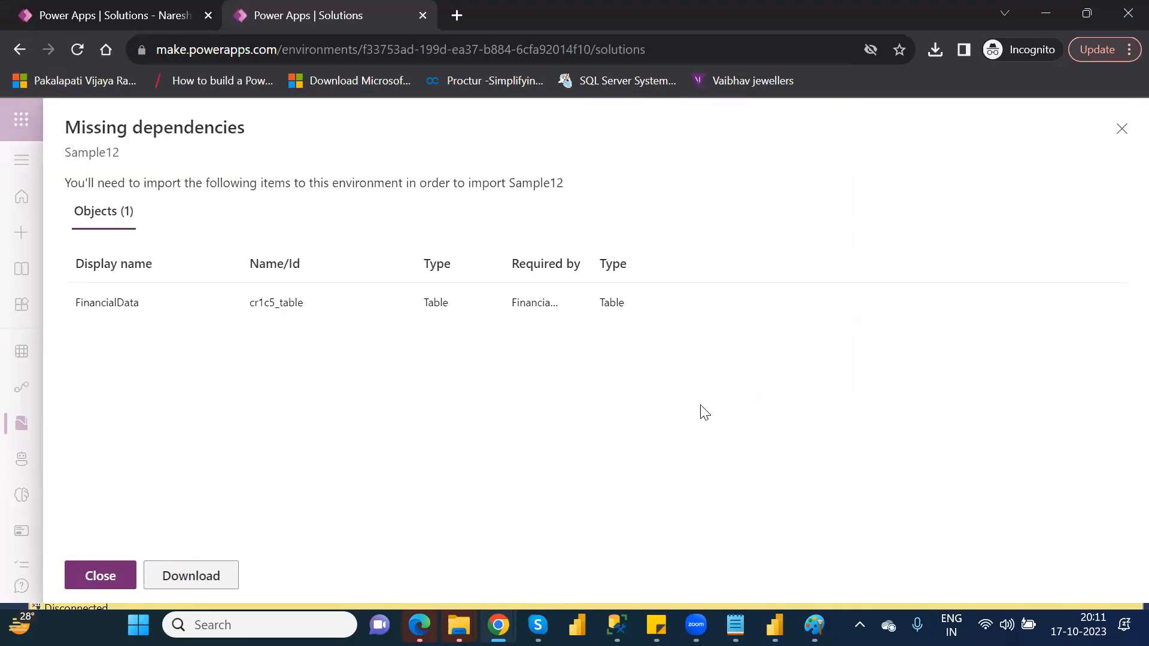